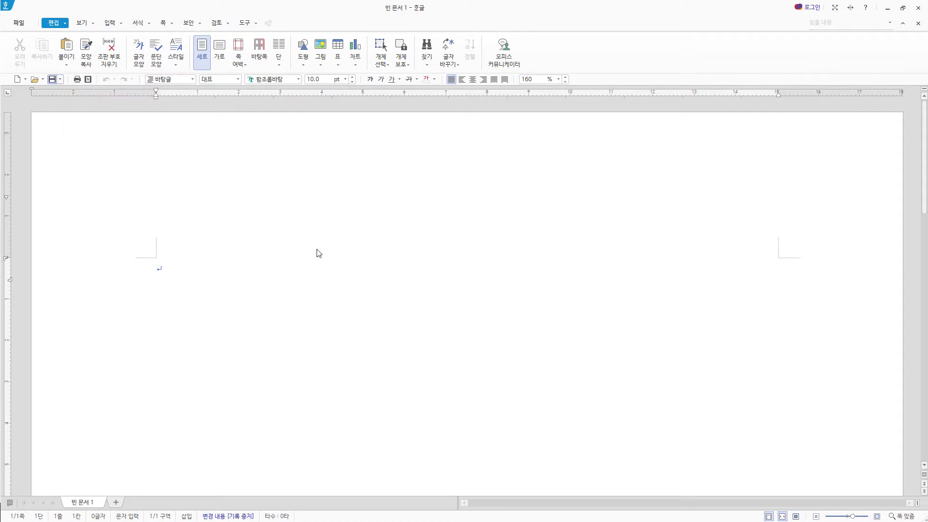
- Save the blank document as an HWP file in the ITQ folder, naming it with the examinee number, a hyphen and the examinee's name
key(alt+s)
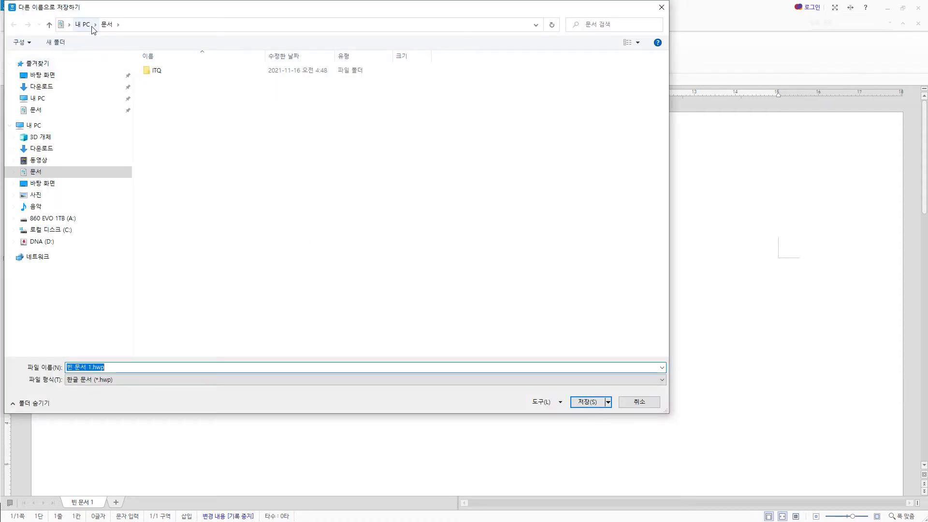
click(156, 73)
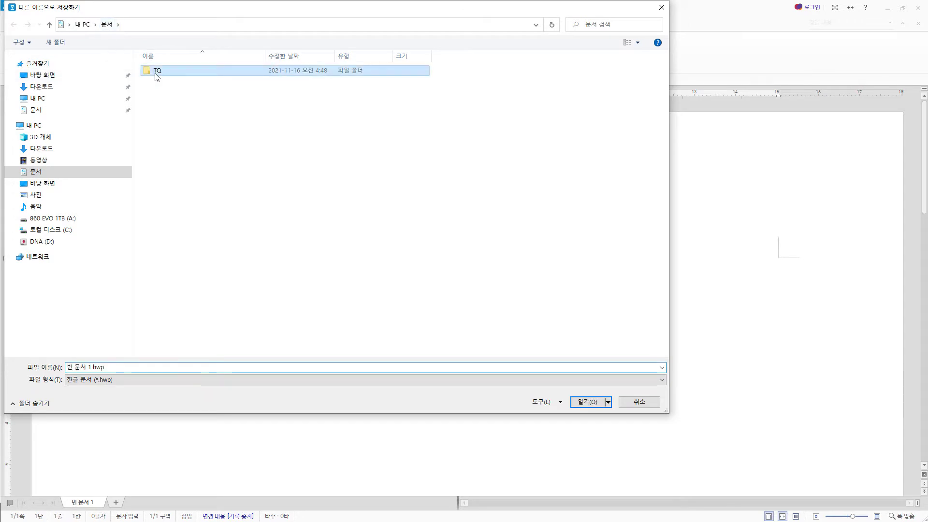
double_click(156, 74)
click(139, 371)
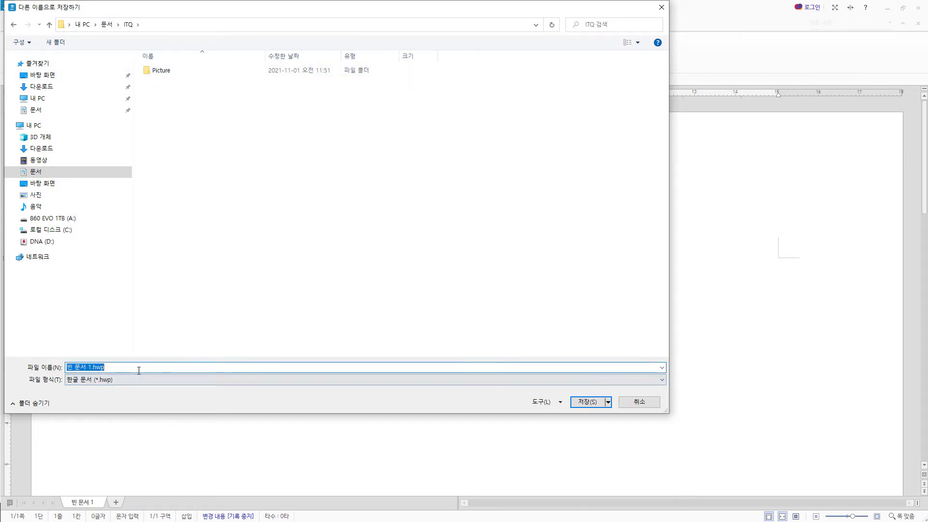
text(12345678-홍길동)
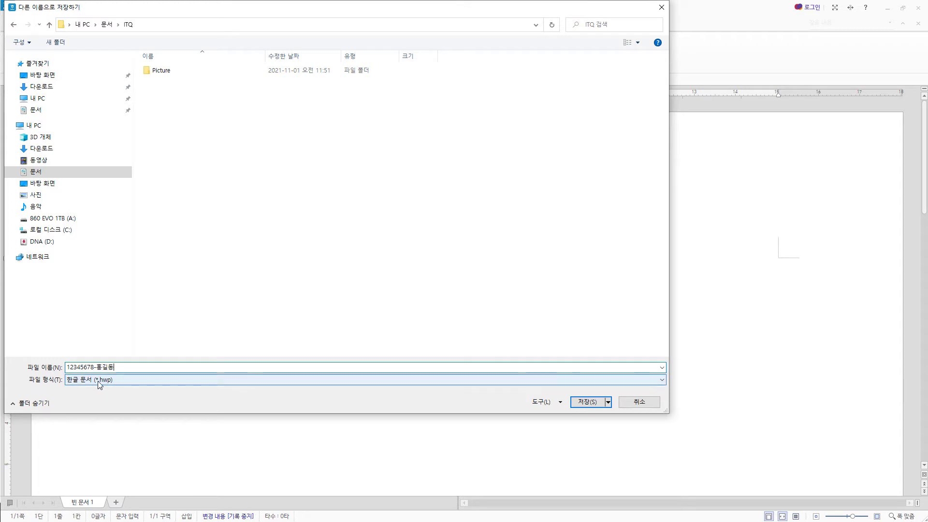
click(589, 402)
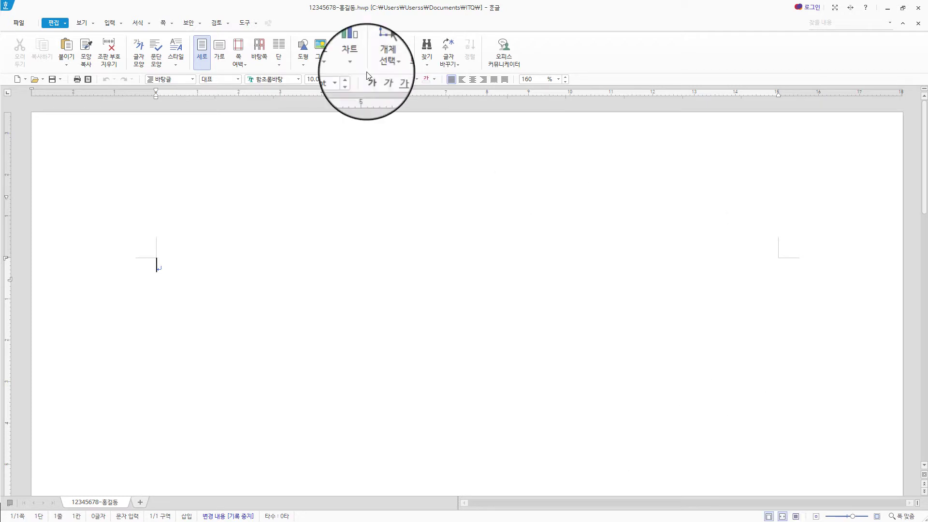
click(82, 23)
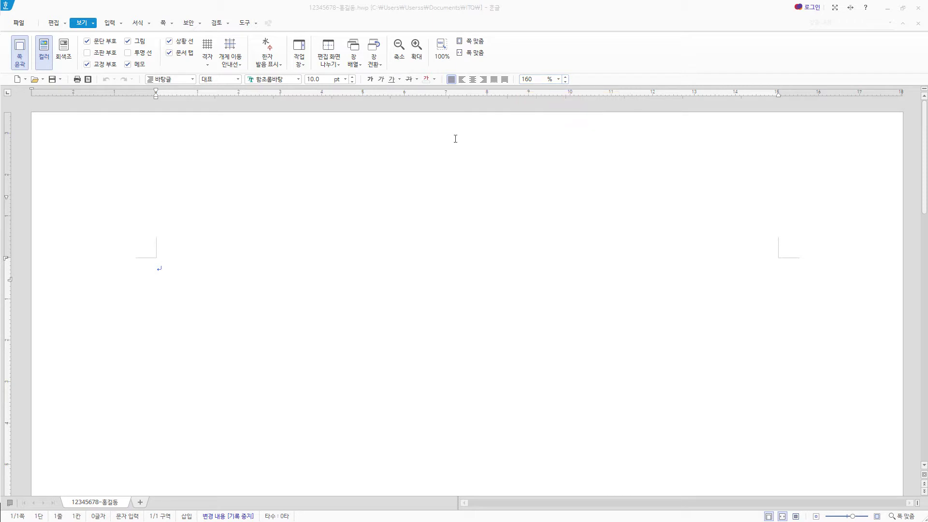
click(225, 267)
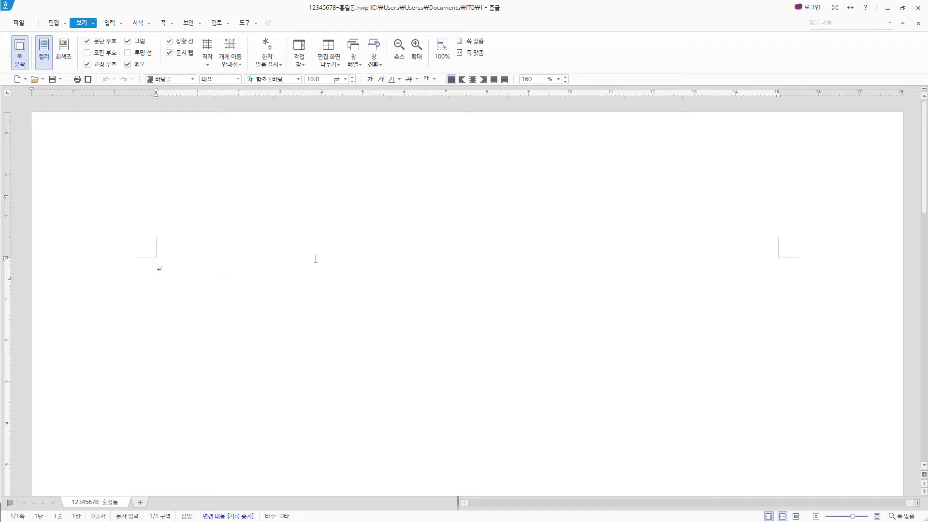
click(434, 79)
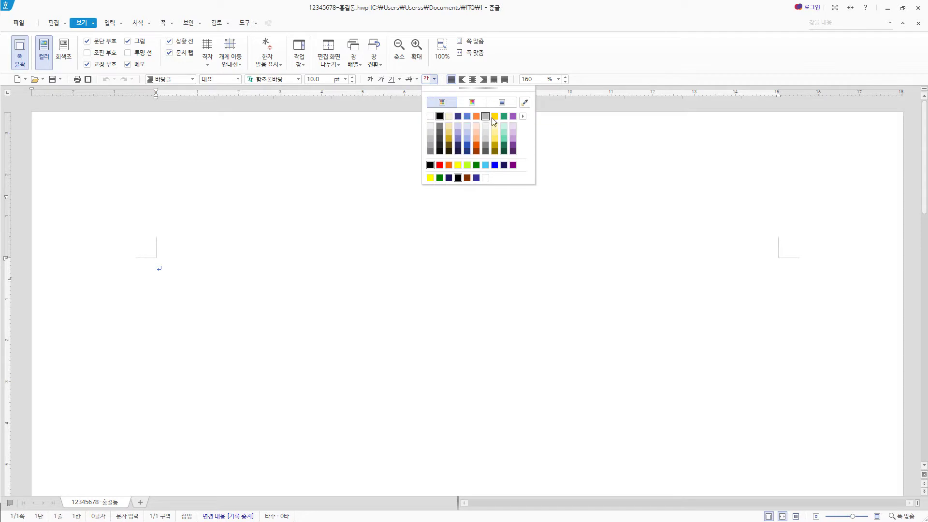
click(523, 117)
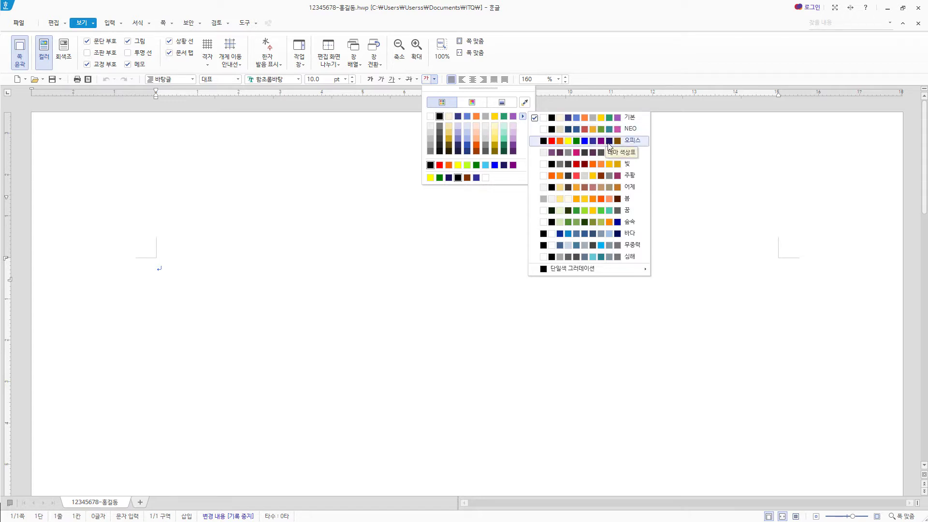
click(518, 56)
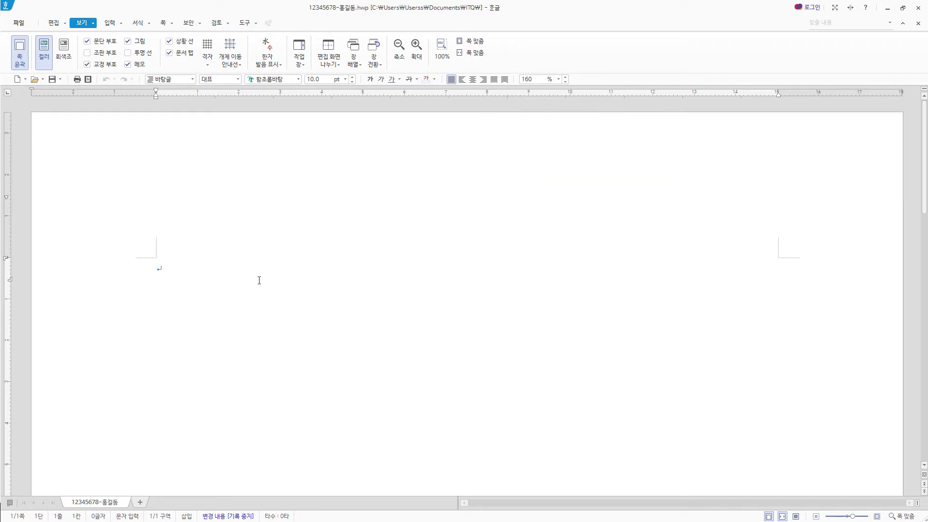
- In the page setup, set the left and right paper margins to 11 mm each
key(F7)
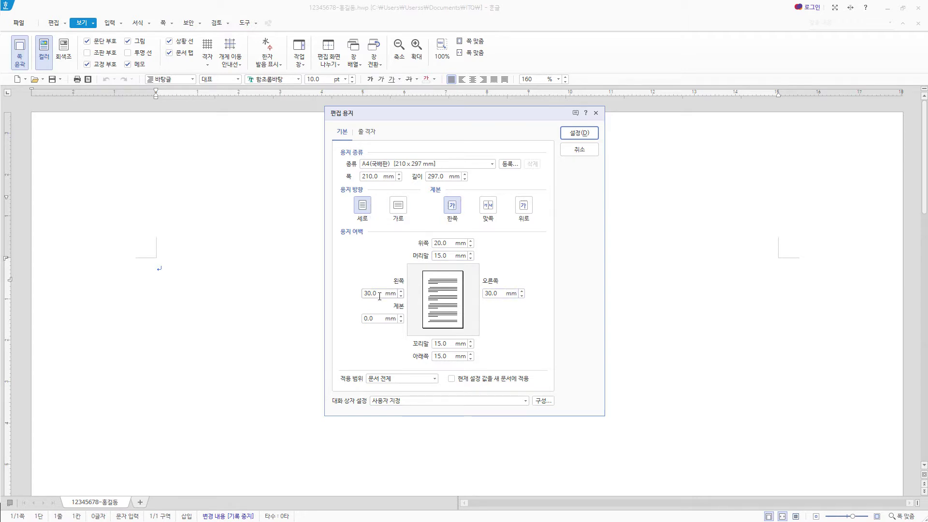
drag(380, 294, 280, 277)
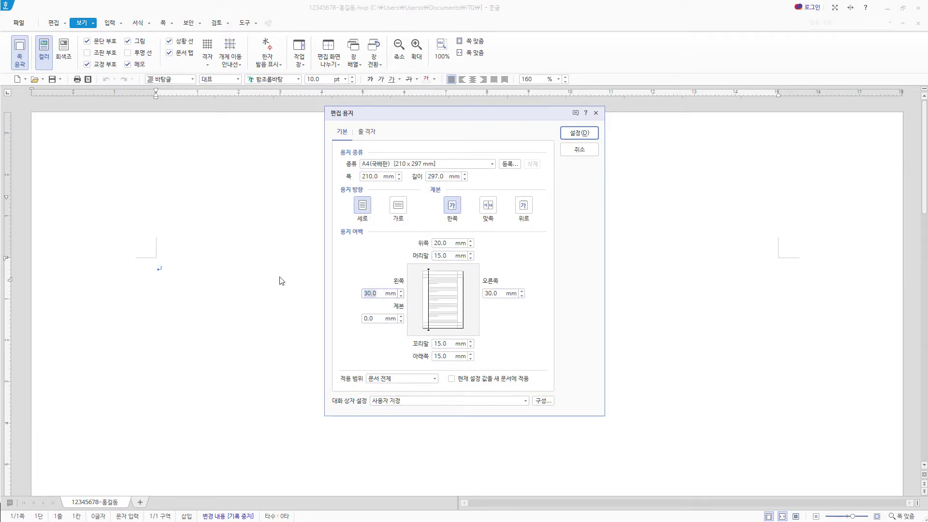
text(11)
key(Tab)
text(11)
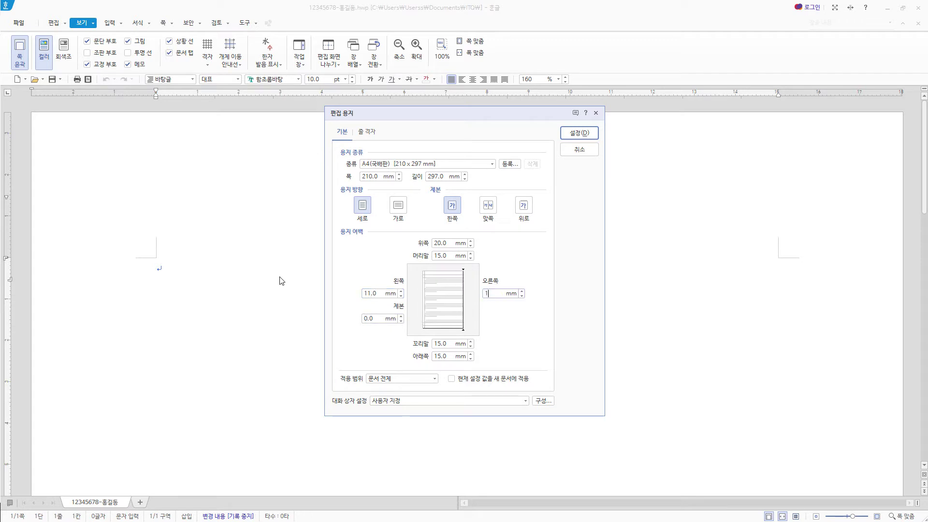
- Set the top, header, footer and bottom margins to 10 mm each and apply the page setup
double_click(440, 243)
text(10)
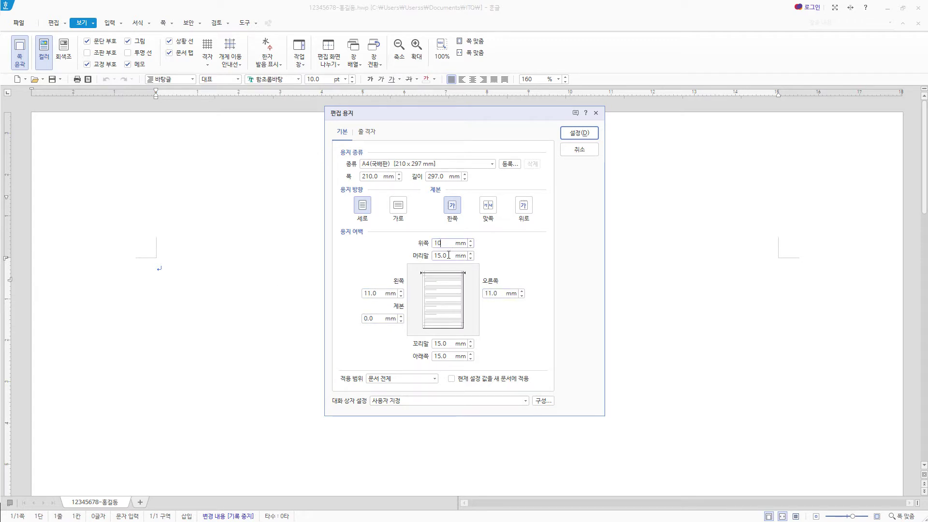
key(Tab)
text(10)
key(Tab)
text(10)
key(Tab)
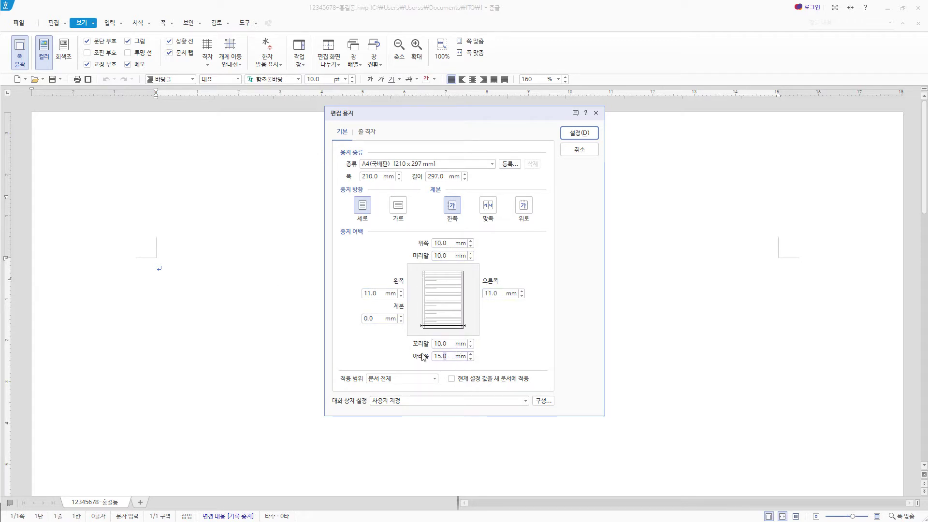
text(10)
click(597, 141)
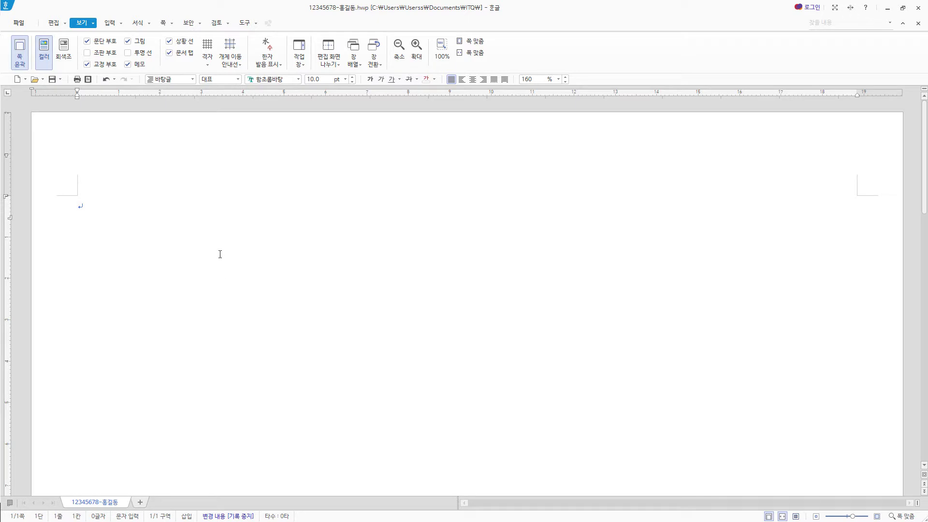
- Enter the answer numbers "1." and "2." on the first page, separated by two blank lines, with empty lines after "2."
click(164, 22)
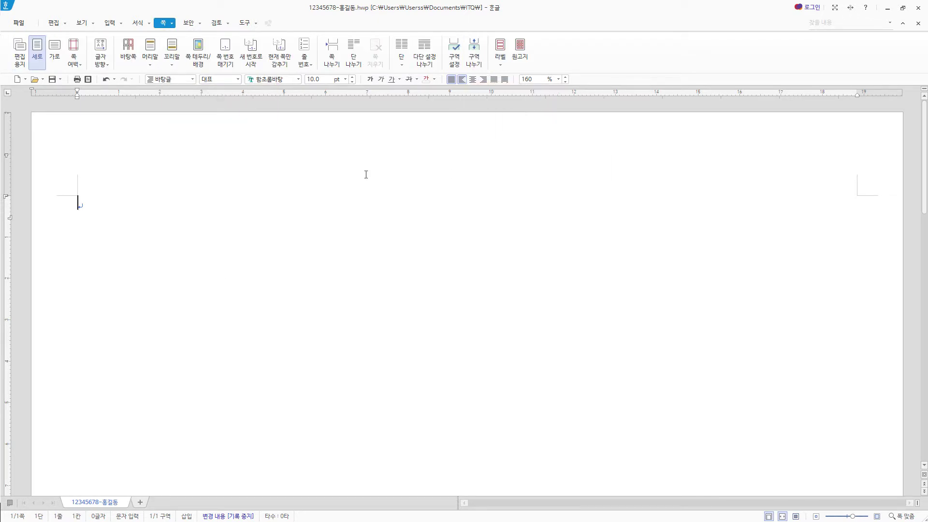
text(1.)
key(Return)
key(Return)
key(Return)
text(2.)
key(Return)
key(Return)
key(Return)
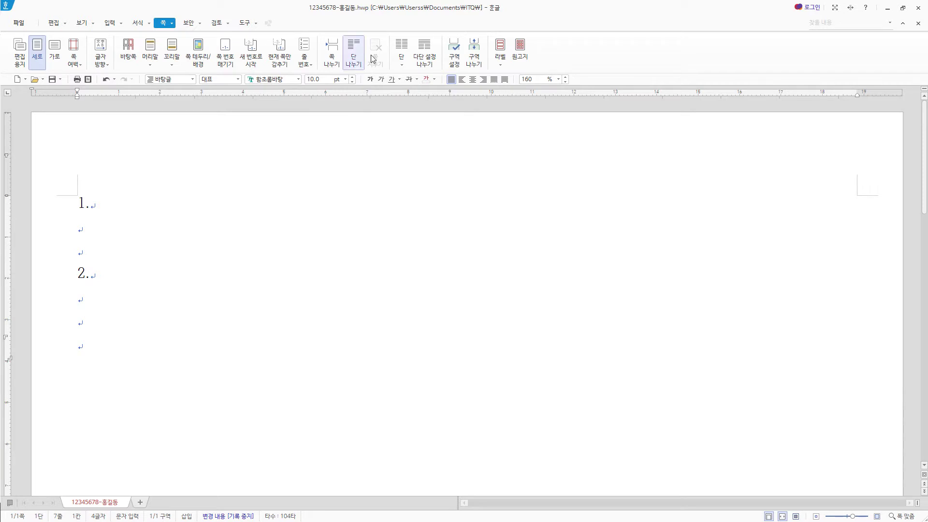
- Insert a section break and enter the answer numbers "3." and "4." on the new page, with blank lines after each
click(475, 53)
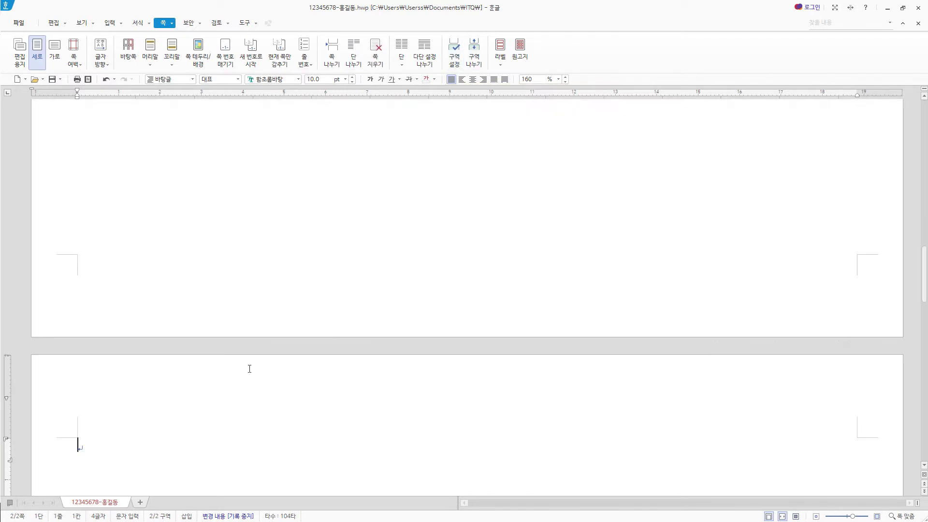
text(3.)
key(Return)
key(Return)
key(Return)
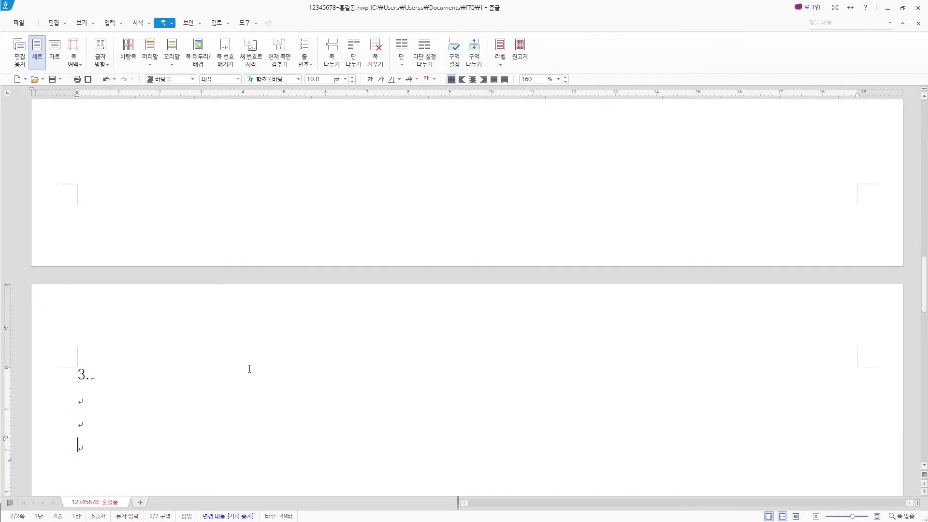
text(4.)
key(Return)
key(Return)
key(Return)
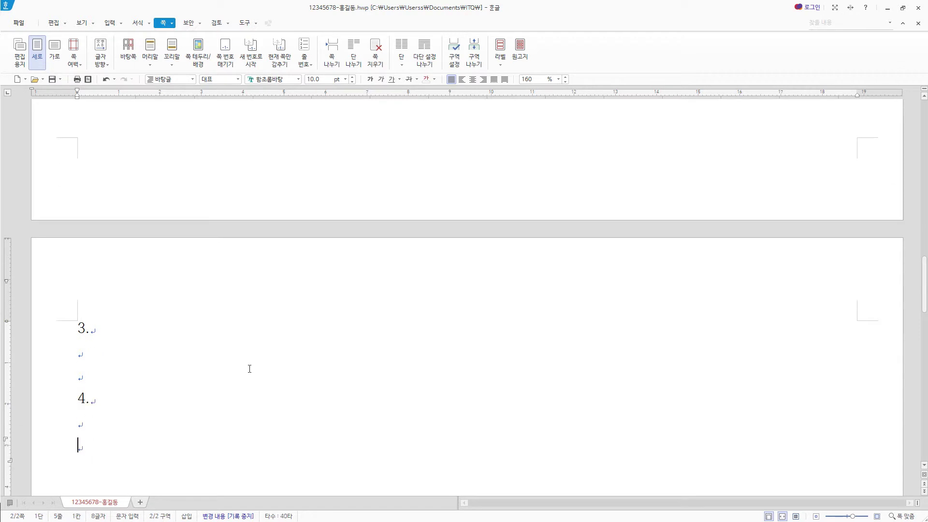
- Insert another section break and enter the title "2021 시니어 자원봉사 설명회" on the third page
click(474, 50)
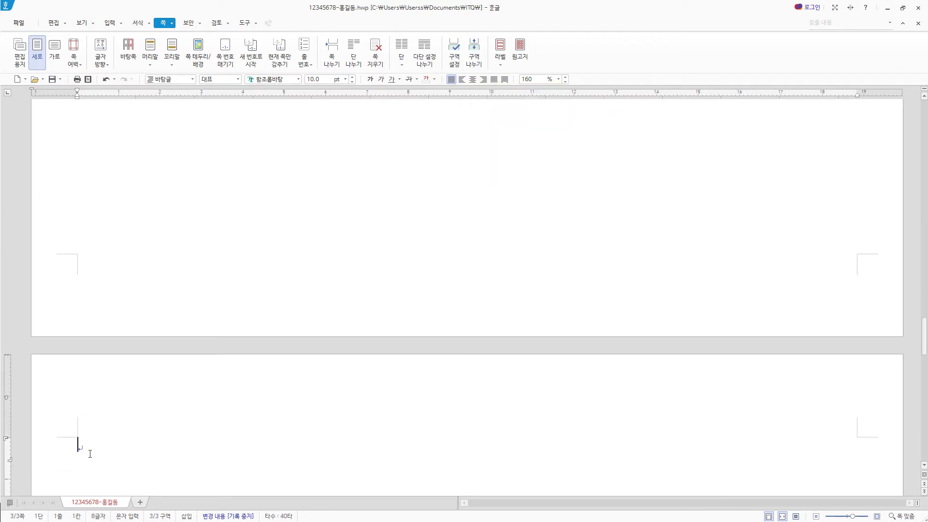
scroll(89, 451, down, 1)
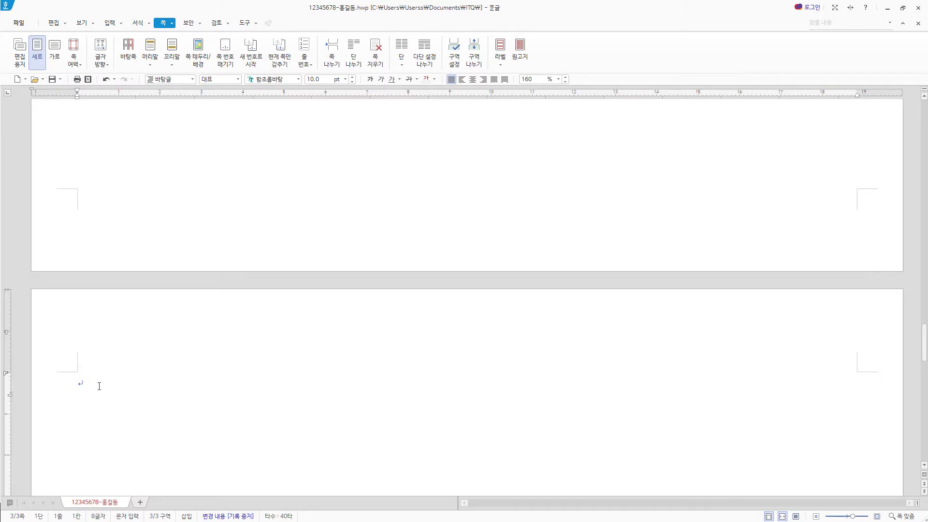
text(2021 시니어 자원봉사 설명회)
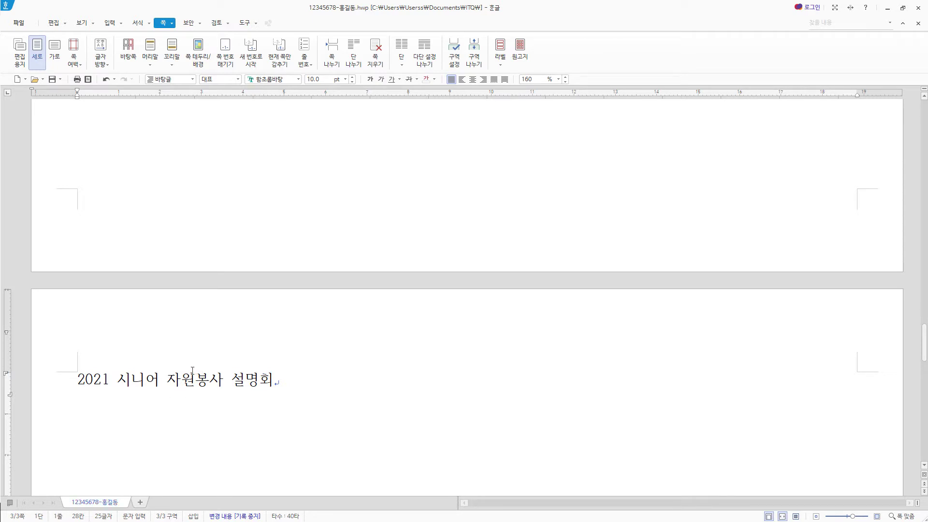
- Insert a bookmark named "자원봉사" at the start of the title on the third page
click(78, 381)
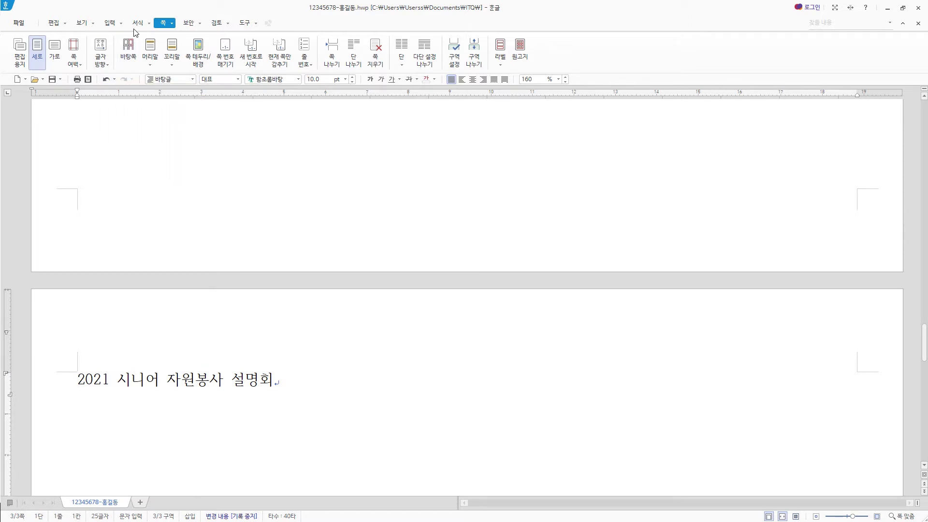
click(116, 25)
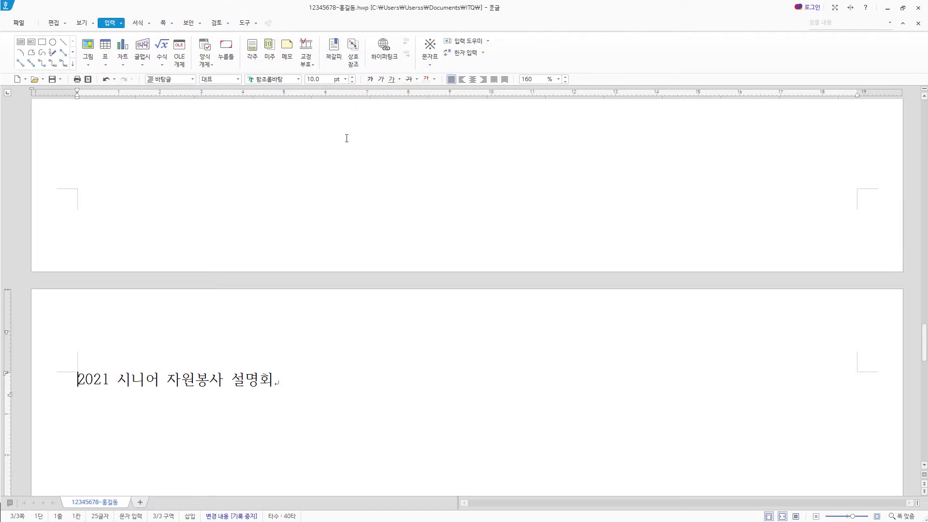
click(331, 52)
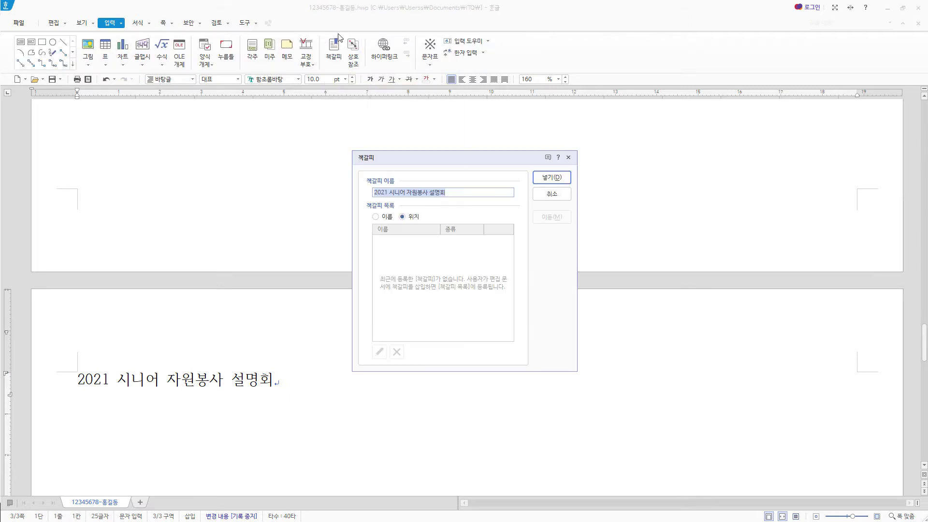
text(자원봉사)
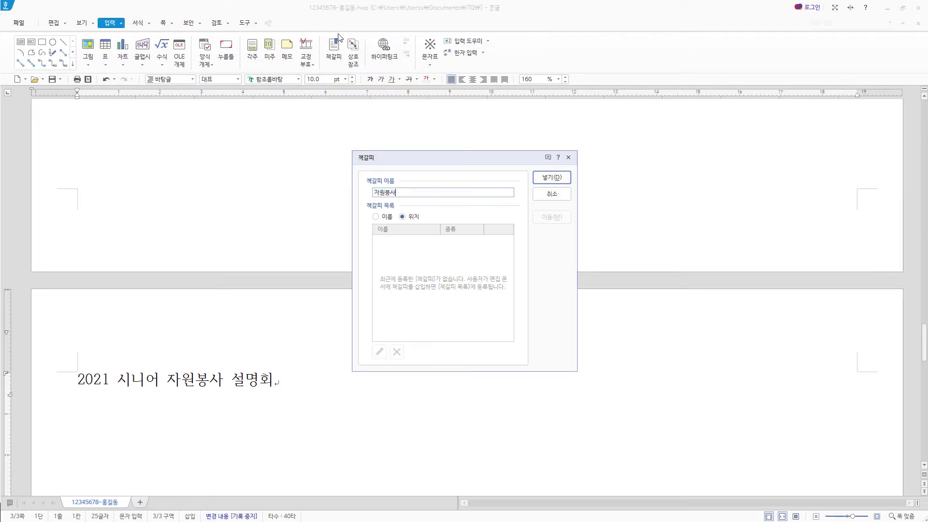
click(551, 177)
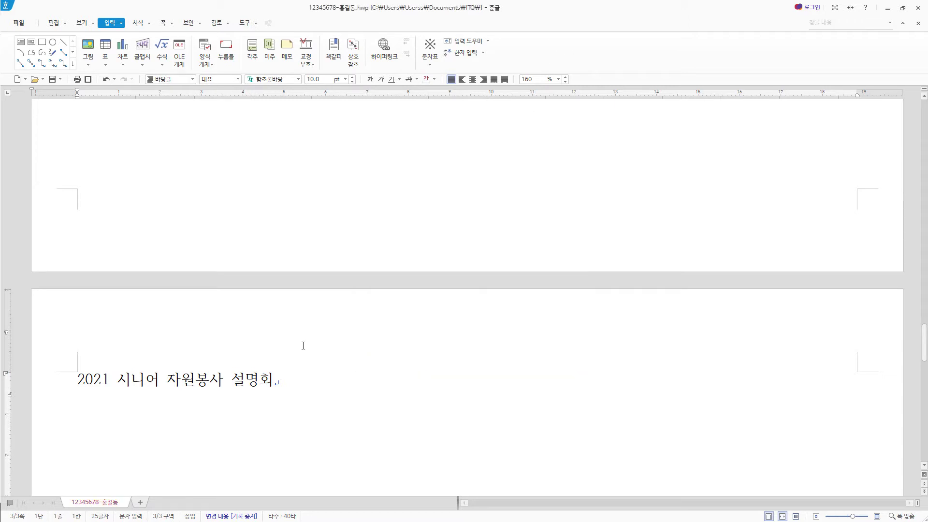
- Beneath "1." on the first page, enter the English paragraph starting "Volunteering is generally considered an altruistic activity" and add a blank line after it
drag(926, 347, 925, 120)
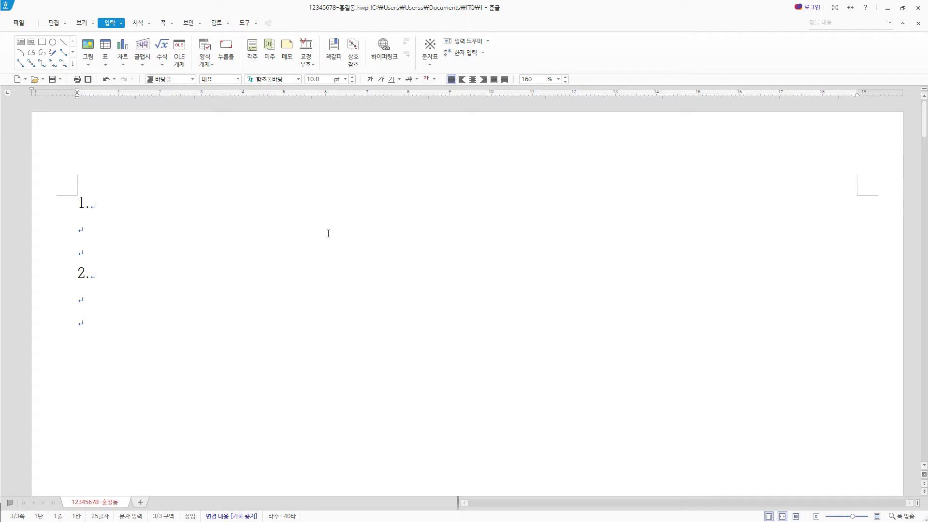
click(107, 201)
click(102, 280)
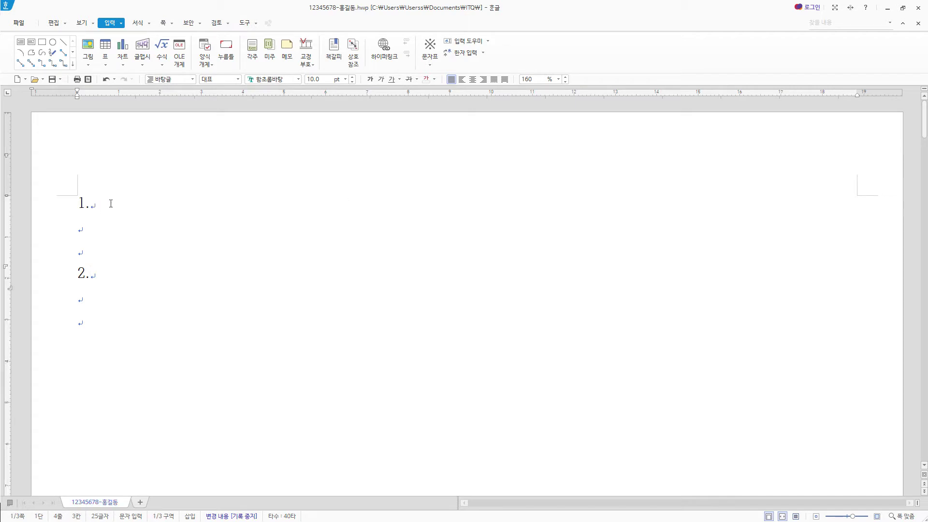
click(87, 226)
text(Volunteering is generally considered an altruistic activity where an individual or group provides services for no financial or social gain to benefit another person, group or organization.)
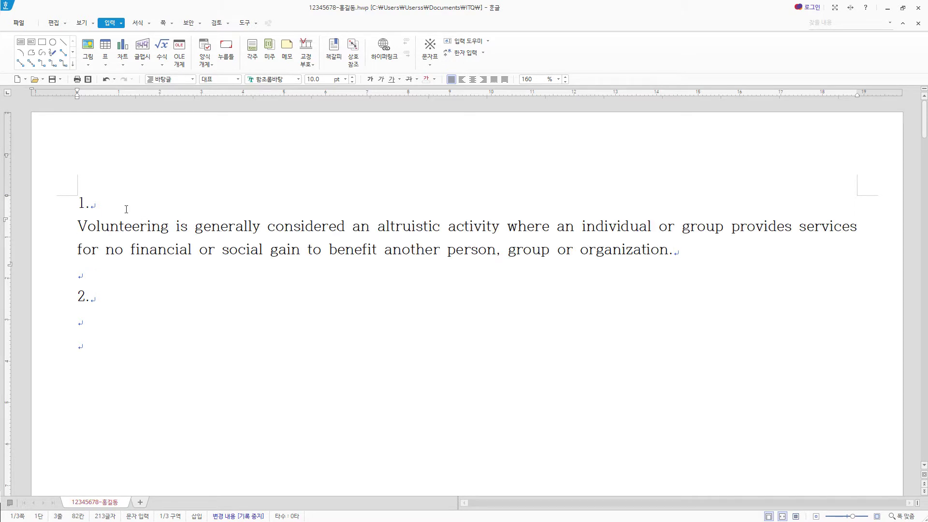
click(171, 230)
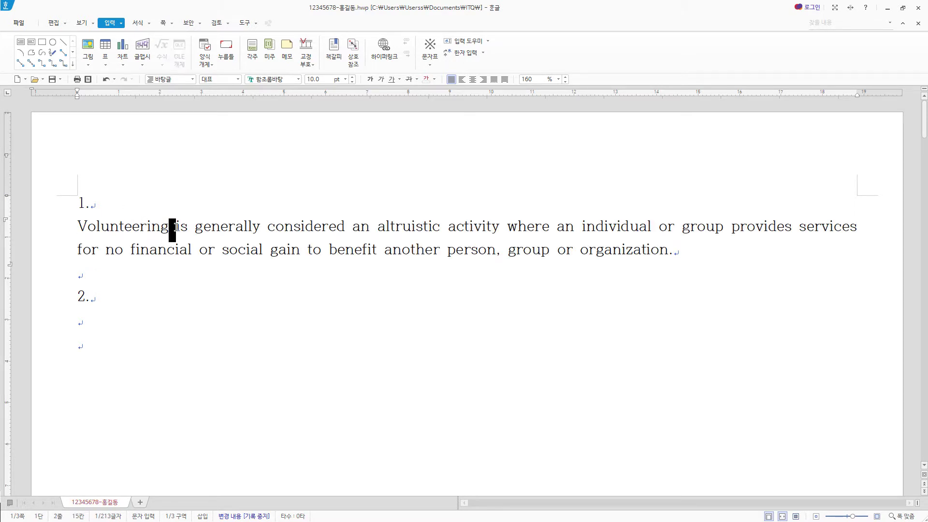
click(194, 229)
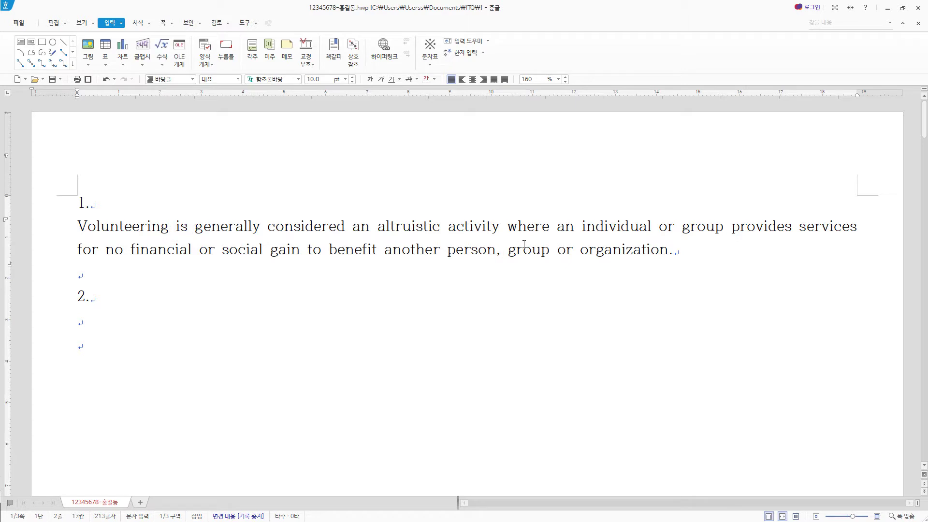
click(722, 252)
key(Return)
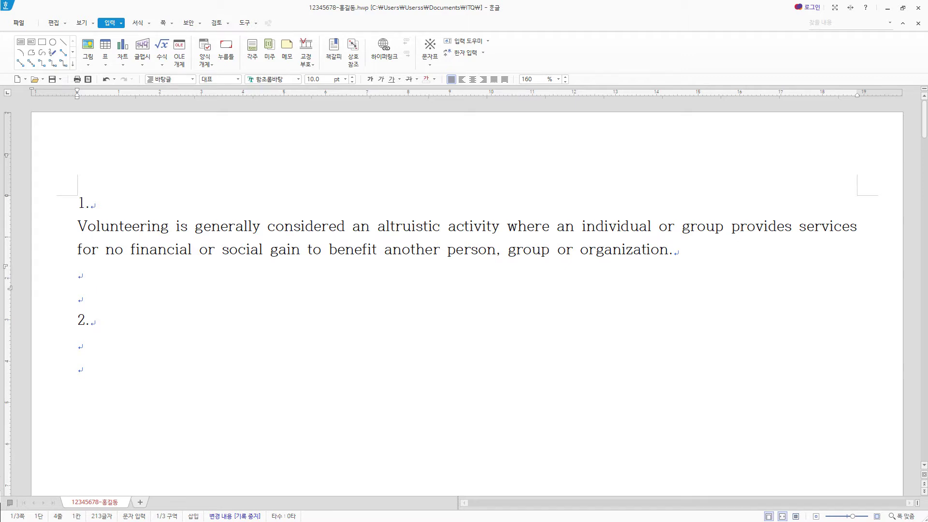
- Enter the Korean paragraph starting "자원봉사는 일반적으로 개인 또는 그룹이" beneath the English one, save the document, and add a blank line above "2."
text(자원봉사는 일반적으로 개인 또는 그룹이 금전적 이익 없이 서비스를 제공하는 활동으로 사람이나 지역사회 봉사에 대한 긍정적인 효과를 얻을 수 있다.)
key(ctrl+s)
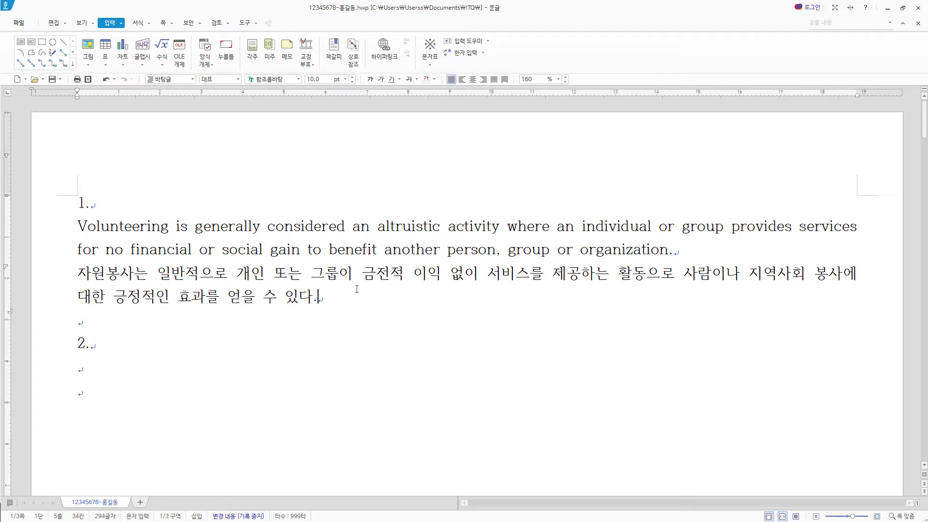
click(341, 271)
click(330, 297)
click(89, 317)
key(Return)
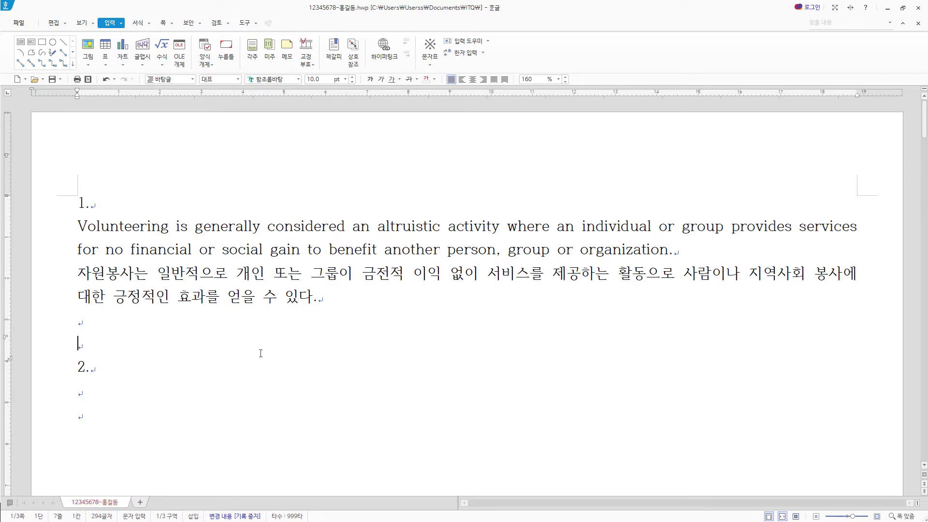
- Select the English and Korean paragraphs under "1." and start a new paragraph style named "volunteering"
click(344, 297)
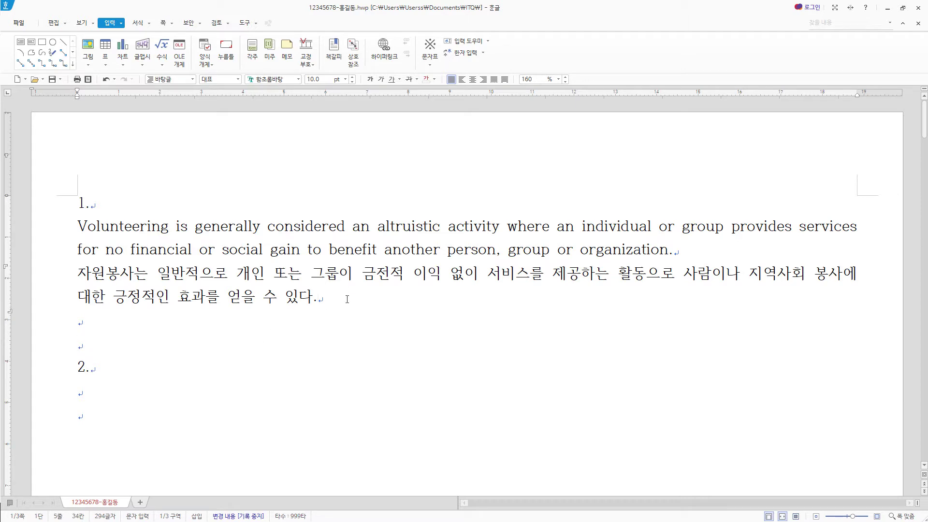
drag(347, 298, 79, 235)
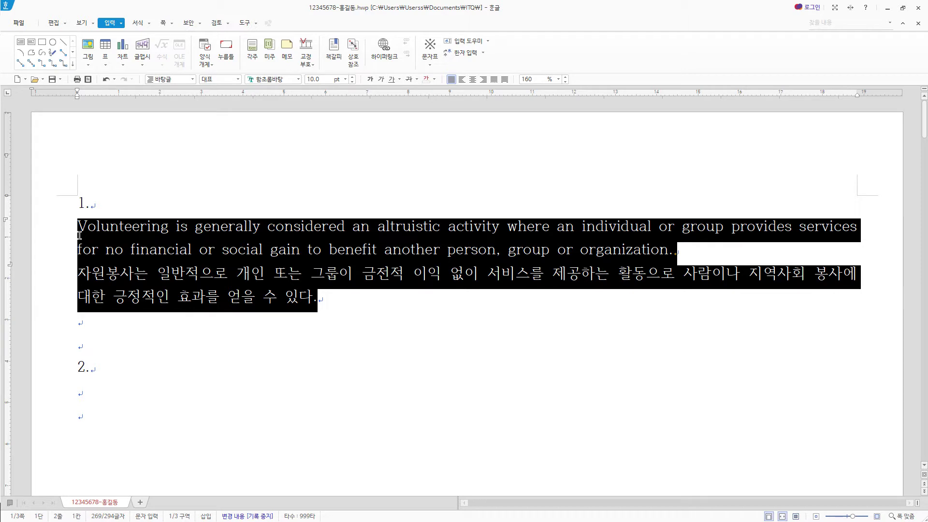
key(F6)
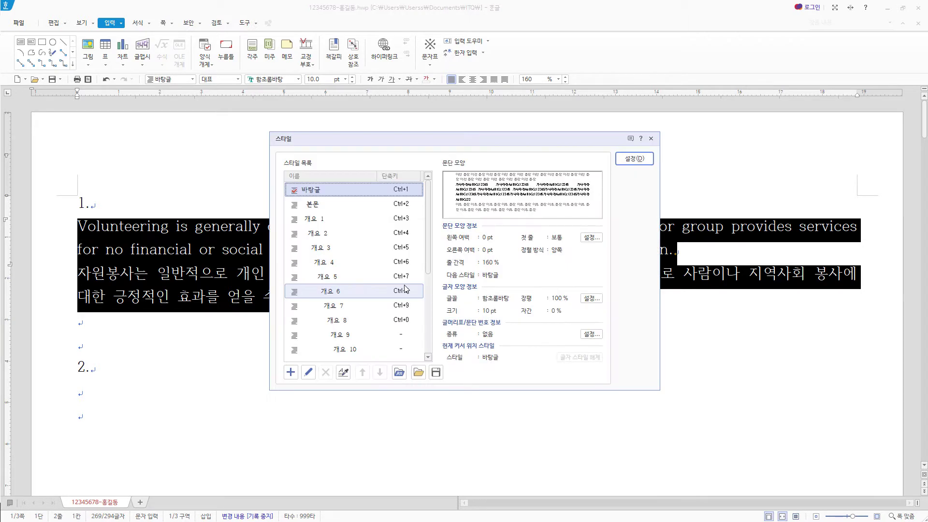
click(292, 373)
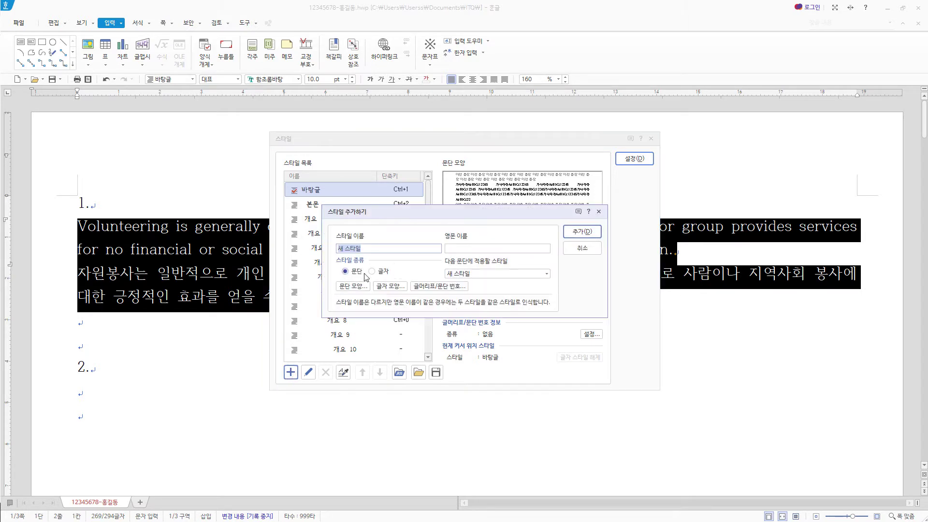
text(volunteering)
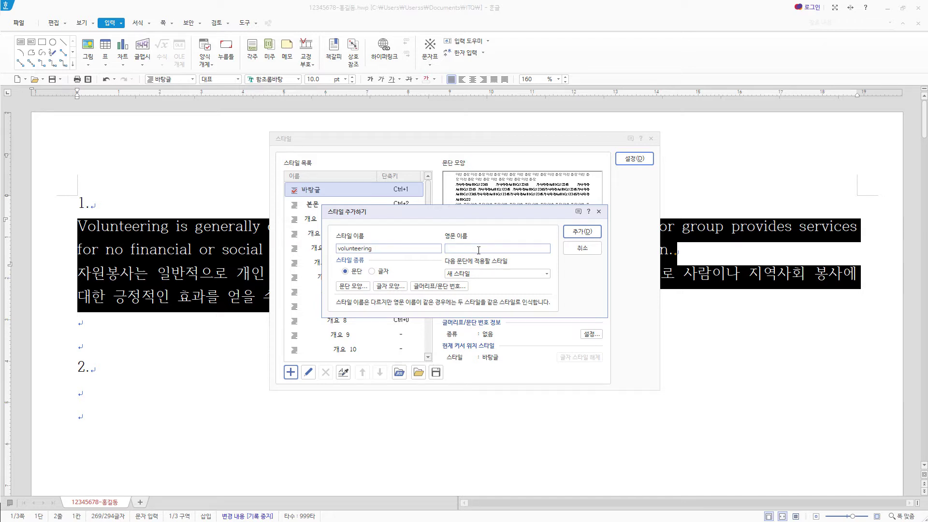
- Set the new style's paragraph shape to a 15 pt left margin and 10 pt spacing below the paragraph
click(355, 286)
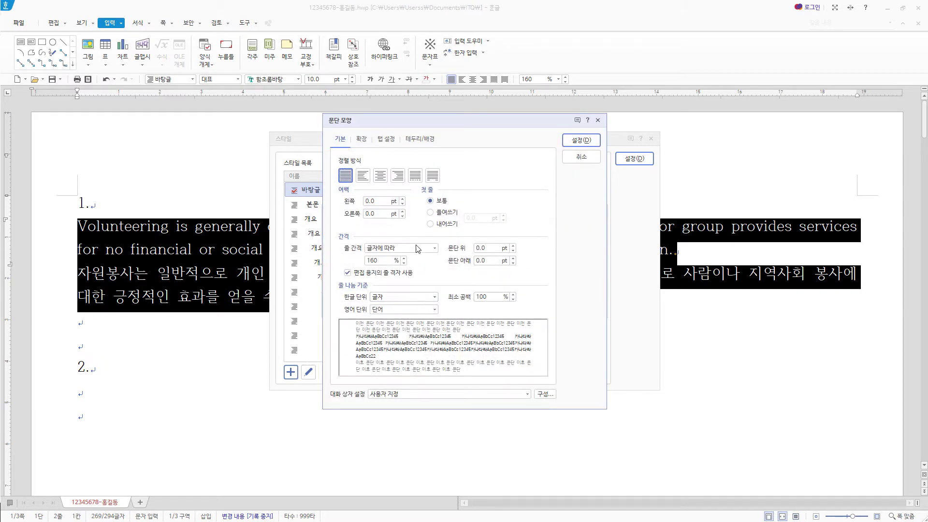
drag(381, 201, 327, 205)
text(15)
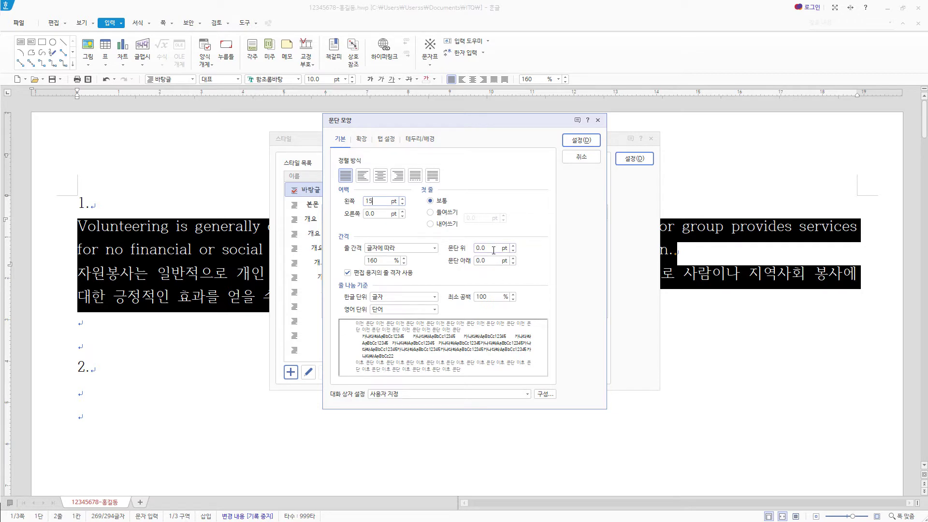
click(491, 261)
text(10)
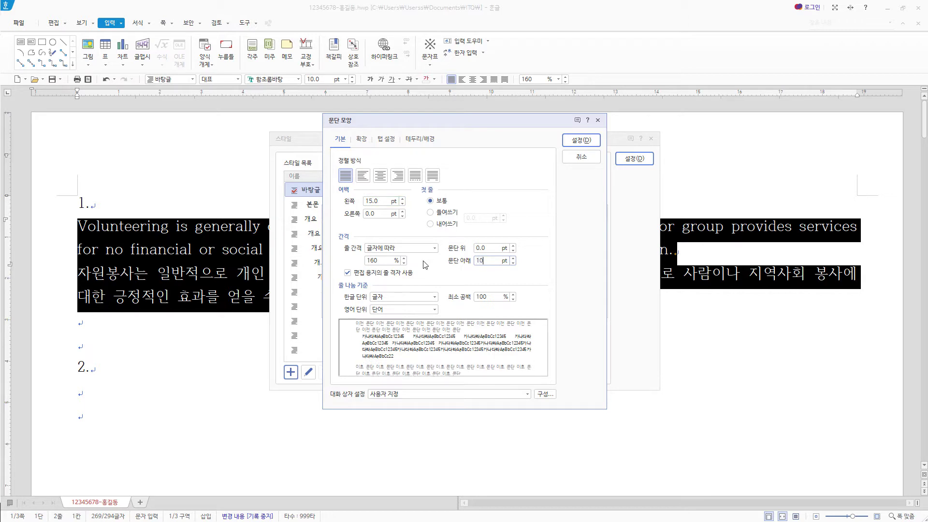
click(580, 141)
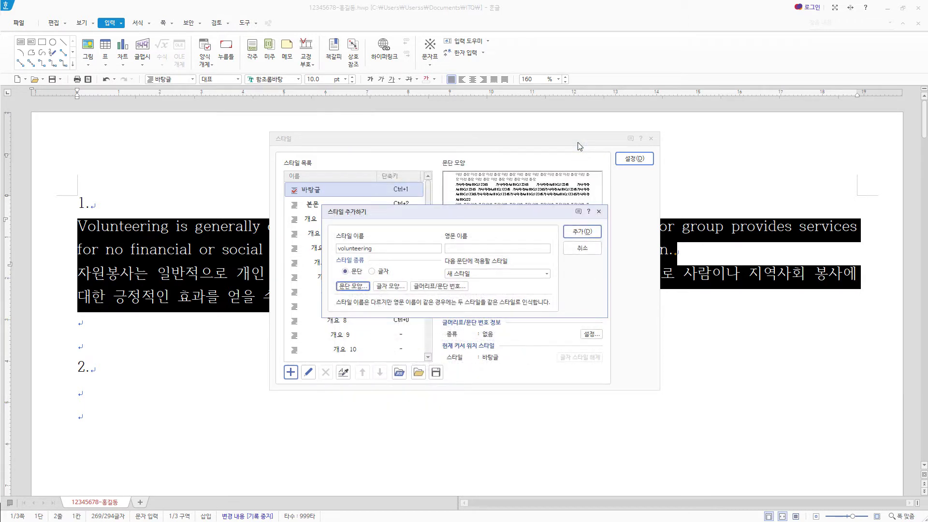
- Set the new style's character width ratio (장평) to 95% and letter spacing (자간) to 5%
click(403, 287)
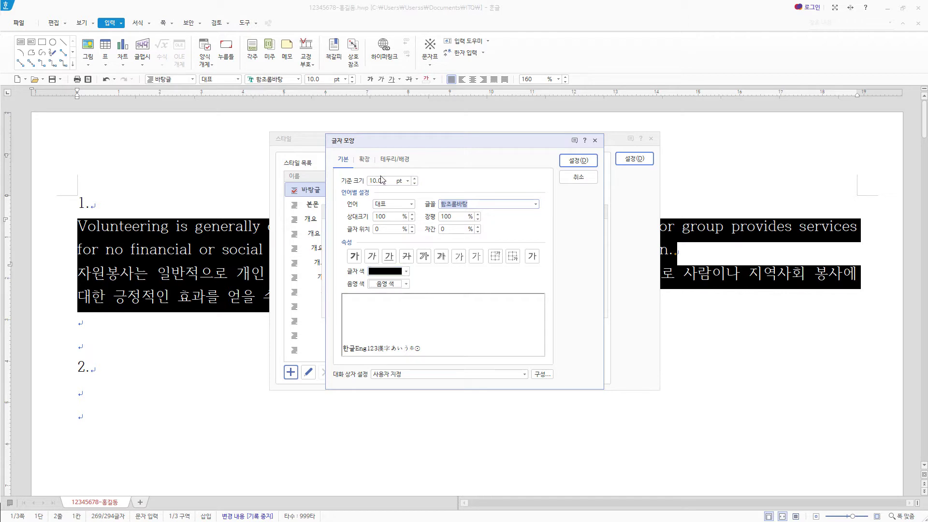
key(Tab)
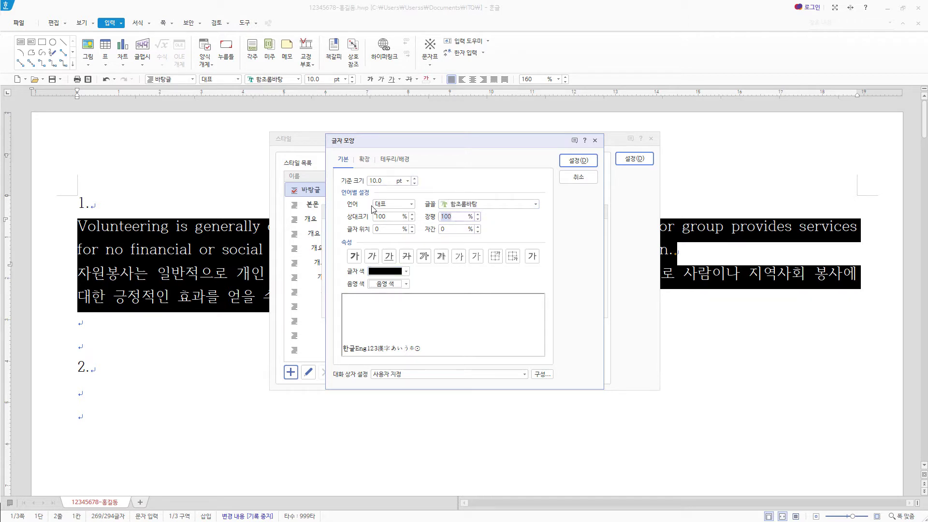
text(95)
key(Tab)
text(5)
- Set the style's font for Korean text (한글) to 궁서
click(412, 204)
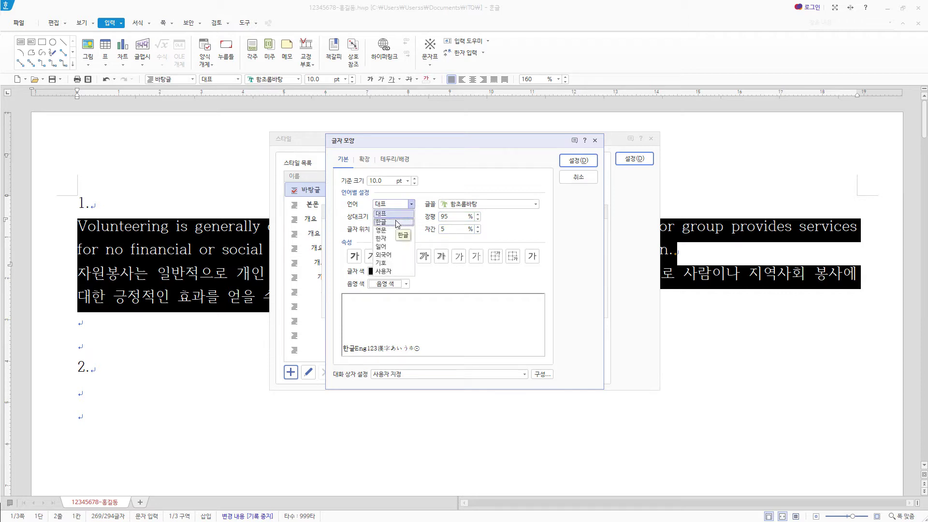
click(397, 222)
click(478, 204)
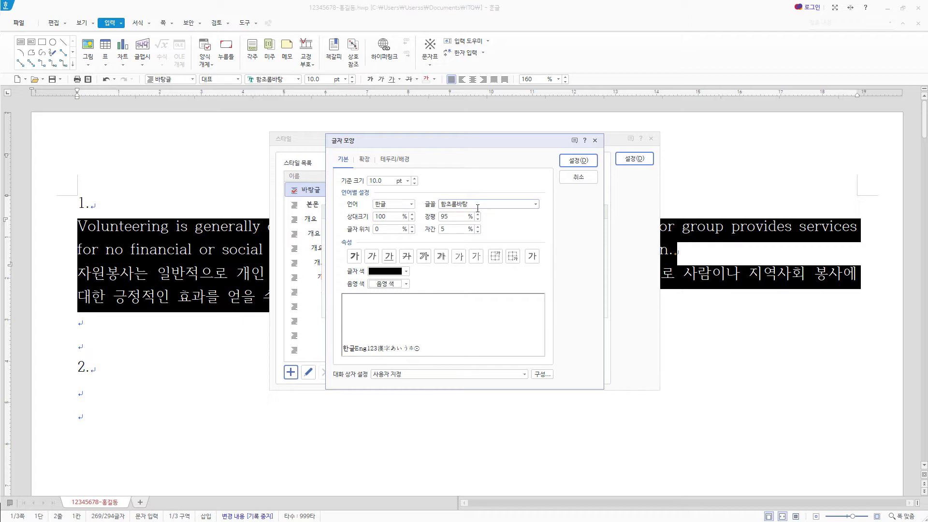
drag(477, 208, 325, 200)
text(궁서)
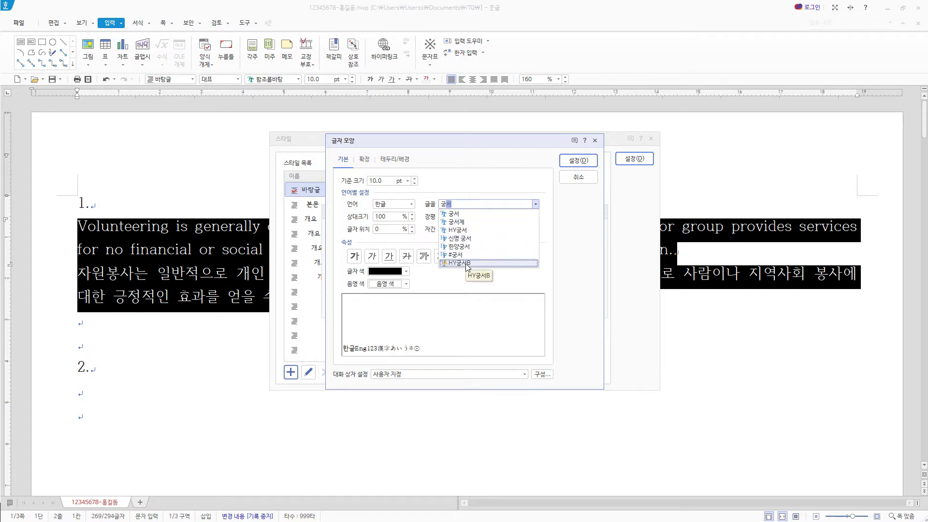
click(460, 215)
- Set the style's font for English text (영문) to 굴림 and accept the character shape settings
click(411, 204)
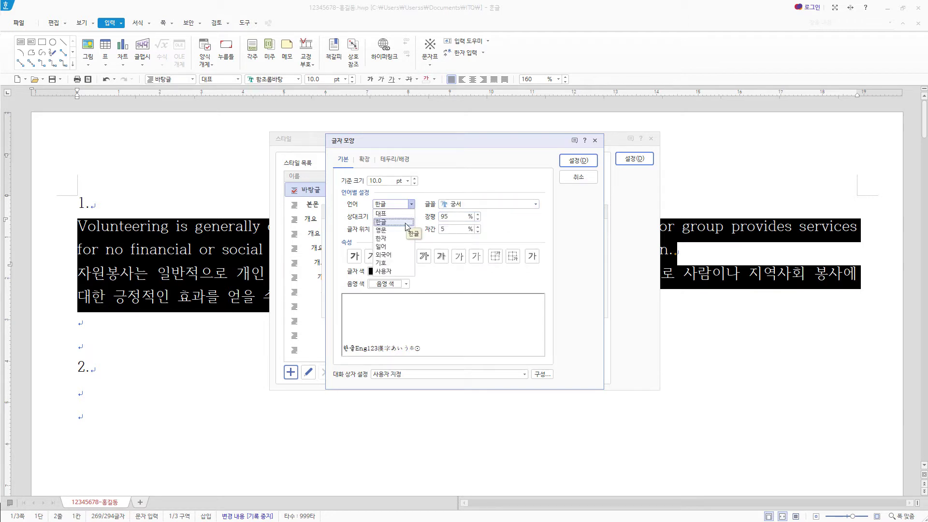
click(395, 230)
click(481, 204)
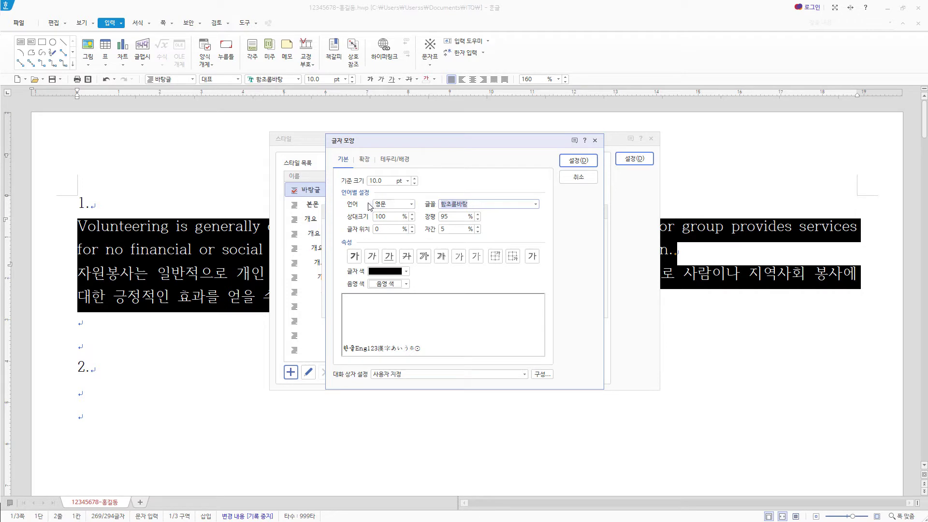
text(굴림)
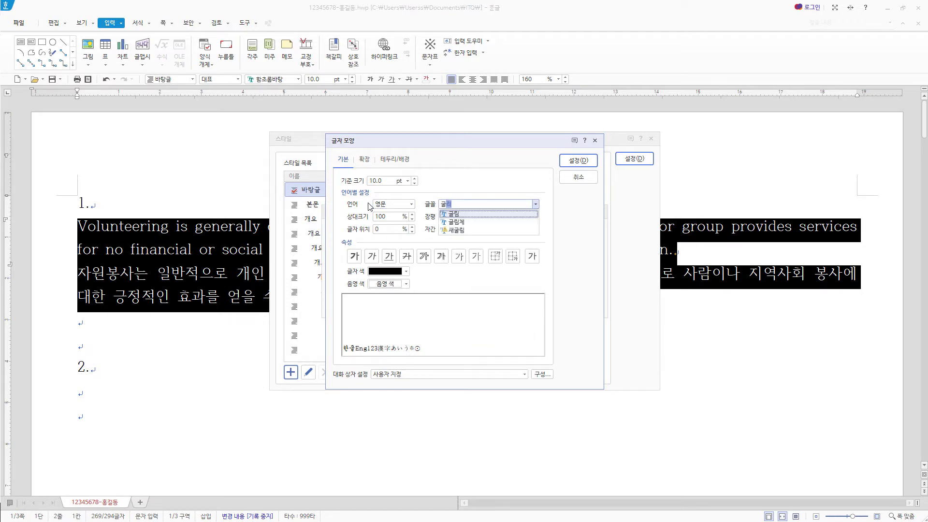
click(460, 216)
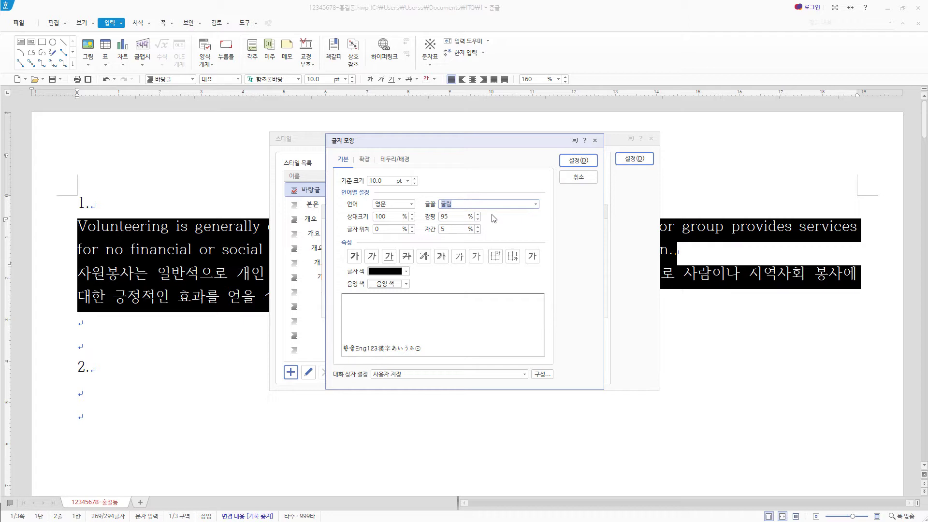
click(578, 160)
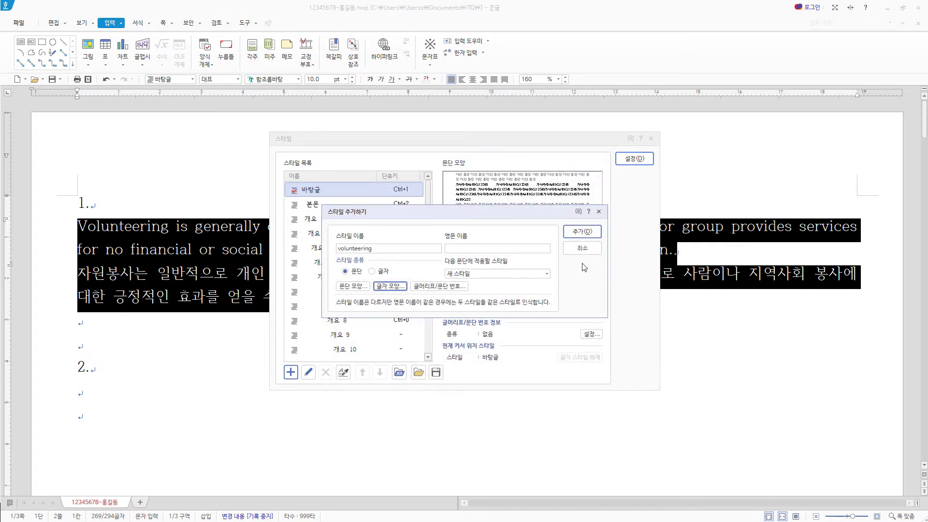
- Add the "volunteering" style to the style list, apply it to the two selected paragraphs, and deselect them
click(583, 232)
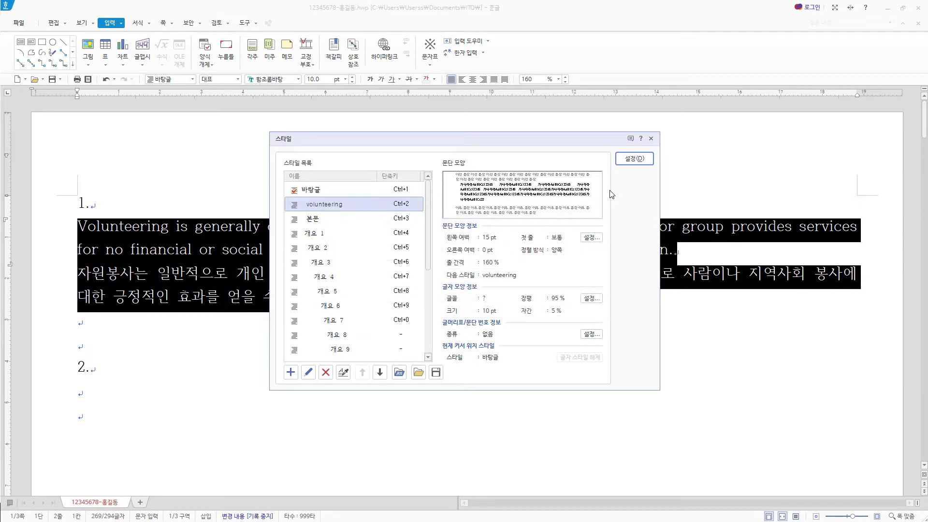
click(636, 159)
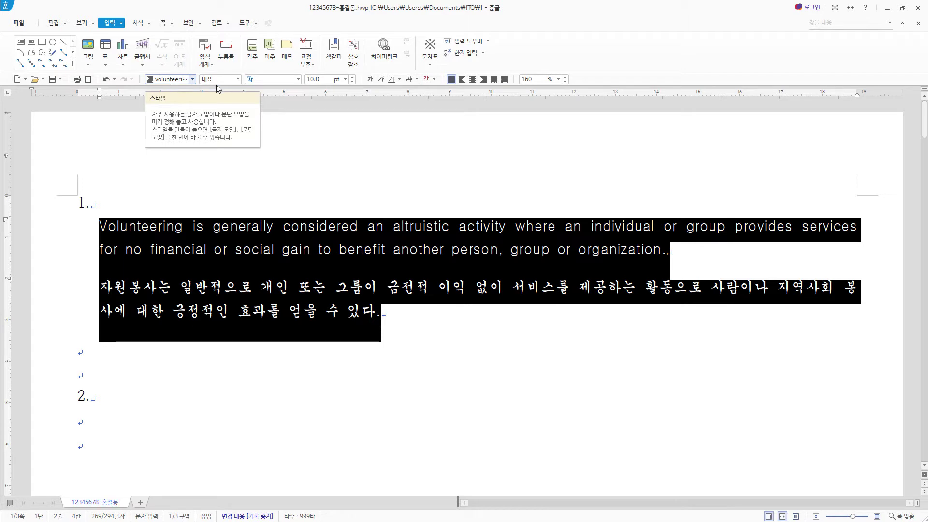
click(290, 241)
click(296, 286)
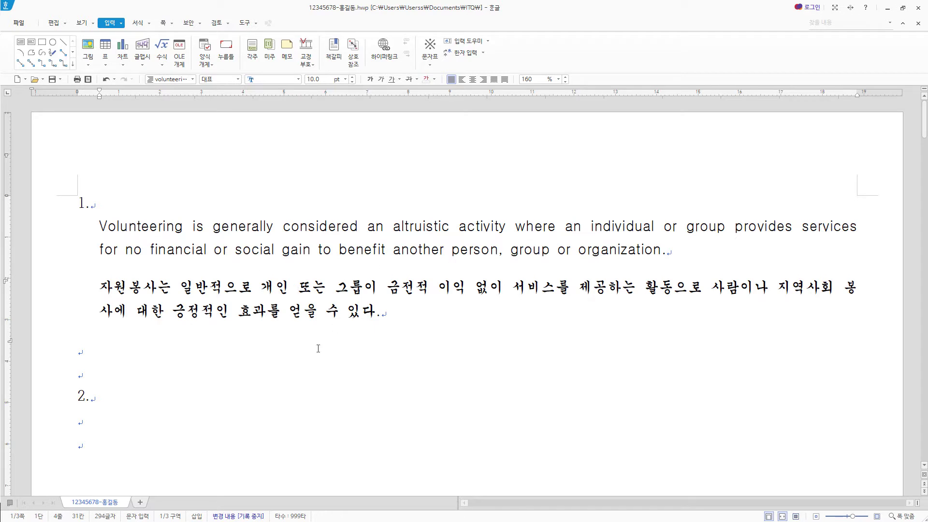
- Insert a table with 5 rows and 6 columns, treated as a character, on the line beneath "2."
scroll(319, 348, down, 3)
click(146, 290)
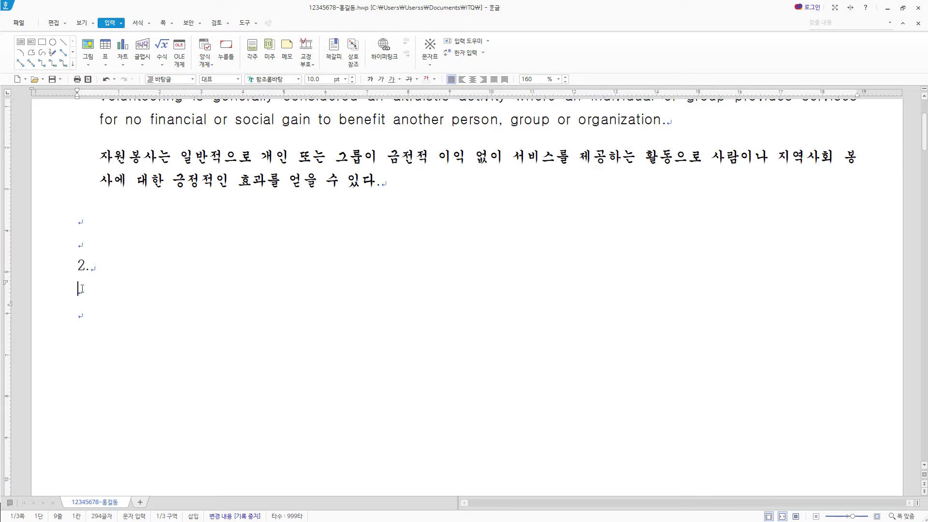
click(107, 47)
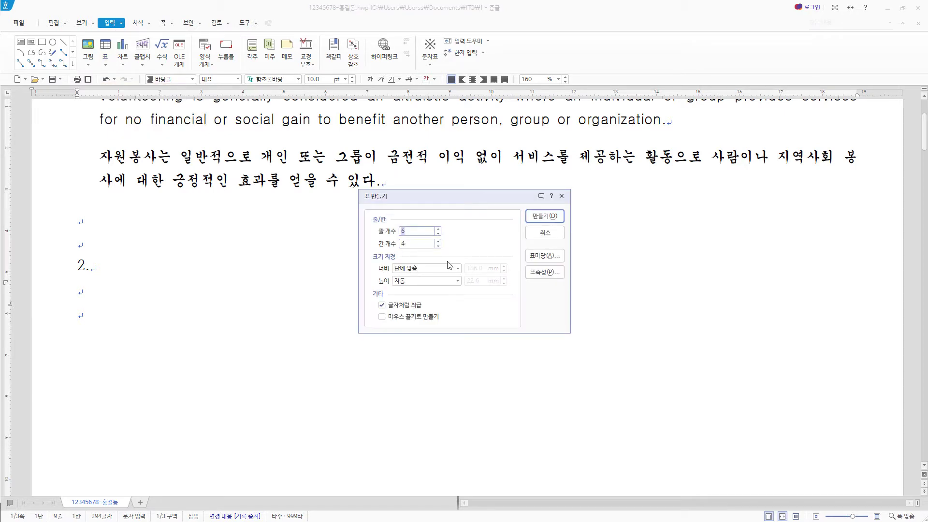
key(Tab)
click(545, 216)
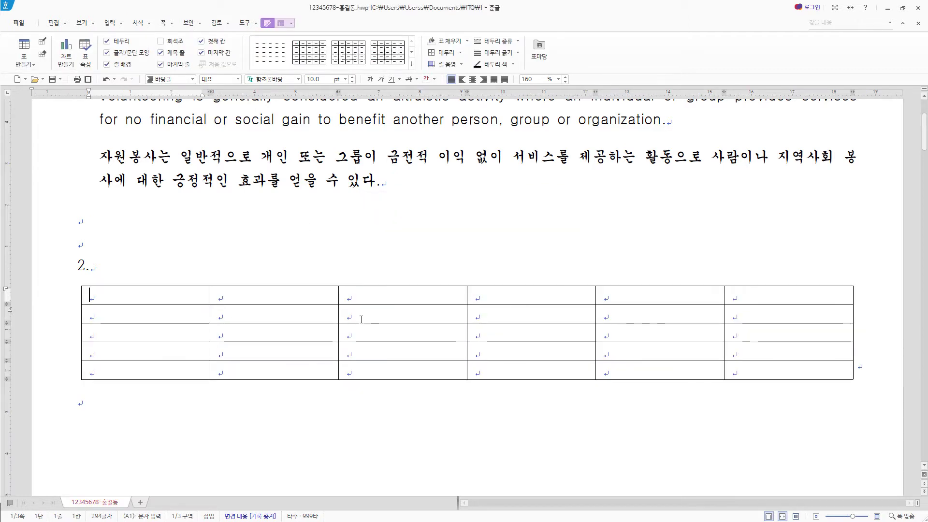
- Set all cells of the table to the 굴림 font and centre alignment
drag(175, 300, 745, 382)
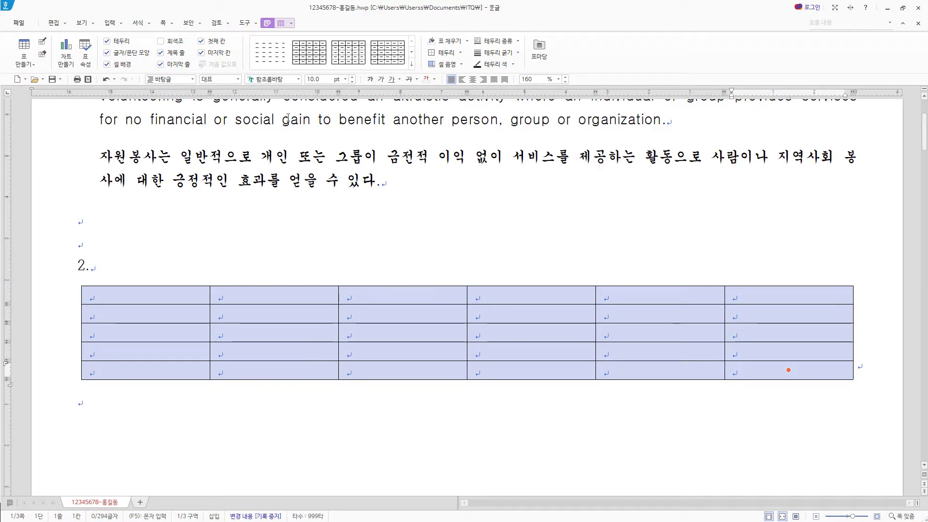
click(298, 79)
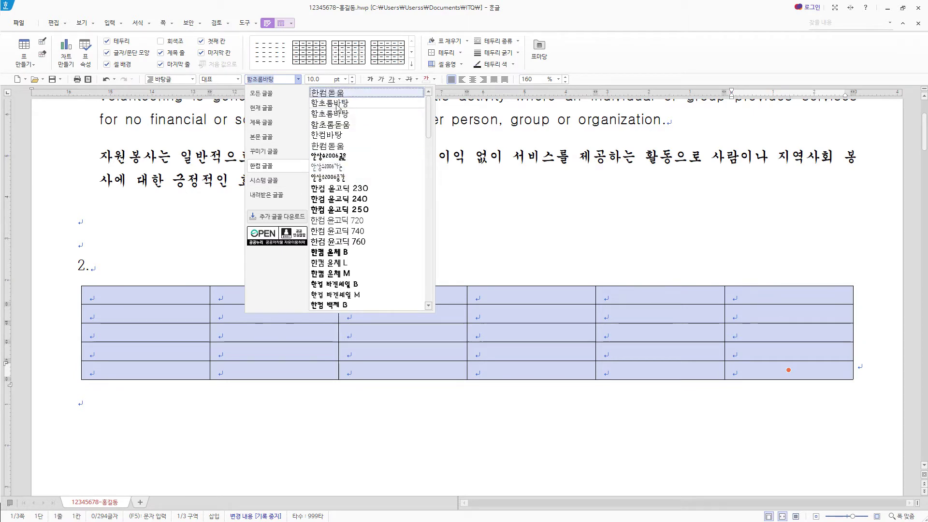
click(285, 95)
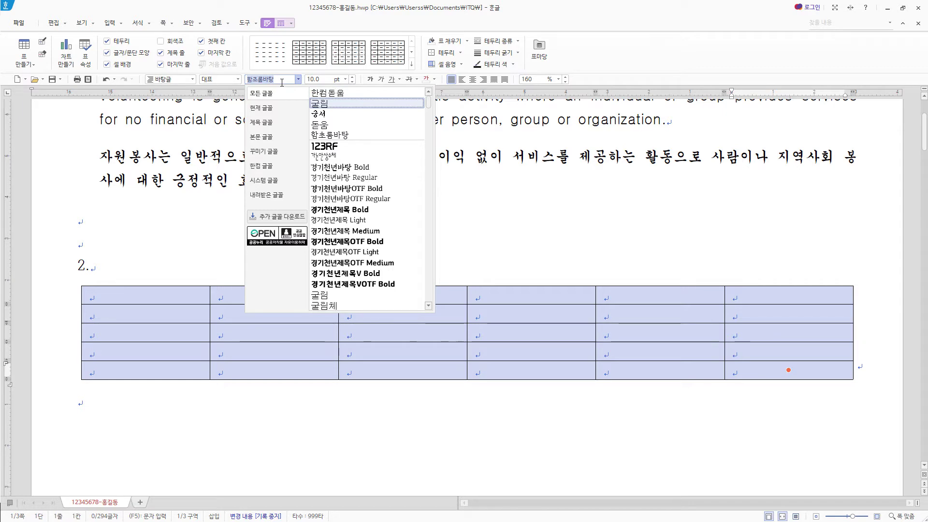
key(BackSpace)
text(굴림)
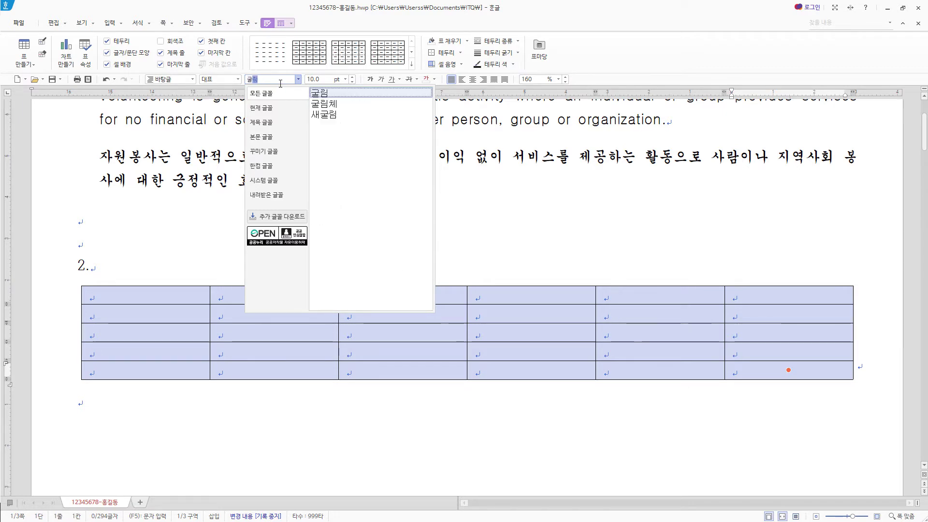
click(326, 100)
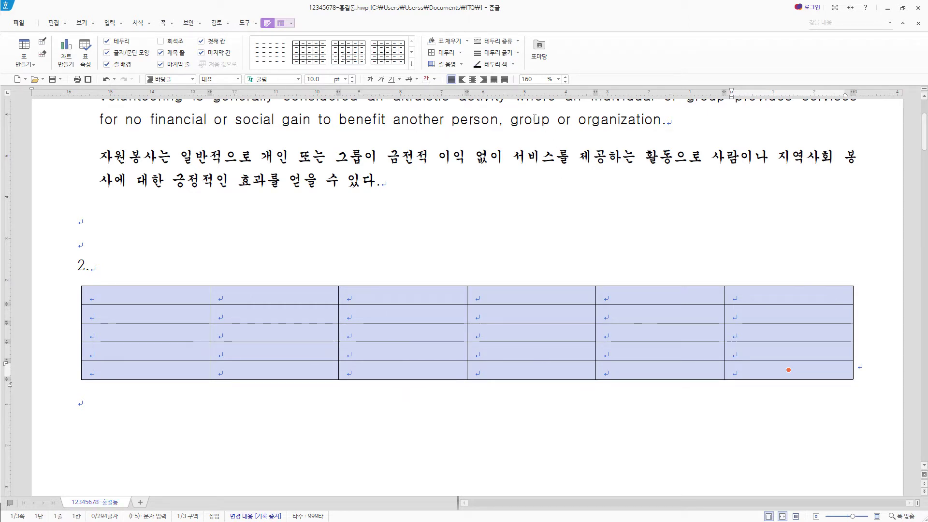
click(473, 80)
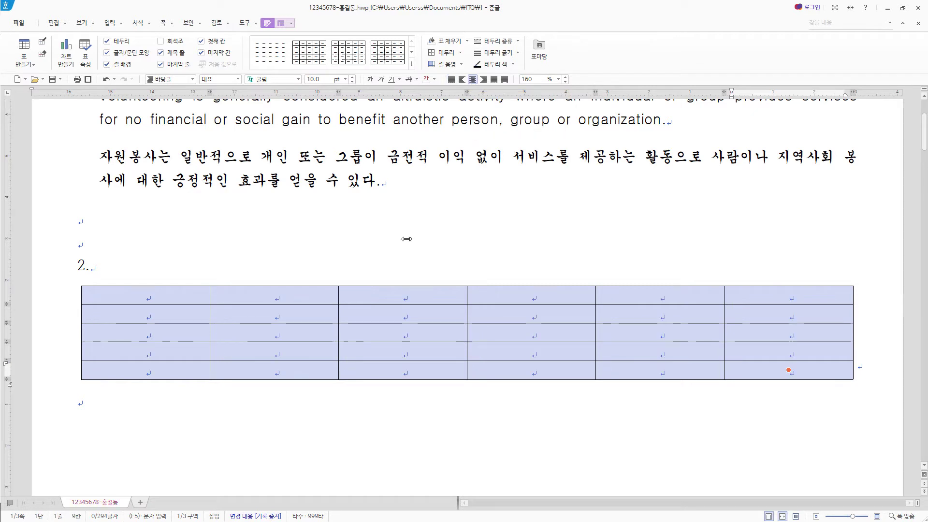
- Fill the table with headings 구분, 공무원, 사무관리직, 전문직, 서비스직, 합계 and the figures for 부산, 대구, 인천 and 광주, leaving the 합계 cells empty
click(167, 300)
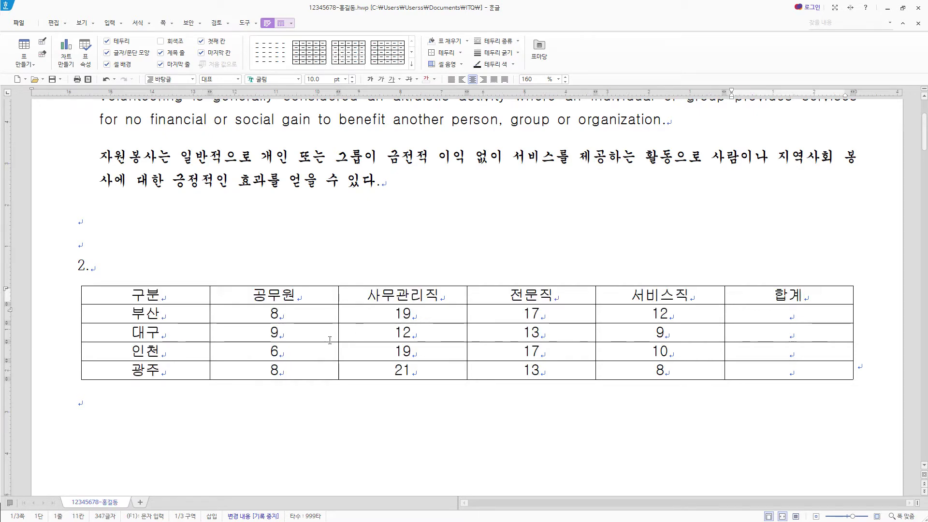
click(172, 297)
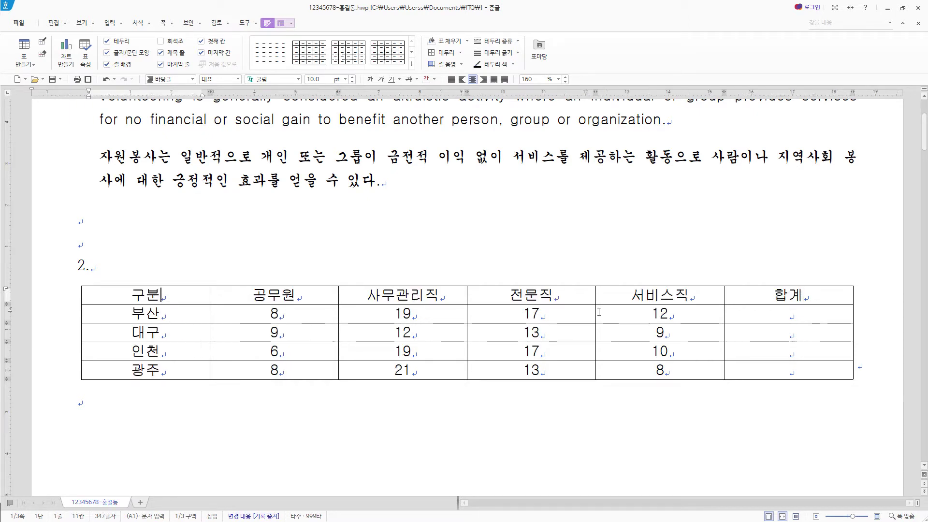
- Right-align all figure cells and the empty 합계 cells in the 부산 to 광주 rows
drag(282, 313, 625, 373)
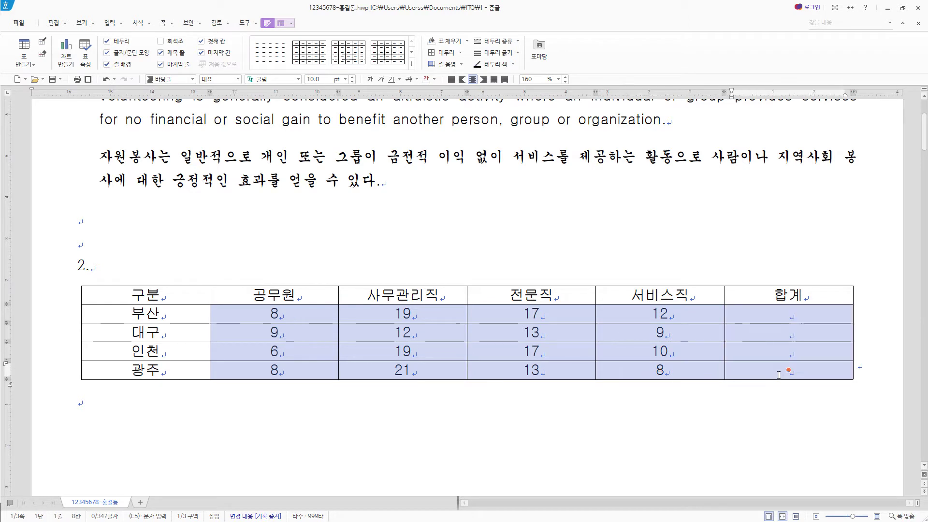
key(Right)
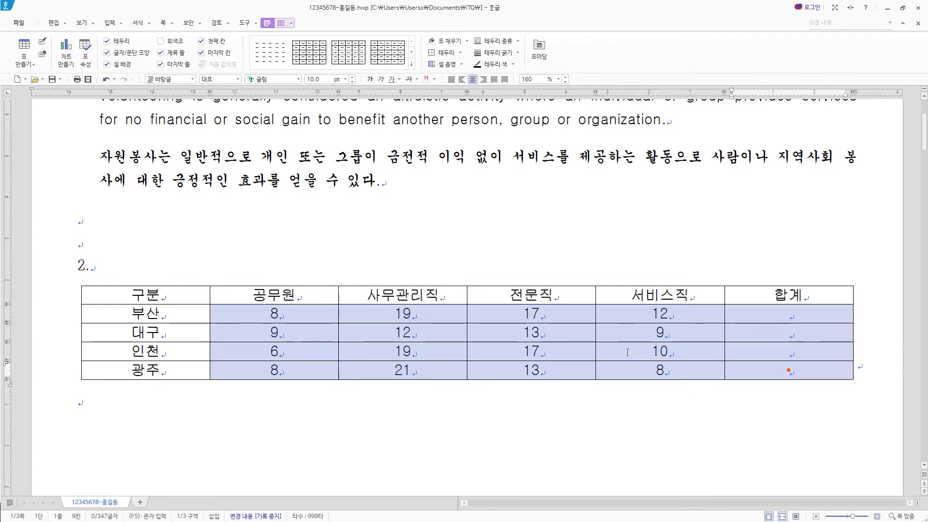
click(484, 79)
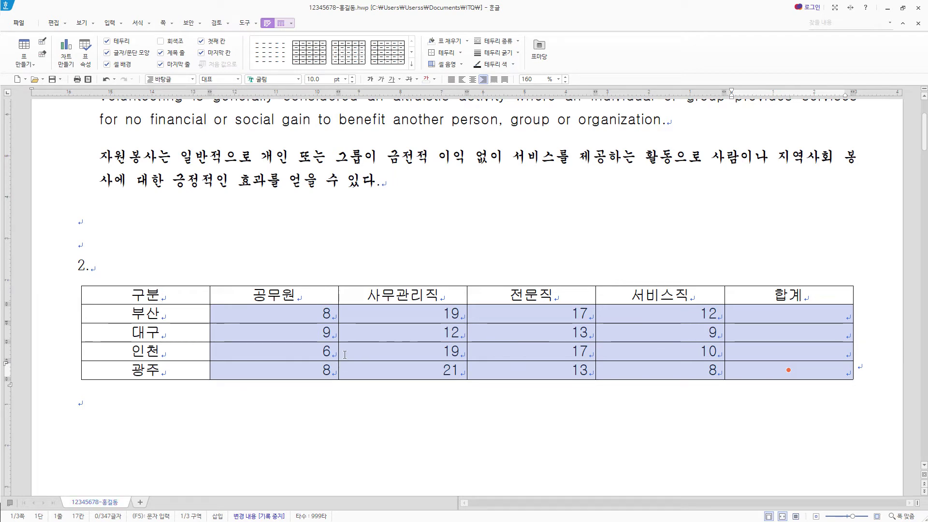
- Fill the cells from 구분 through the 서비스직 figure of the 인천 row with solid yellow (노랑, RGB 255,255,0)
click(147, 294)
drag(145, 294, 660, 351)
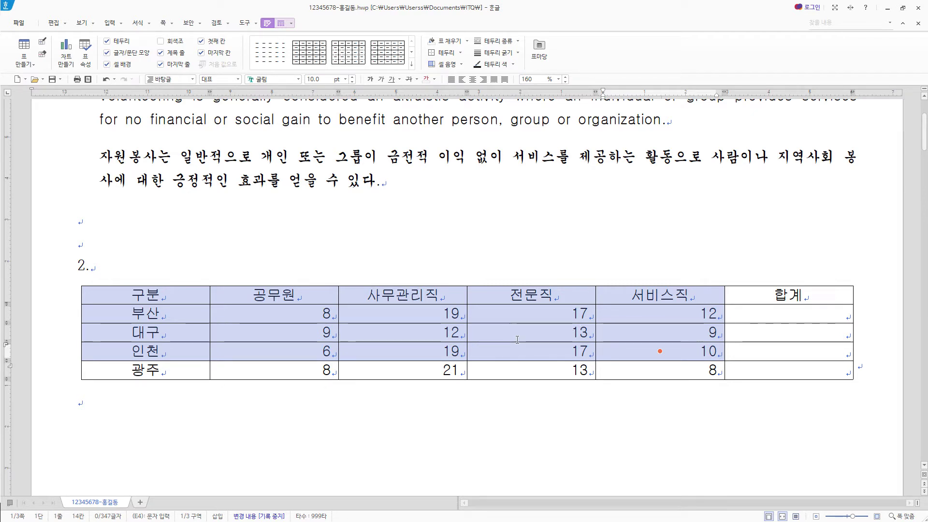
key(c)
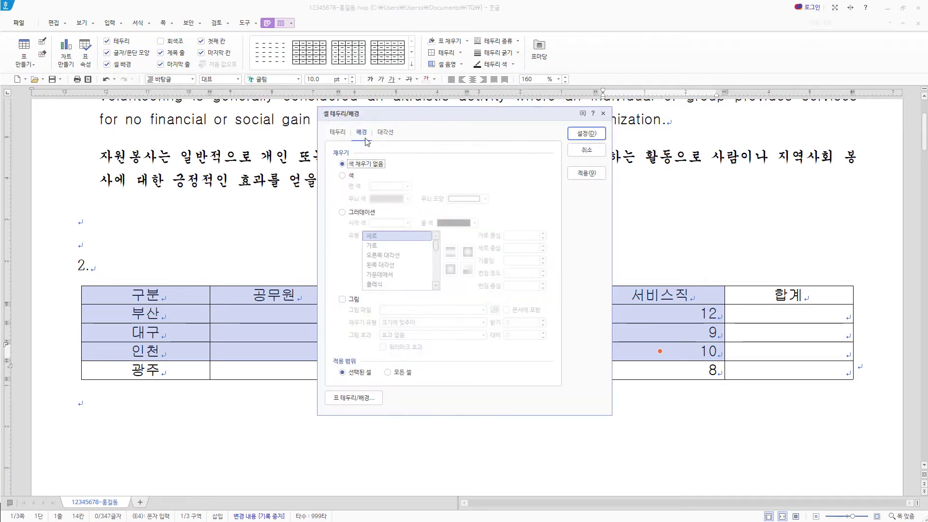
click(356, 179)
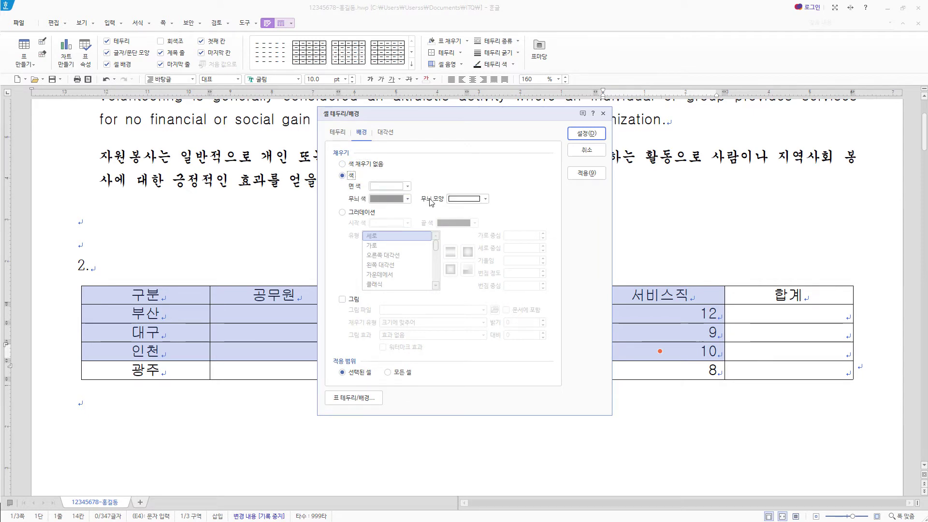
click(407, 186)
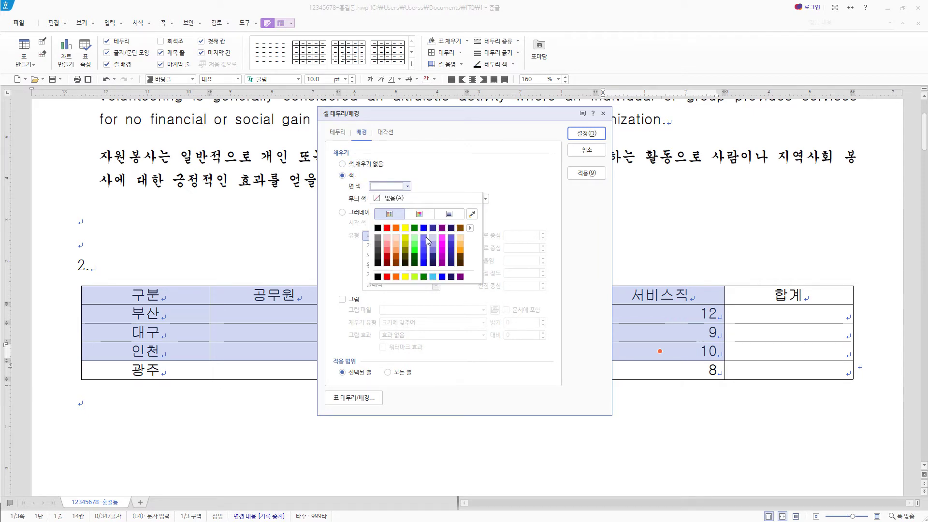
click(470, 229)
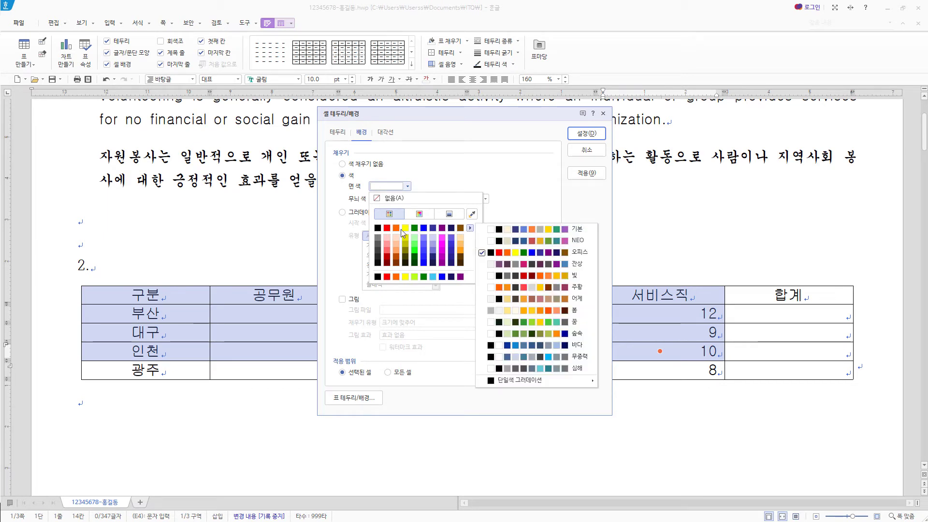
click(413, 187)
click(409, 186)
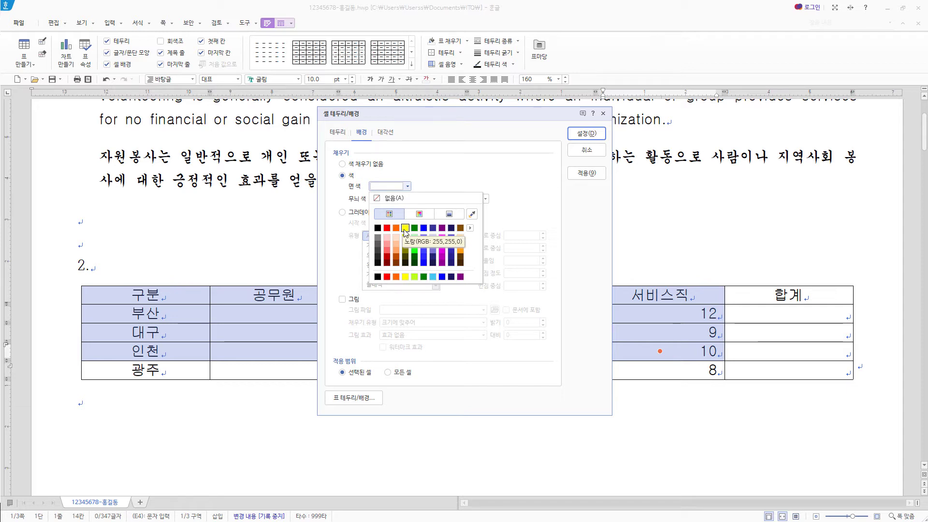
click(405, 229)
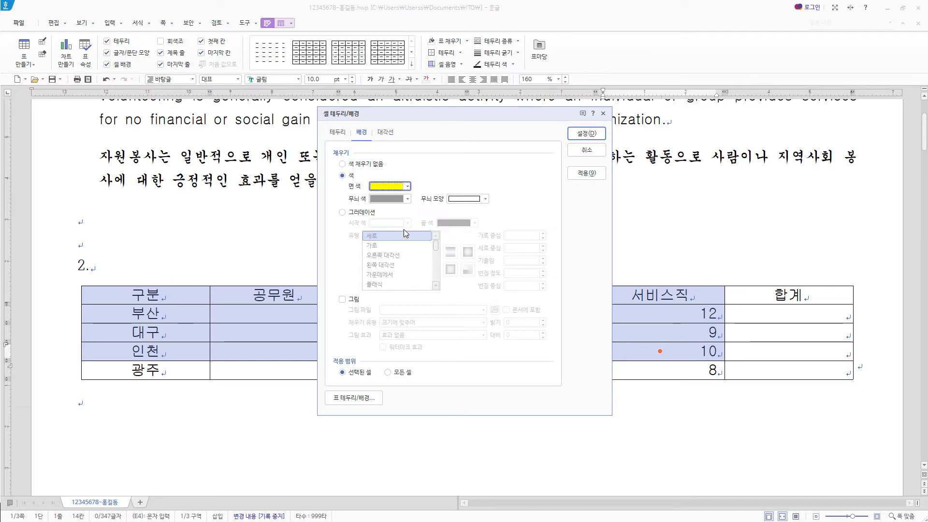
click(586, 134)
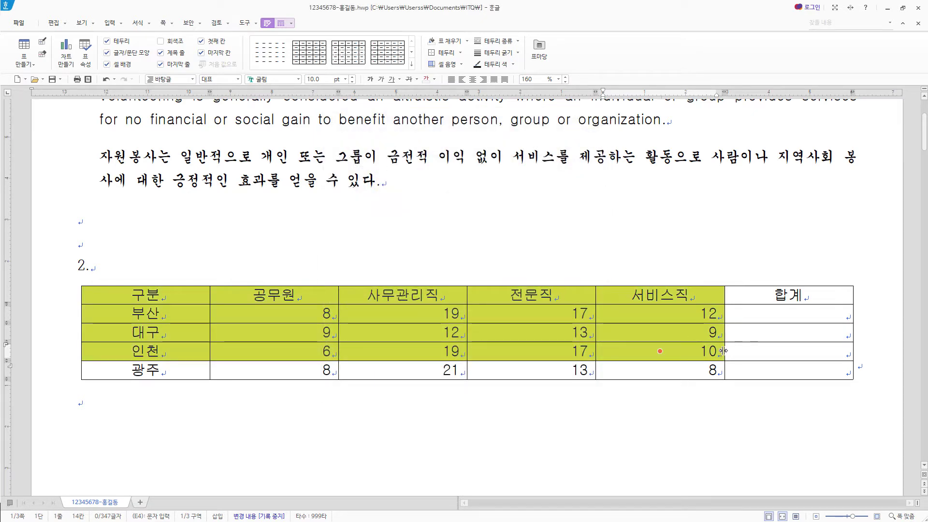
- Calculate the 합계 cells for the 부산, 대구 and 인천 rows with a block sum
drag(302, 314, 788, 351)
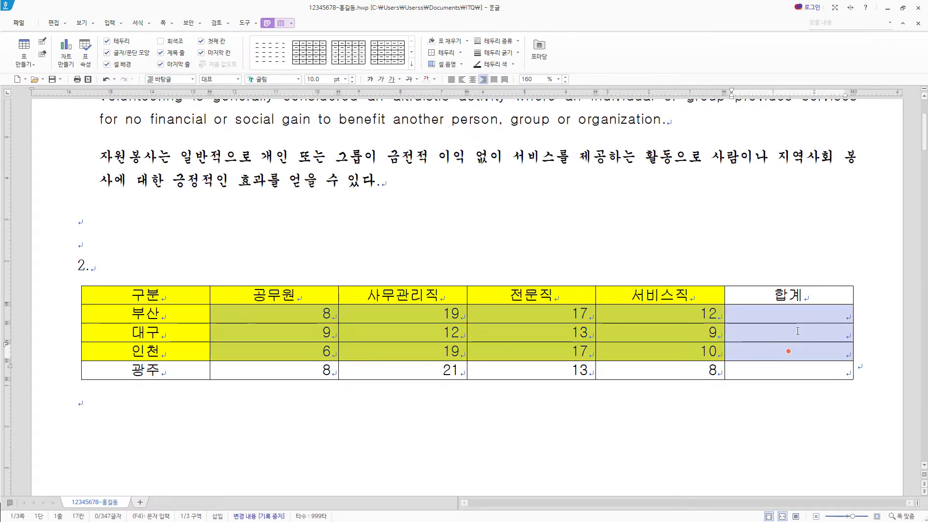
scroll(798, 331, down, 1)
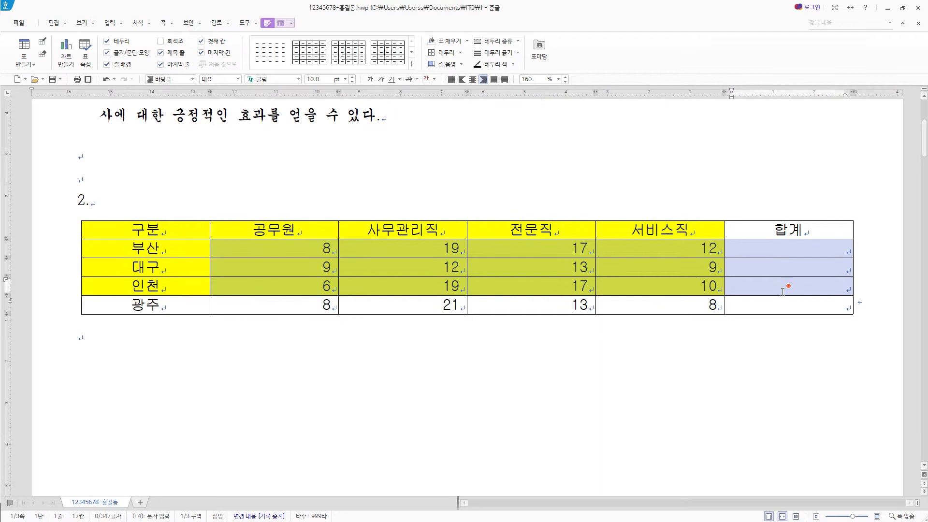
right_click(784, 246)
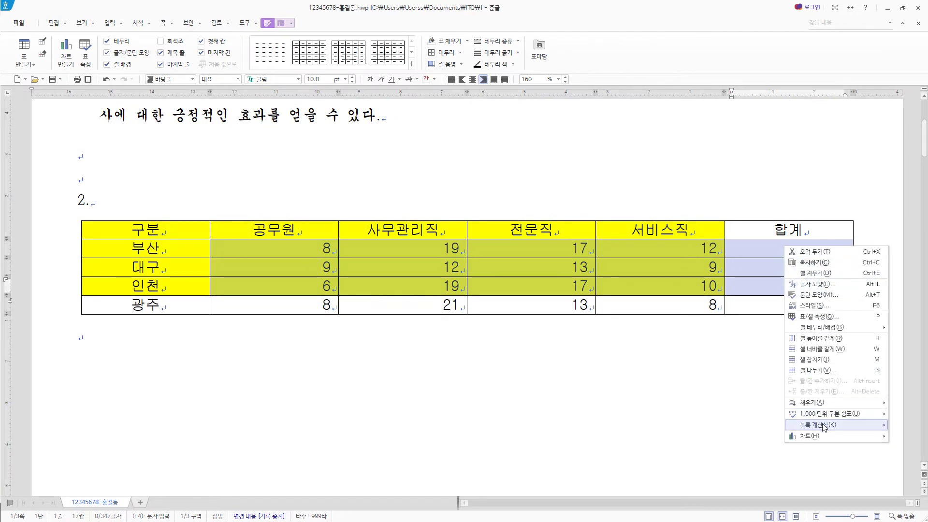
mouse_move(823, 426)
click(755, 424)
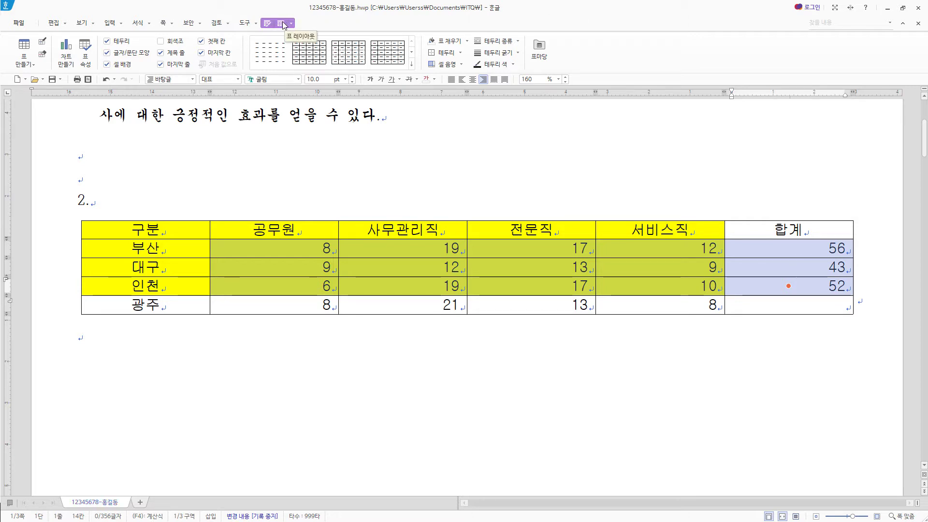
- Add a caption above the table reading "직업 및 지역별 자원봉사자 현황(단위 : 백 명)" in place of the default label
click(283, 24)
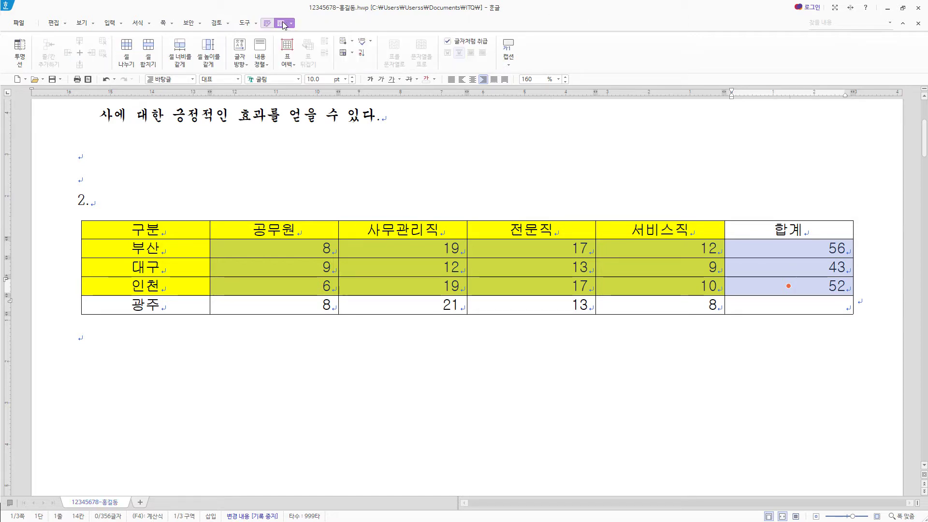
click(509, 65)
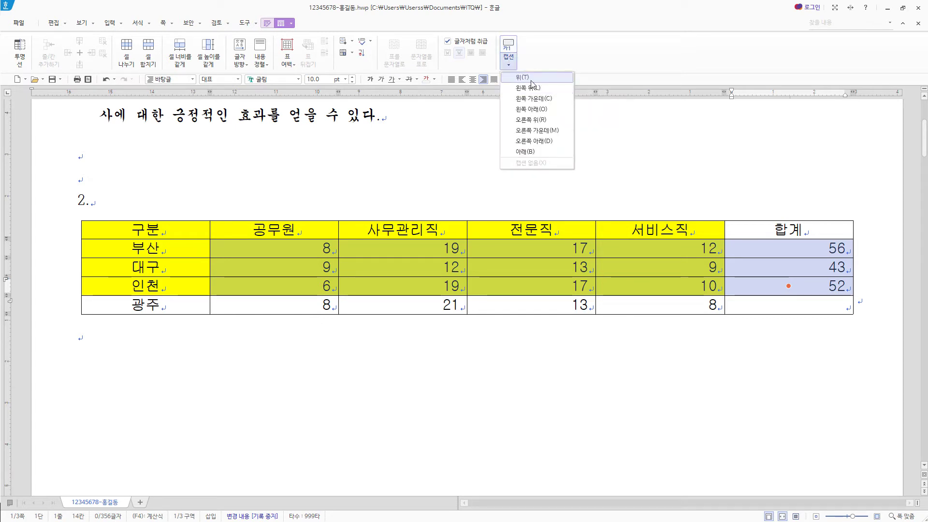
click(531, 78)
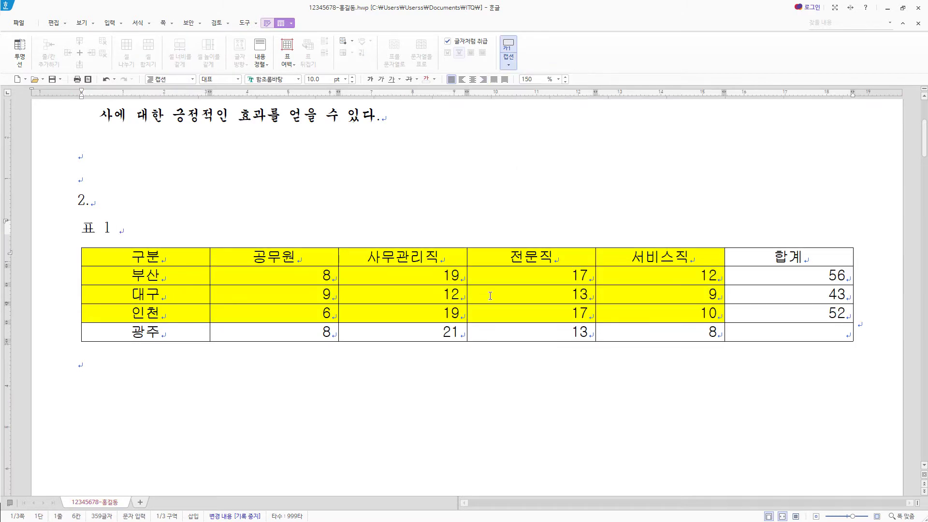
key(shift+Home)
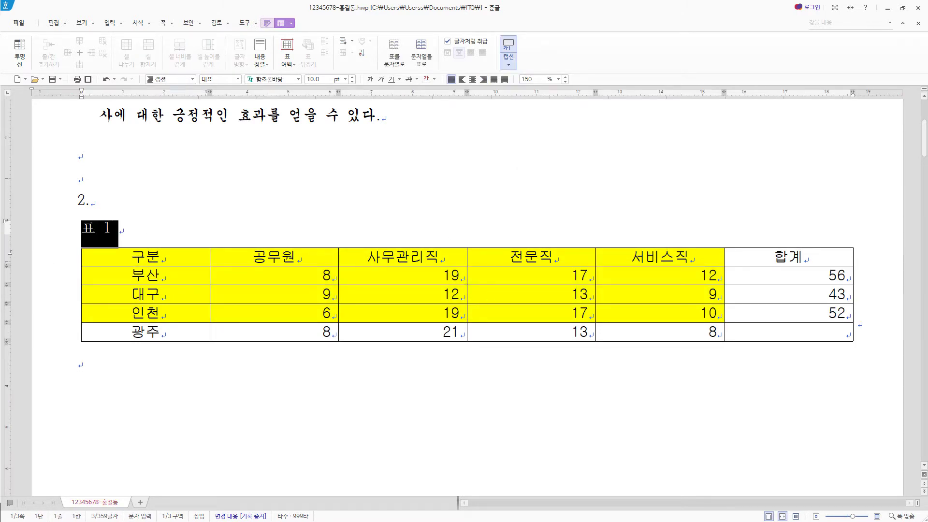
text(직업 및 지역별 자원봉사자 현황(단위 : 백 명))
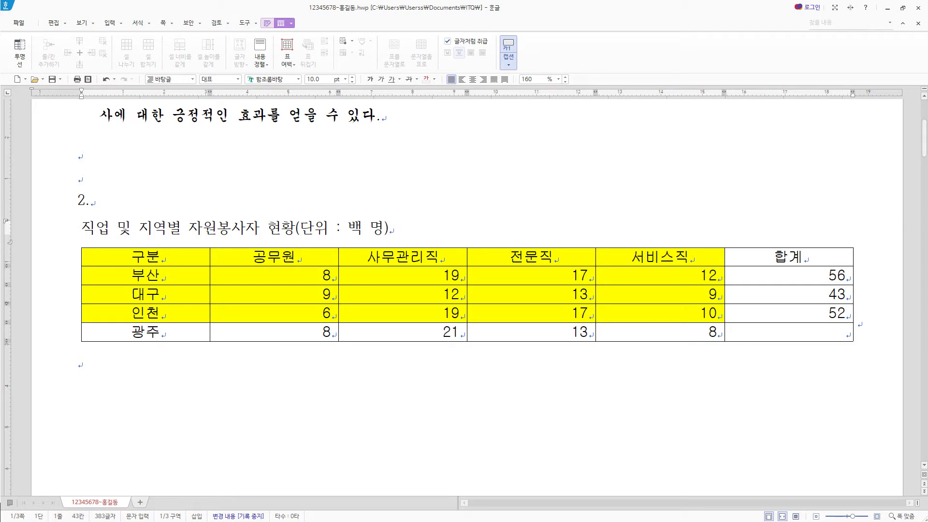
drag(329, 227, 336, 226)
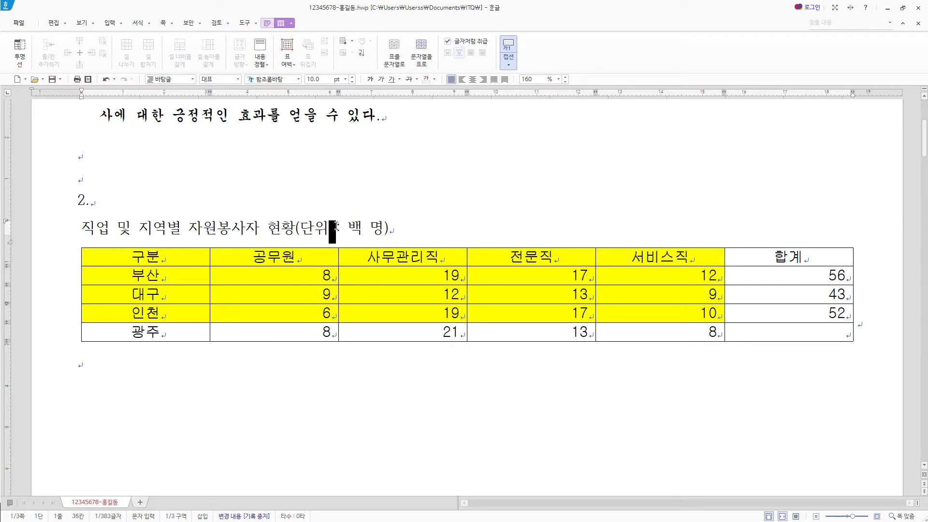
key(Right)
click(397, 235)
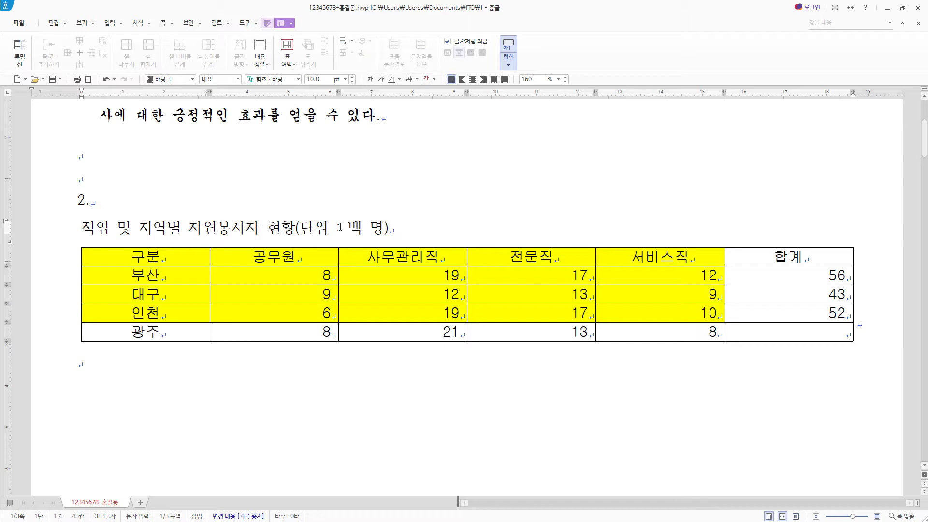
- Set the table caption in the 굴림 font and align it right
drag(401, 247, 80, 231)
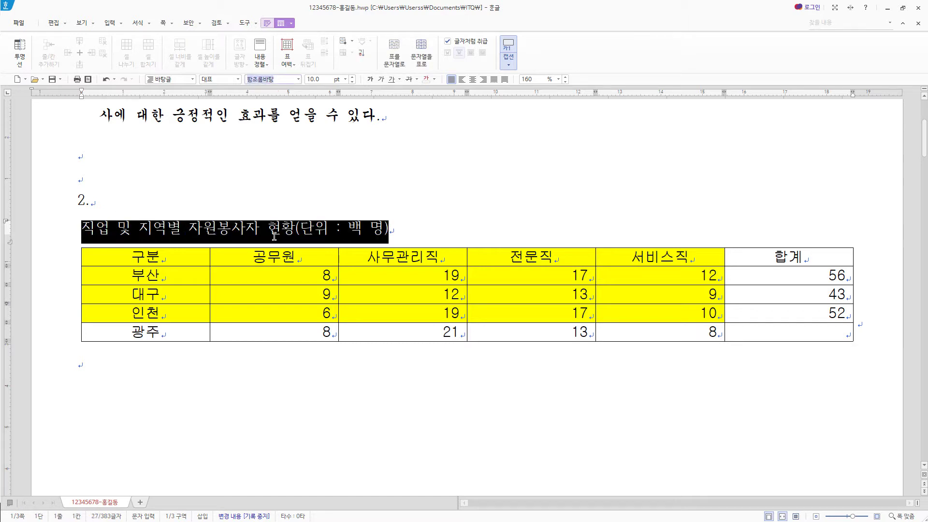
click(298, 80)
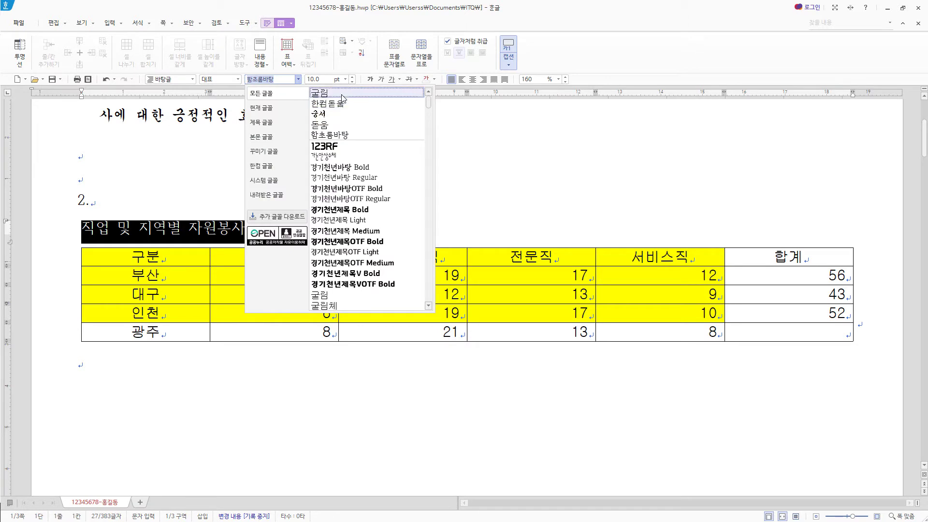
click(342, 93)
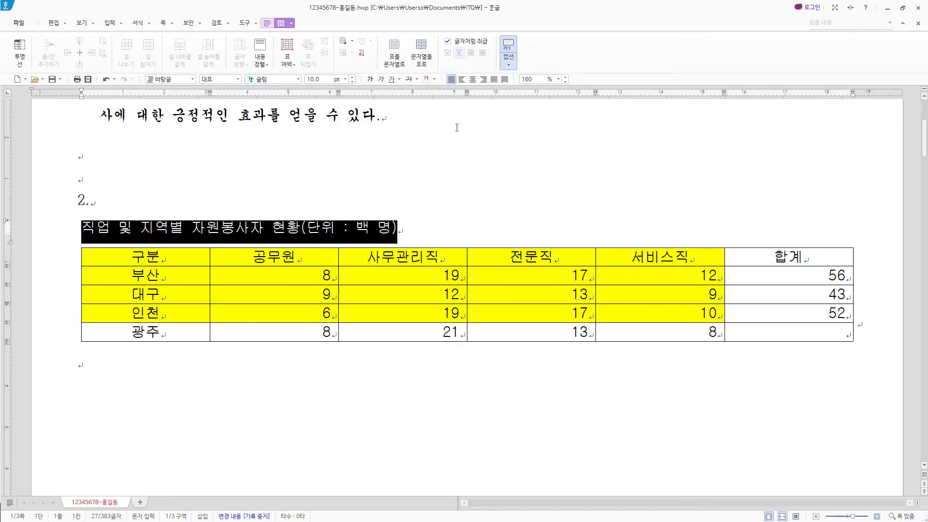
click(483, 79)
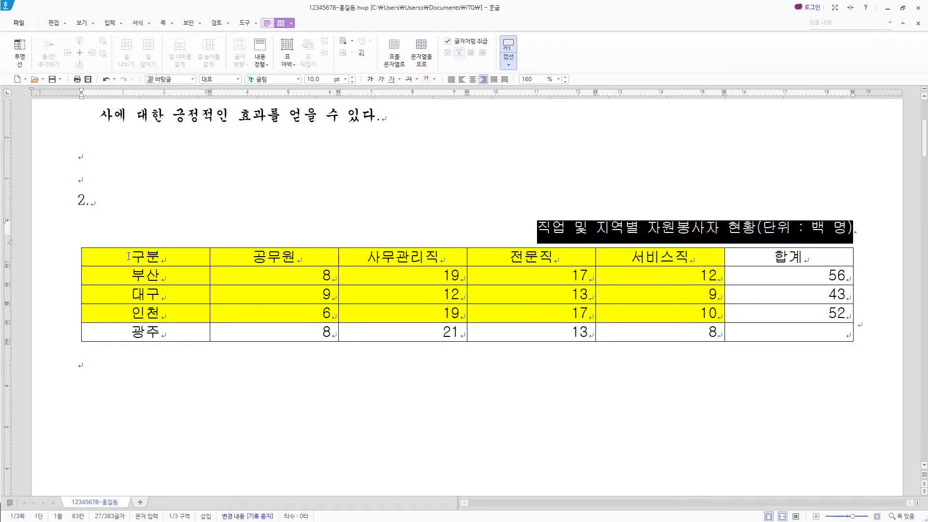
- Assign a 0.5 mm double line to the outer top and bottom borders of the whole table
drag(129, 256, 804, 353)
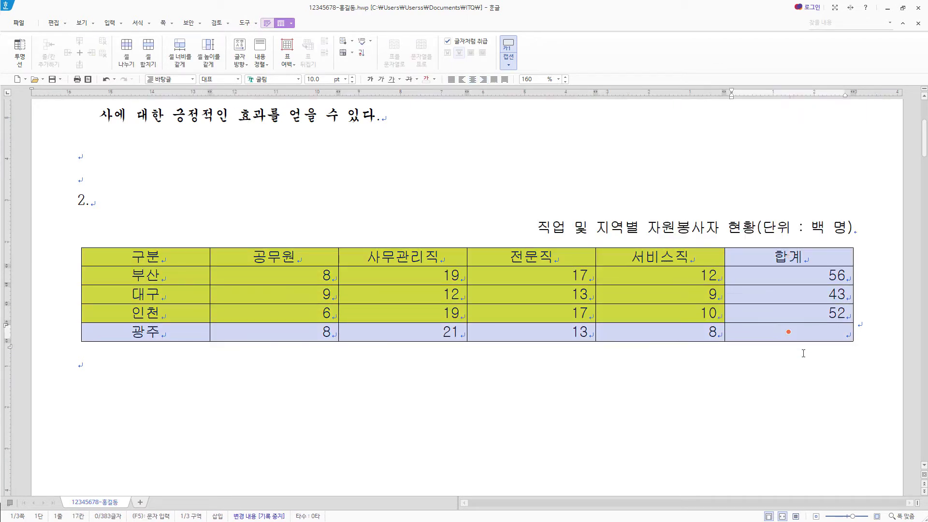
key(l)
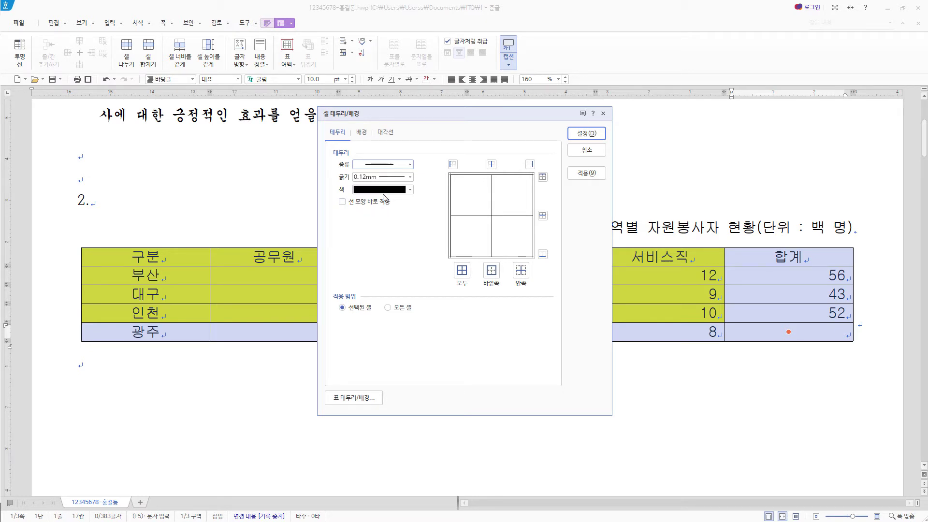
click(411, 165)
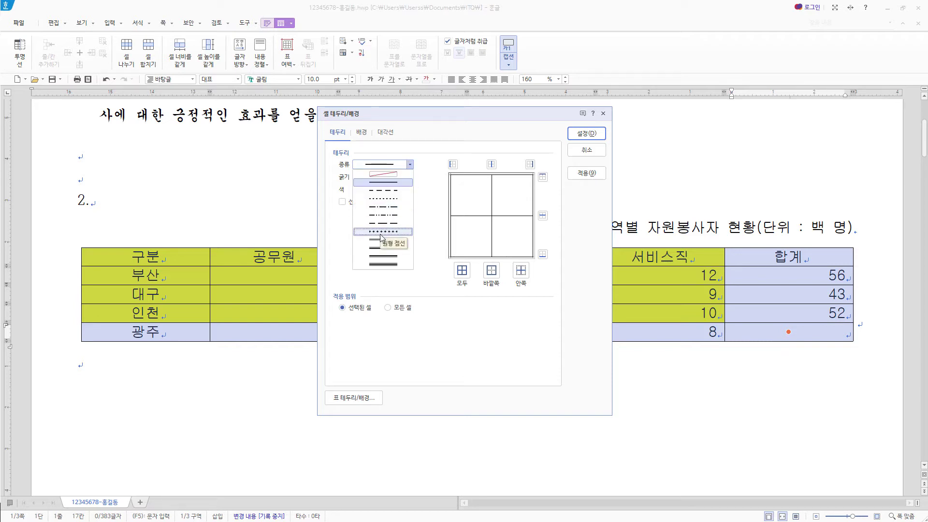
click(382, 240)
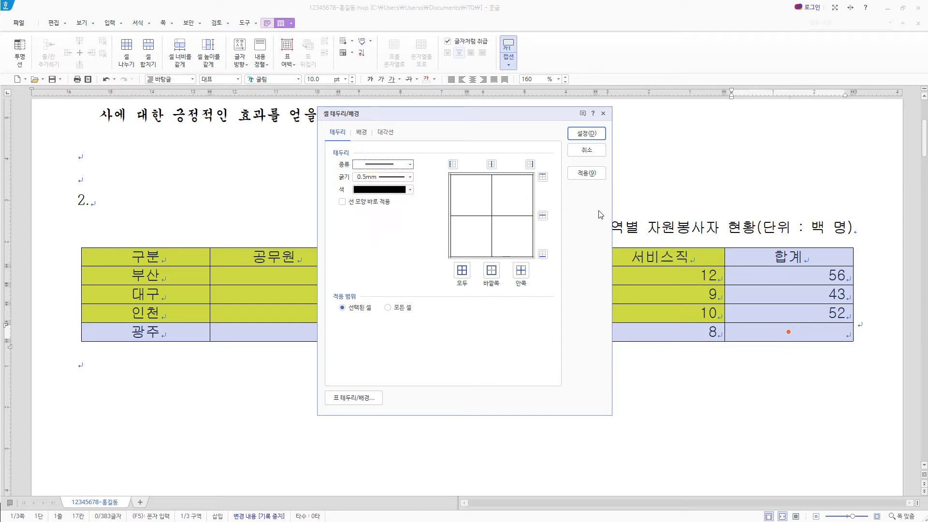
click(543, 254)
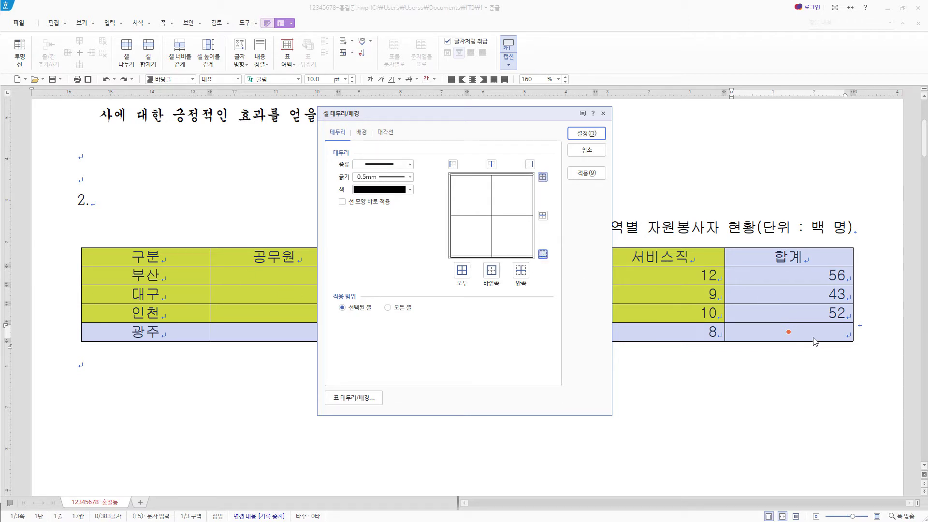
- Set the table's outer left and right borders to no line and apply the border settings
click(405, 168)
click(387, 179)
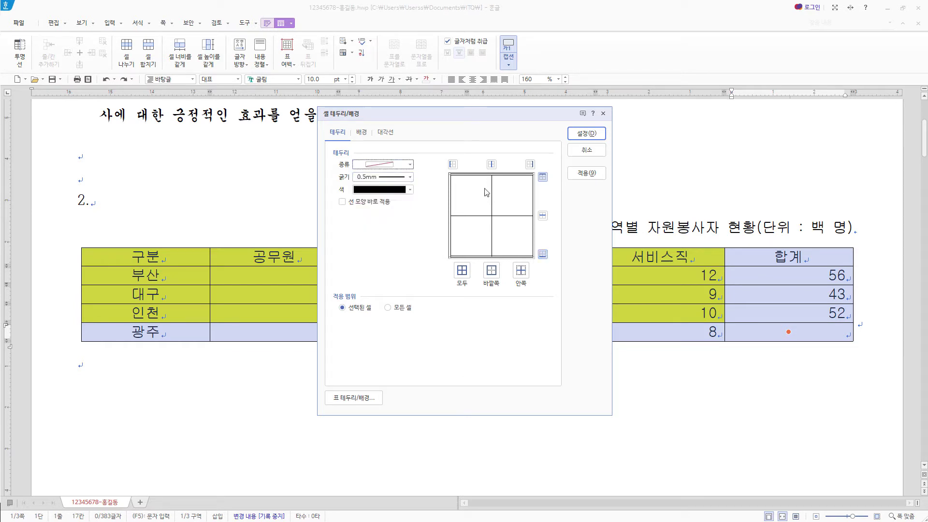
click(453, 164)
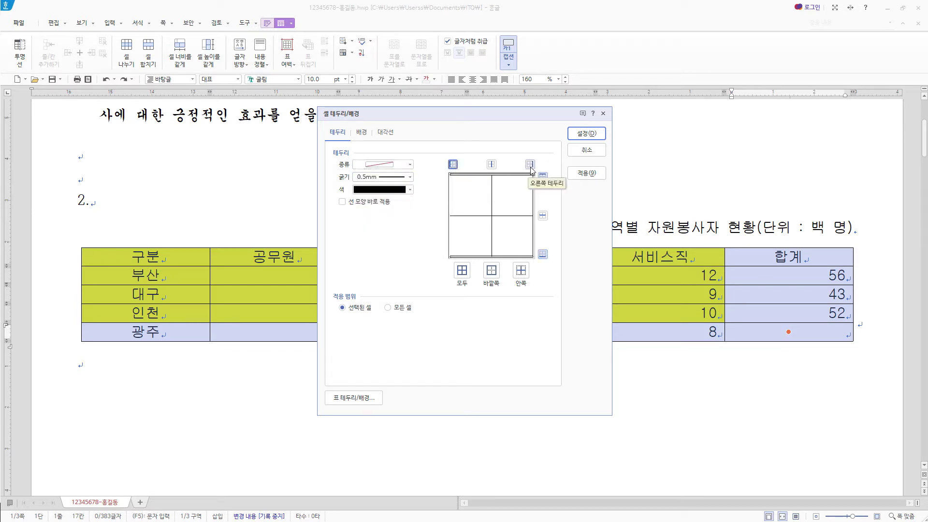
click(530, 165)
click(586, 133)
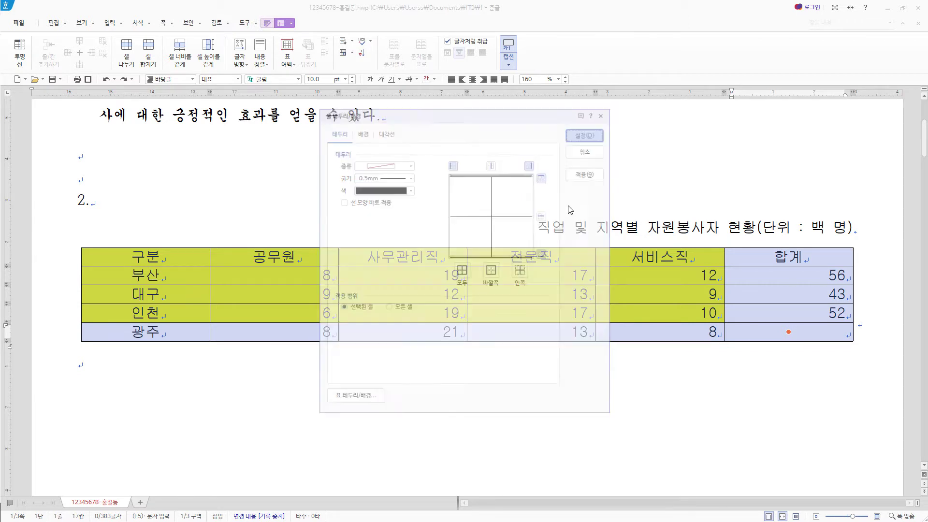
- Apply a 0.5 mm double line to the bottom border of the table's header row
drag(168, 262, 762, 258)
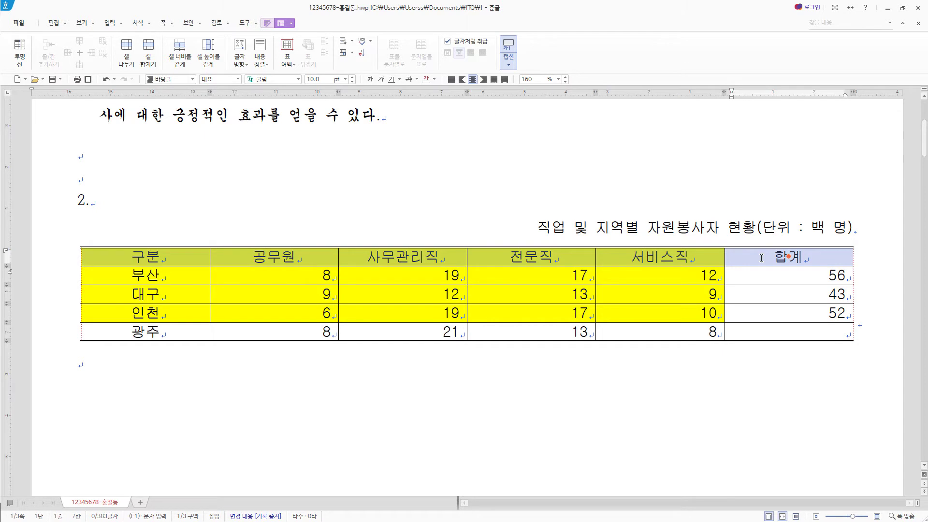
key(l)
click(403, 166)
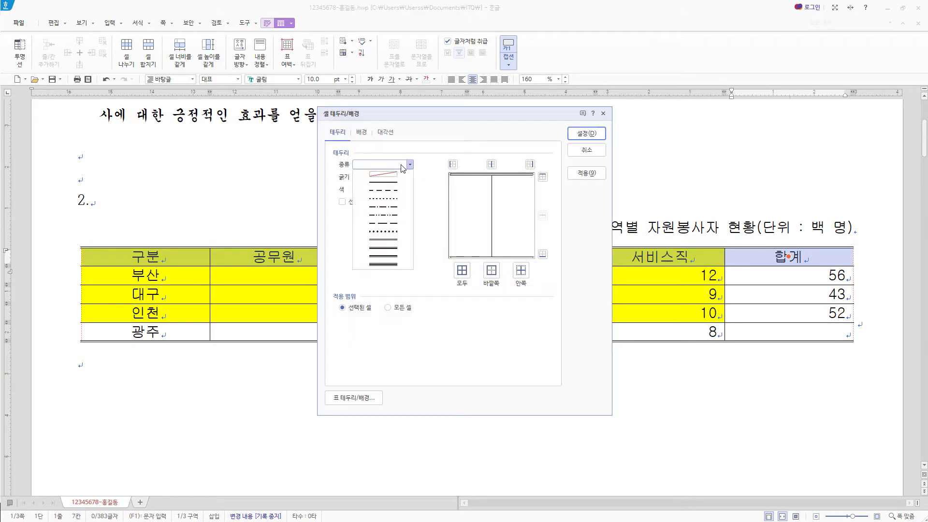
click(404, 248)
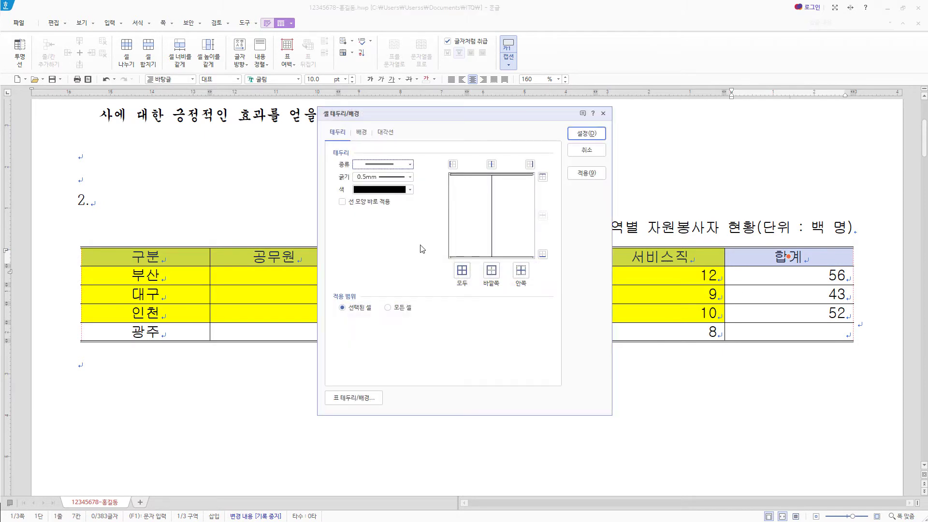
click(543, 255)
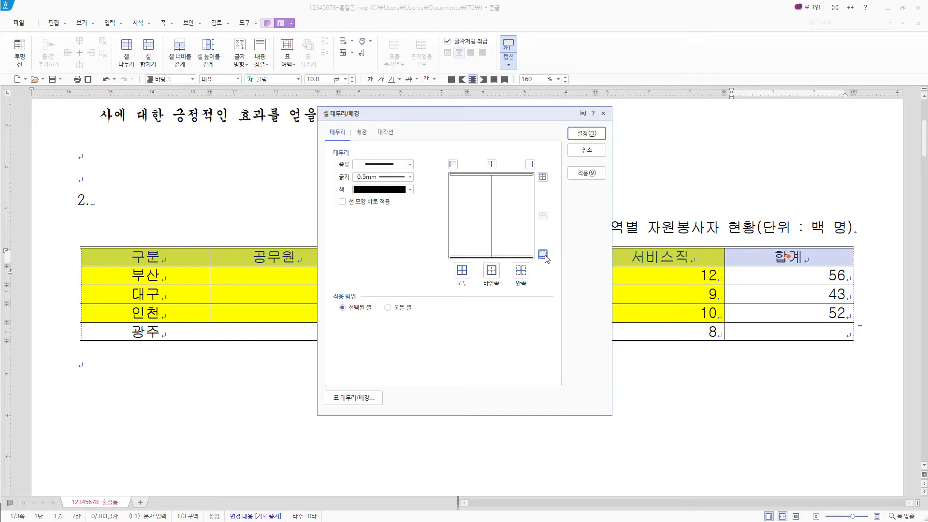
click(587, 135)
- Apply a 0.5 mm double line to the right border of the table's first column, from 구분 to 광주
drag(170, 255, 161, 337)
key(l)
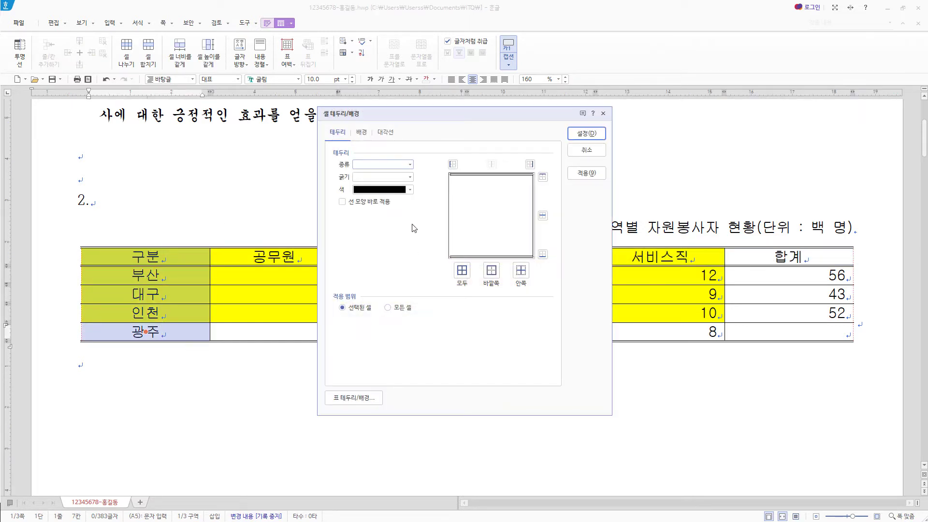
click(410, 165)
click(397, 241)
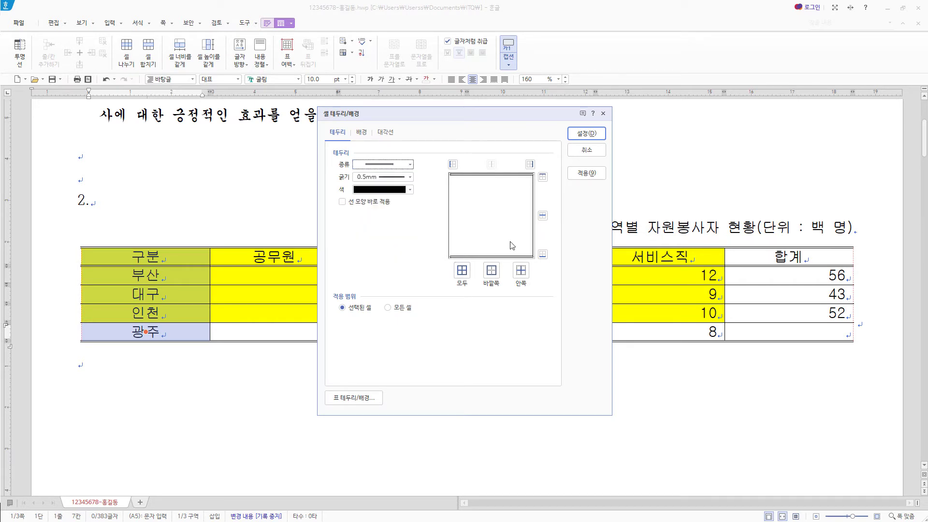
click(530, 165)
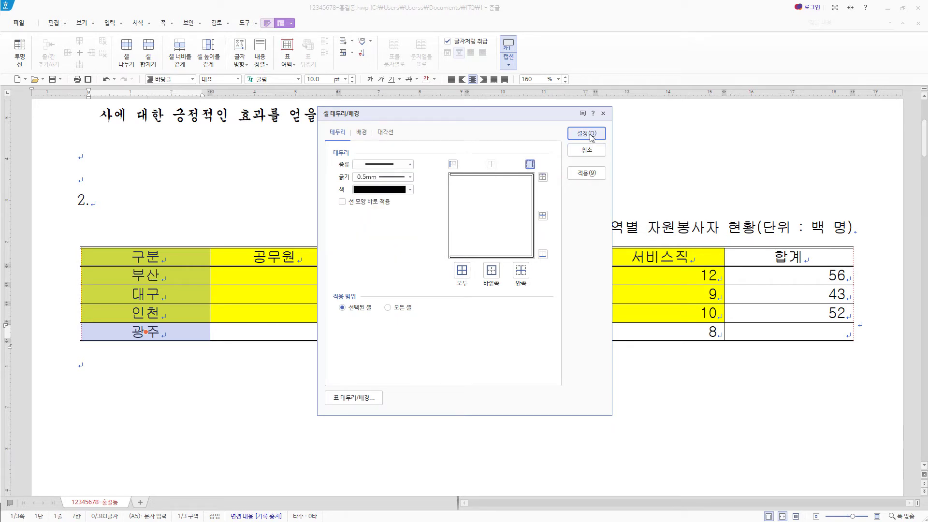
click(587, 134)
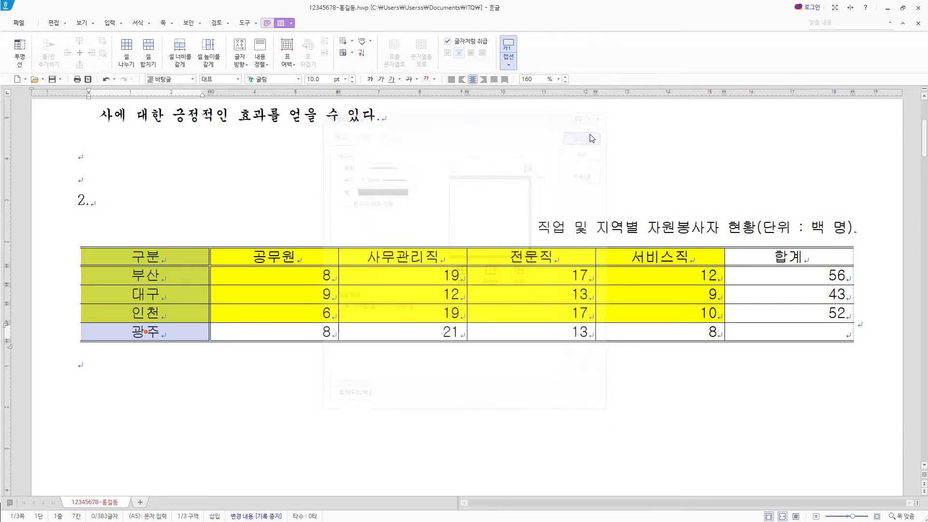
- Add both crossing diagonal lines to the empty 합계 cell of the 광주 row
click(785, 335)
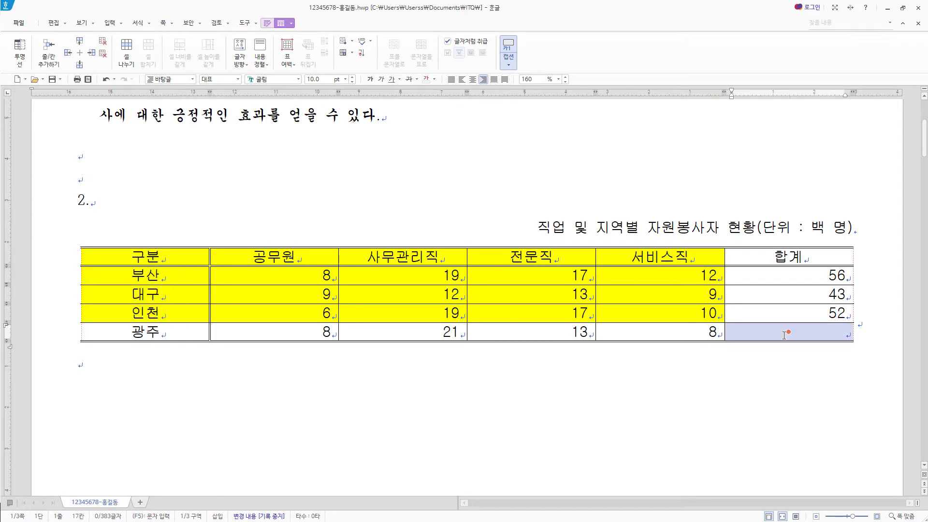
key(l)
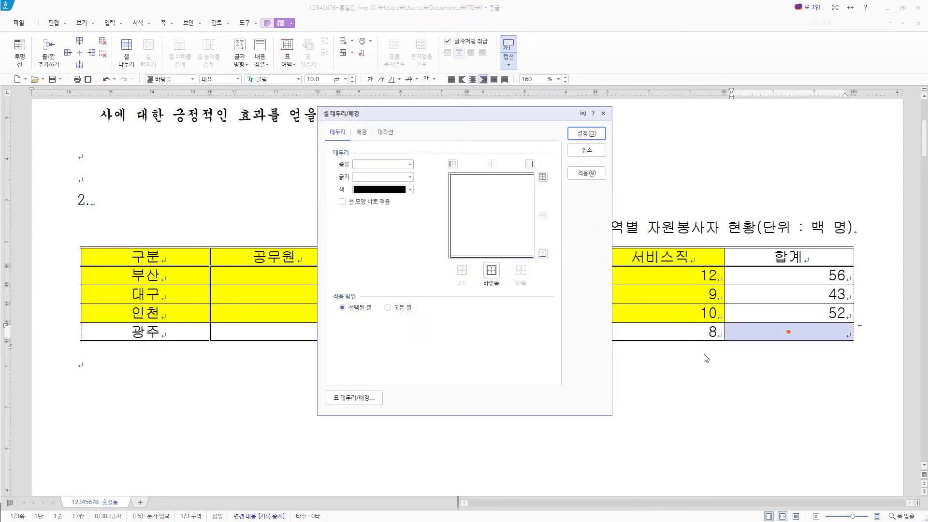
click(387, 136)
click(356, 214)
click(355, 239)
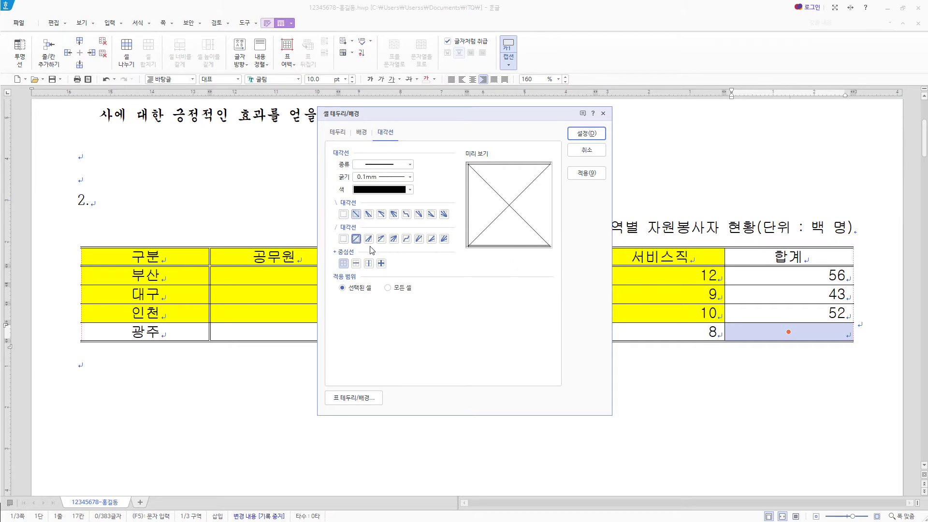
click(587, 134)
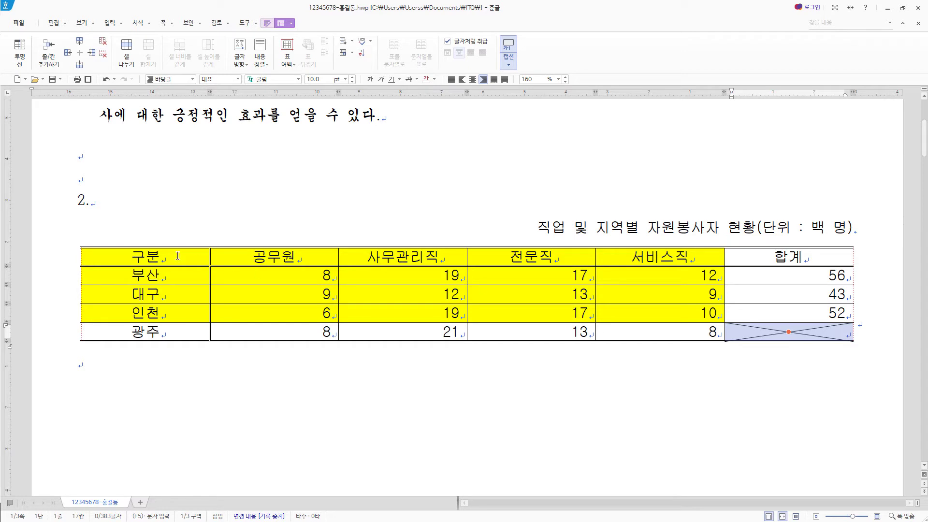
- Increase the height of all the table's rows slightly
drag(178, 256, 826, 347)
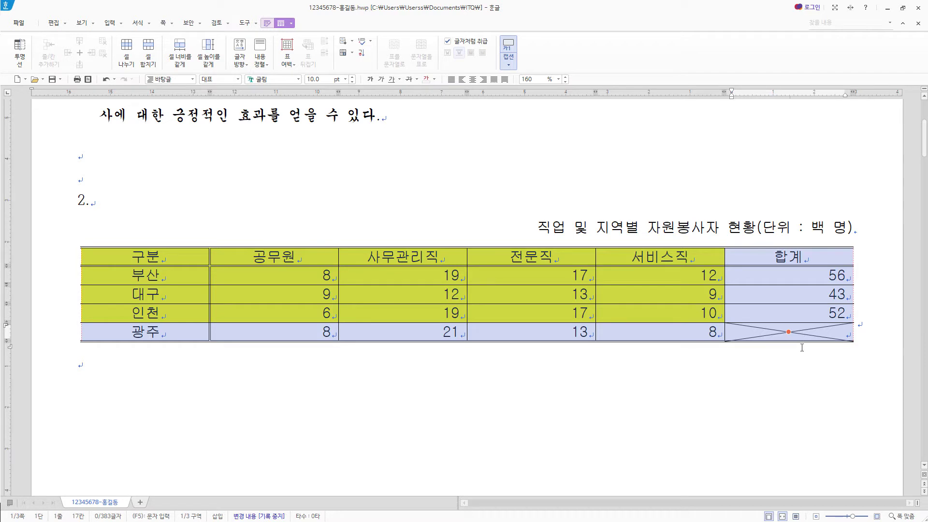
key(ctrl+Down)
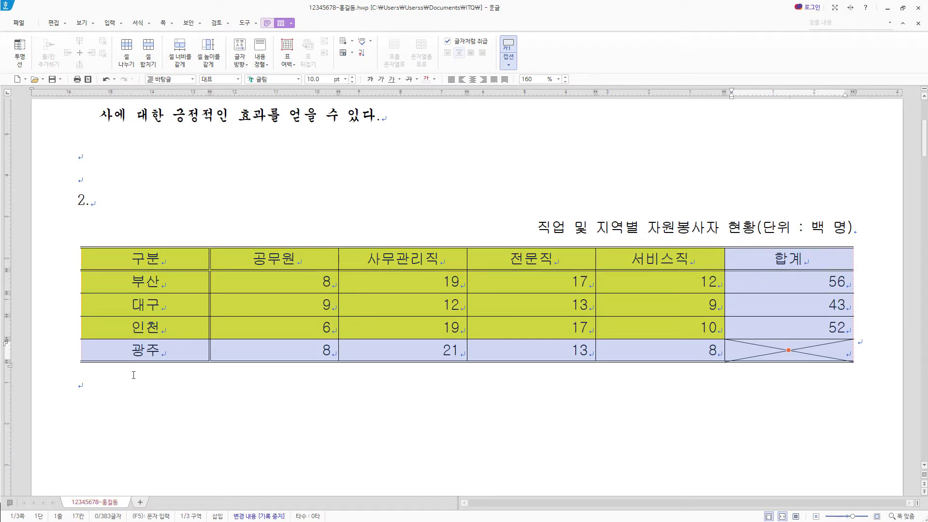
click(108, 384)
- Insert a clustered column chart from the 구분 to 서비스직 columns of the header, 부산, 대구 and 인천 rows, and close its data editor
drag(157, 256, 643, 323)
scroll(625, 208, down, 3)
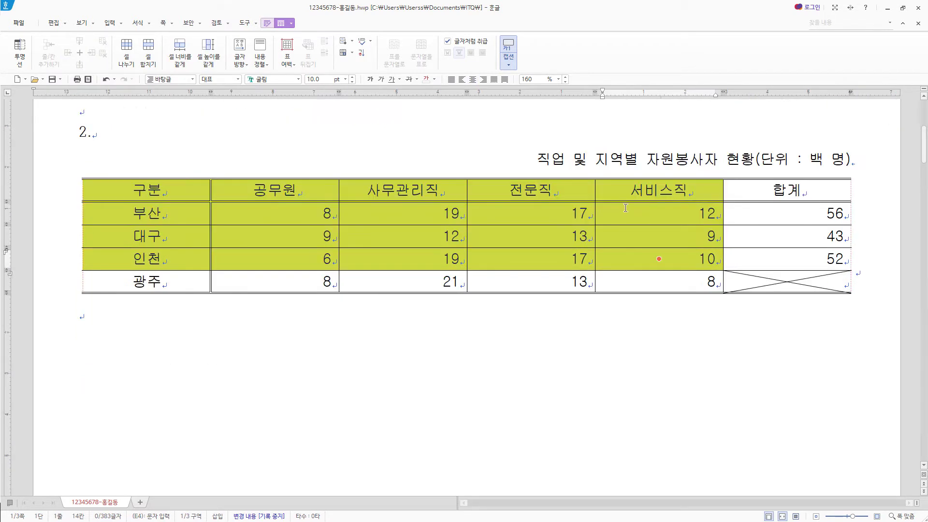
right_click(609, 191)
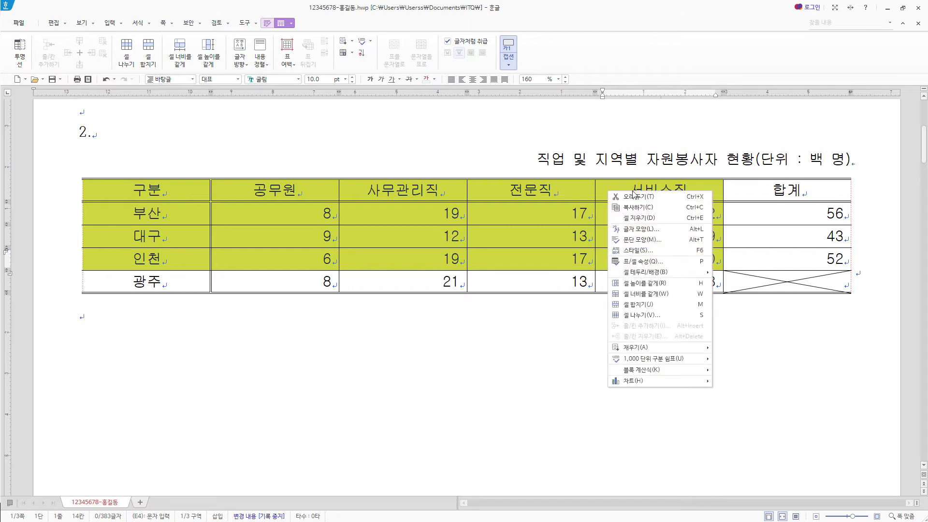
mouse_move(643, 381)
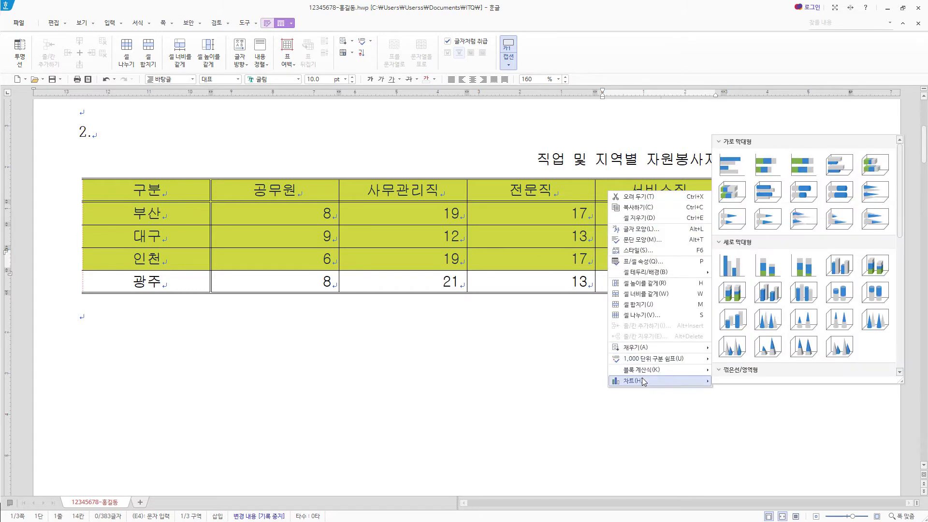
click(747, 271)
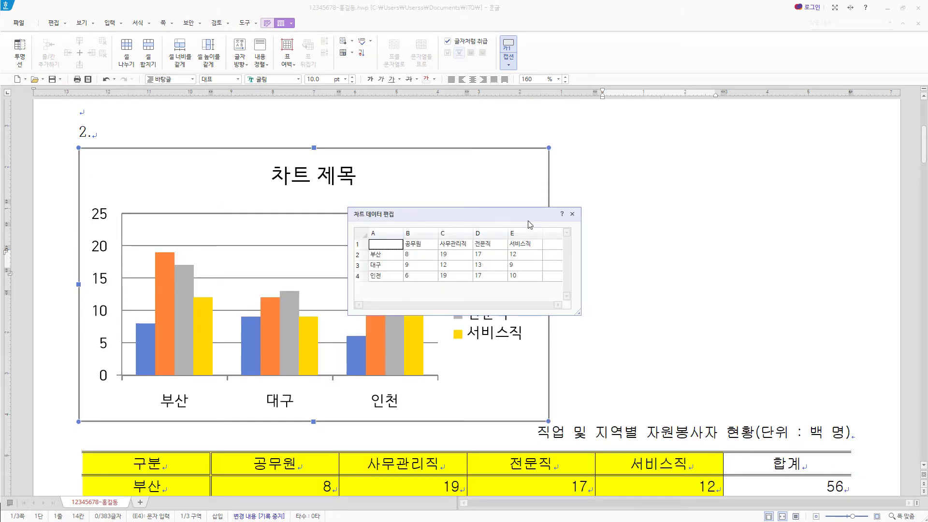
click(574, 215)
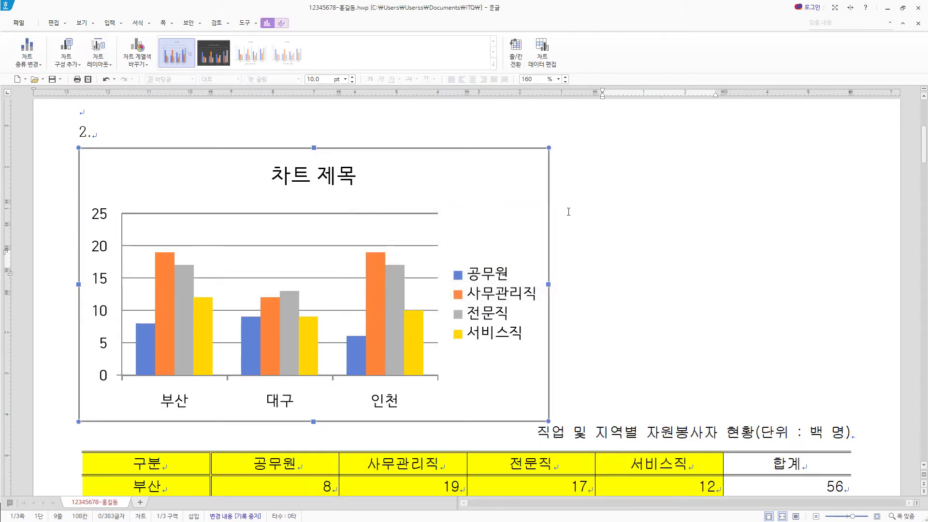
- Set the chart to be treated as a character (글자처럼 취급) in its object properties
right_click(508, 175)
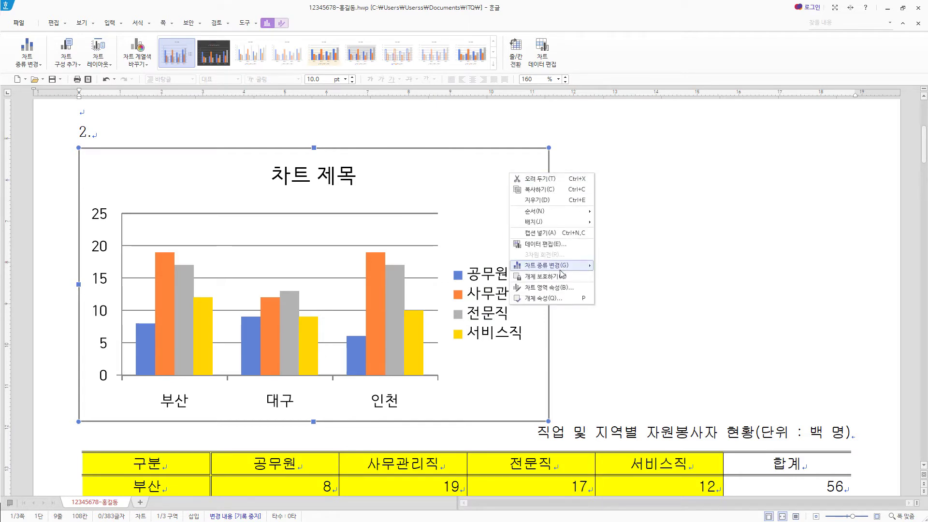
click(551, 299)
click(367, 211)
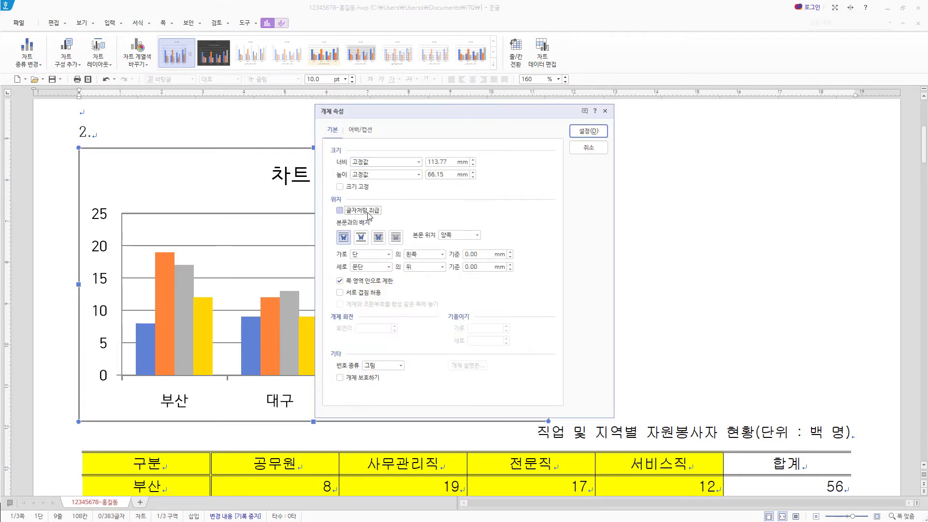
click(589, 131)
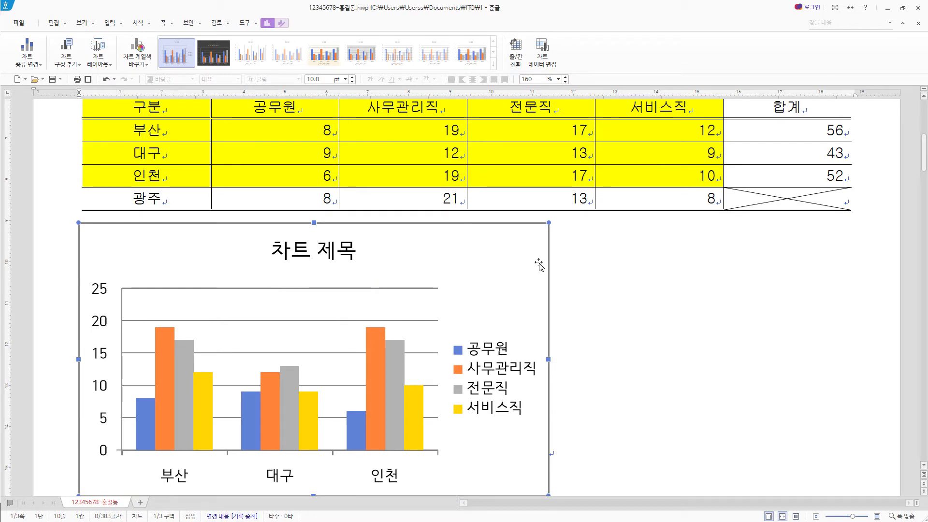
- Move the chart to the second line below the table and widen it to match the table's width
scroll(538, 270, up, 2)
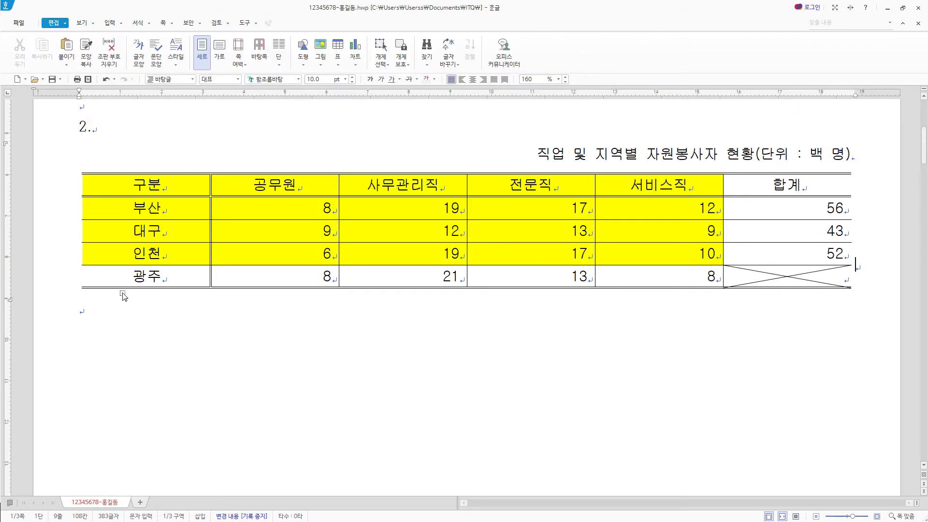
click(172, 314)
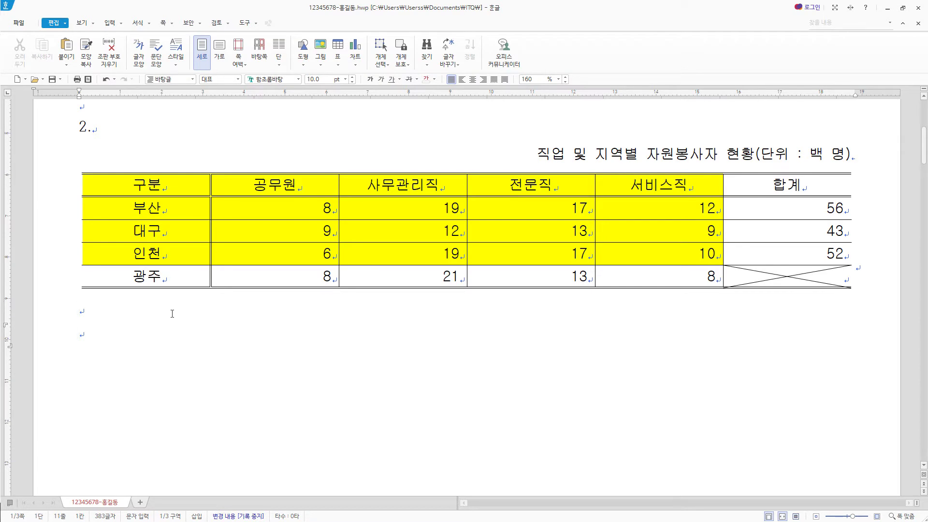
key(ctrl+v)
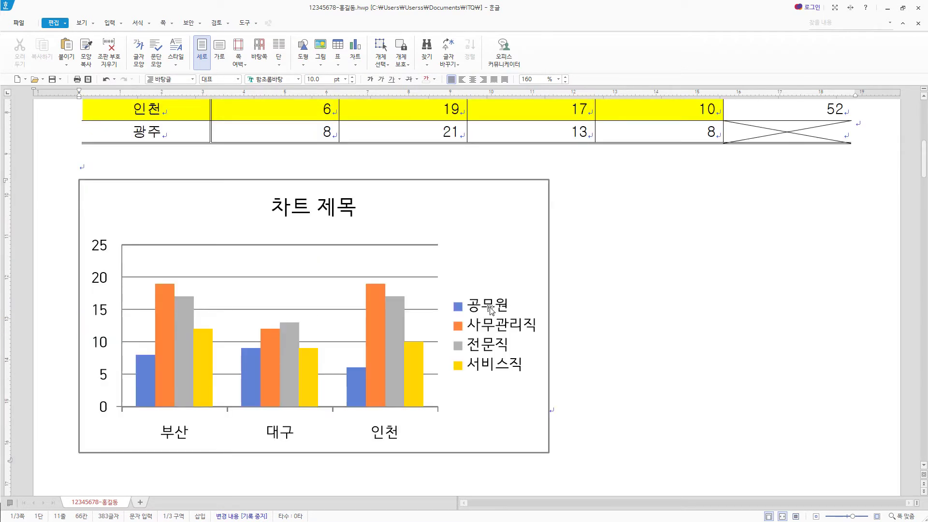
click(549, 297)
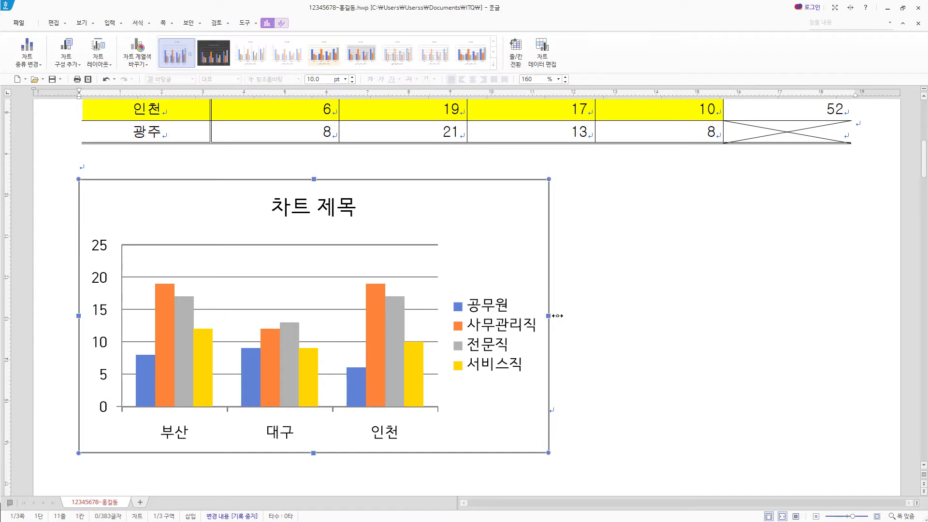
drag(557, 316, 850, 294)
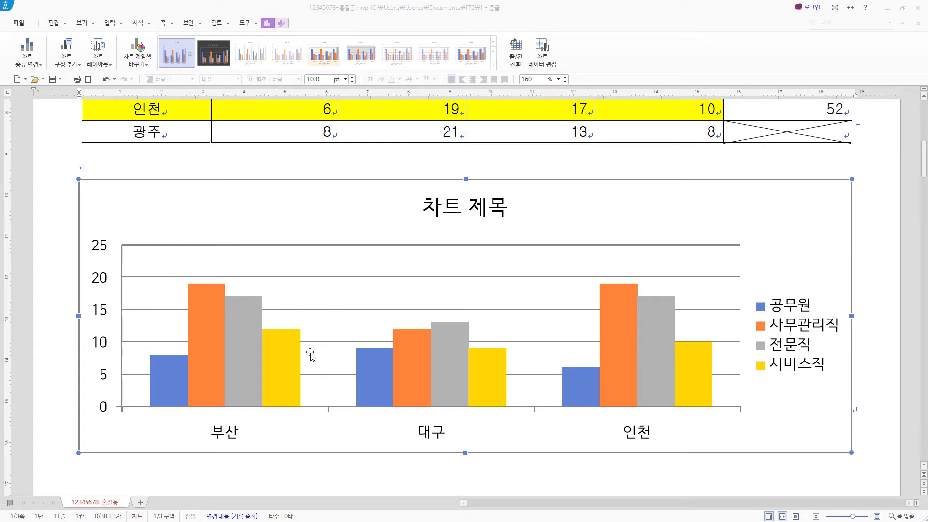
- Examine the chart's source data in the chart data editor and close it
click(543, 53)
click(419, 255)
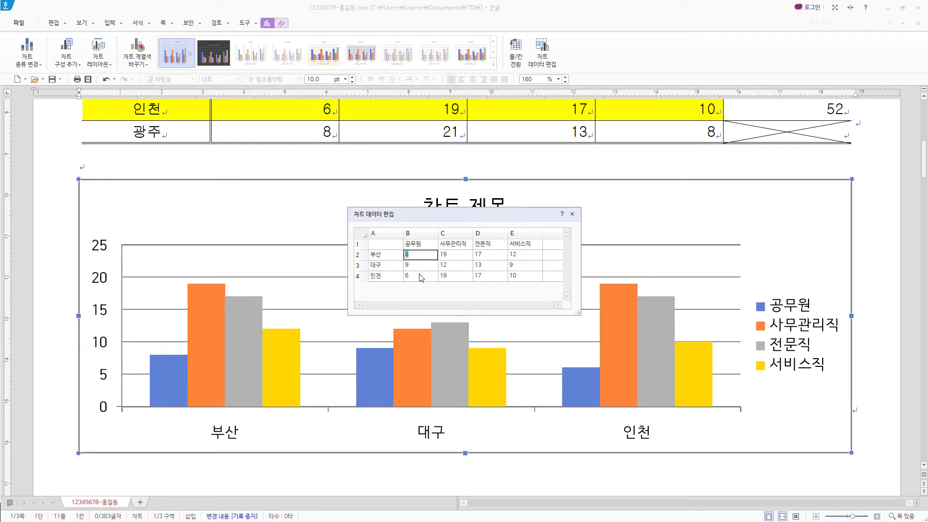
click(572, 214)
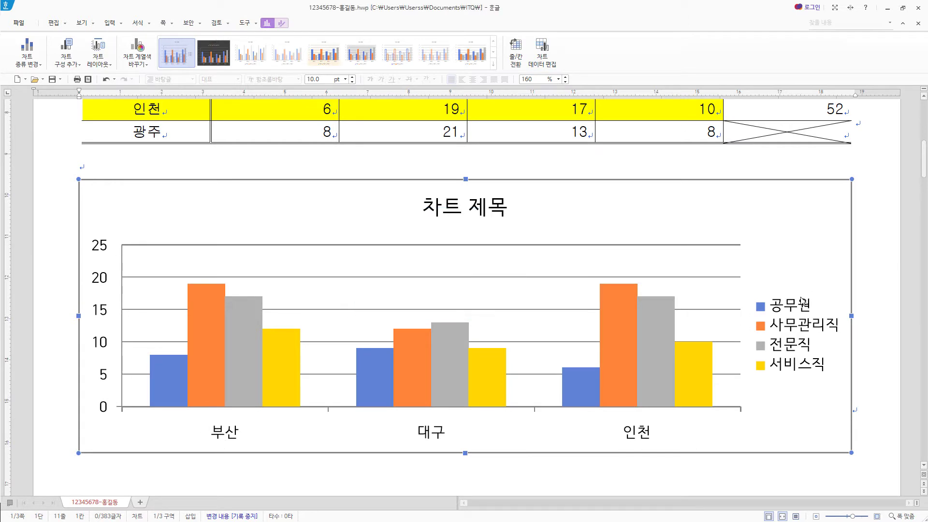
- Switch the chart's rows and columns and switch them back
click(517, 55)
click(519, 57)
click(447, 220)
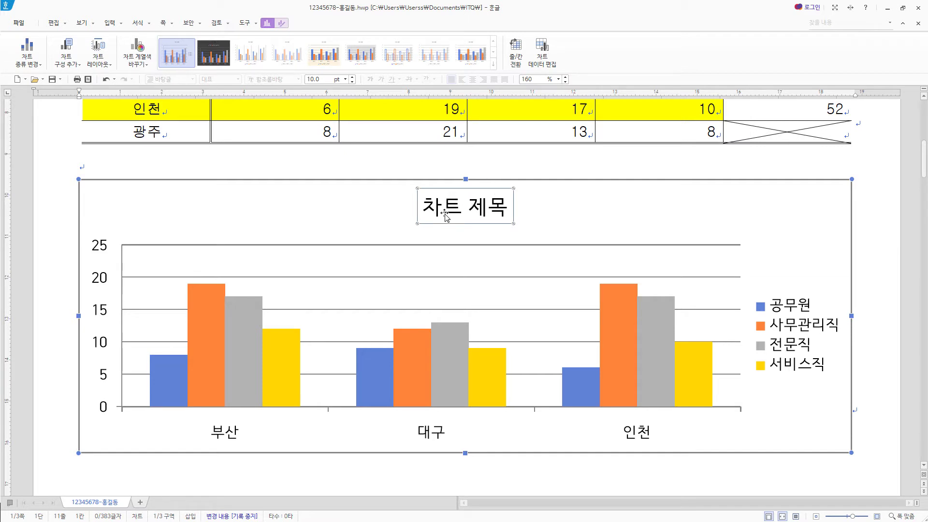
- Add a primary vertical axis title (기본 세로) to the chart
click(76, 66)
mouse_move(77, 98)
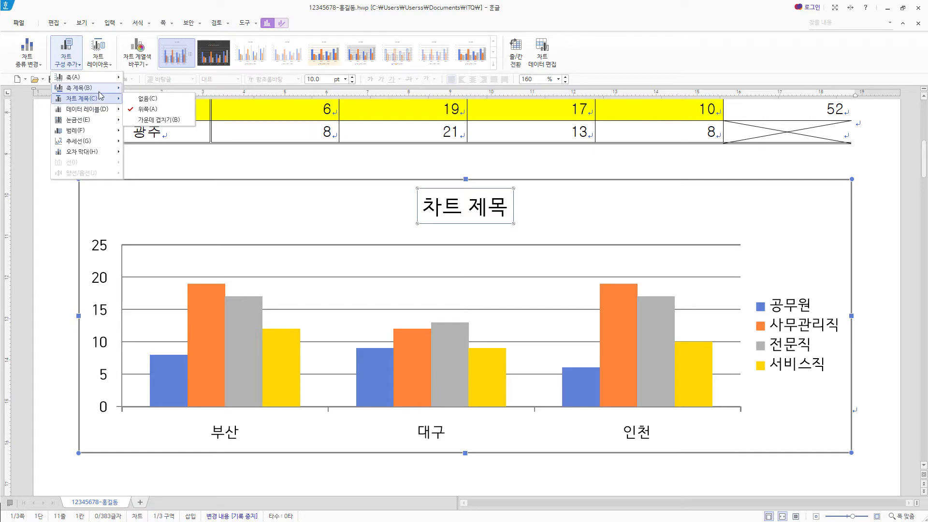
mouse_move(101, 90)
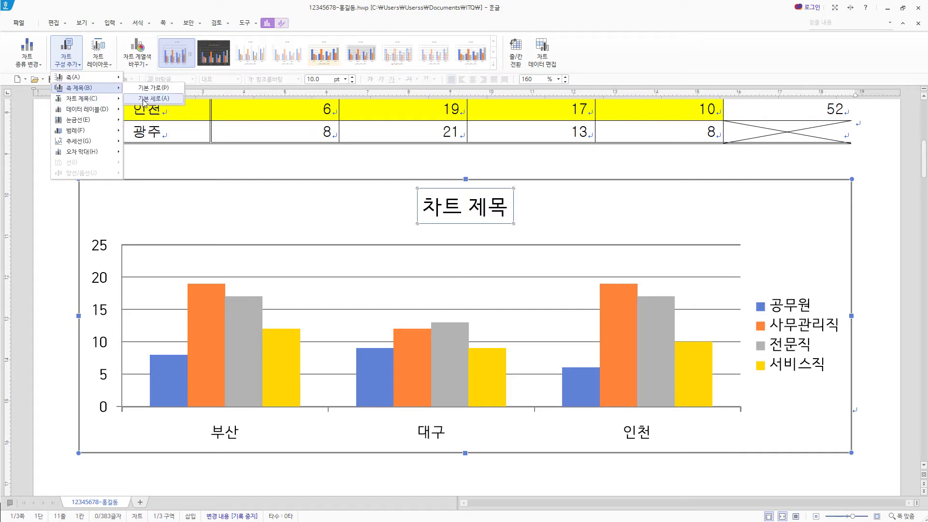
click(144, 99)
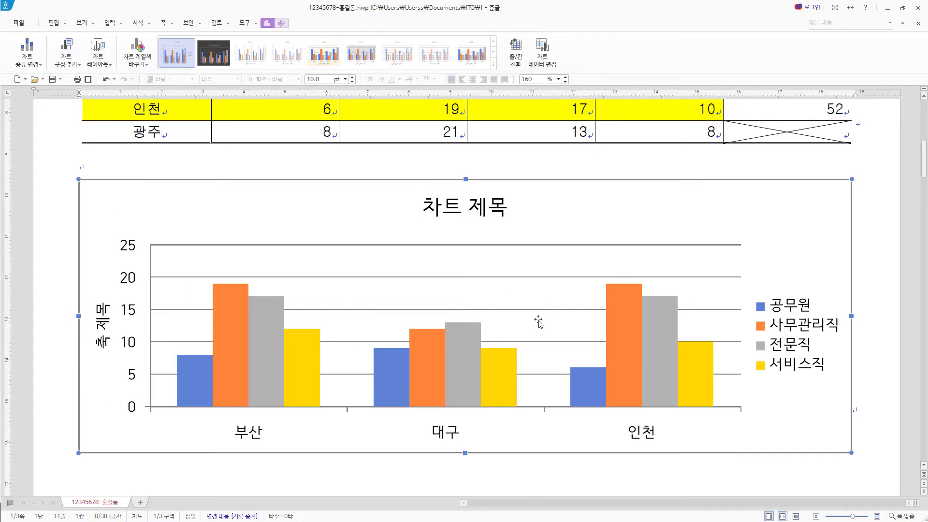
- Replace the chart title text with "직업 및 지역별 자원봉사자 현황"
click(478, 211)
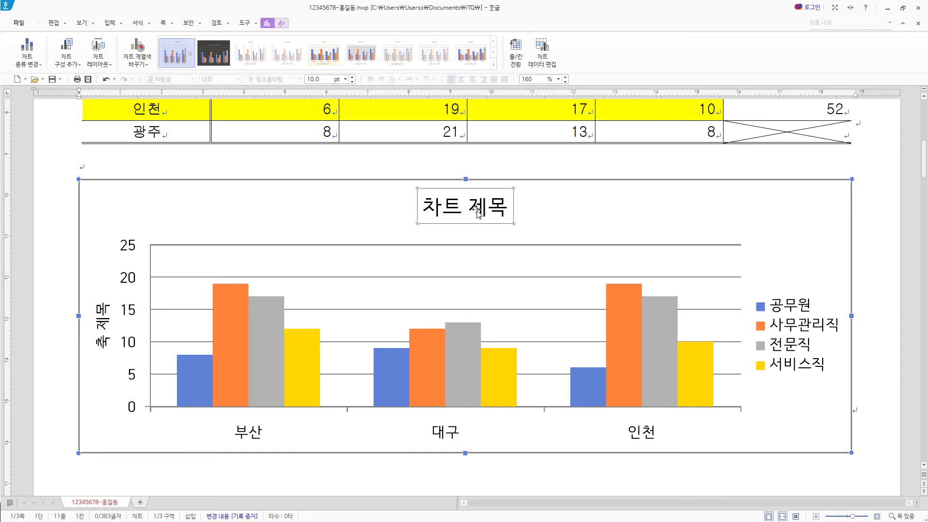
right_click(477, 213)
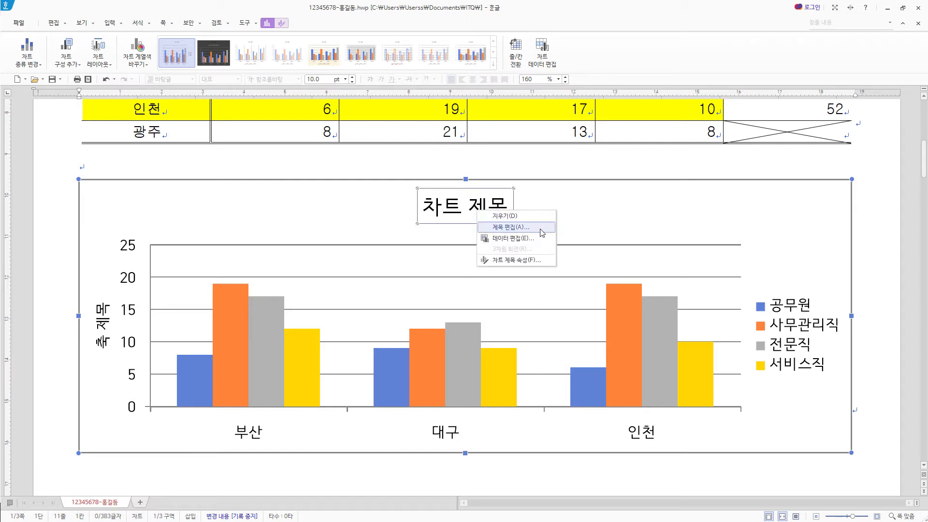
click(542, 233)
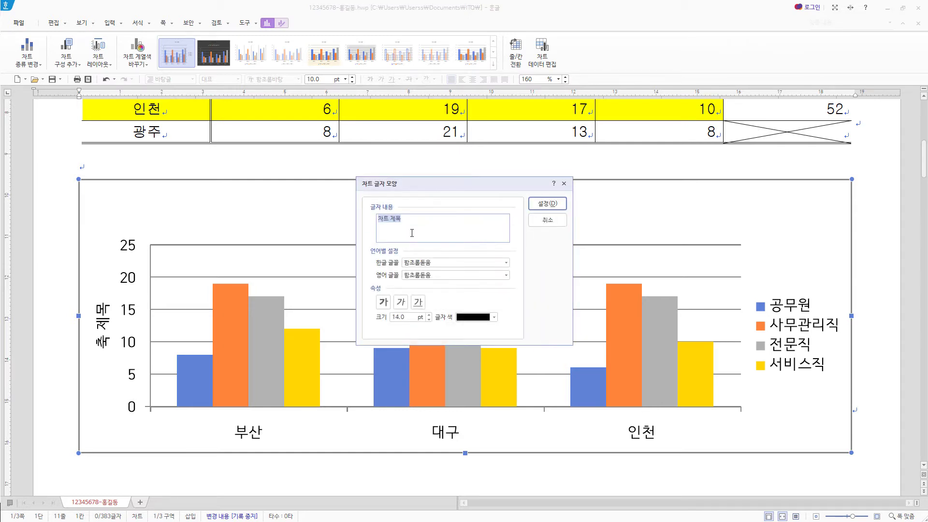
text(직업 및 지역별 자원봉사자 현황)
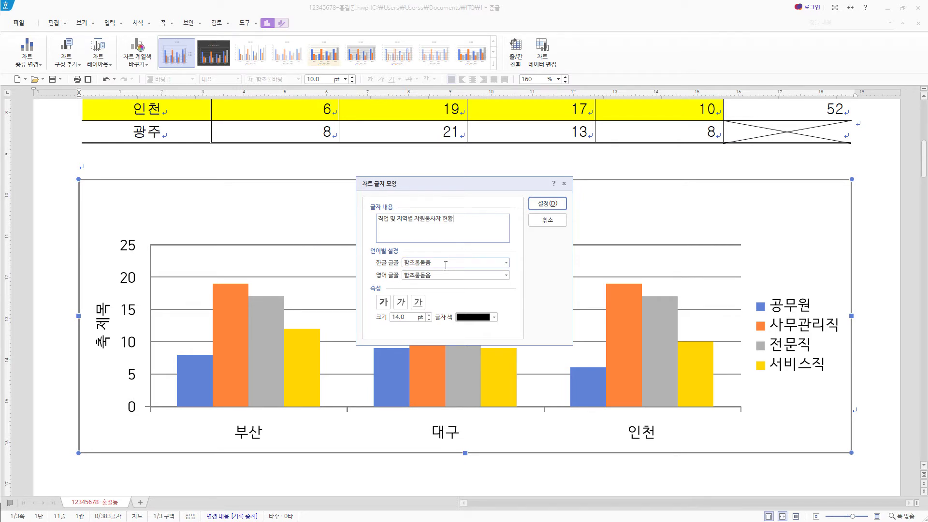
- Format the chart title with 돋움 for both the Hangul and English fonts, bold, at 12 pt
drag(446, 265, 296, 267)
text(돋움)
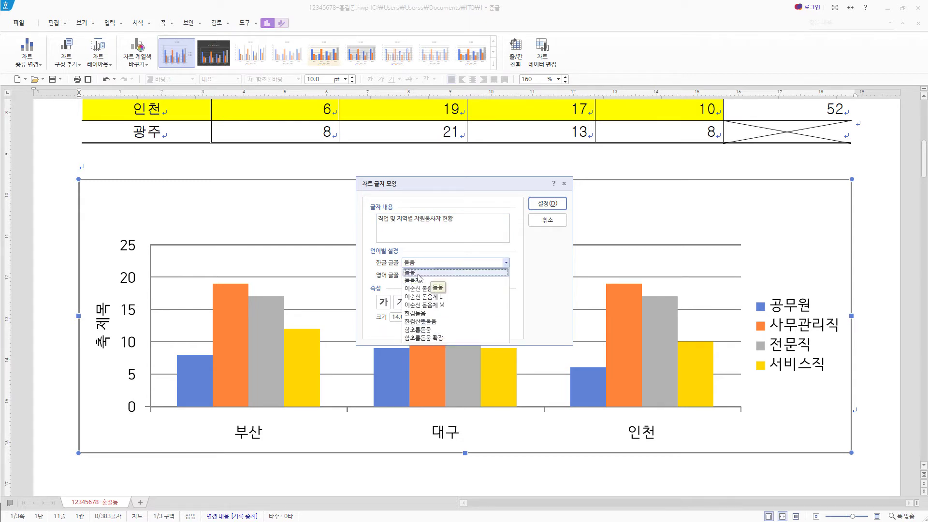
click(418, 273)
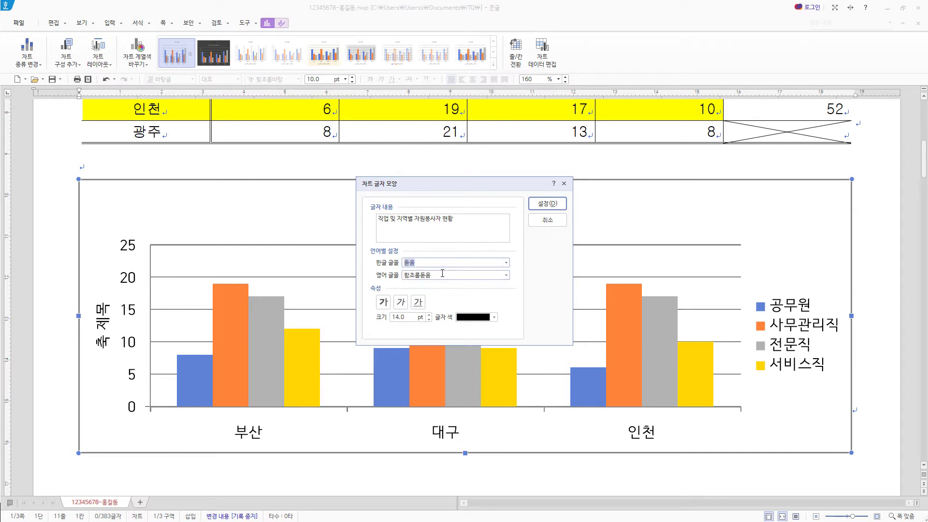
click(442, 274)
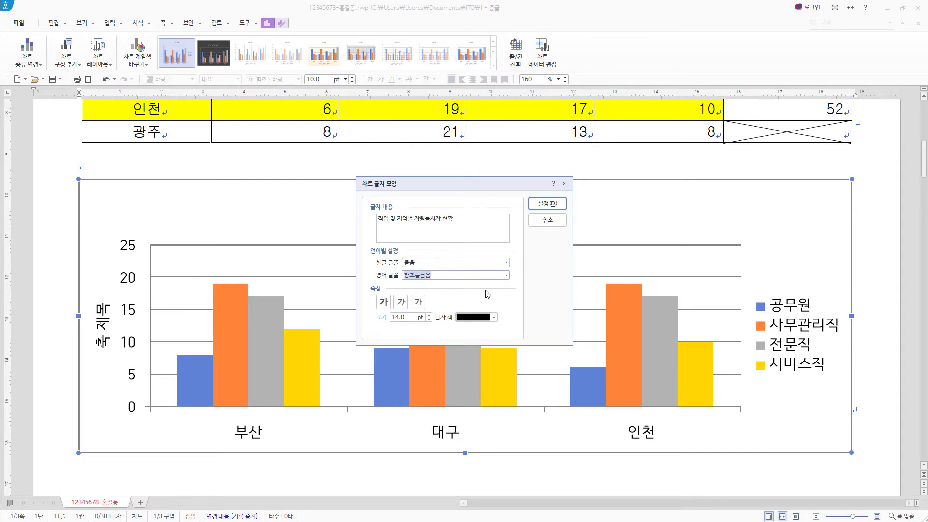
text(돋움)
click(410, 286)
click(383, 302)
click(429, 320)
click(429, 320)
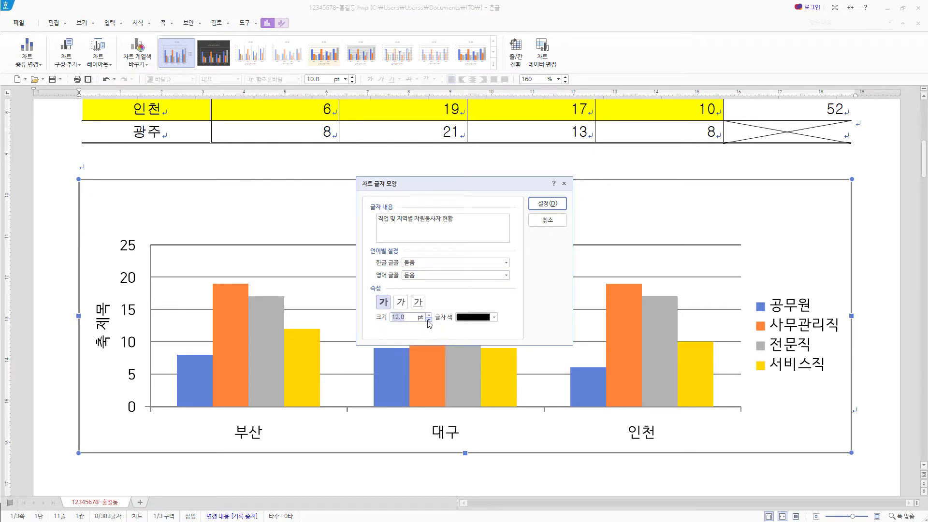
click(547, 204)
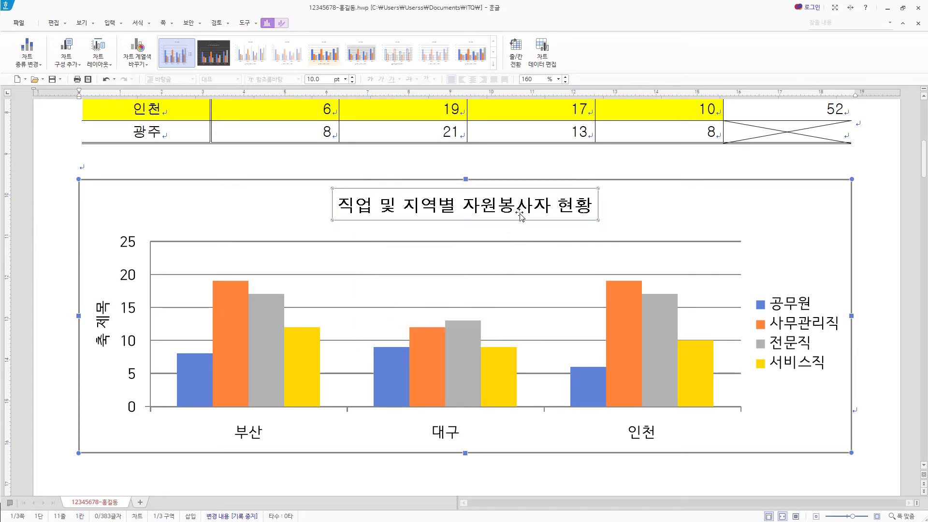
- Give the chart title a white fill, a black outline and a shadow beneath its box
right_click(474, 210)
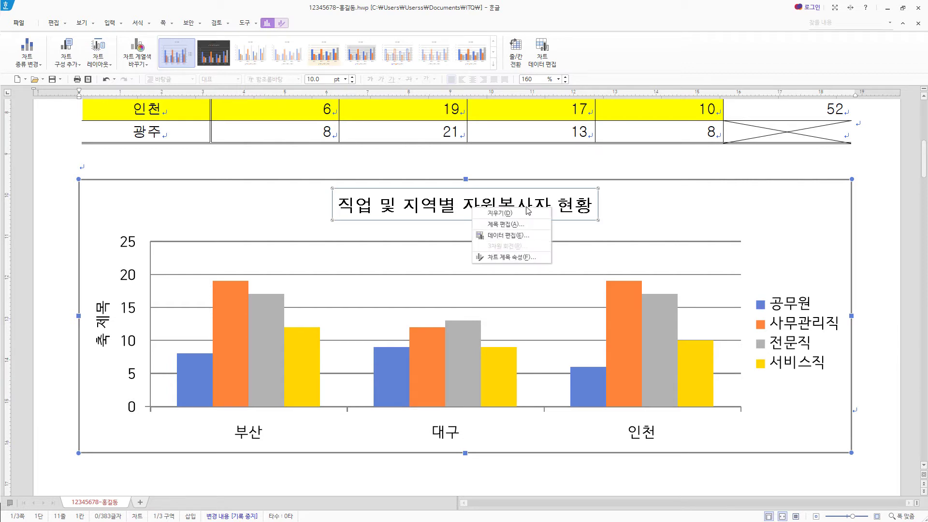
click(518, 257)
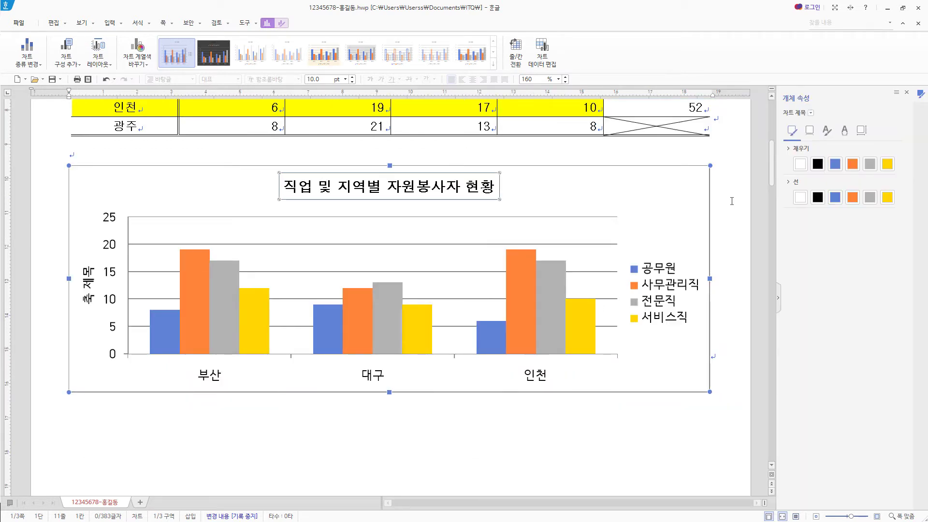
click(811, 113)
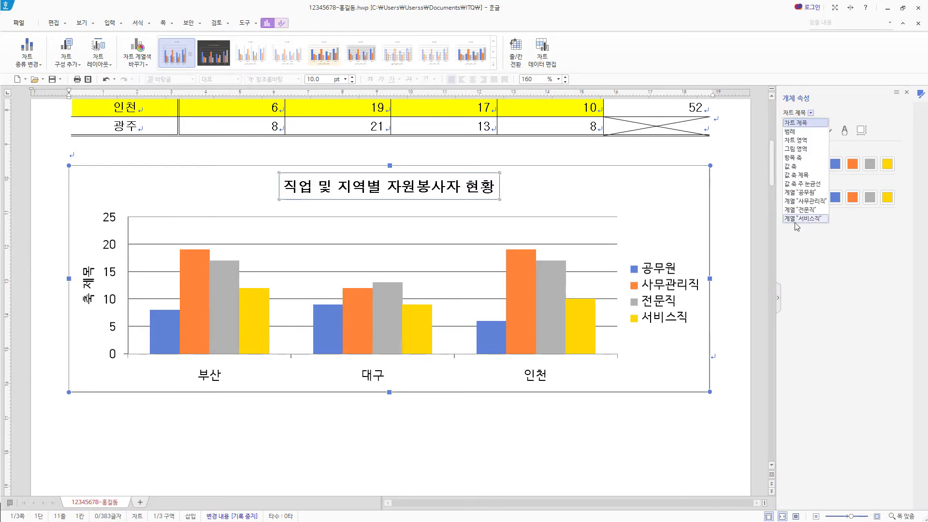
click(838, 116)
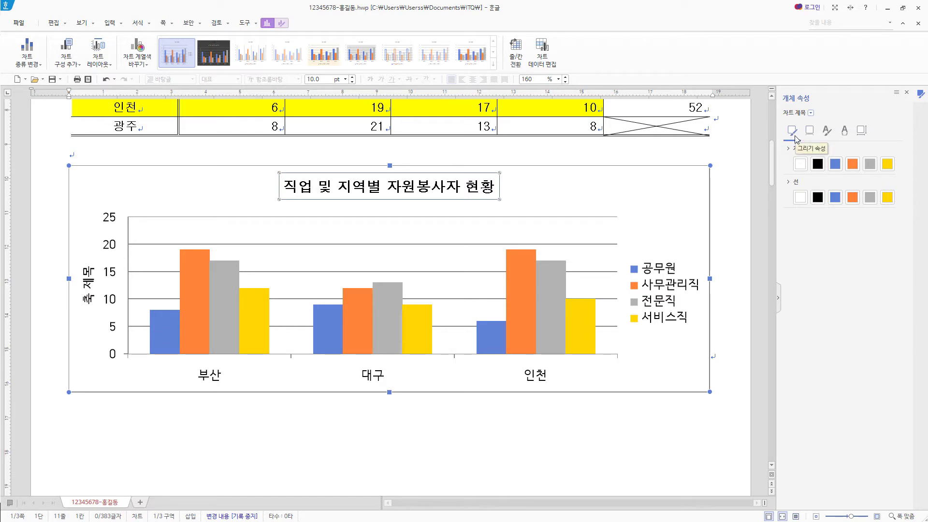
click(804, 164)
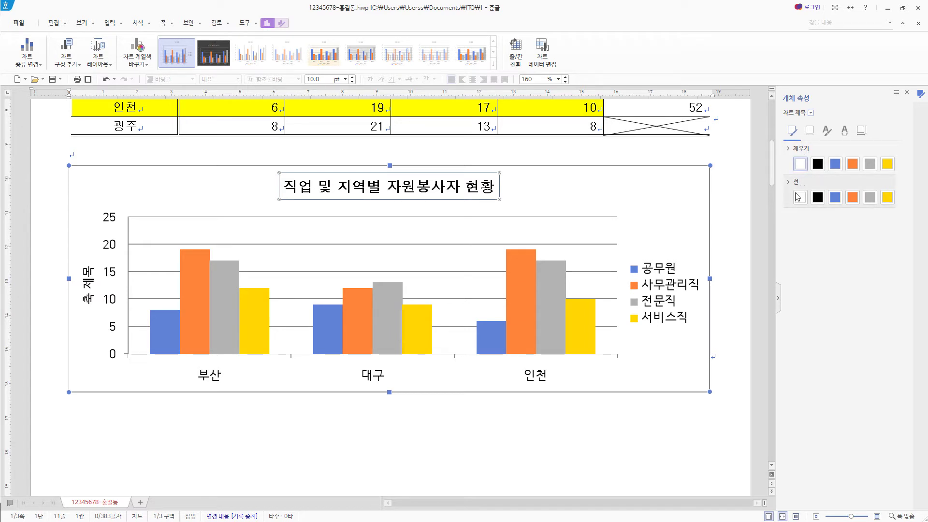
click(819, 201)
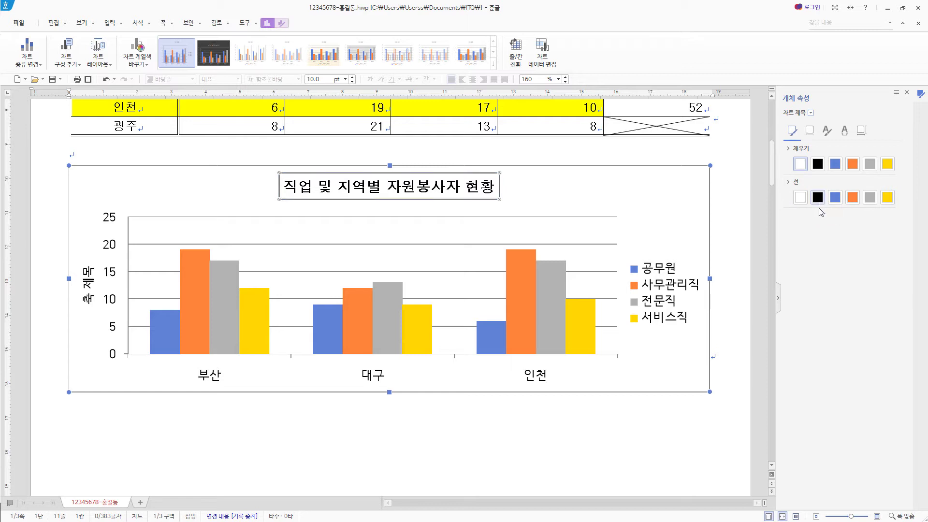
click(812, 133)
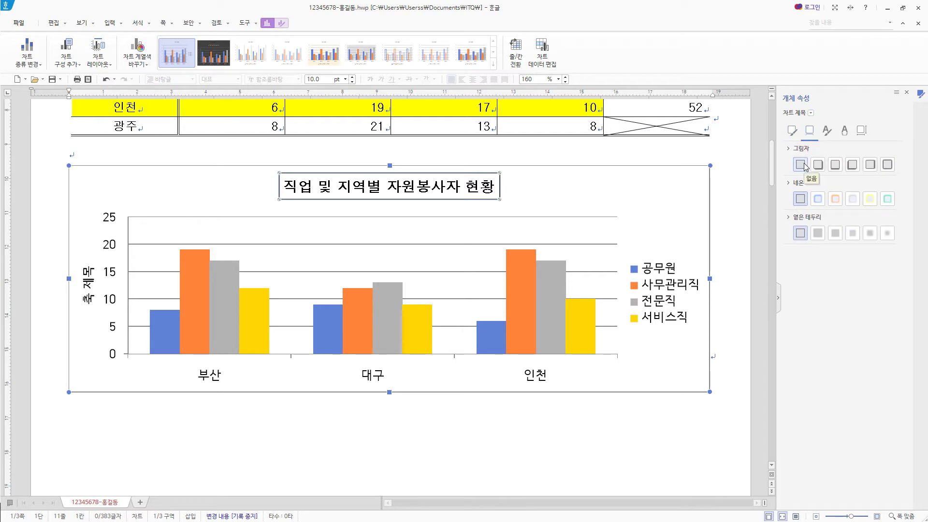
click(833, 167)
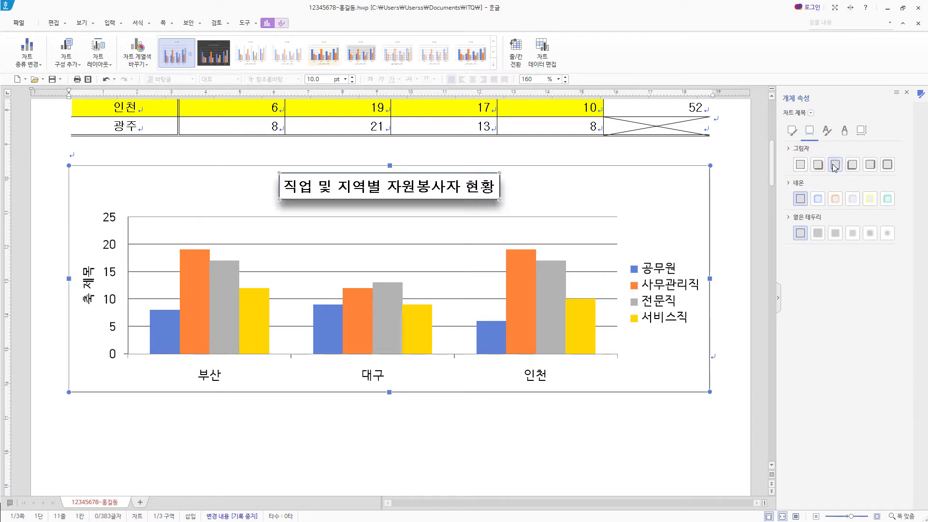
- Replace the vertical axis title text with "(단위 : 백 명)"
click(90, 281)
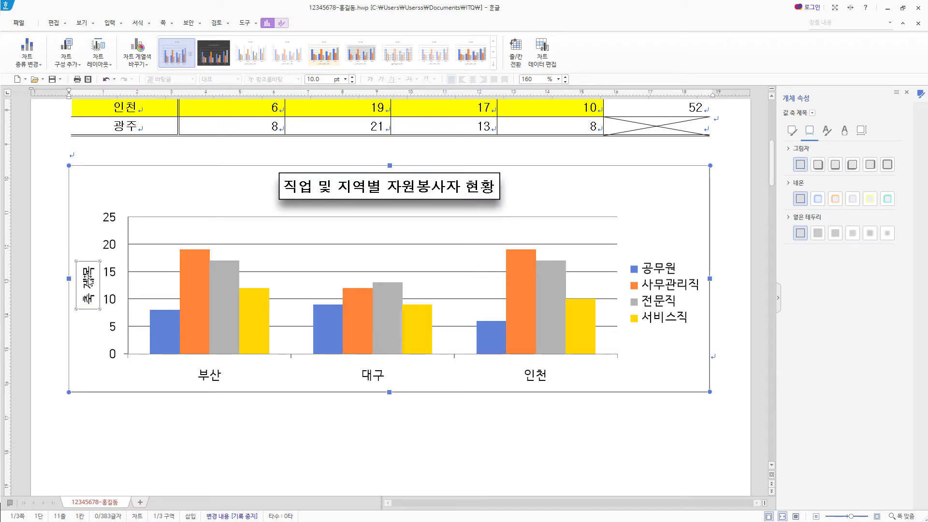
right_click(89, 281)
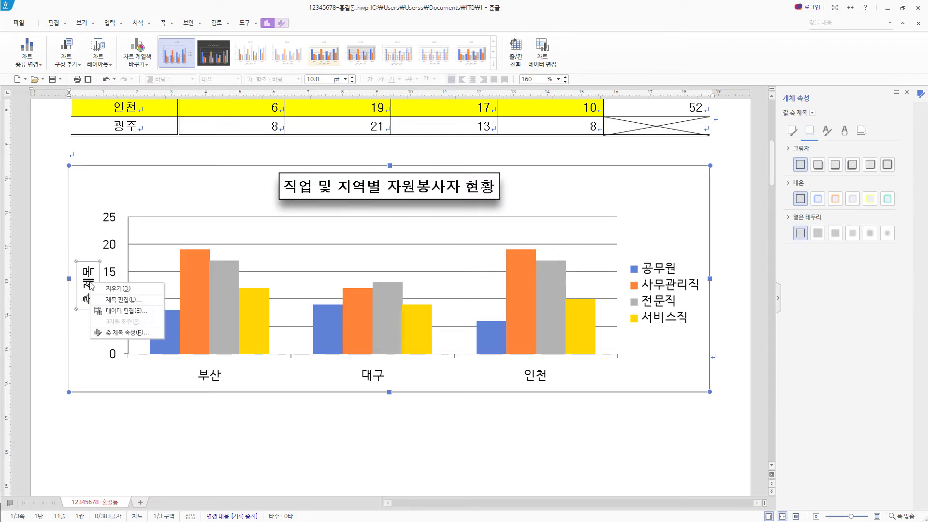
click(124, 299)
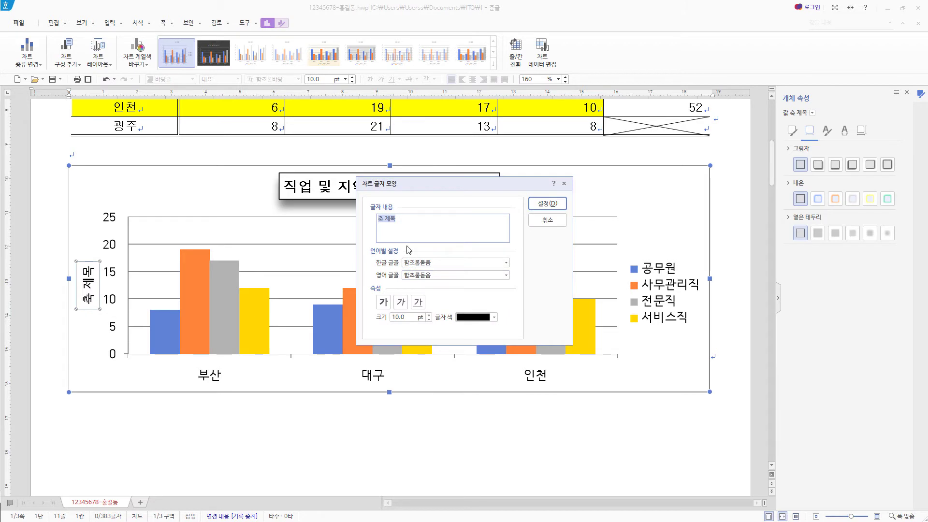
text((단위 : 백 명))
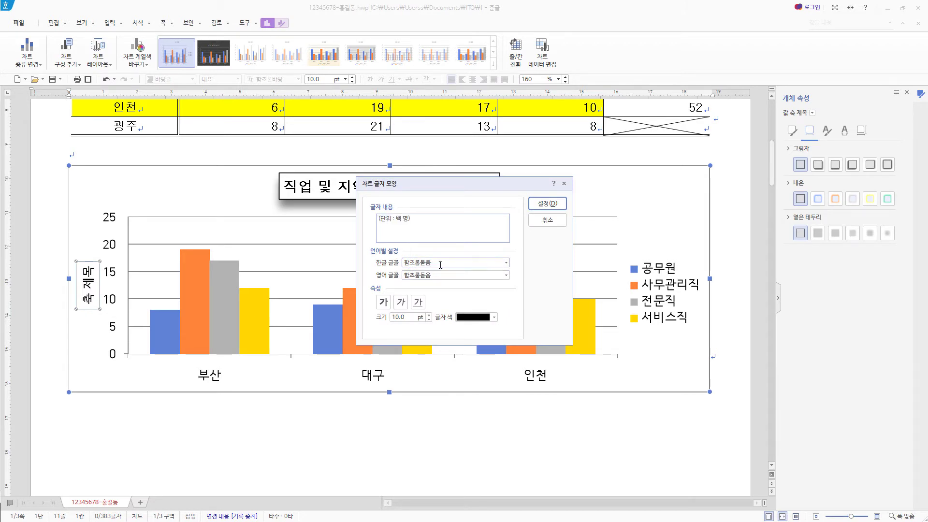
- Set both the Hangul and English fonts of the vertical axis title to 돋움
drag(439, 264, 361, 262)
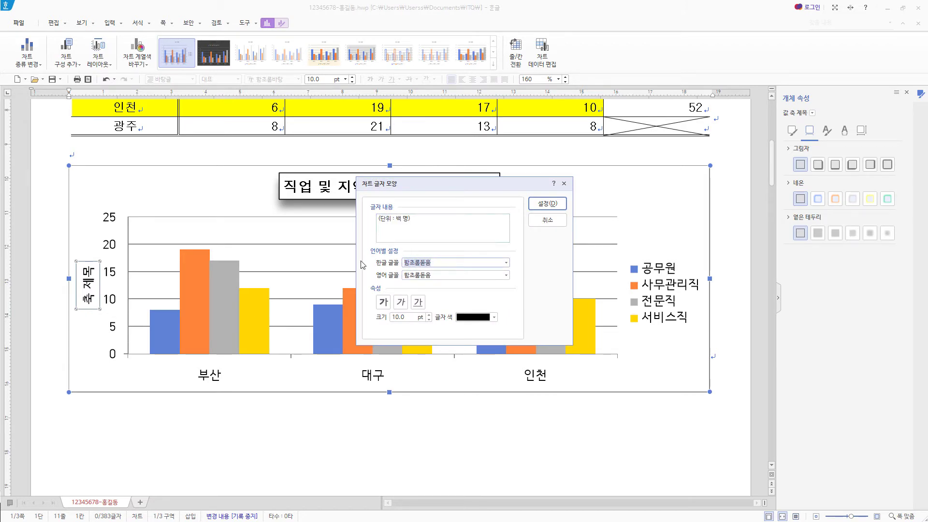
text(돋움)
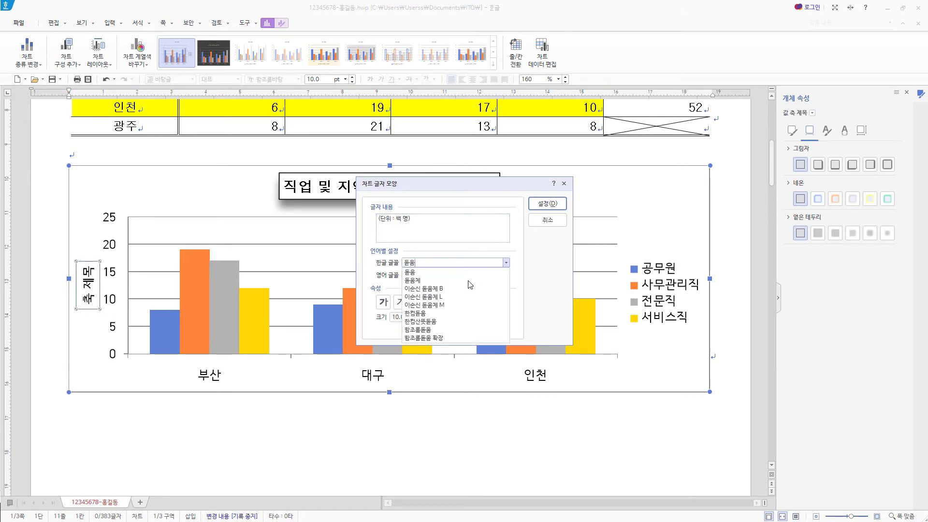
key(Return)
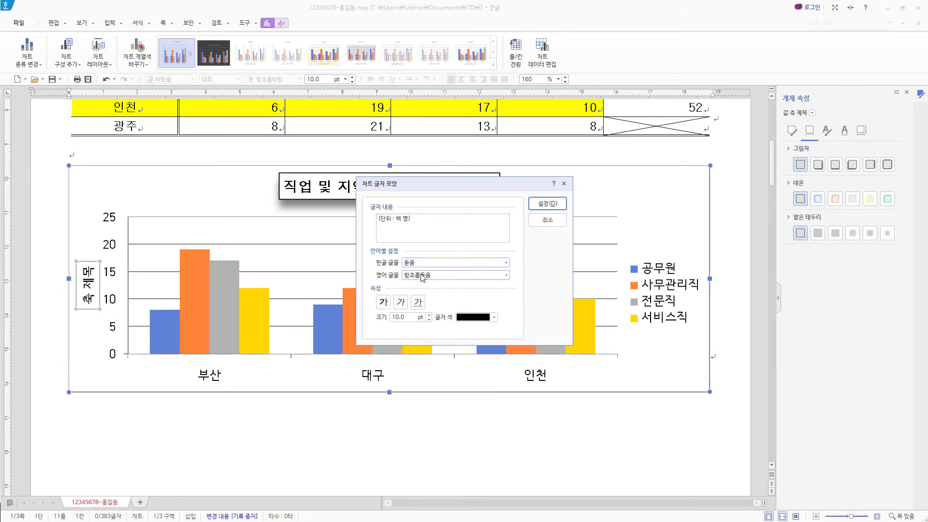
drag(452, 279, 357, 279)
text(돋움)
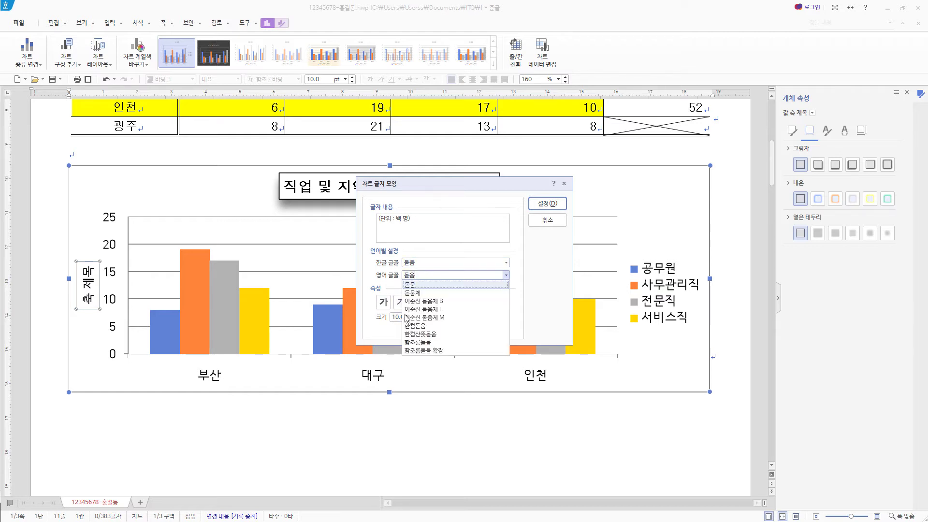
key(Return)
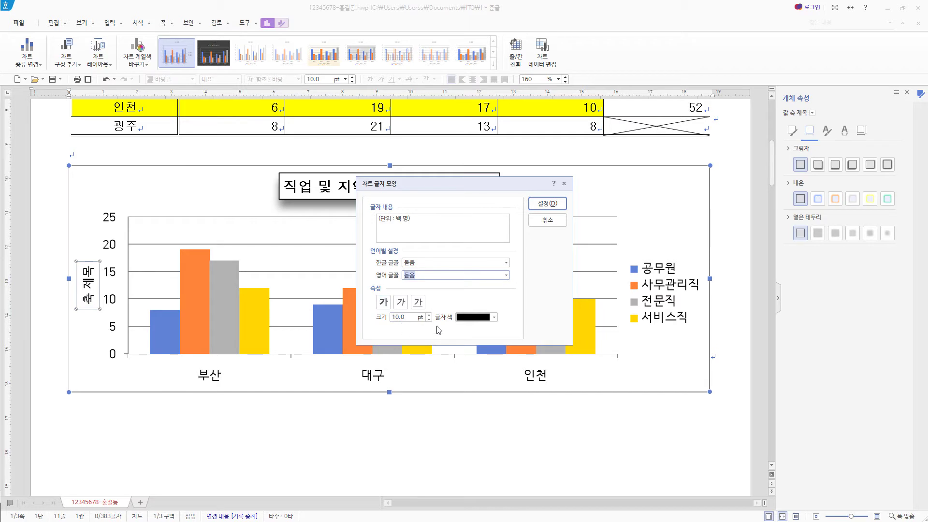
click(549, 204)
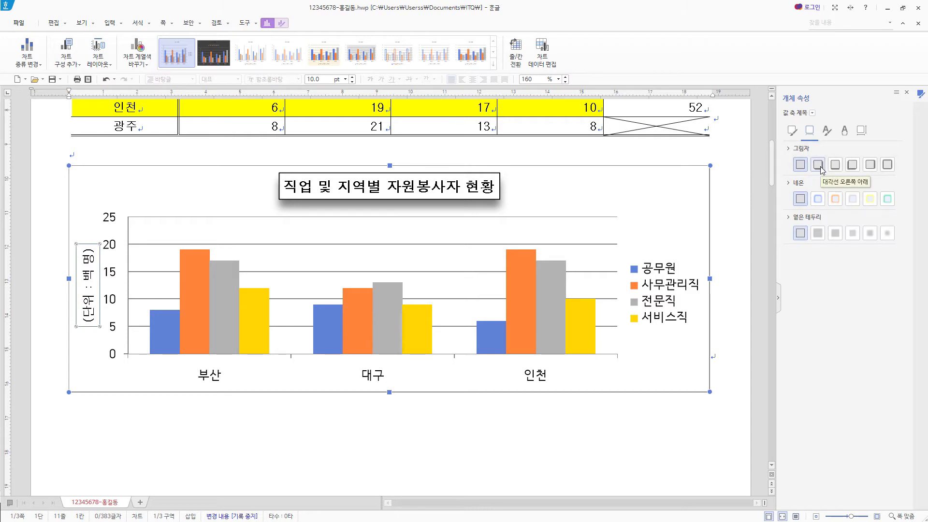
- Set the vertical axis title's text direction to horizontal (가로)
click(861, 131)
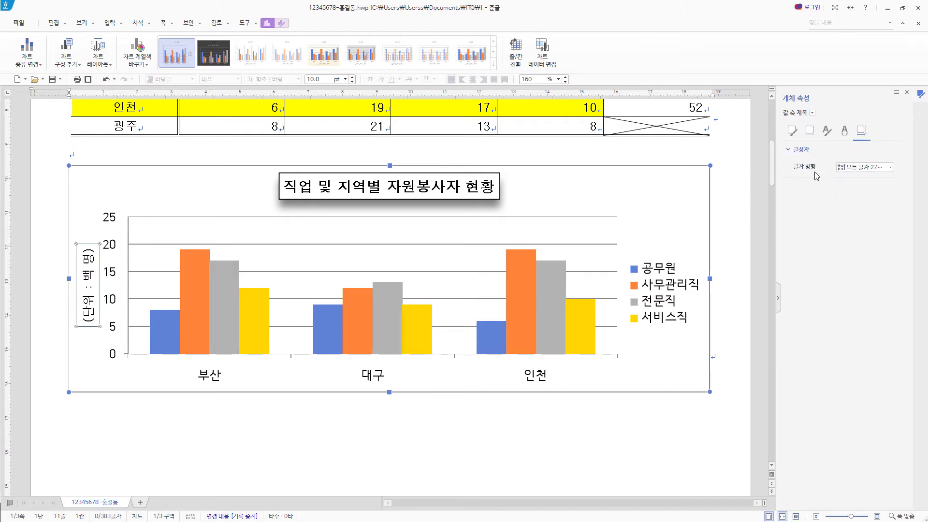
click(789, 150)
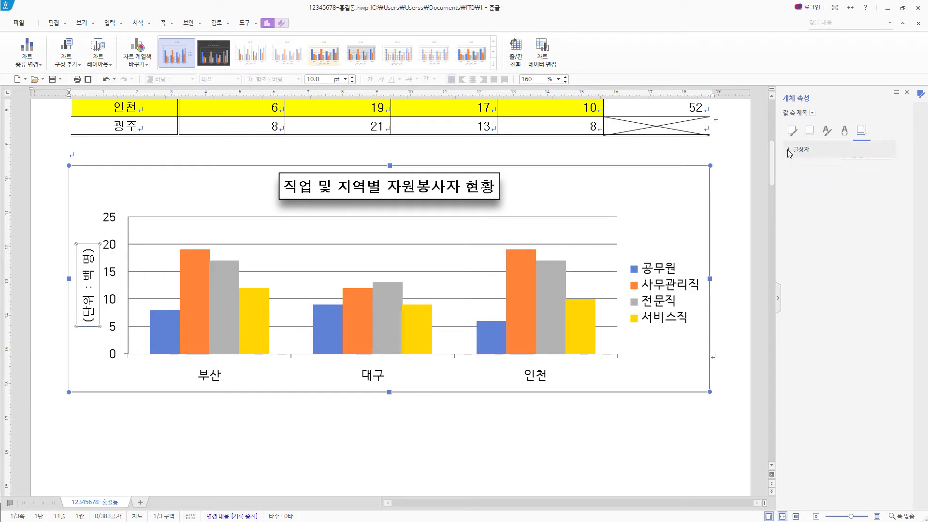
click(789, 150)
click(892, 167)
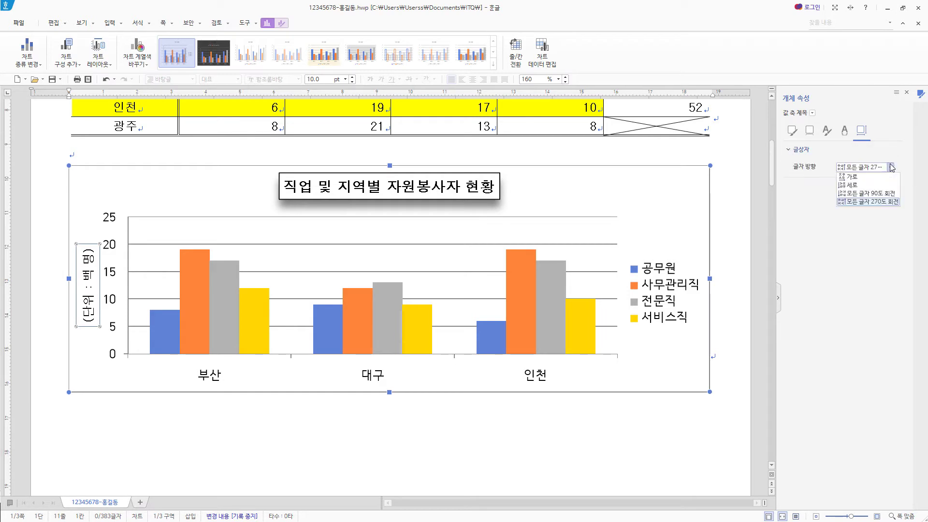
click(874, 177)
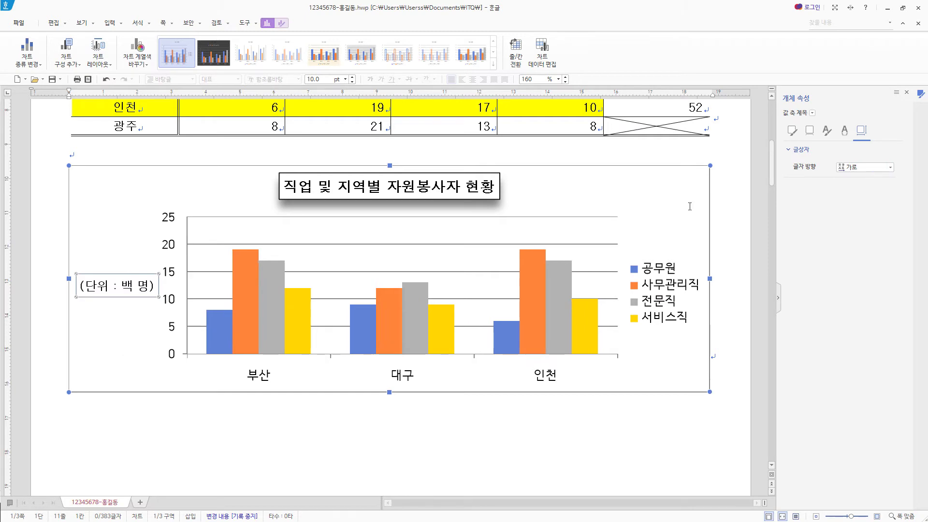
- Fix the value axis maximum at 25 and set its major unit to 6.25
click(171, 277)
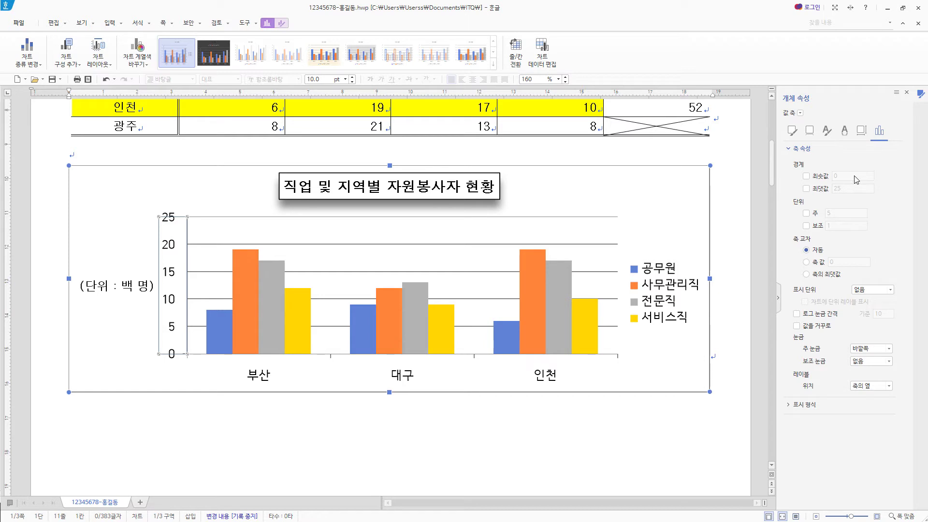
click(807, 188)
drag(847, 190, 803, 193)
click(807, 213)
click(837, 215)
key(Return)
text(6.25)
key(Return)
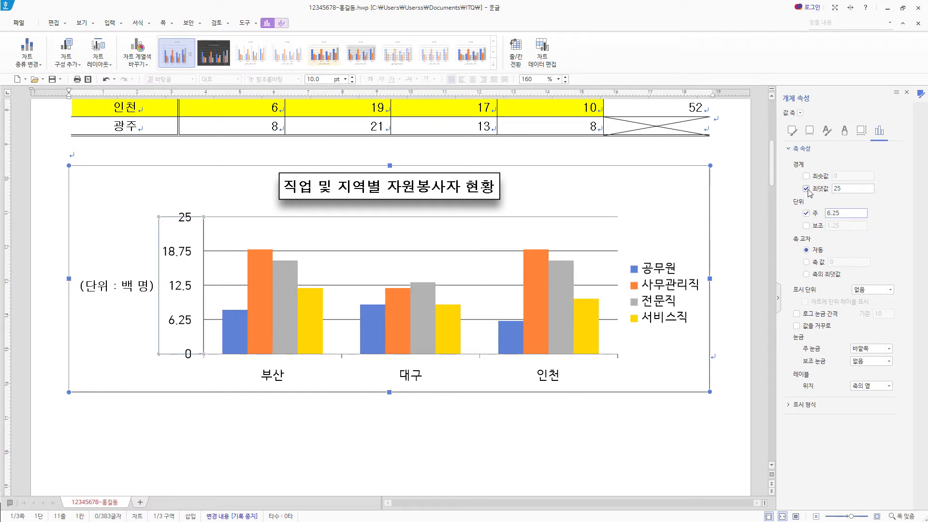
click(807, 189)
click(806, 190)
- Set both the Hangul and English fonts of the value axis labels to 돋움
right_click(188, 255)
click(222, 269)
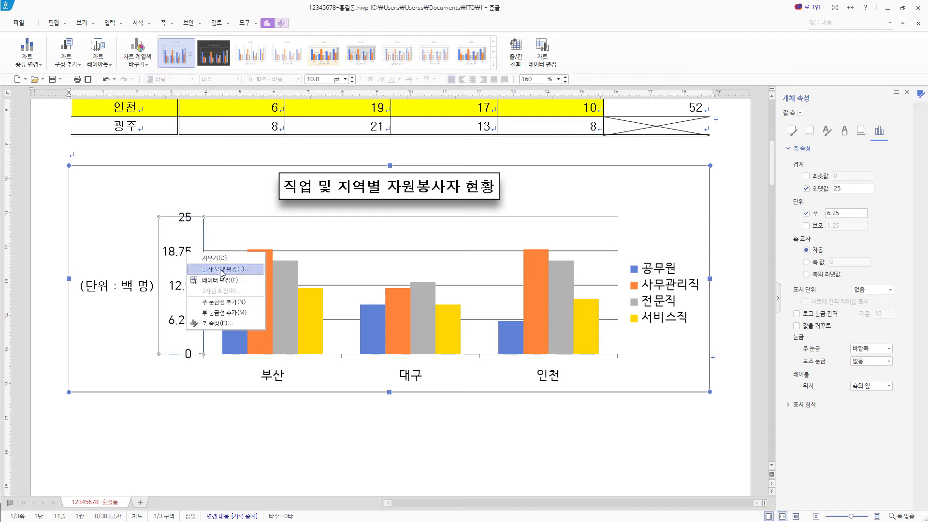
text(돋움)
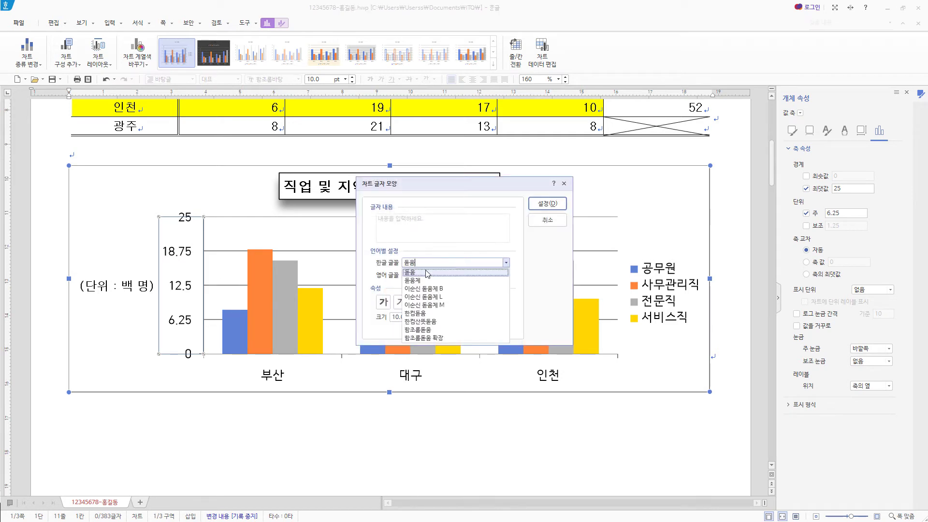
key(Return)
click(443, 276)
drag(443, 276, 398, 310)
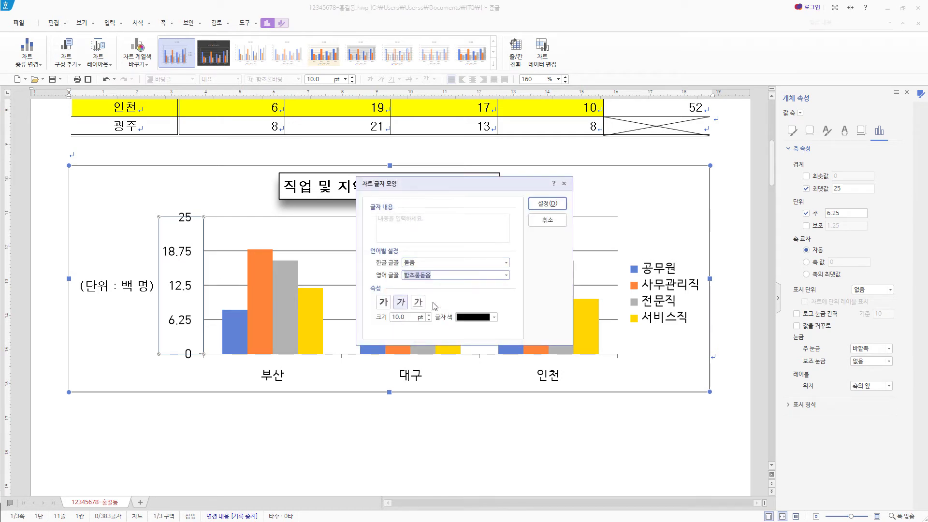
text(돋움)
key(Return)
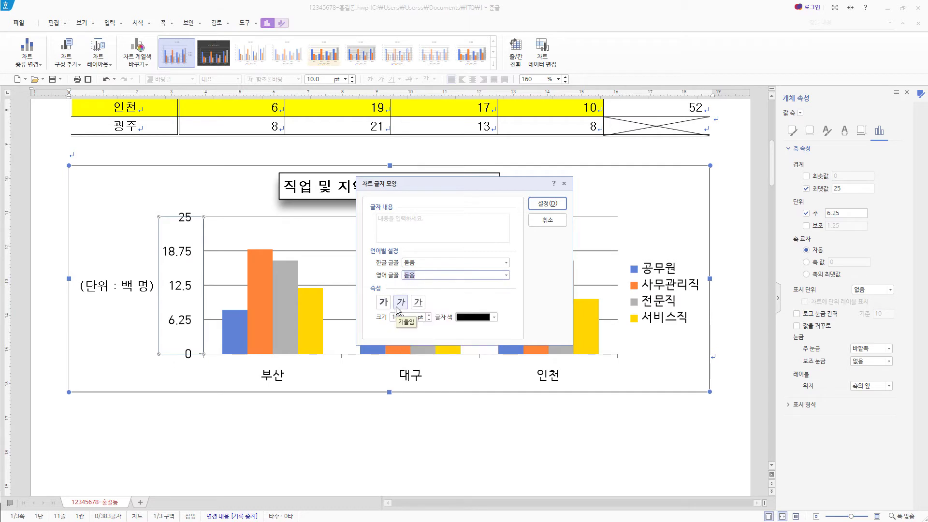
click(547, 204)
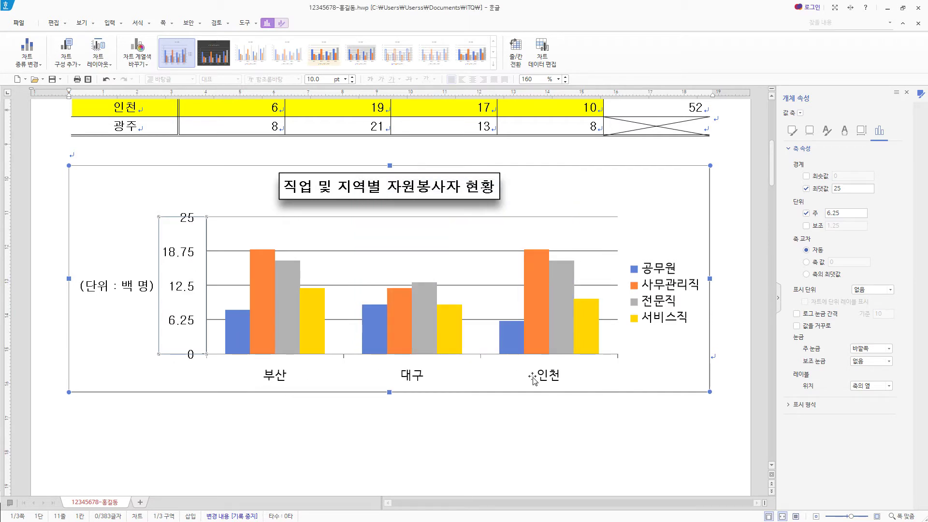
- Set both the Hangul and English fonts of the category axis labels to 돋움
click(414, 380)
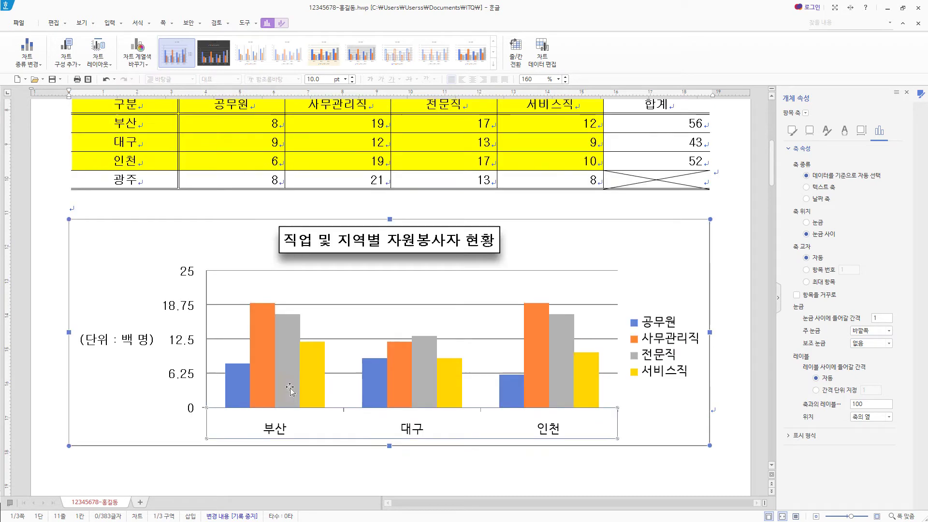
scroll(182, 153, up, 2)
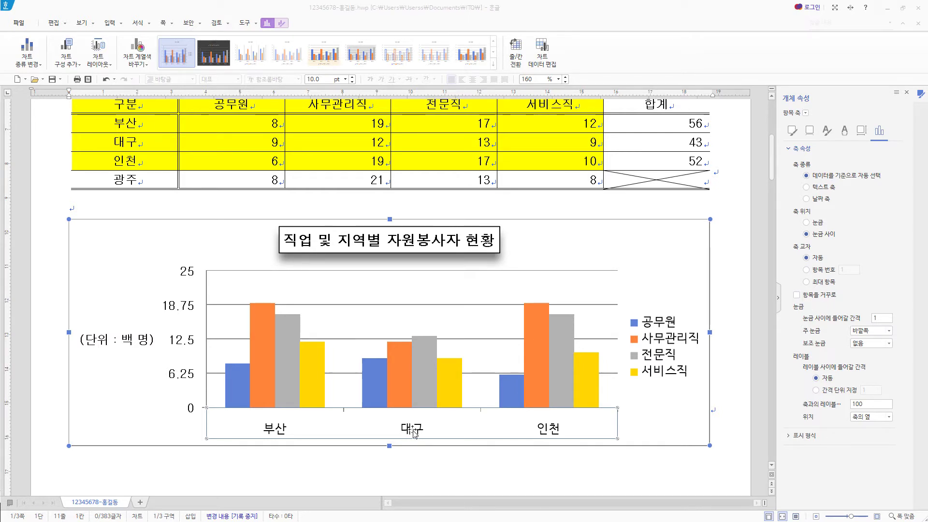
right_click(414, 430)
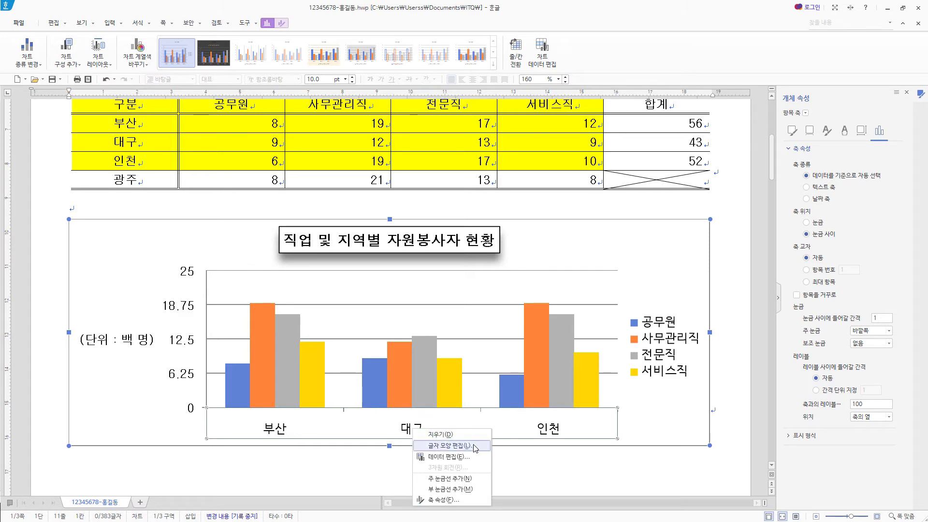
click(450, 446)
text(돋움)
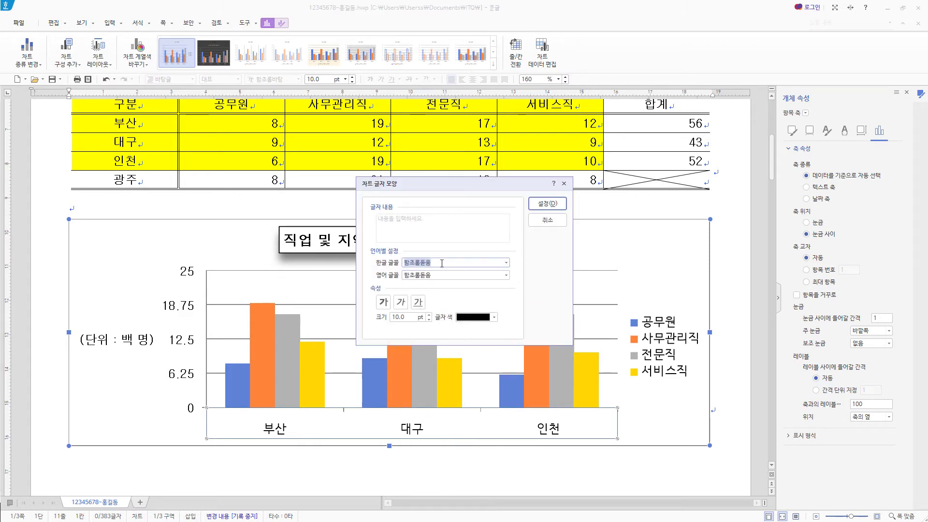
key(Return)
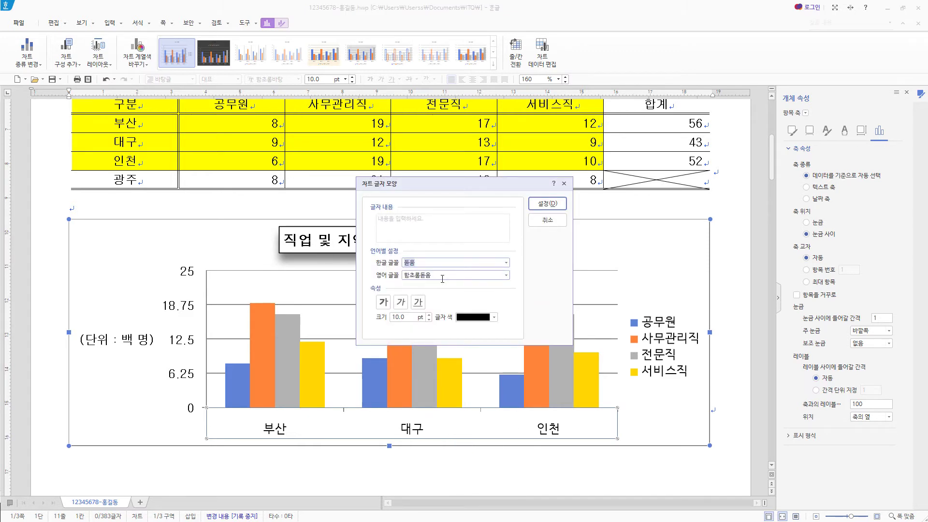
key(Tab)
text(돋움)
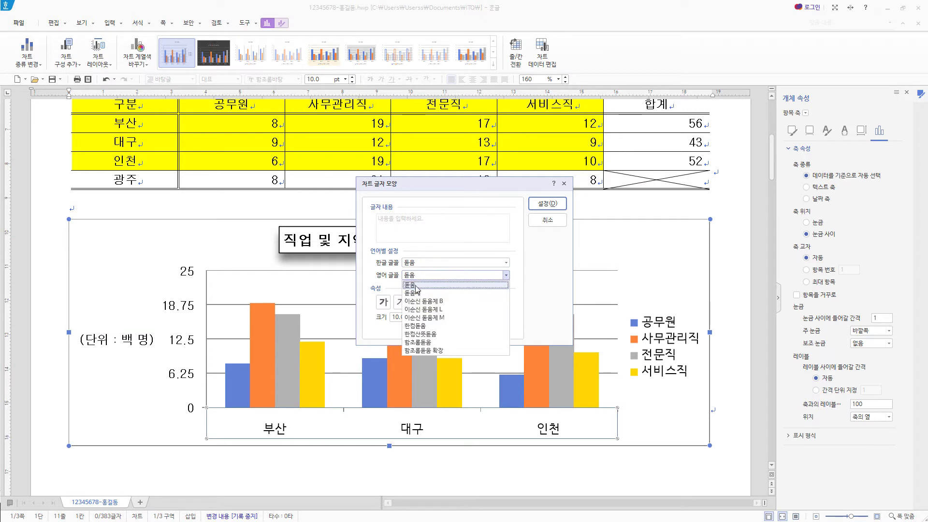
key(Return)
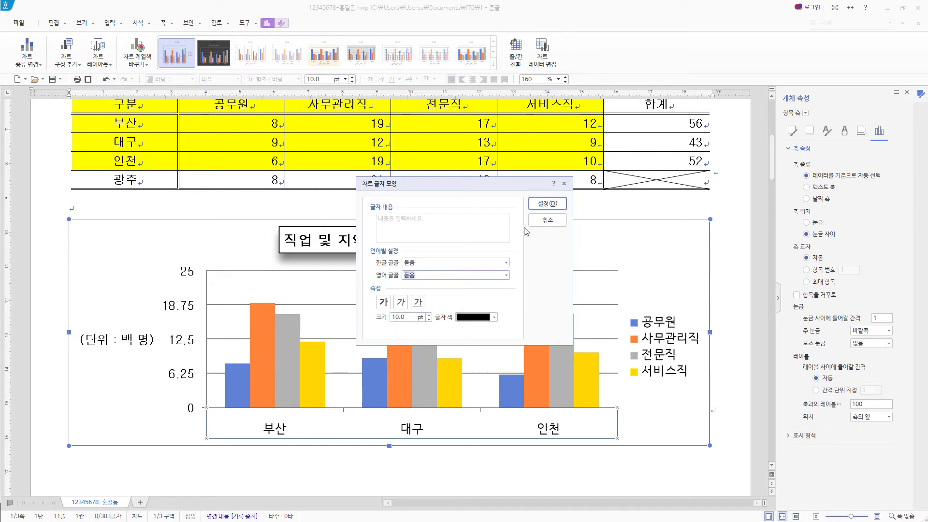
click(547, 204)
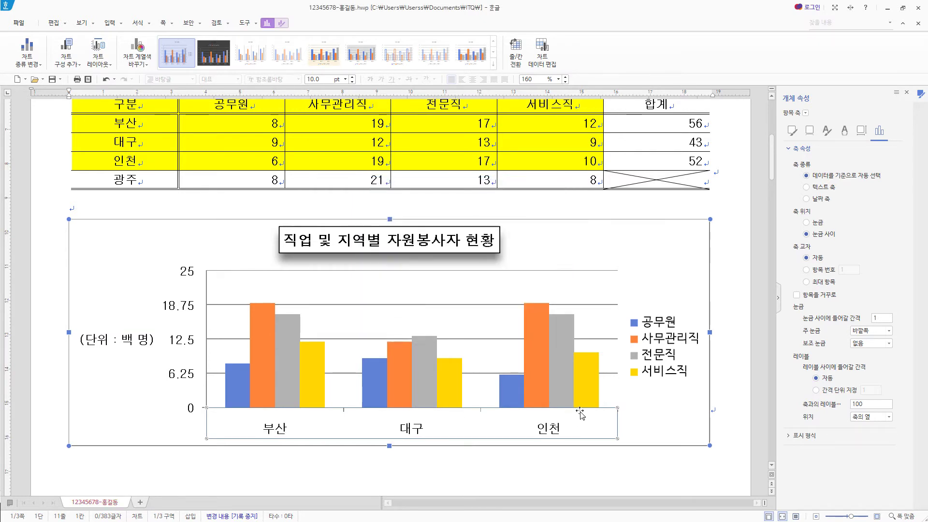
- Set both the Hangul and English fonts of the chart legend to 돋움
click(663, 342)
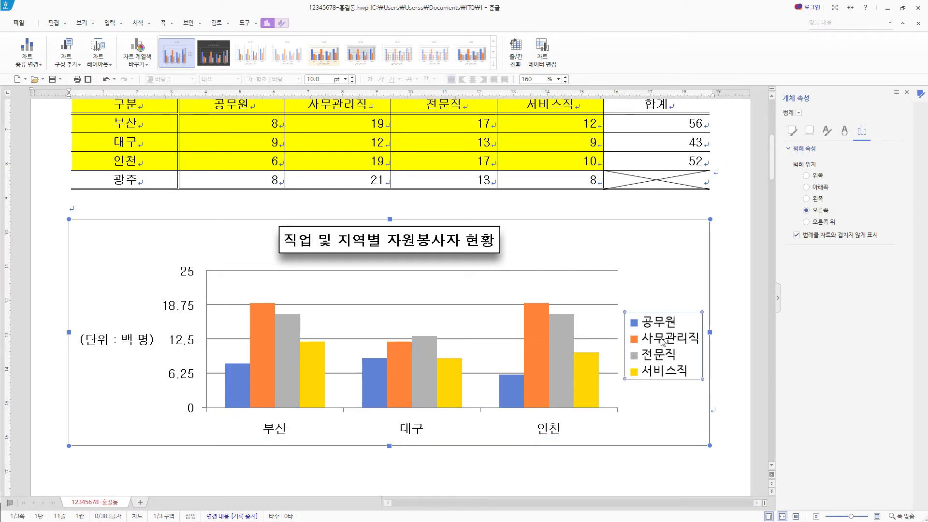
right_click(654, 328)
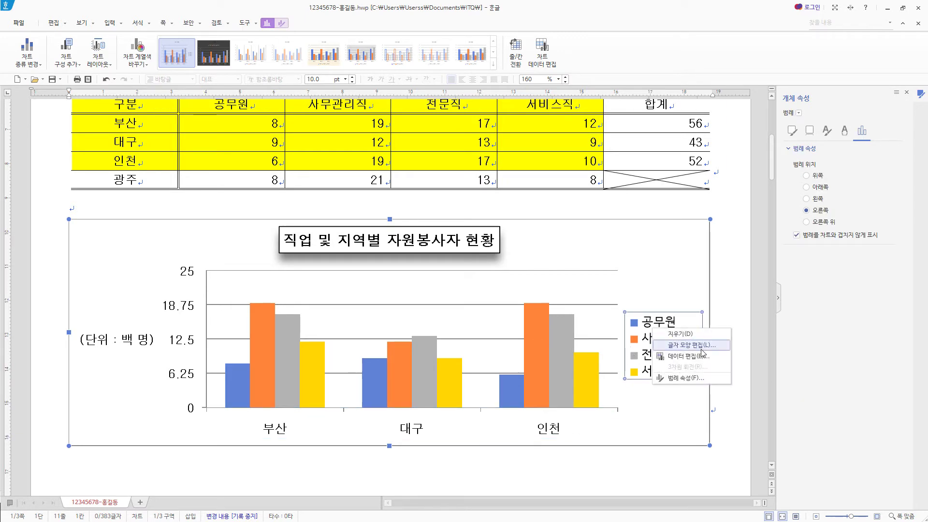
click(692, 345)
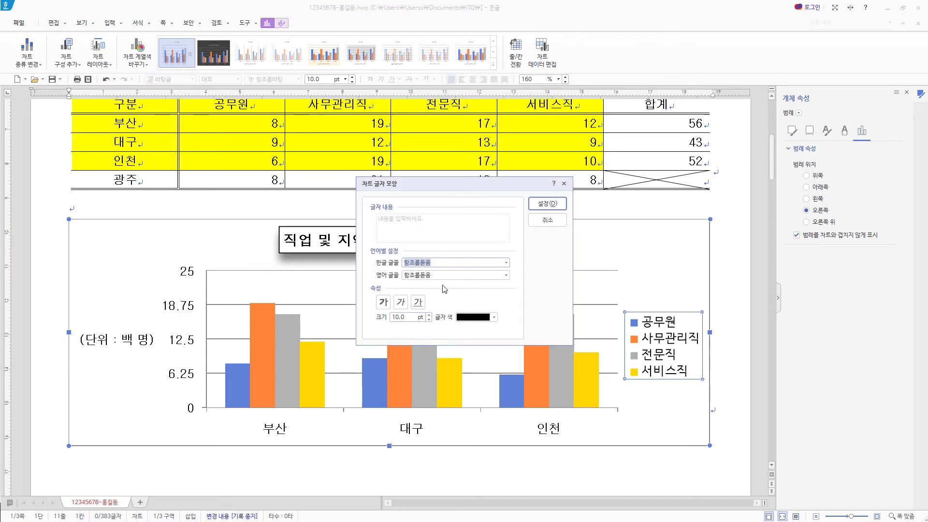
text(돋움)
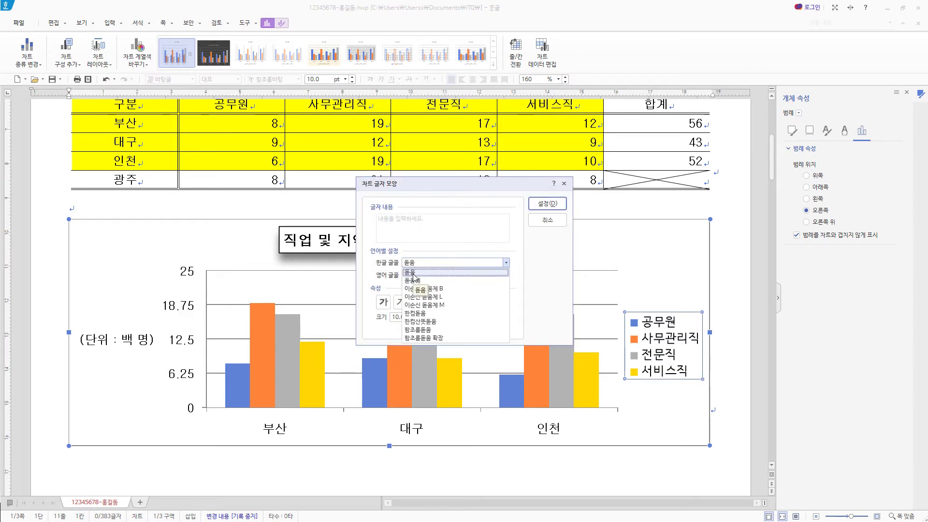
click(411, 272)
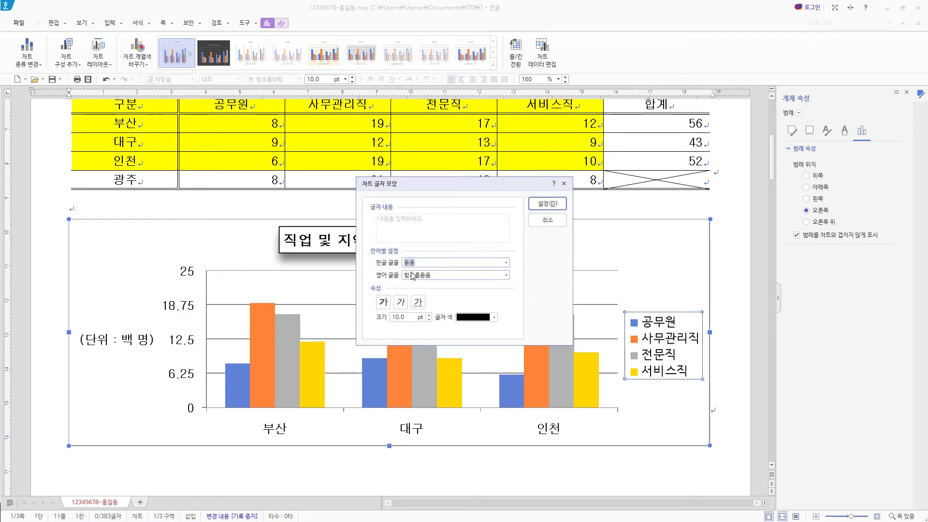
drag(437, 275, 348, 282)
key(BackSpace)
text(돋움)
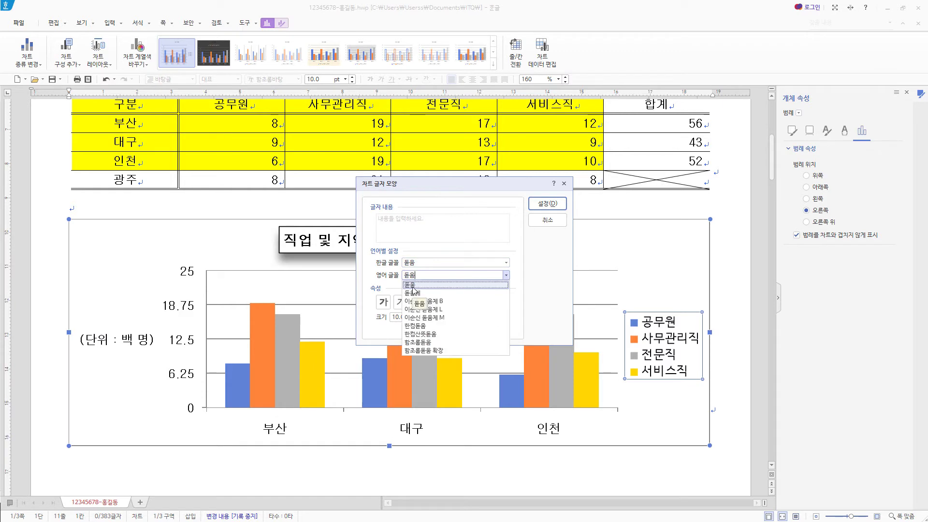
click(410, 291)
click(548, 203)
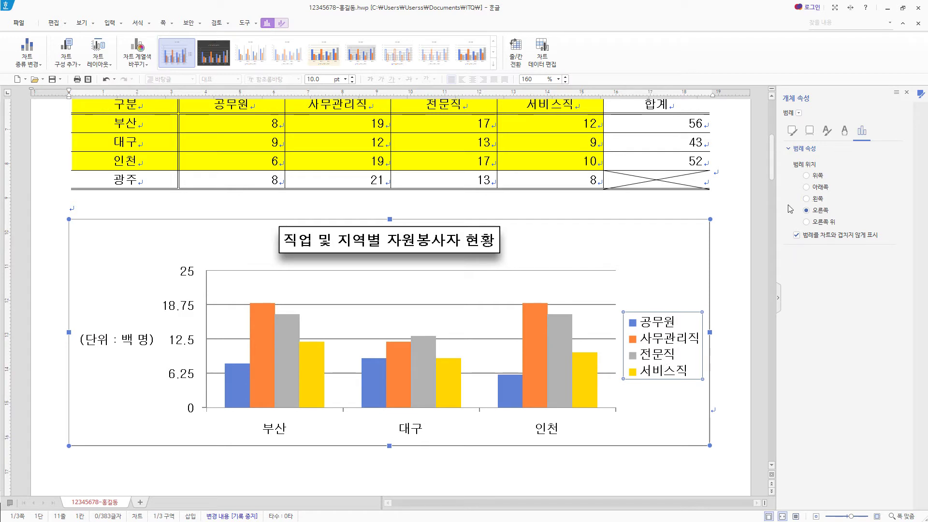
- Give the chart legend a black outline and save the document
click(791, 132)
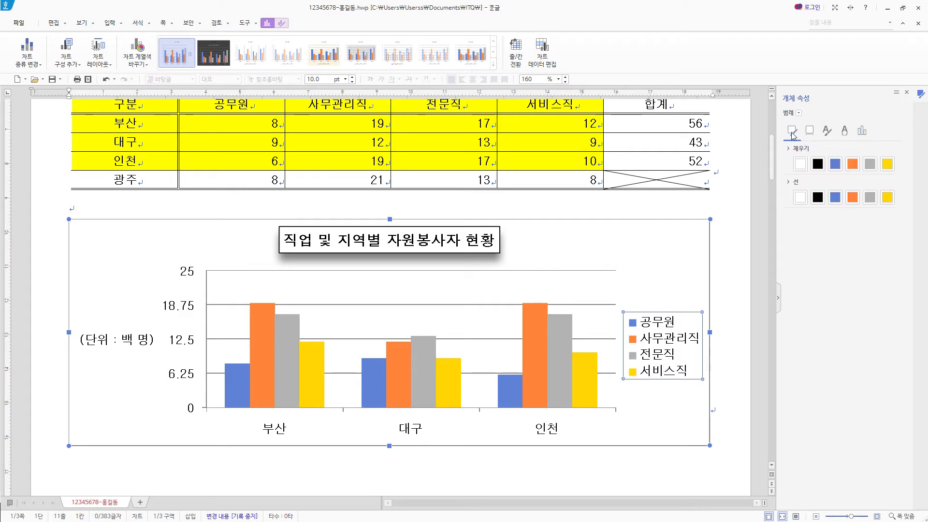
click(821, 199)
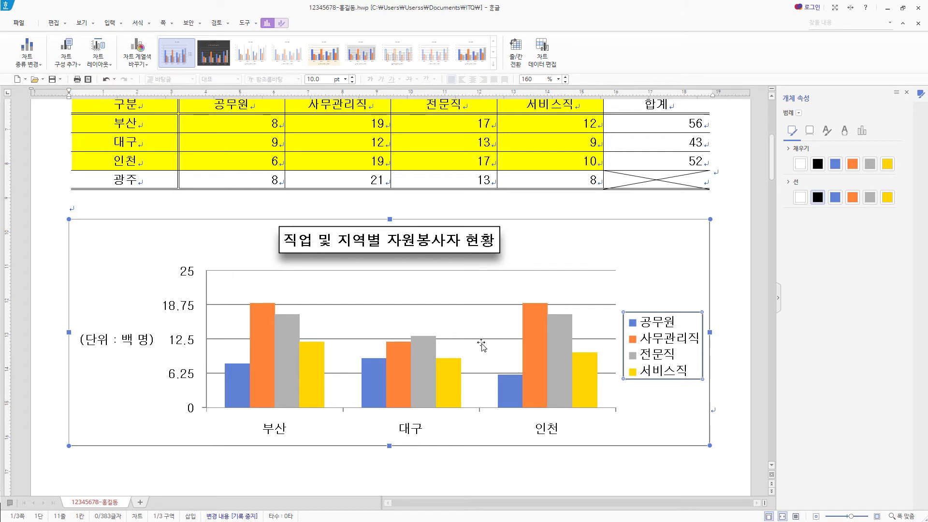
click(52, 80)
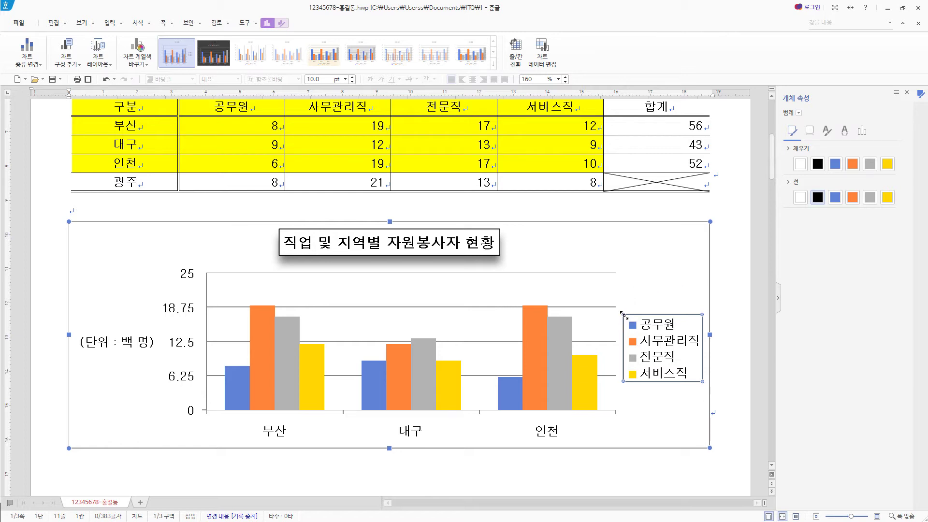
- Try resizing the legend and moving it below the vertical axis title, undoing each change
drag(623, 314, 764, 242)
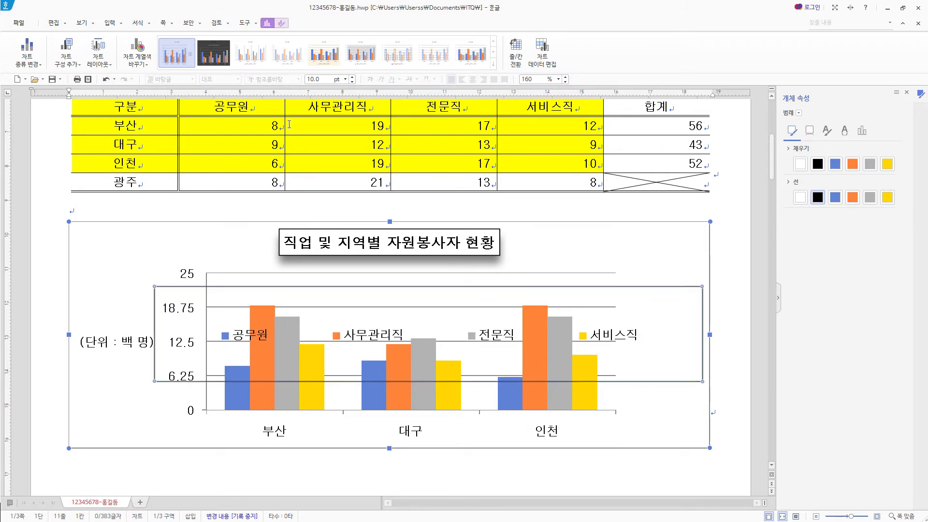
click(107, 79)
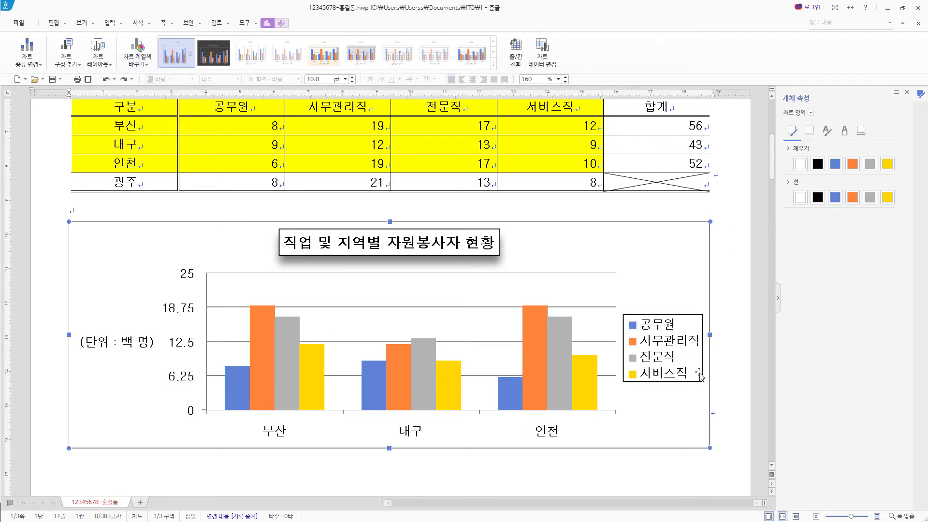
click(670, 345)
drag(670, 345, 141, 381)
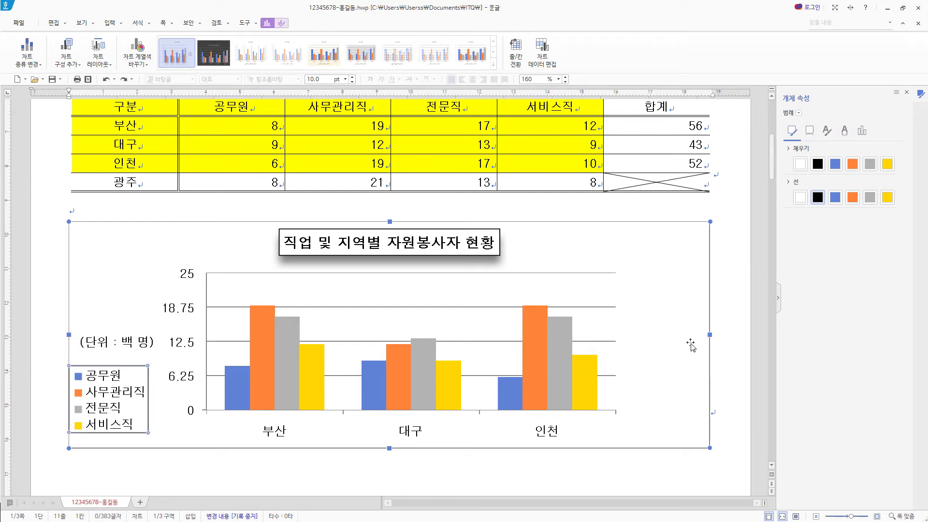
click(106, 79)
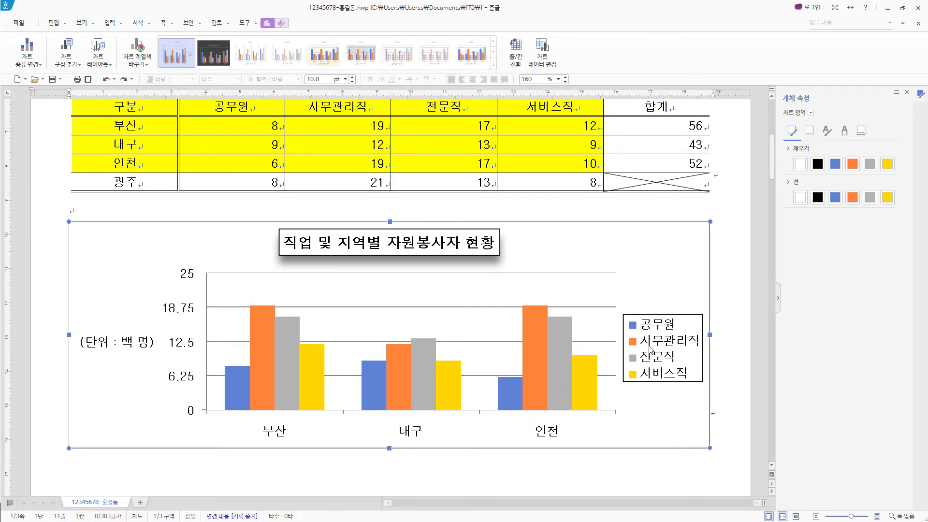
- Delete the value axis's major gridlines from the chart
click(651, 348)
scroll(650, 347, up, 1)
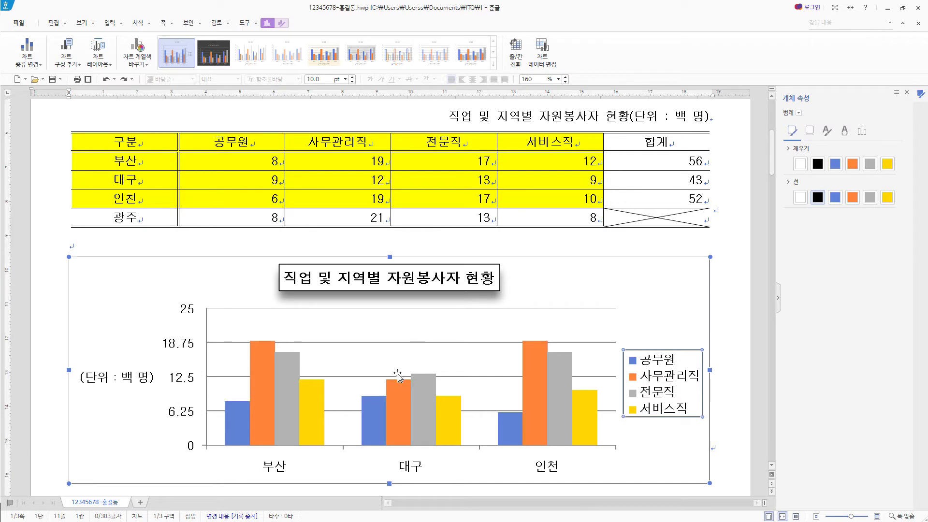
click(677, 244)
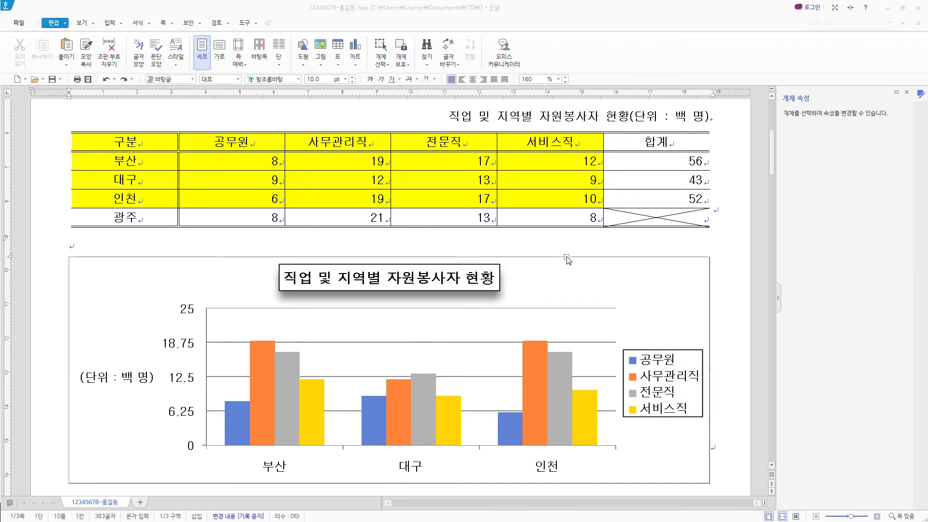
click(306, 259)
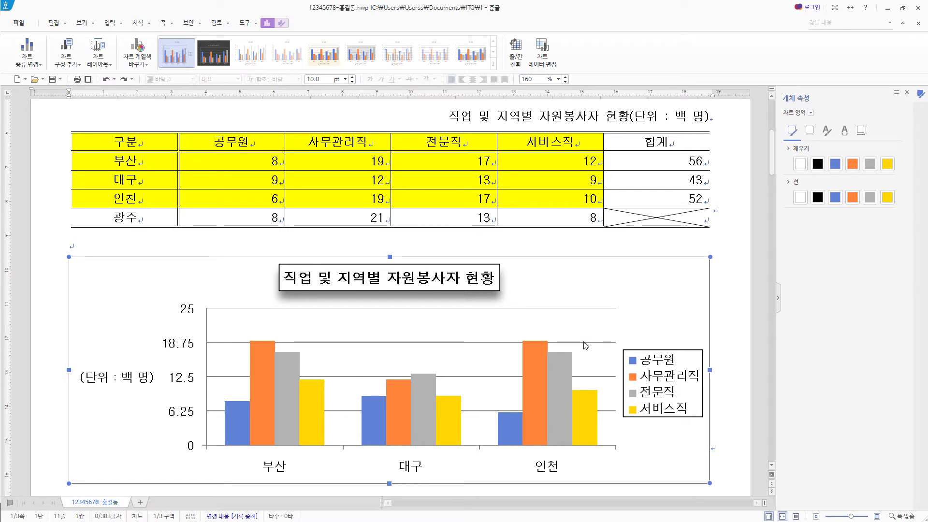
click(461, 343)
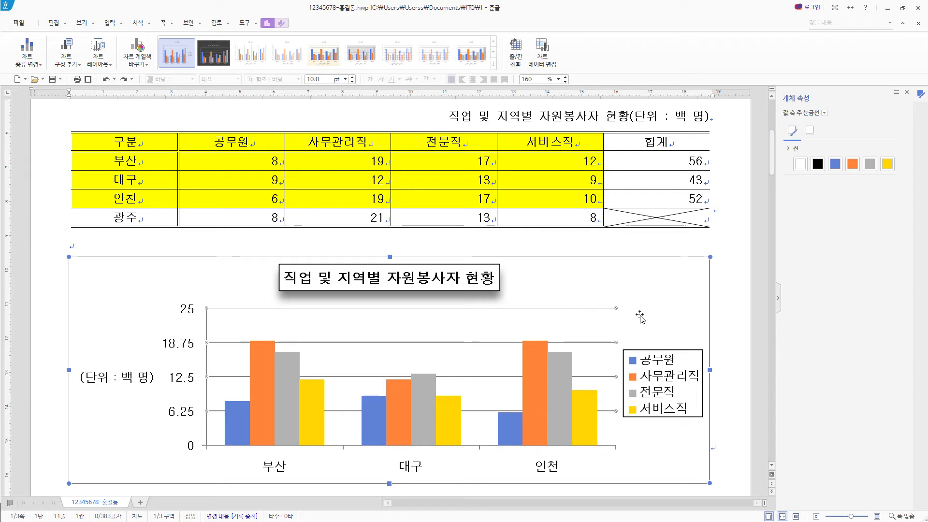
key(Delete)
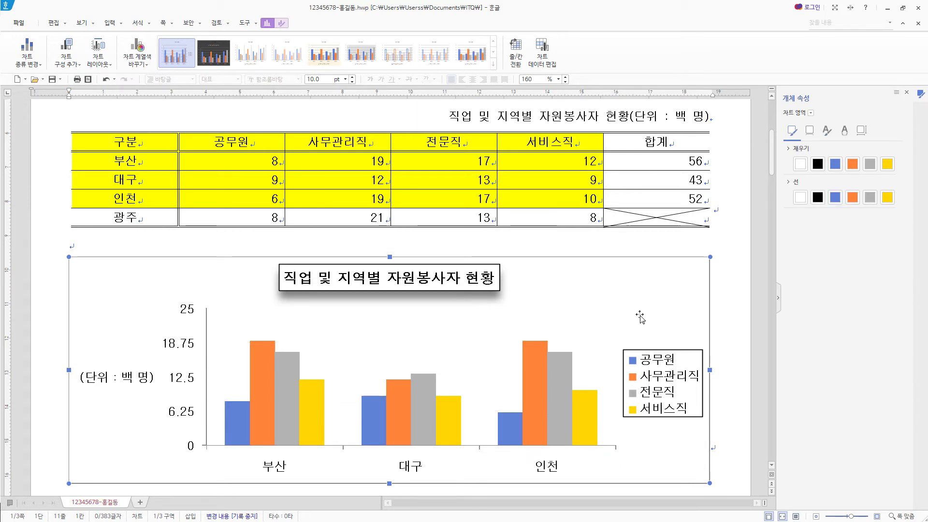
- Add the label "(1)" on the line below item 3 on page 2 and start a new equation after it
scroll(637, 344, down, 10)
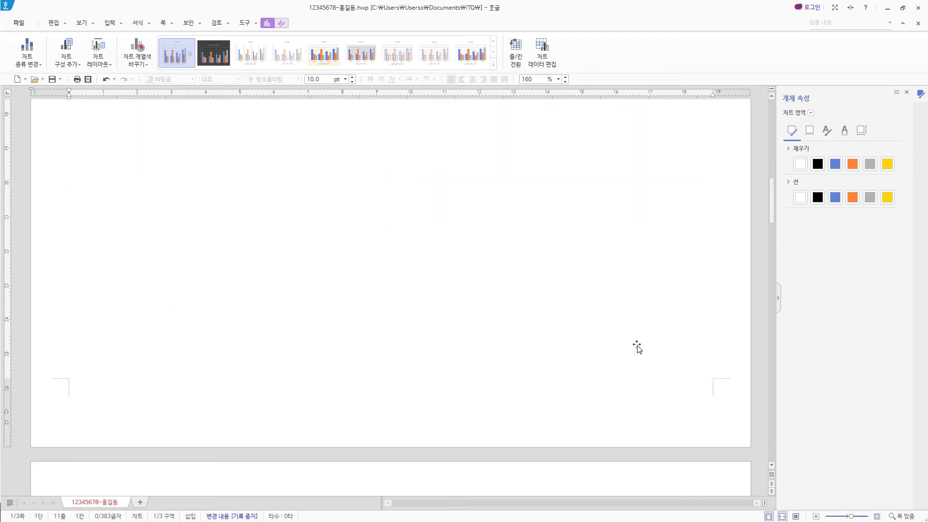
click(98, 381)
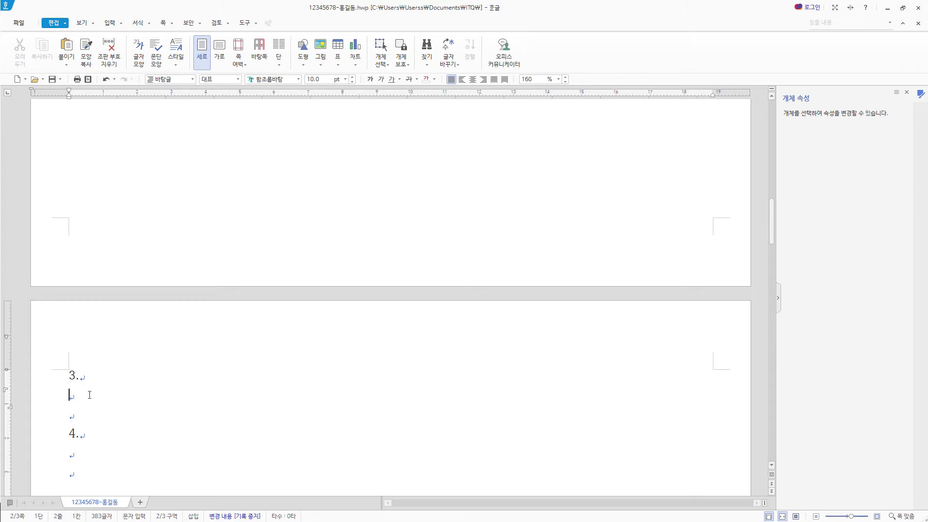
text(1)
click(115, 24)
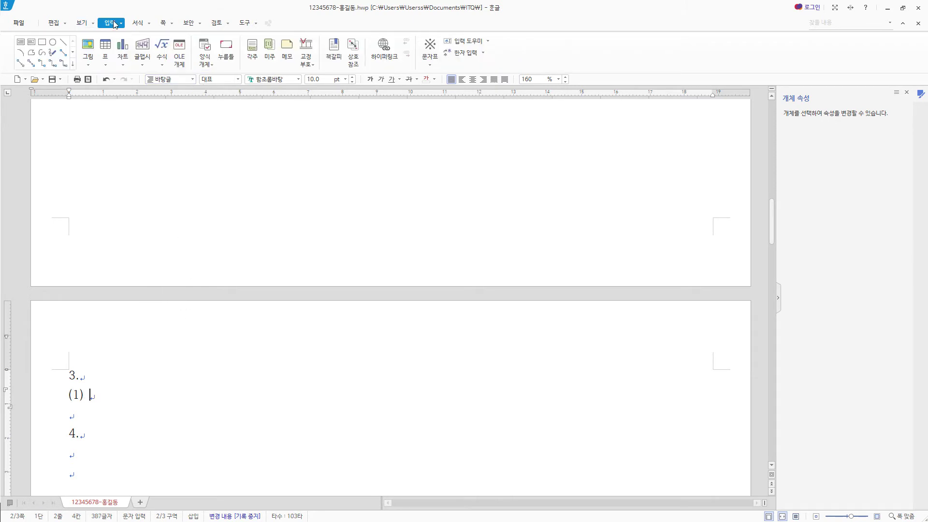
click(164, 50)
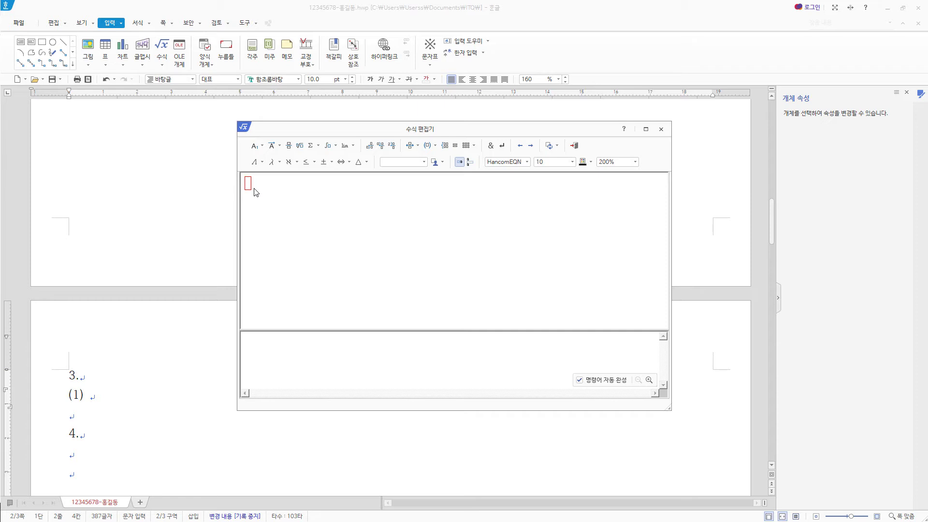
- Begin the equation with Q= followed by a limit whose subscript reads Δt→0
text(Q=)
click(353, 147)
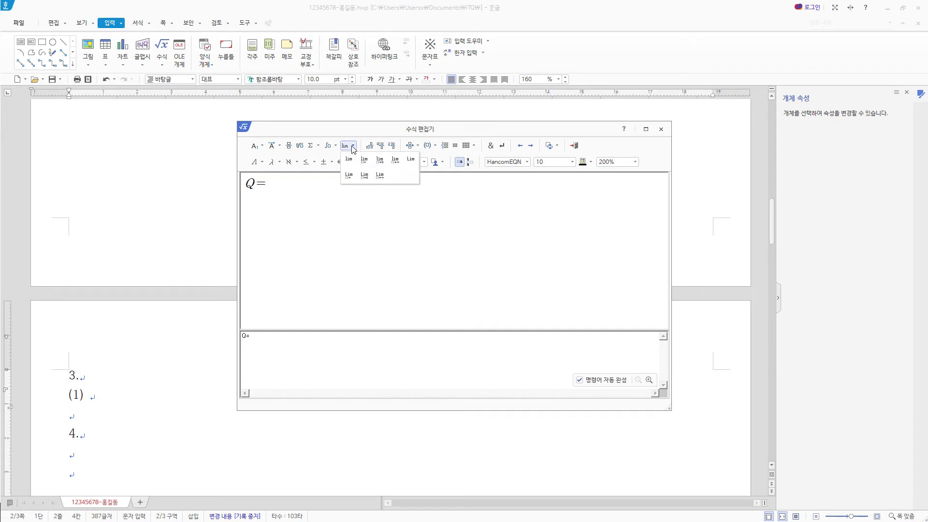
click(378, 162)
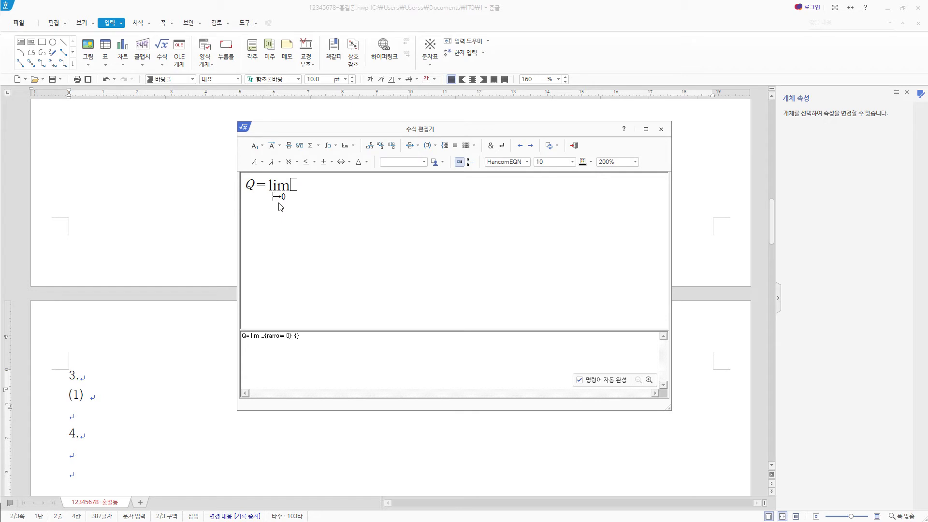
click(360, 162)
click(423, 177)
text(t)
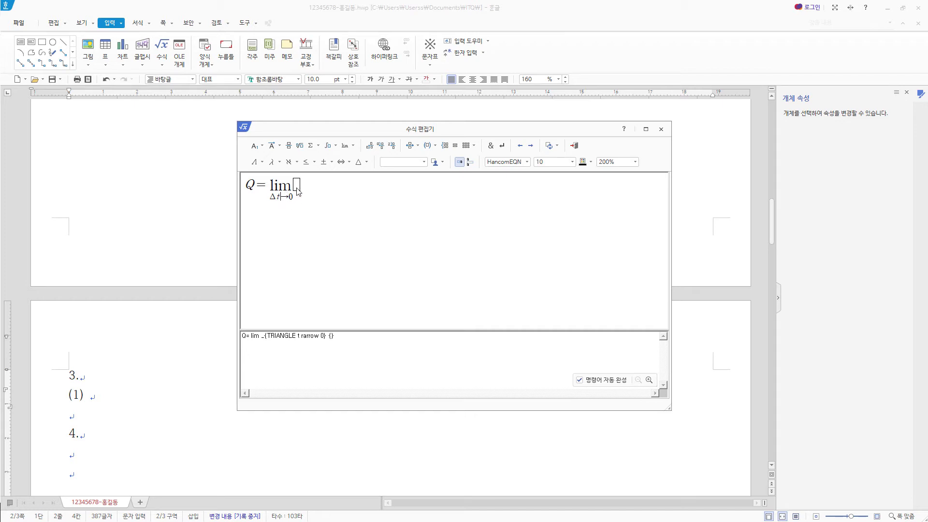
- Add the fraction Δs over Δt after the limit in the equation
click(289, 146)
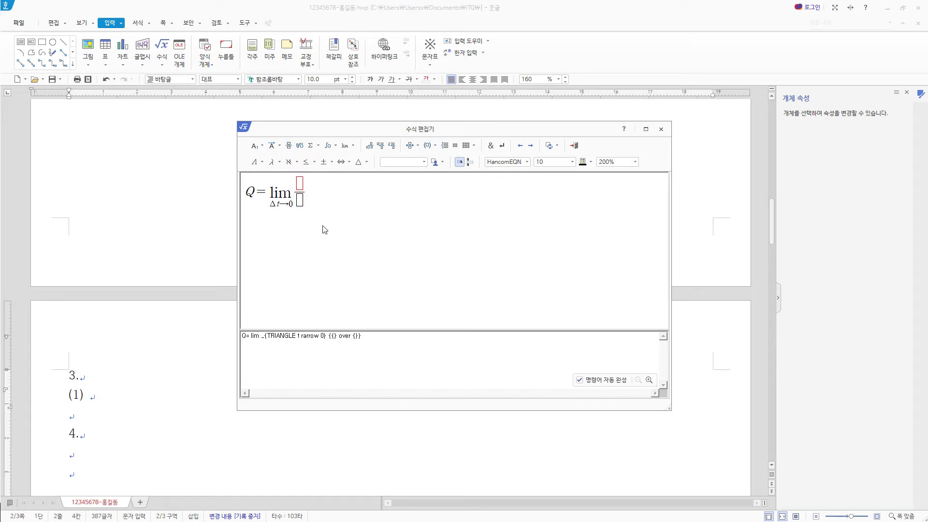
click(361, 162)
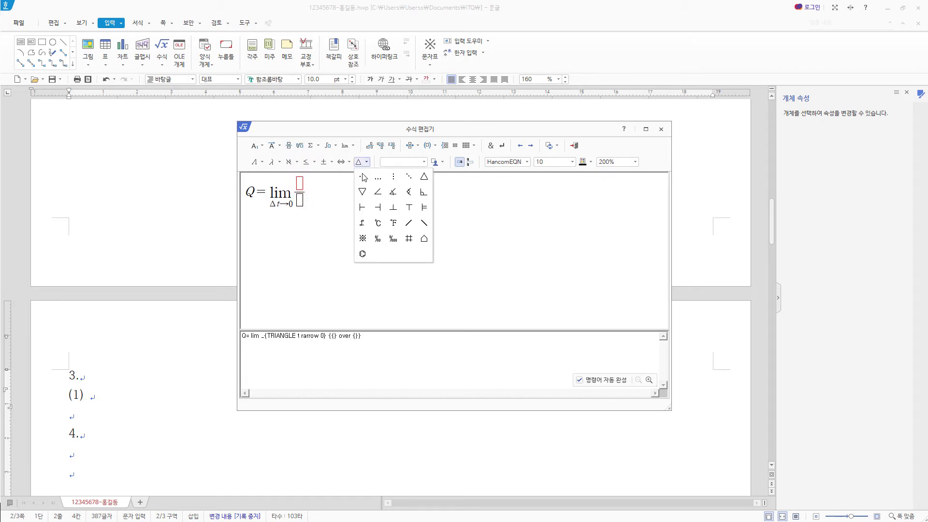
click(424, 178)
text(s)
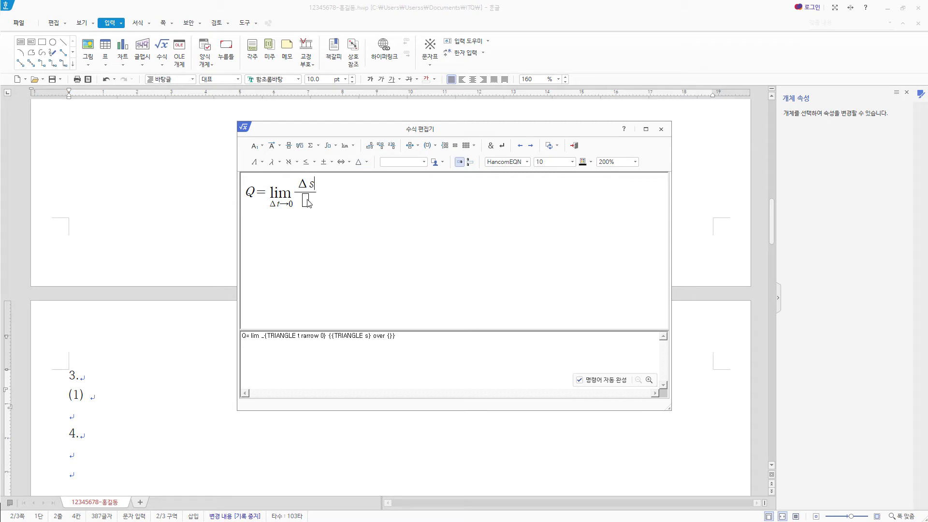
click(306, 200)
click(360, 163)
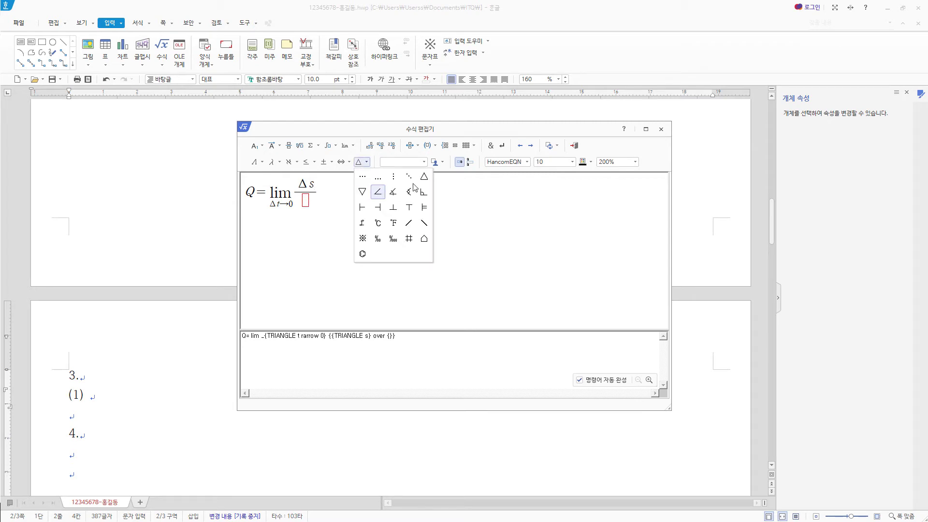
click(423, 177)
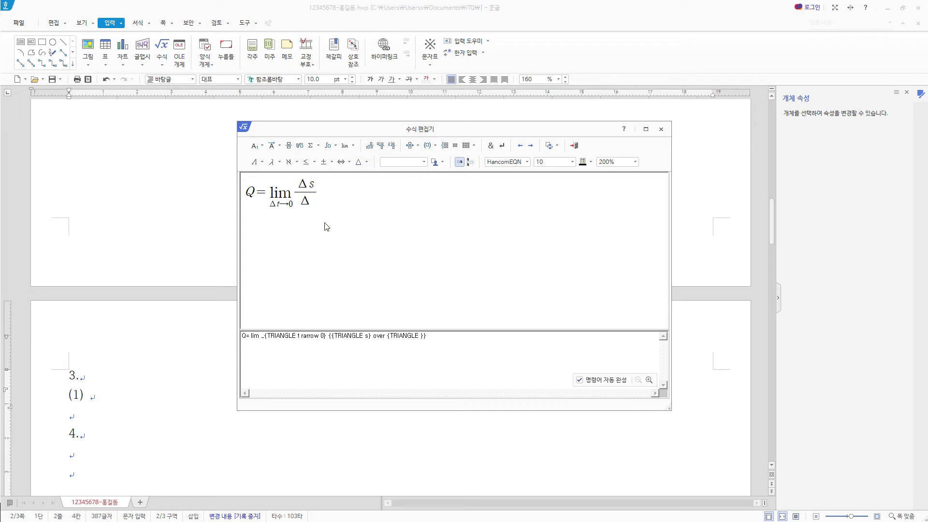
text(t)
- Continue the equation with an equals sign and a second fraction whose numerator is d²s
key(Right)
text(=)
click(289, 146)
text(d)
click(257, 146)
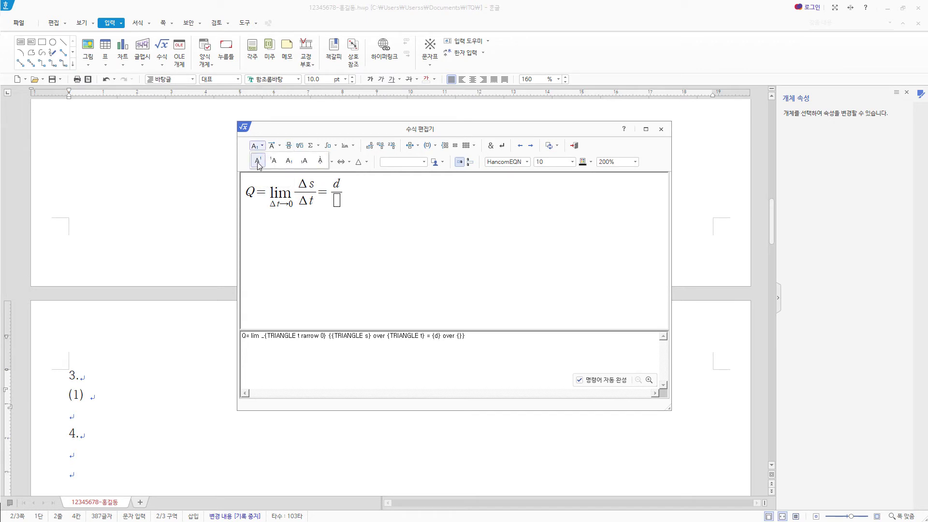
click(258, 161)
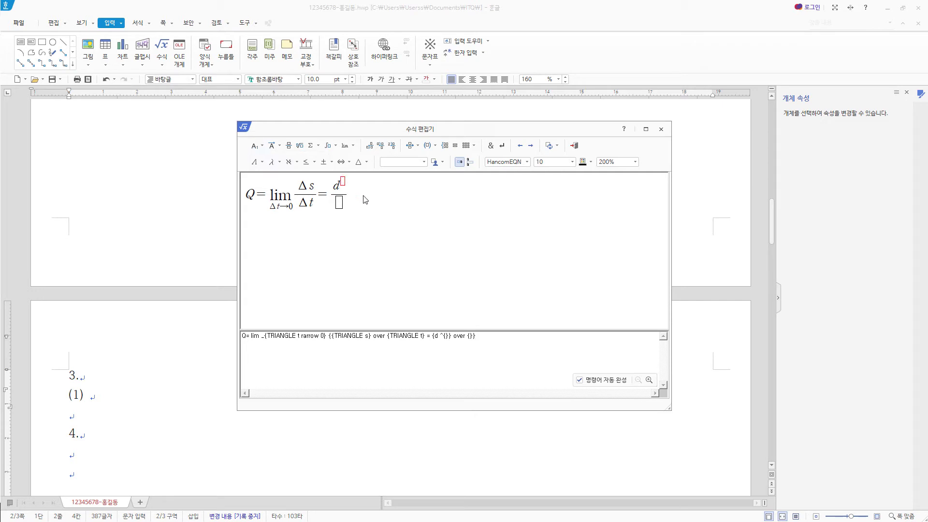
text(2)
key(Right)
text(s)
- Fill the second fraction's denominator with dt² and insert the finished equation into the document
click(342, 204)
text(dt )
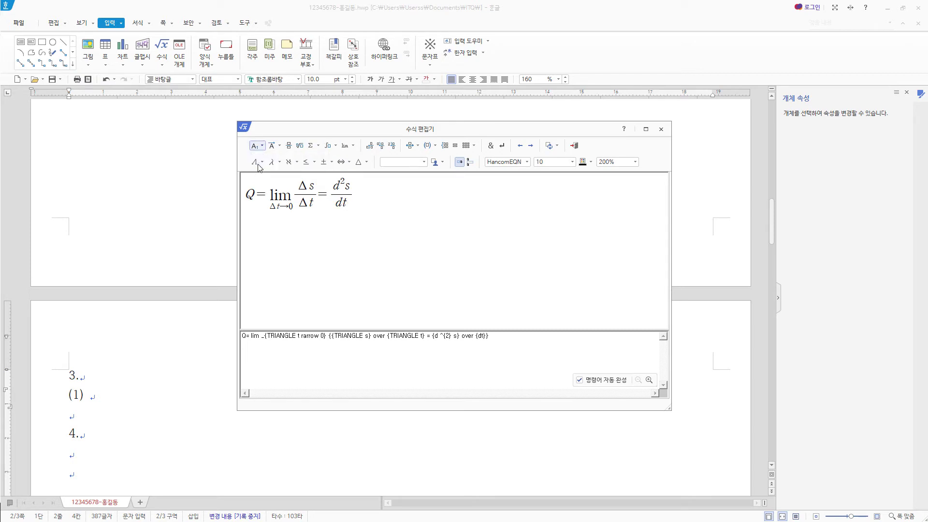
text(^{2)
click(576, 146)
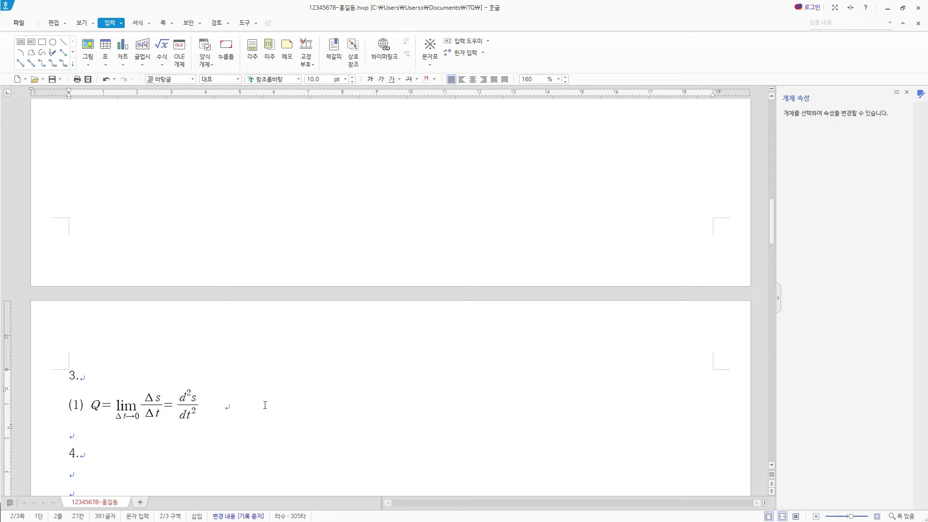
- Add the label "(2)" after the first equation and begin a second equation with U_a − U_b =, using subscripts a and b
text((2))
click(162, 47)
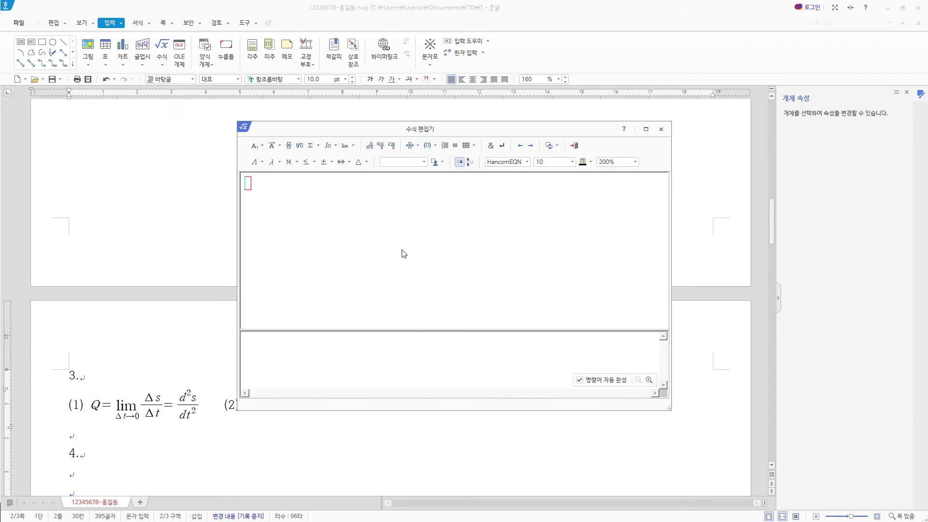
text(U)
click(262, 146)
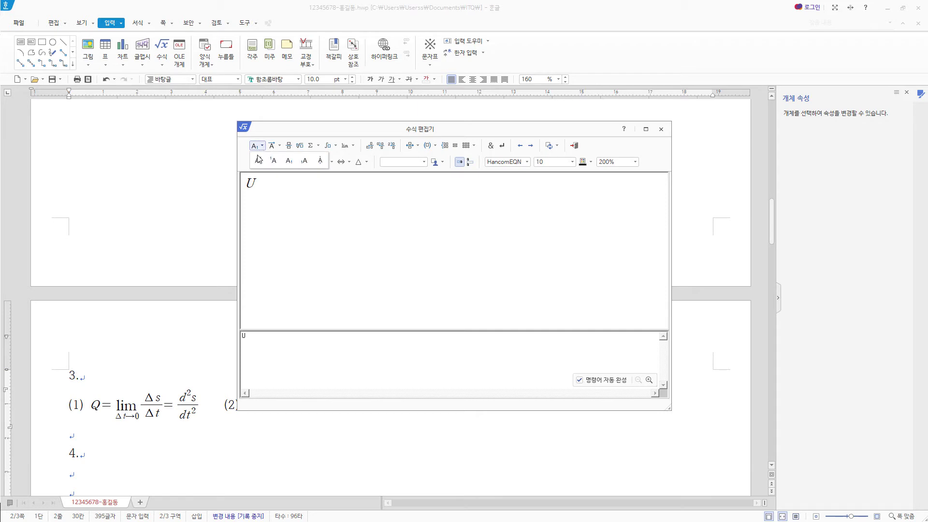
click(288, 162)
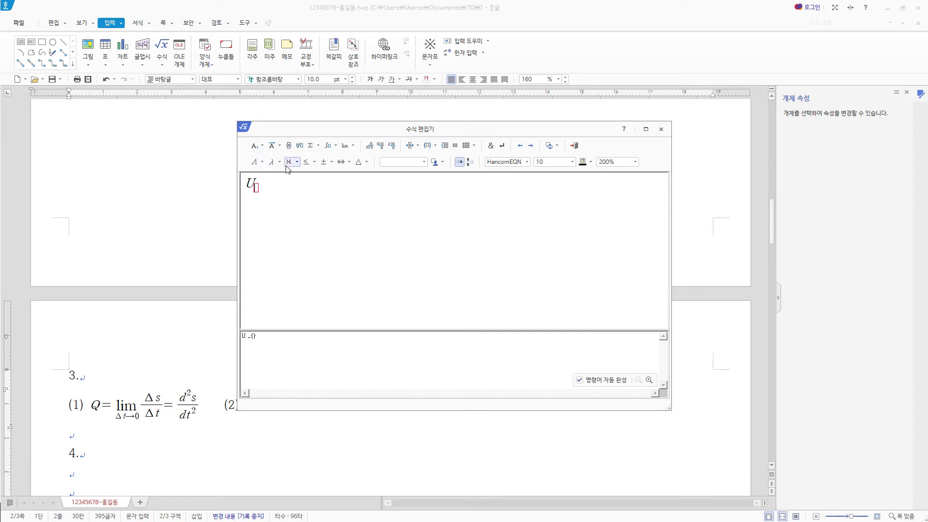
text(a} -U)
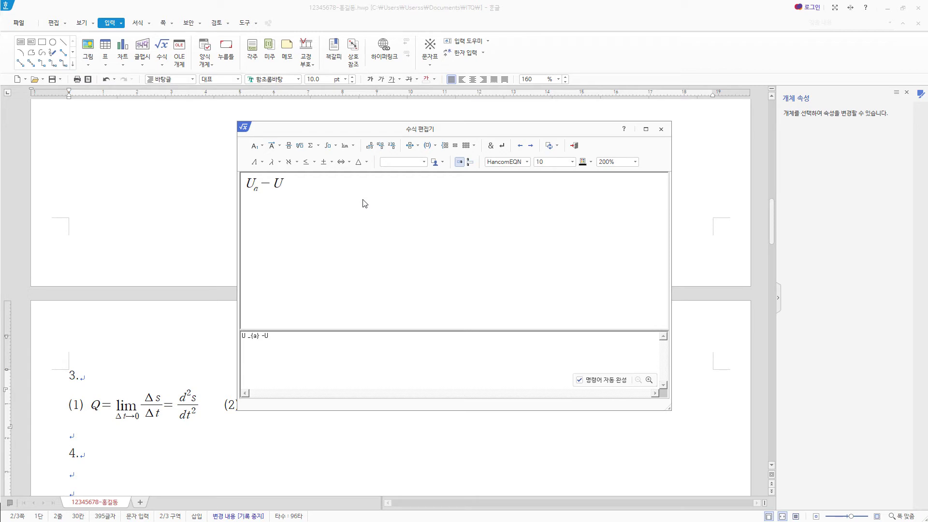
click(256, 149)
click(287, 159)
text(b} =)
- Add the fraction GmM over a to the second equation, followed by a minus sign
click(287, 148)
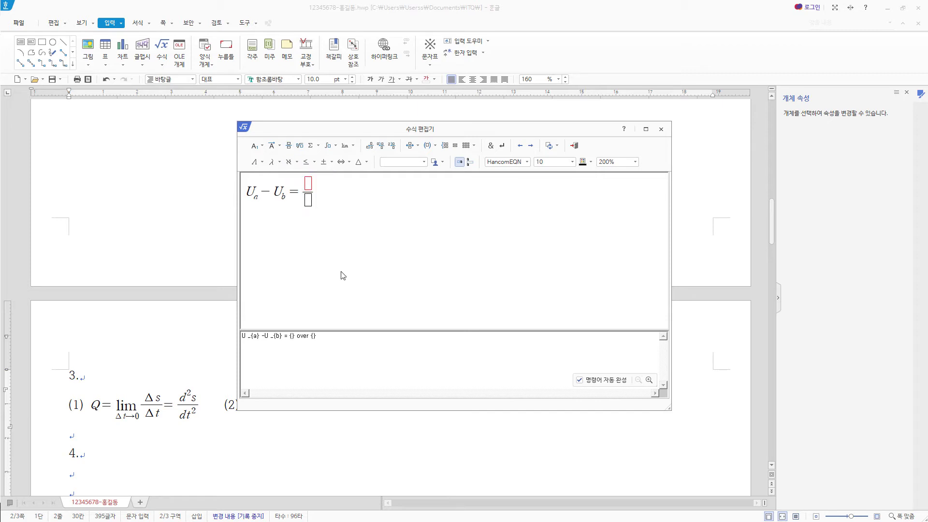
text(Gm)
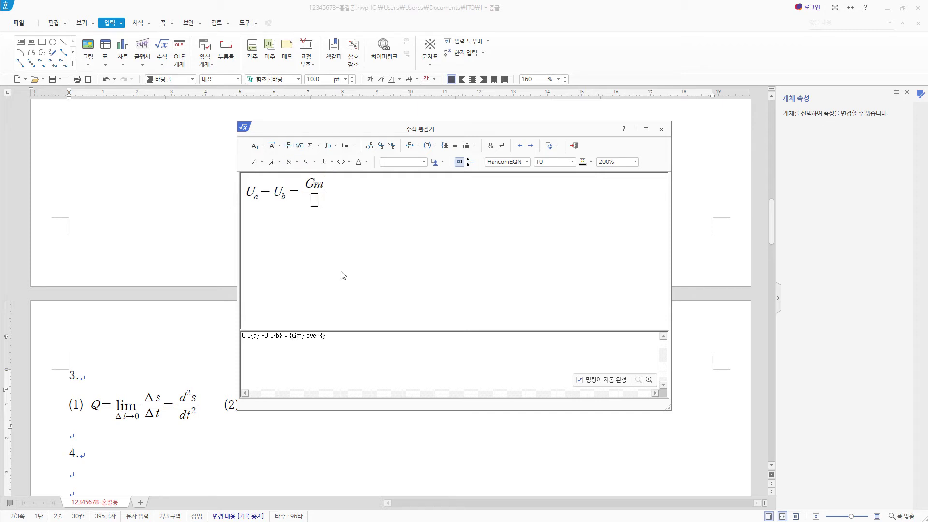
text(M)
click(321, 204)
text(a} -)
- Add the fraction GmM over b after the minus sign
click(289, 145)
text(G)
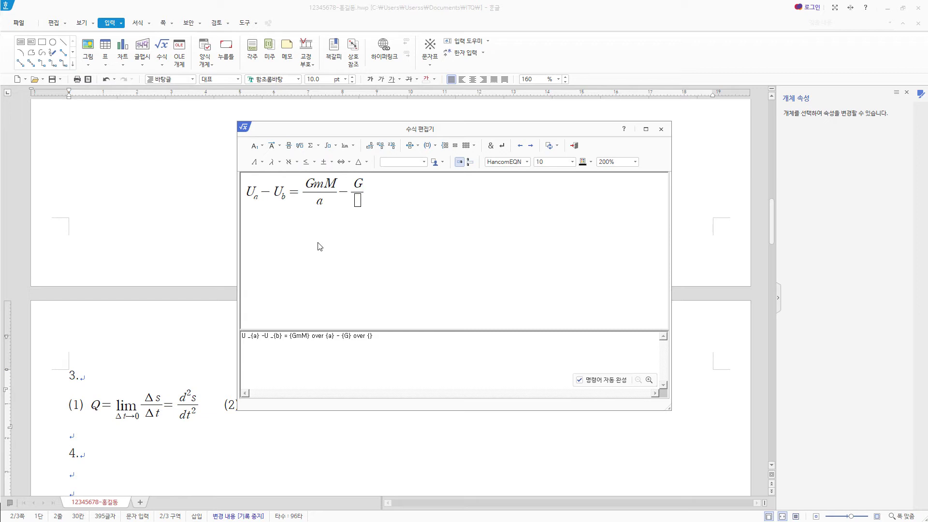
text(mM)
key(Tab)
text(b} )
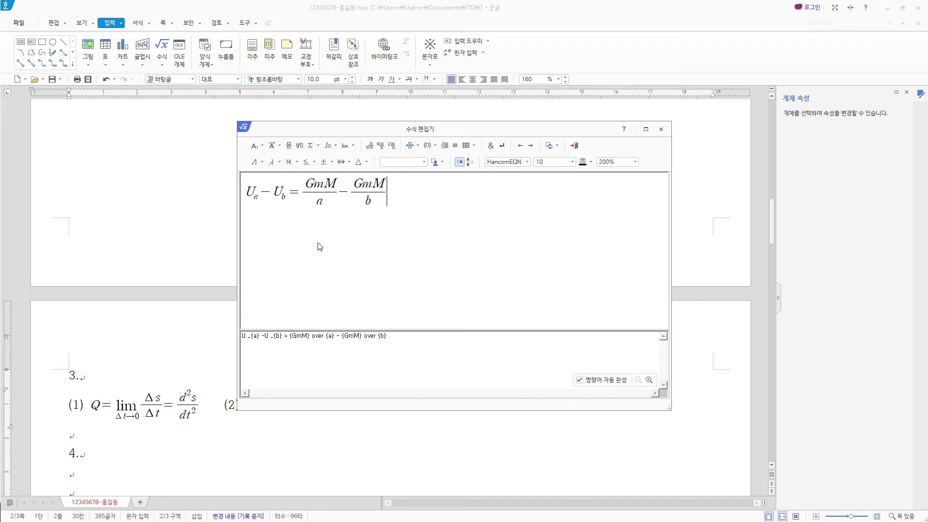
- Complete the second equation with = GmM over 2R and insert it into the document
text(=)
click(289, 146)
text(GmM} over {})
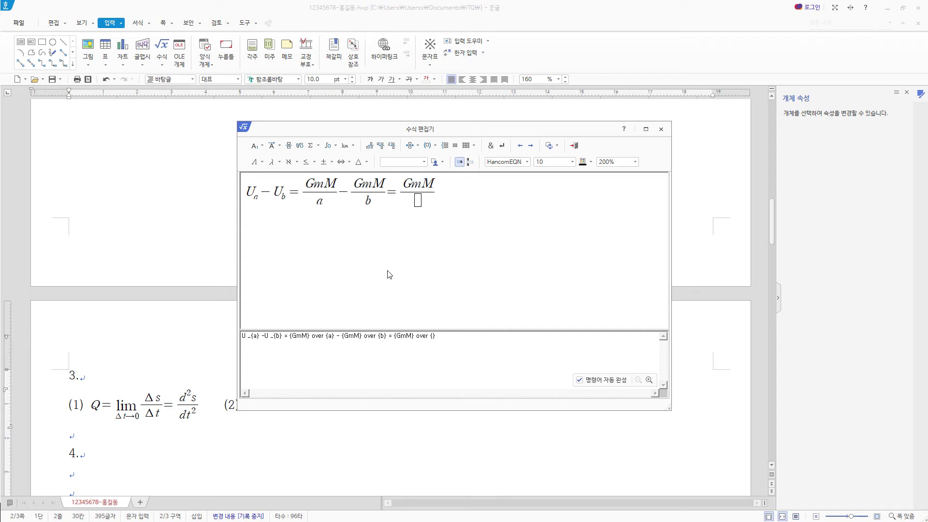
key(Tab)
text(2R)
click(575, 146)
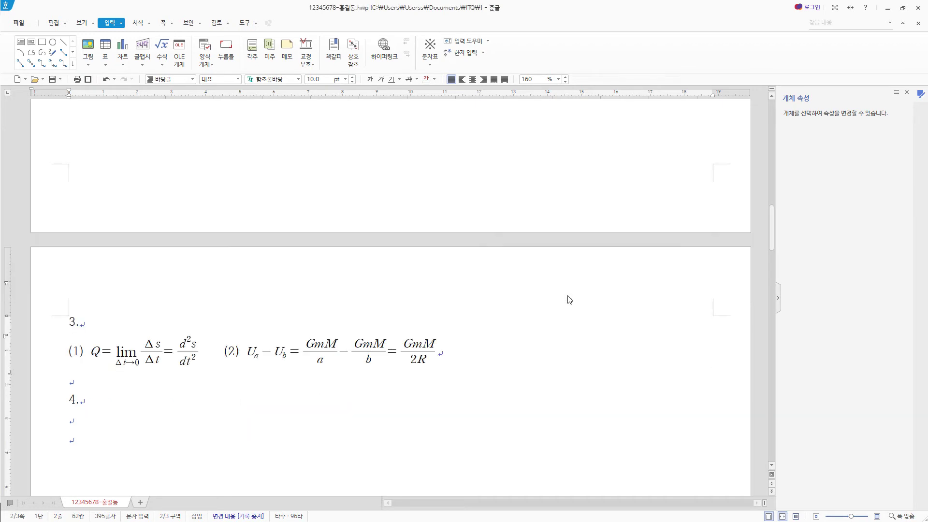
- Place the text cursor on the line below item 4 and close the object properties pane
scroll(568, 299, down, 2)
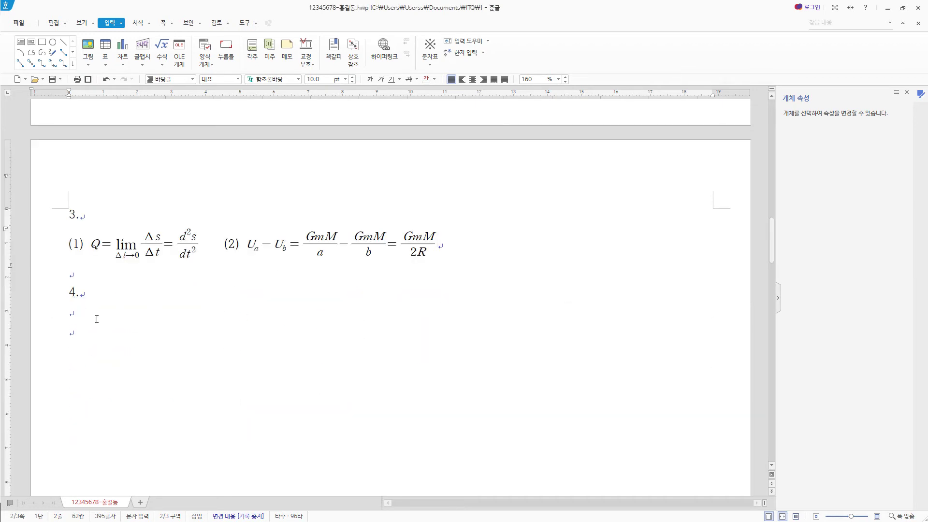
click(97, 319)
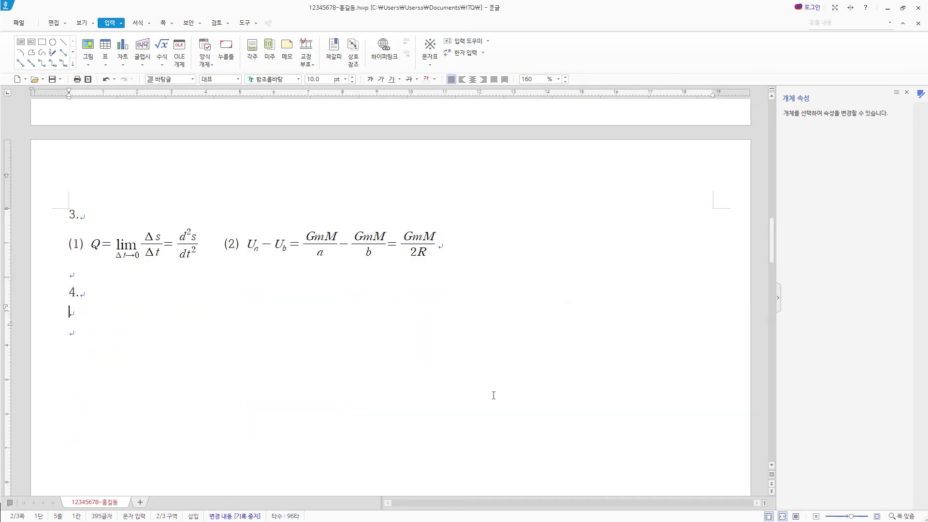
scroll(468, 359, down, 2)
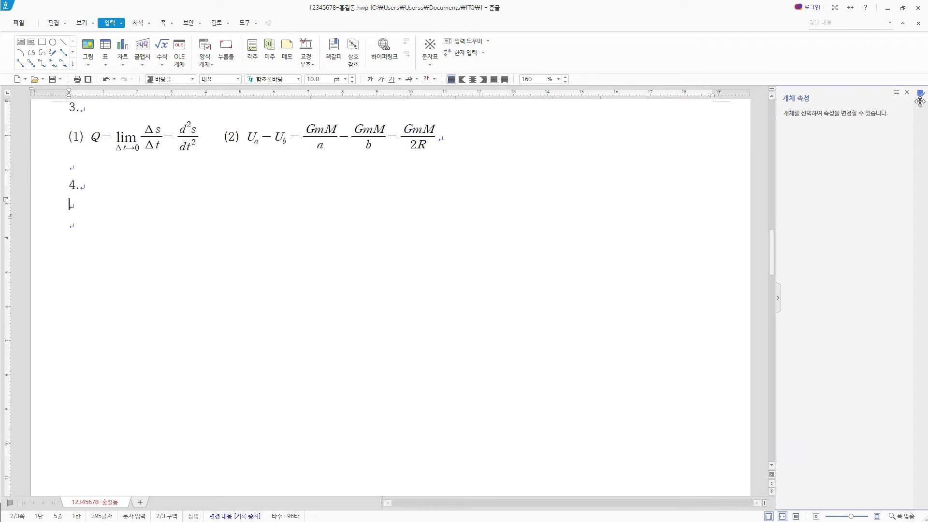
click(906, 92)
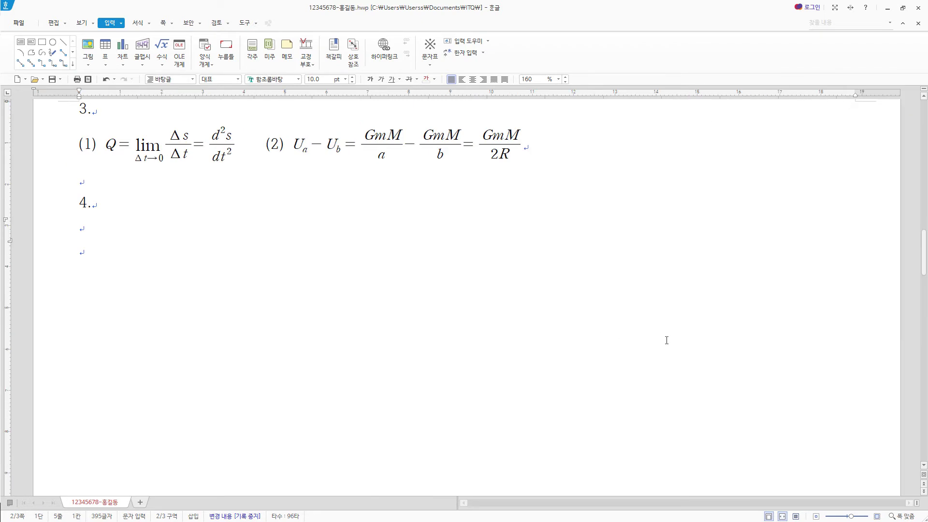
- Draw a rectangle about 133 mm wide and 139 mm high below item 4 on page 2 and move it slightly lower
click(796, 517)
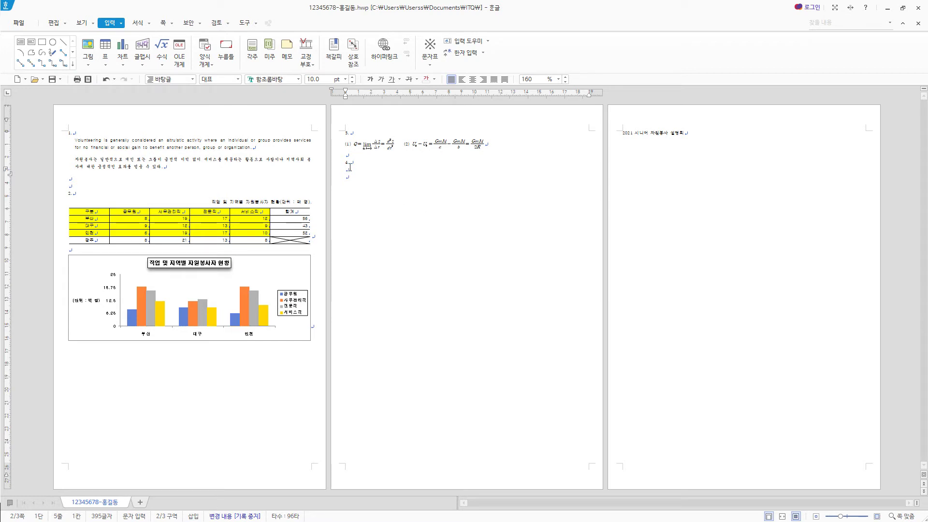
click(42, 46)
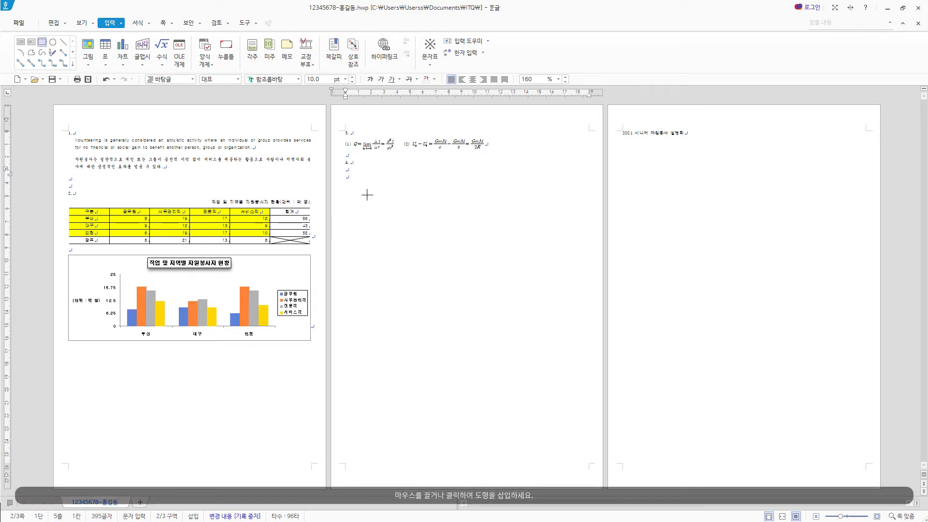
drag(376, 200, 547, 379)
drag(509, 344, 518, 364)
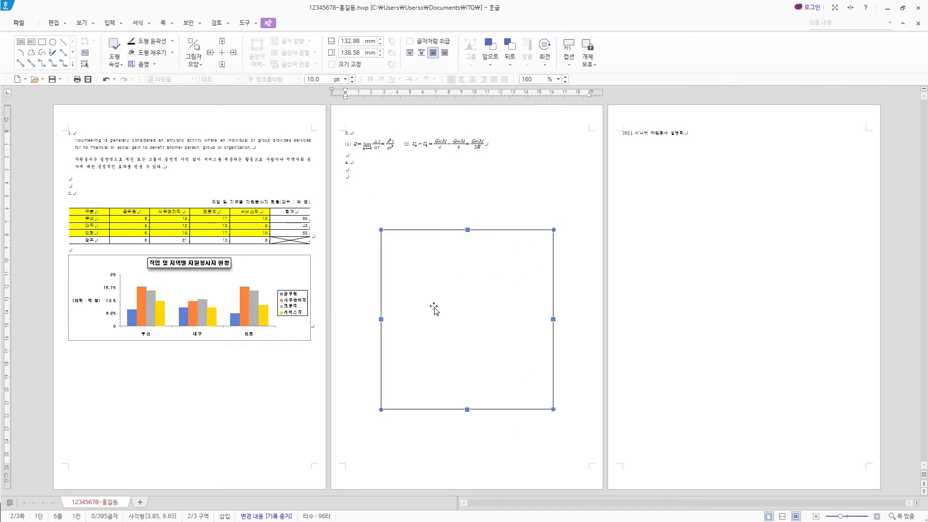
- Resize the rectangle below item 4 to 120 mm wide and 140 mm high in its object properties
double_click(469, 265)
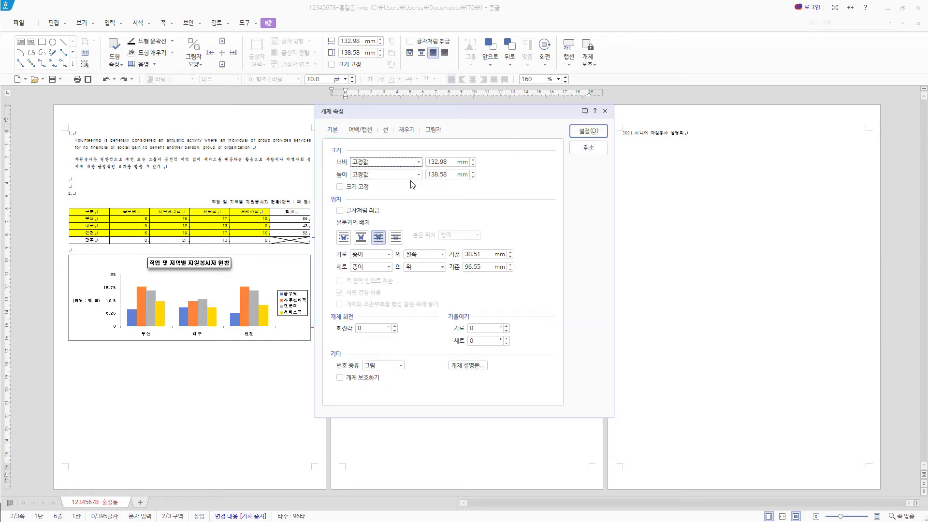
key(Tab)
text(120)
key(Tab)
key(Tab)
text(1)
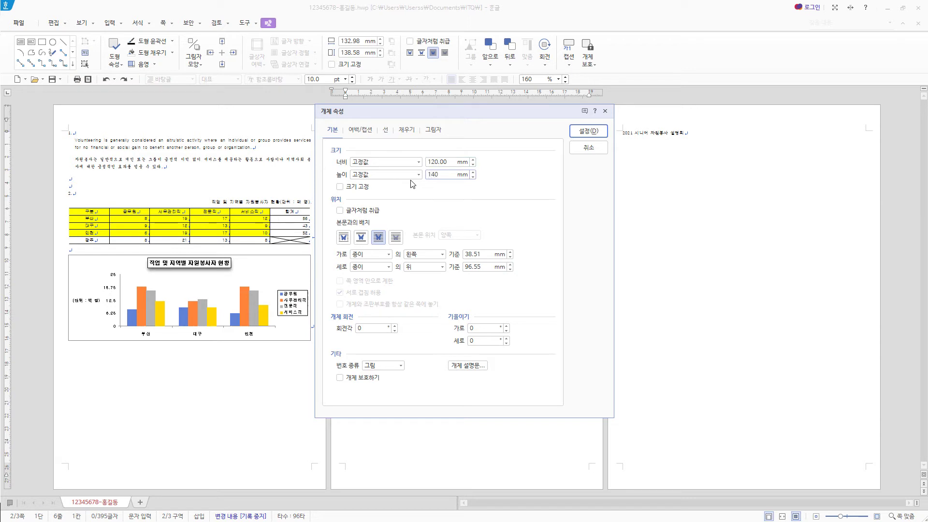
text(40)
click(369, 213)
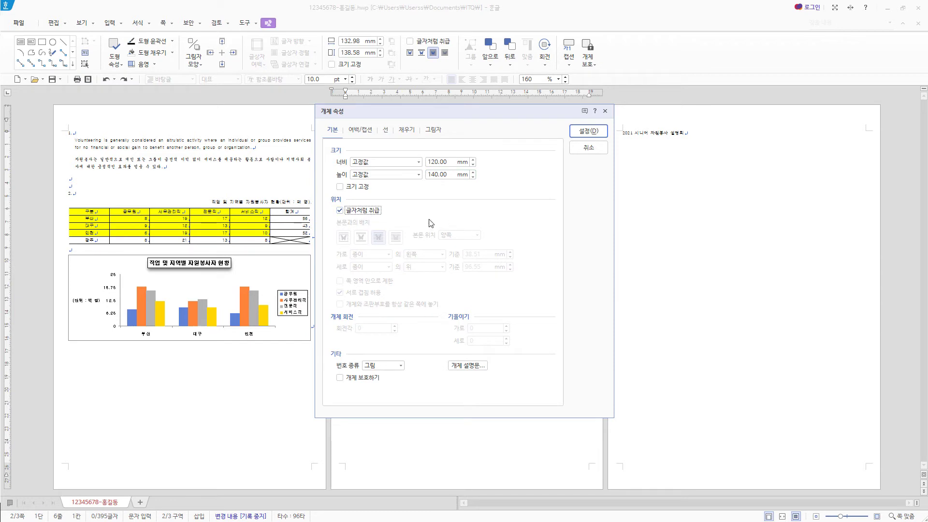
click(362, 212)
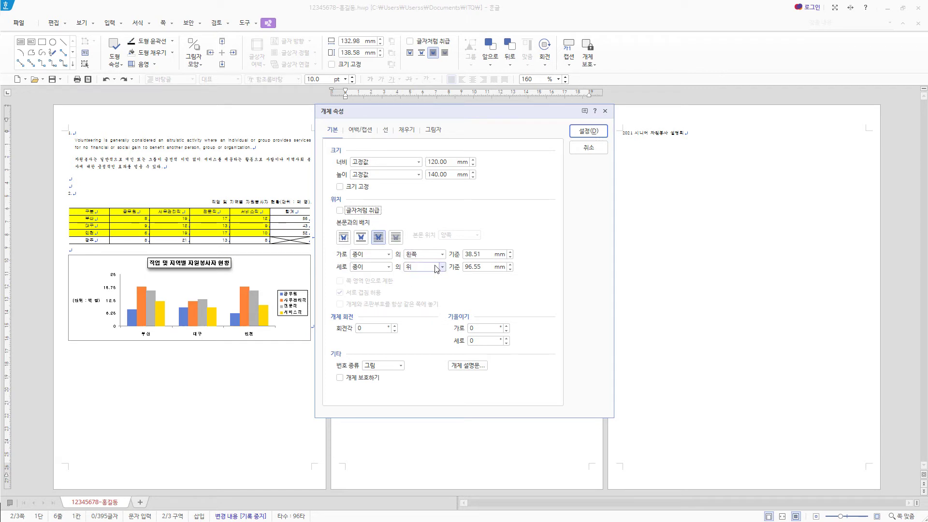
- Fill the rectangle with light green and apply the object properties
click(387, 130)
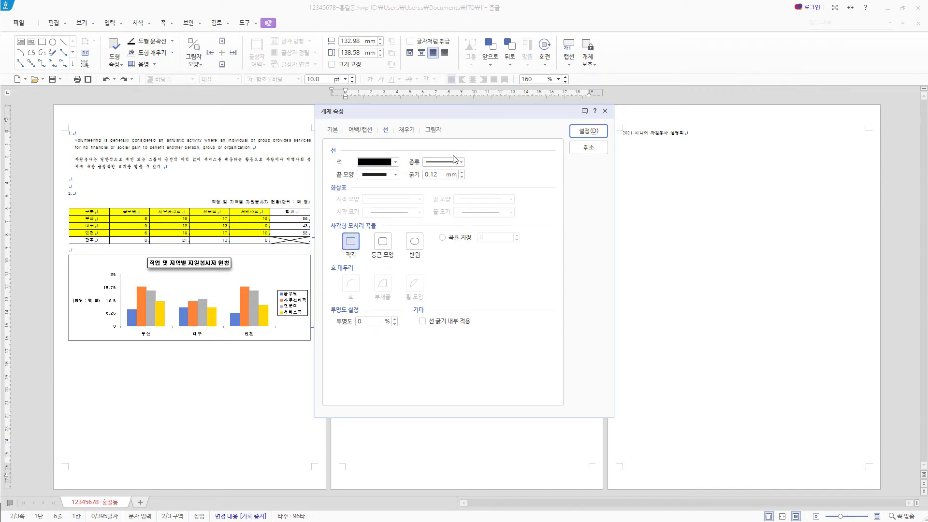
click(407, 130)
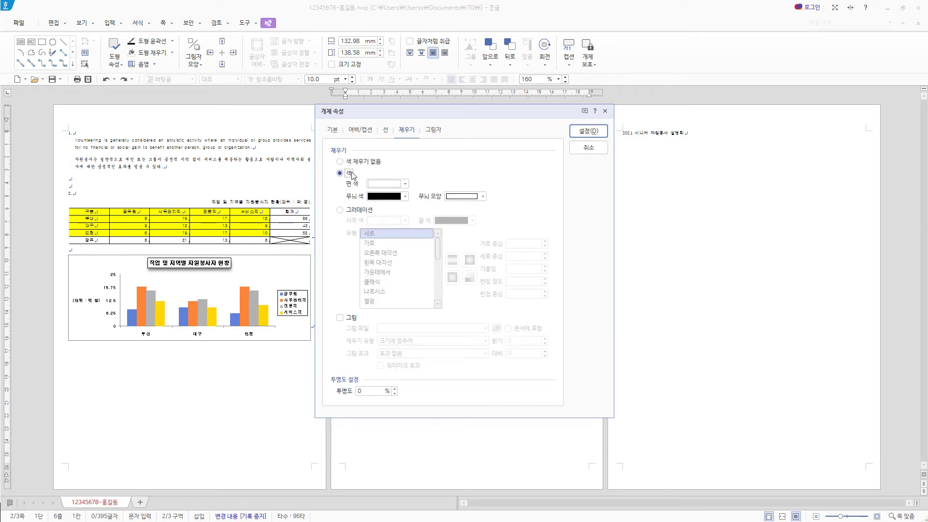
click(406, 183)
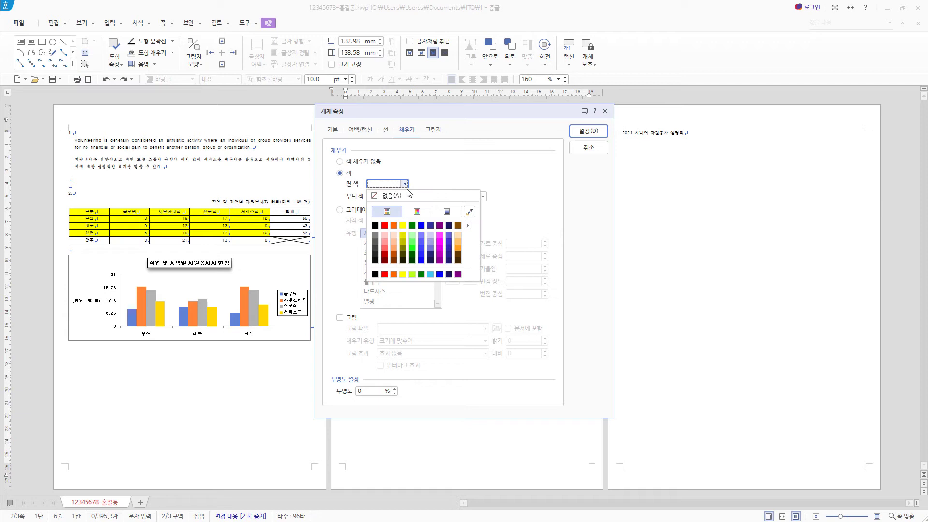
click(411, 240)
click(598, 134)
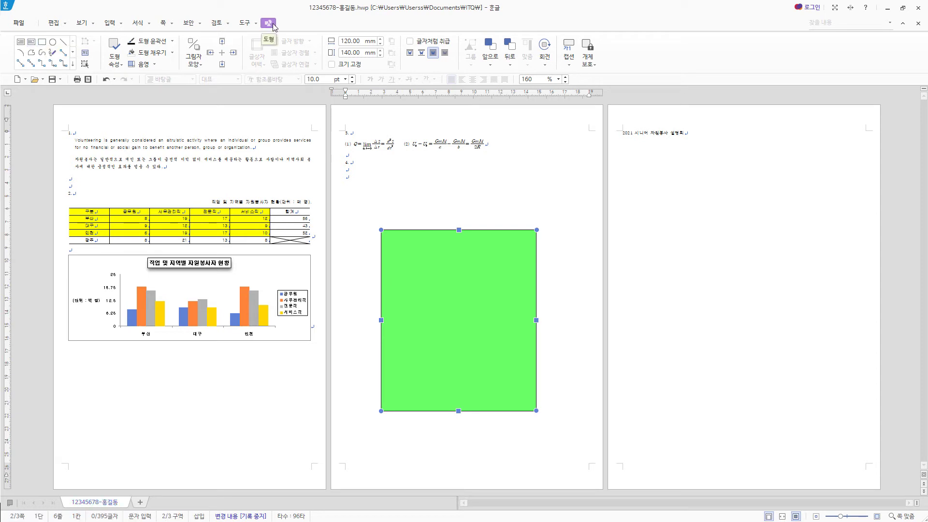
- Draw a text box about 100 mm wide and 21 mm high across the green rectangle's upper edge containing "자원봉사의 효과", and select the box
click(21, 46)
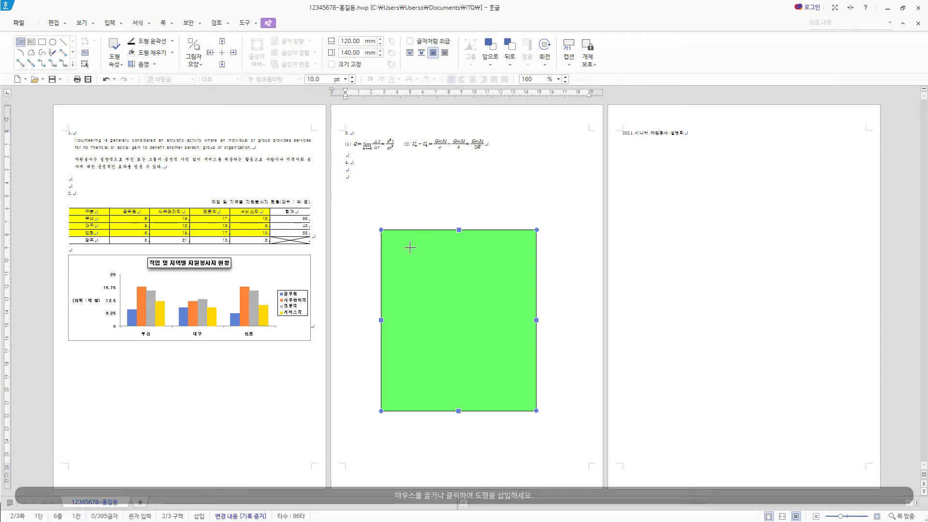
drag(389, 216, 519, 242)
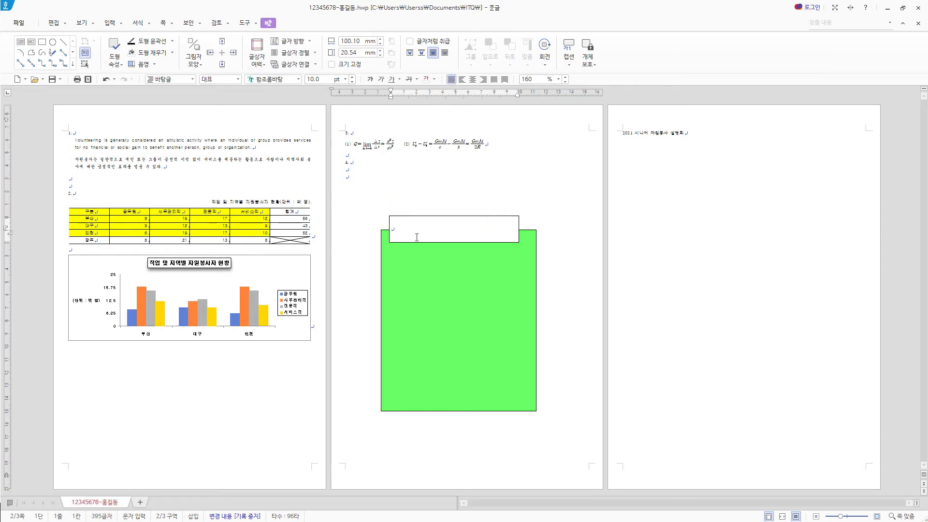
text(자원봉사의 효과)
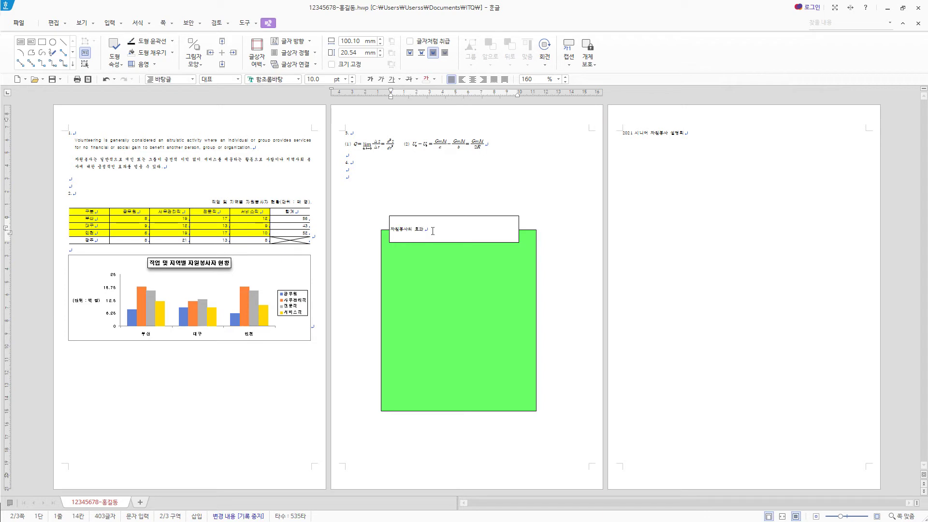
drag(424, 230, 400, 232)
click(438, 227)
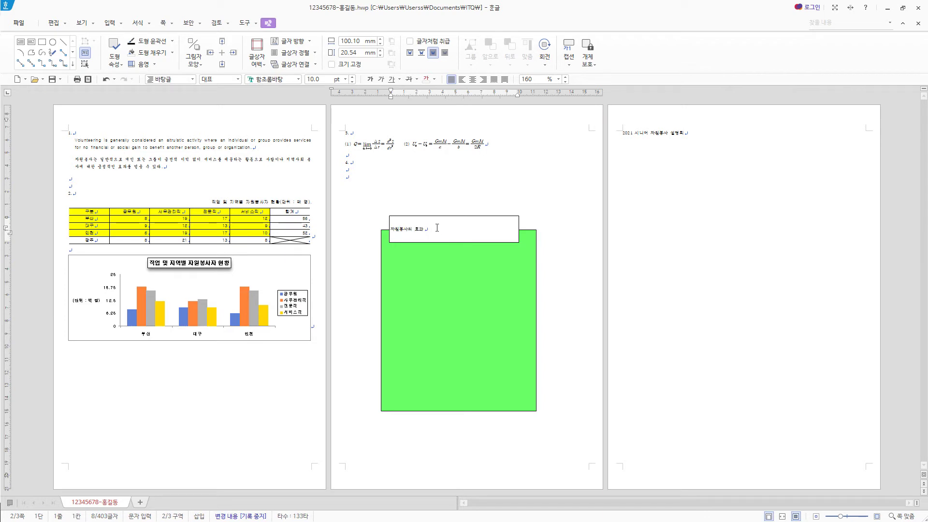
key(Escape)
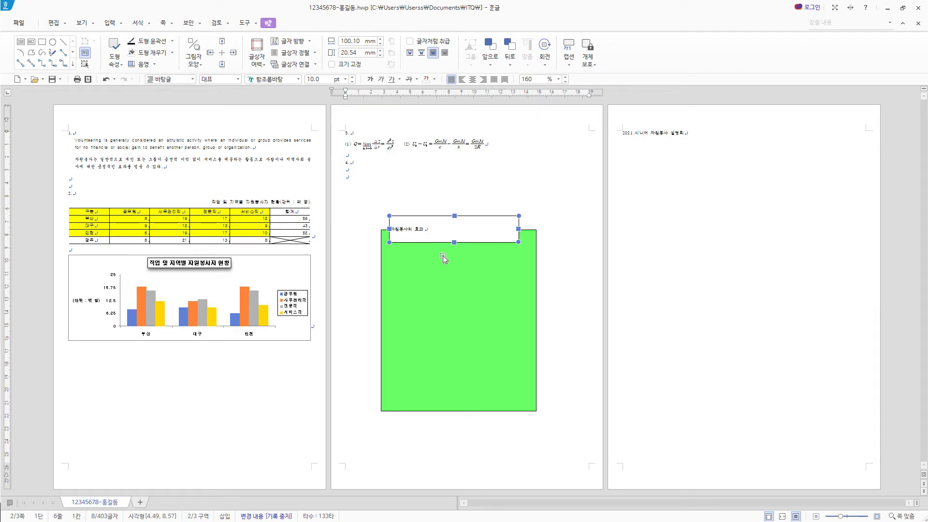
- Format the title text box's text in 굴림 at 24 pt
click(298, 79)
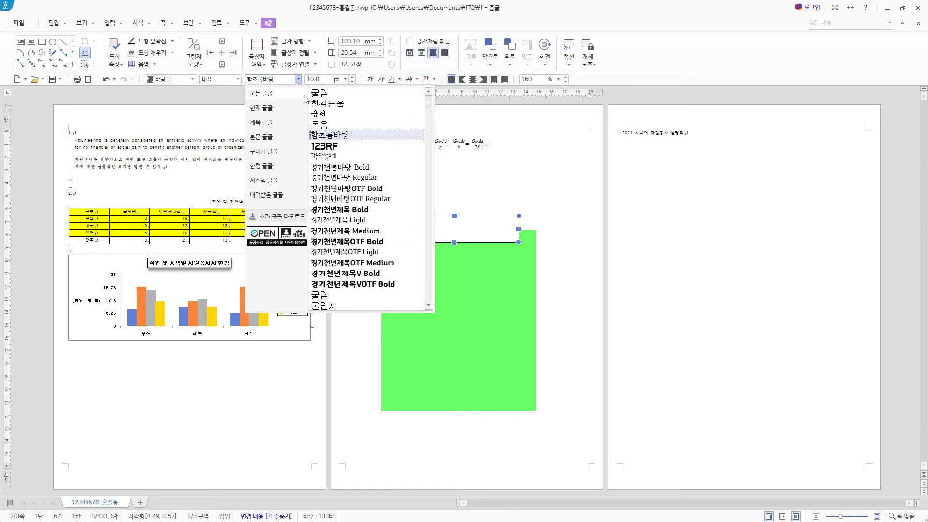
click(337, 92)
click(319, 79)
text(24)
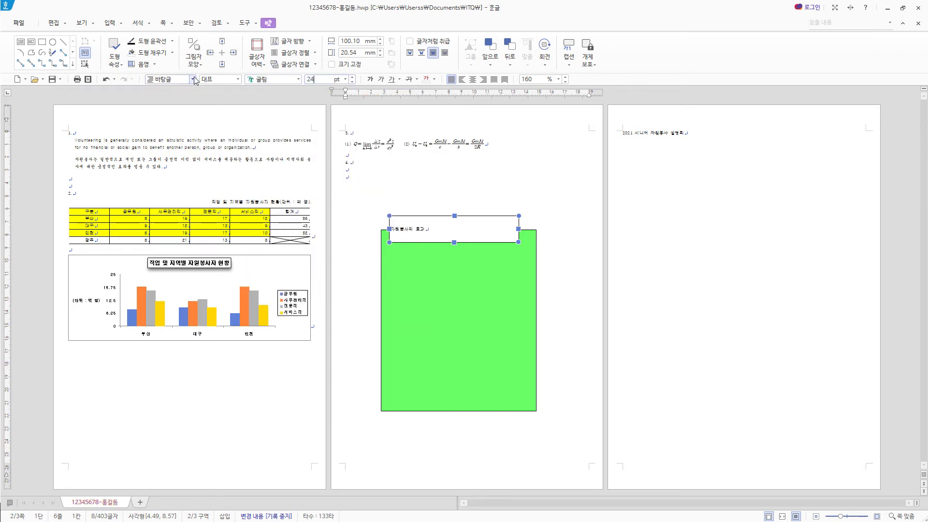
key(Return)
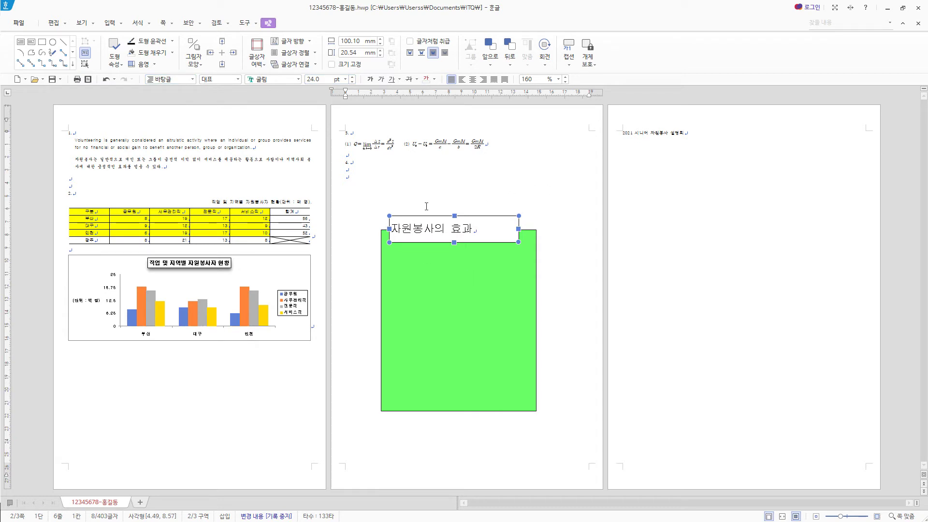
- Switch the colour palette theme to 오피스 and make the title text white
click(434, 80)
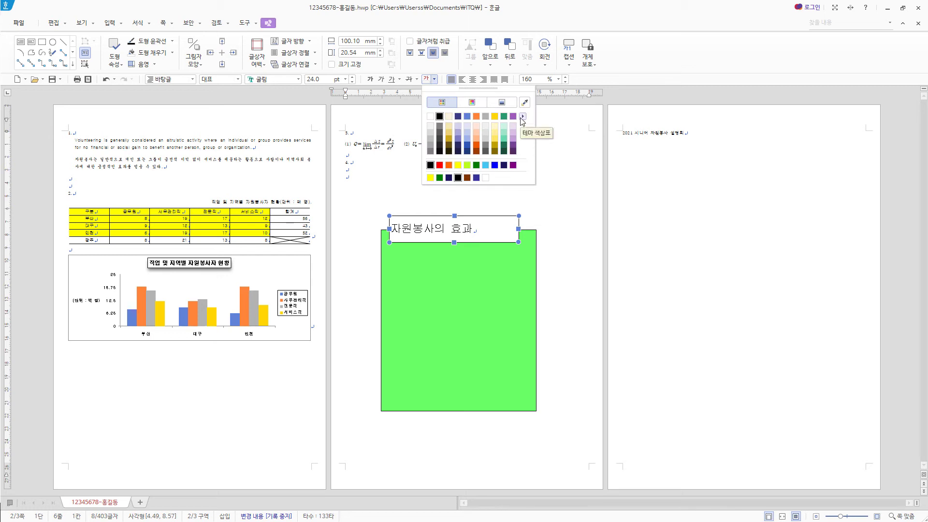
click(522, 117)
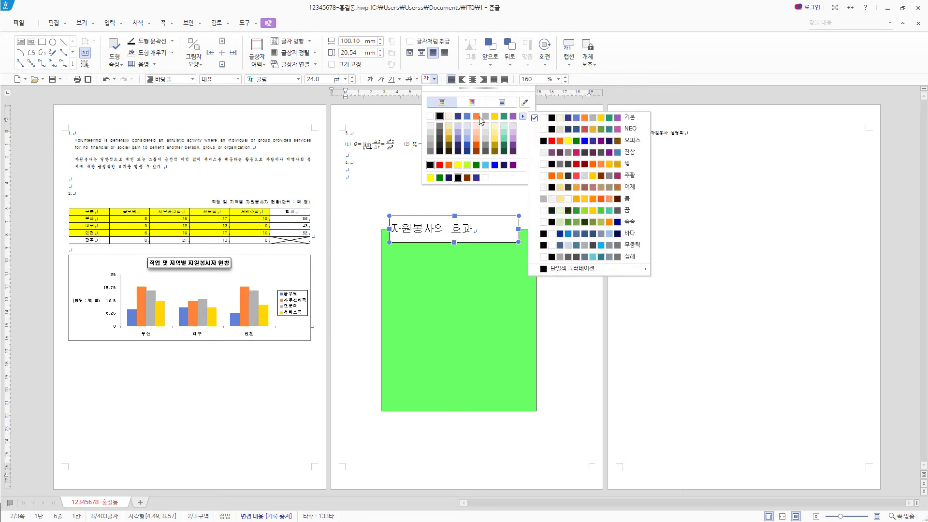
click(580, 140)
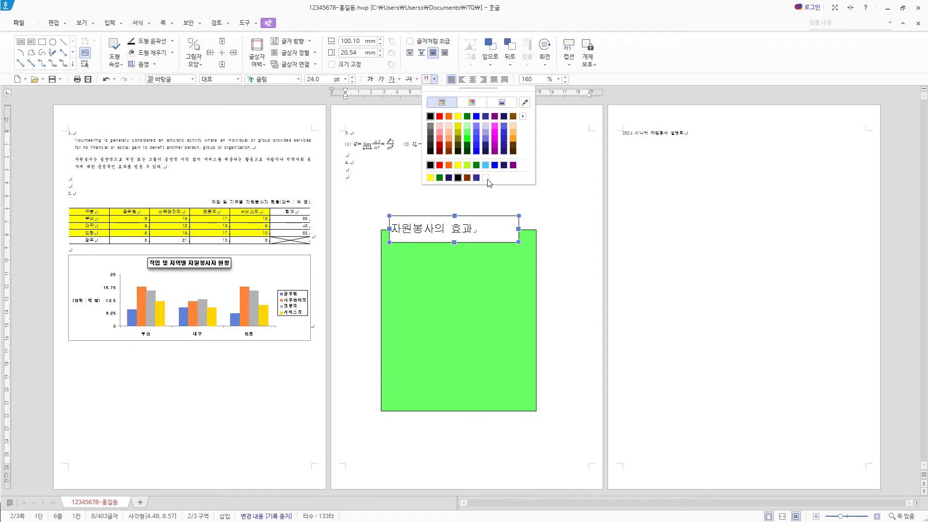
click(472, 103)
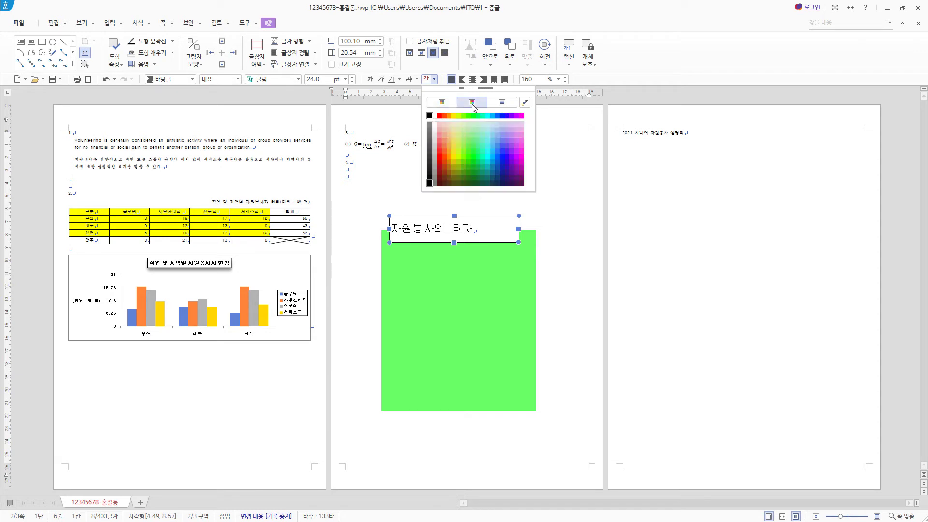
click(434, 116)
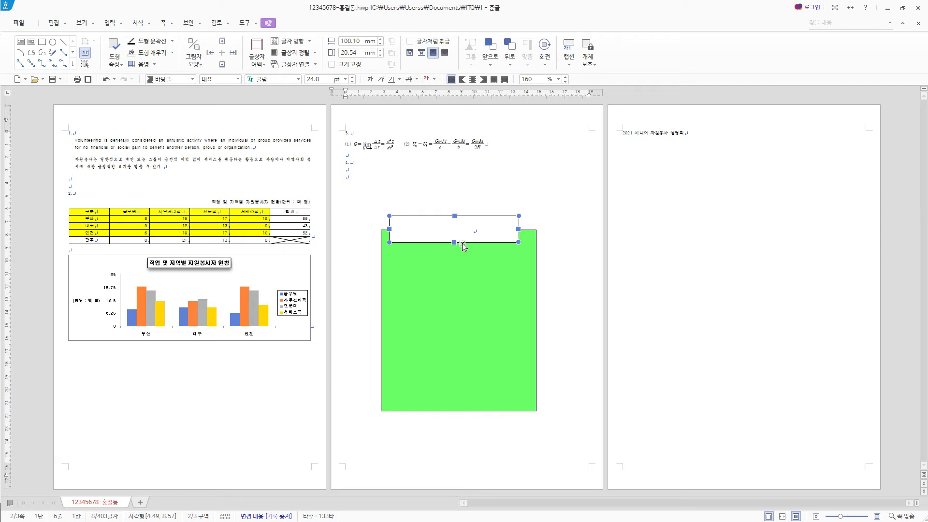
- Set the title text box's size to 90 mm wide and 15 mm high in its object properties
double_click(494, 243)
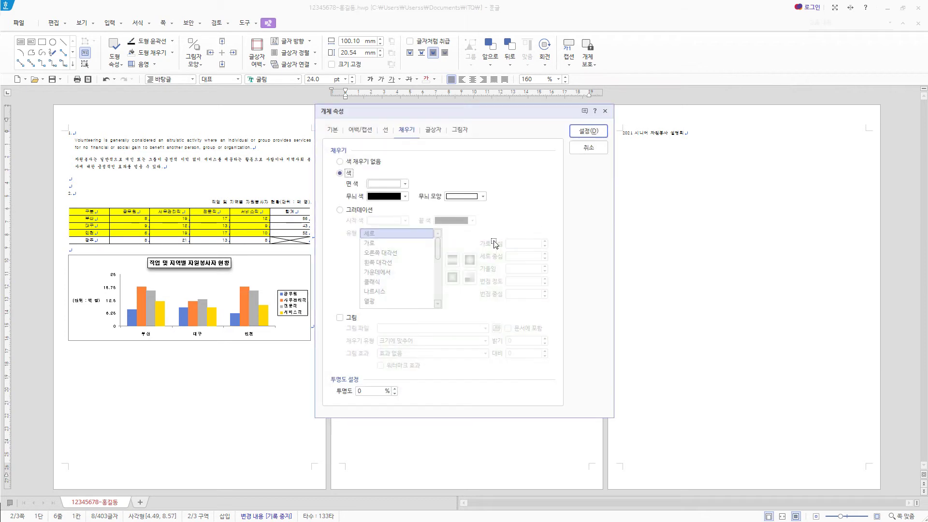
click(333, 129)
text(9)
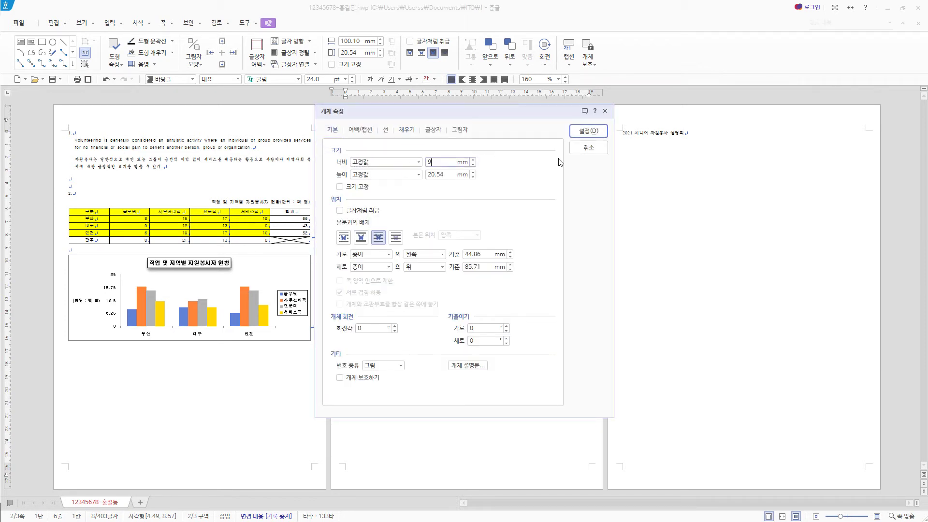
text(0)
key(Tab)
text(1)
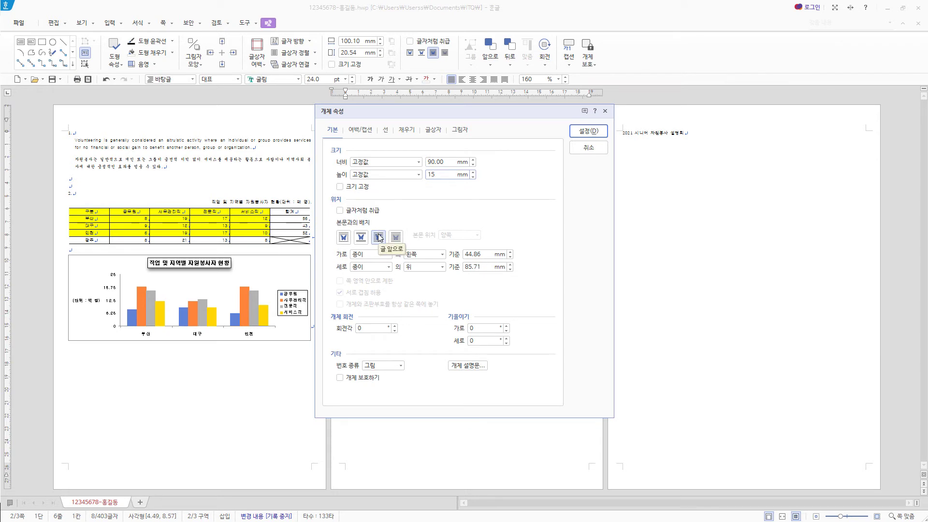
- Give the title text box semicircular (반원) corners and a red fill
click(386, 135)
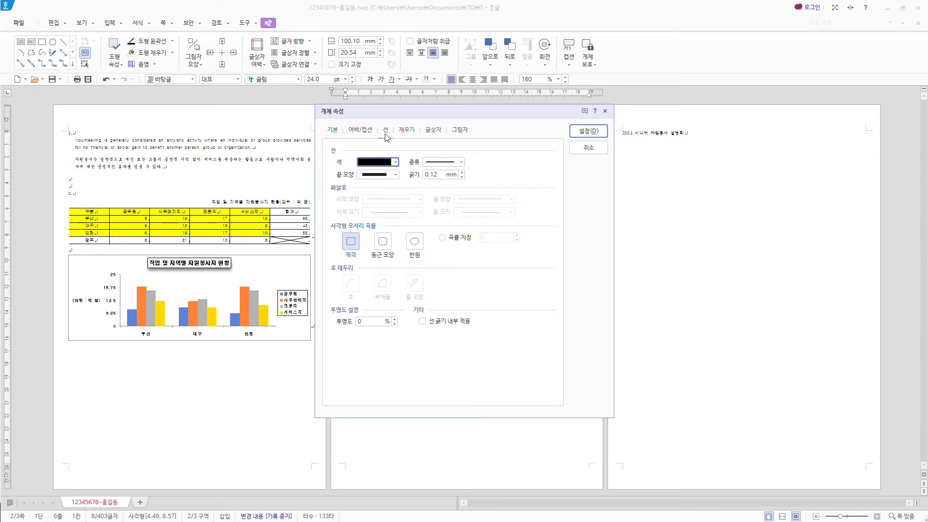
click(419, 244)
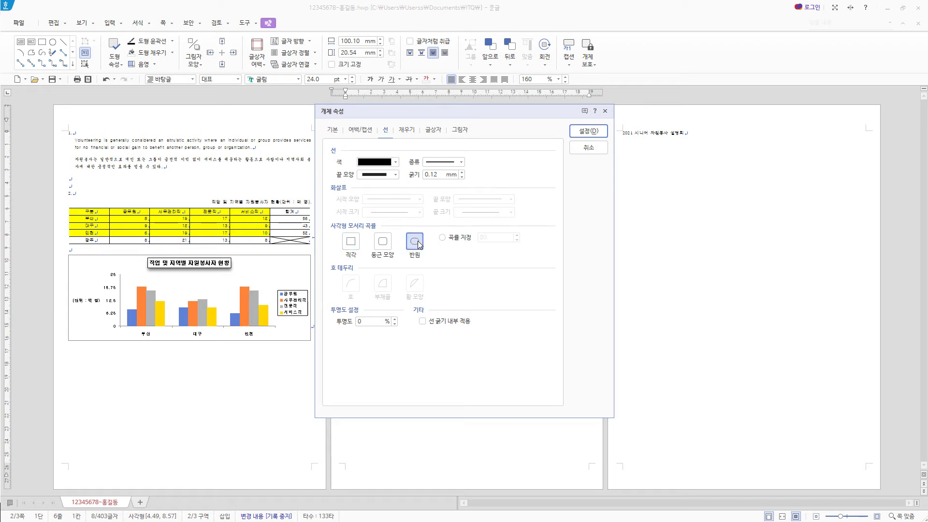
click(407, 129)
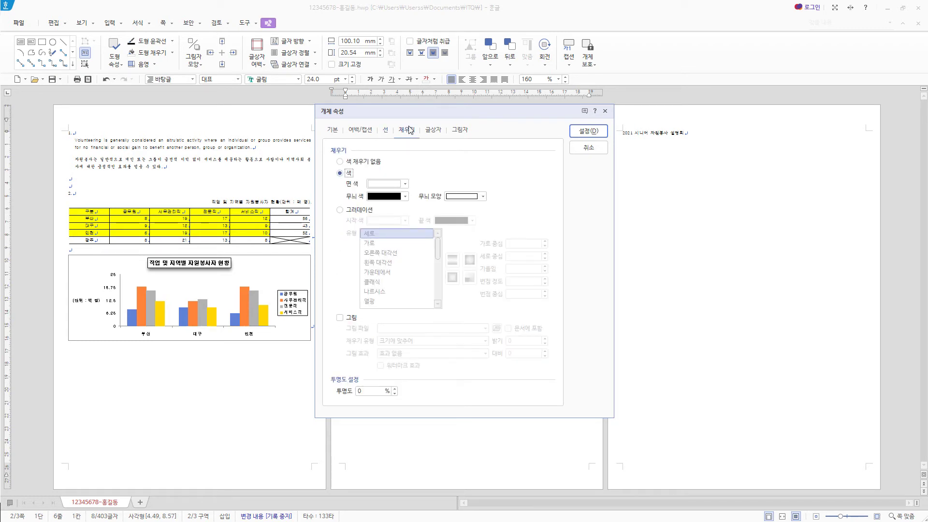
click(405, 184)
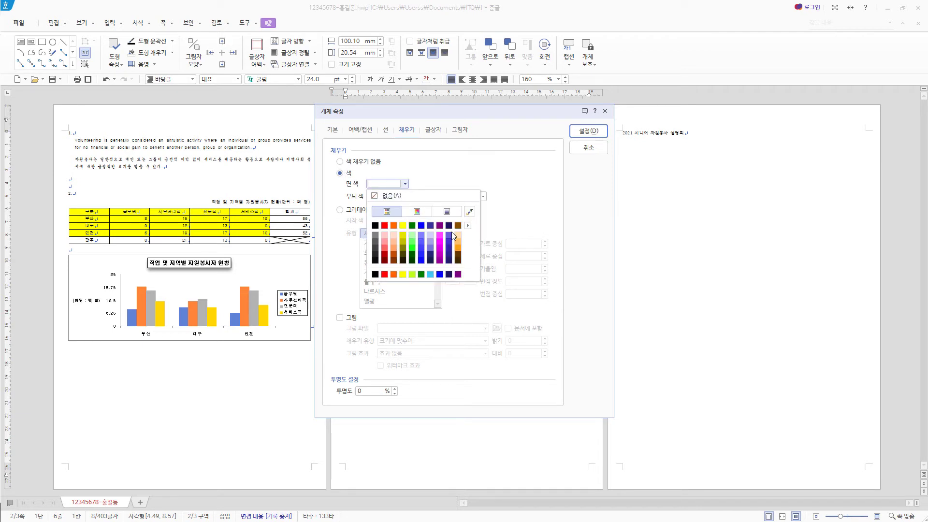
click(385, 225)
- Centre the title text vertically and horizontally inside its text box
click(434, 131)
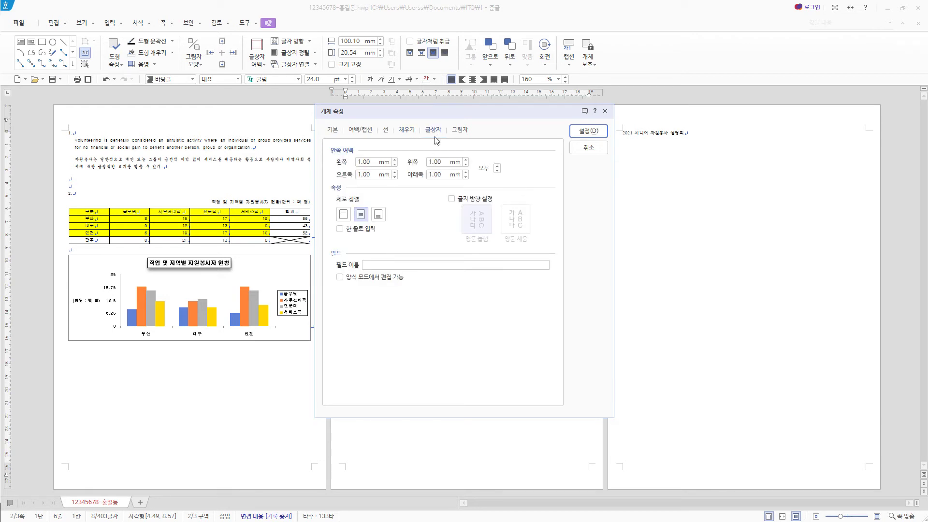
click(366, 218)
click(589, 130)
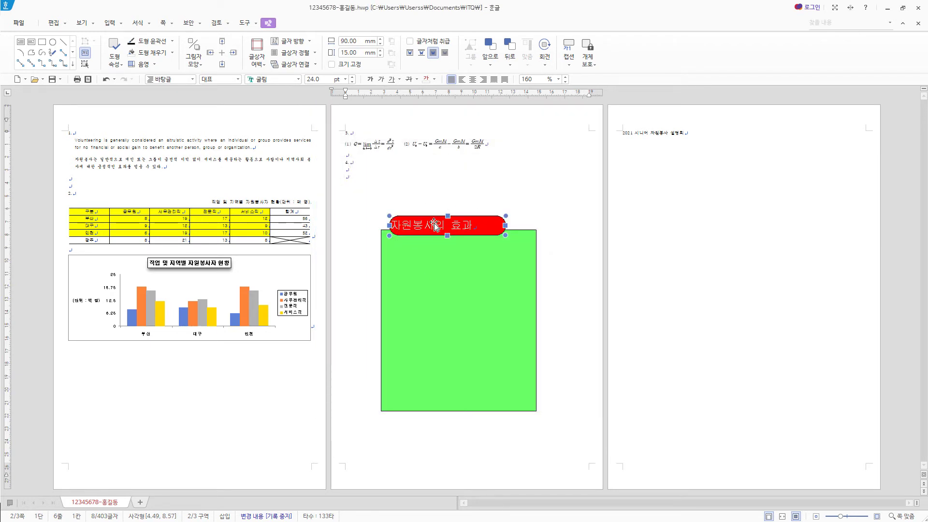
click(473, 81)
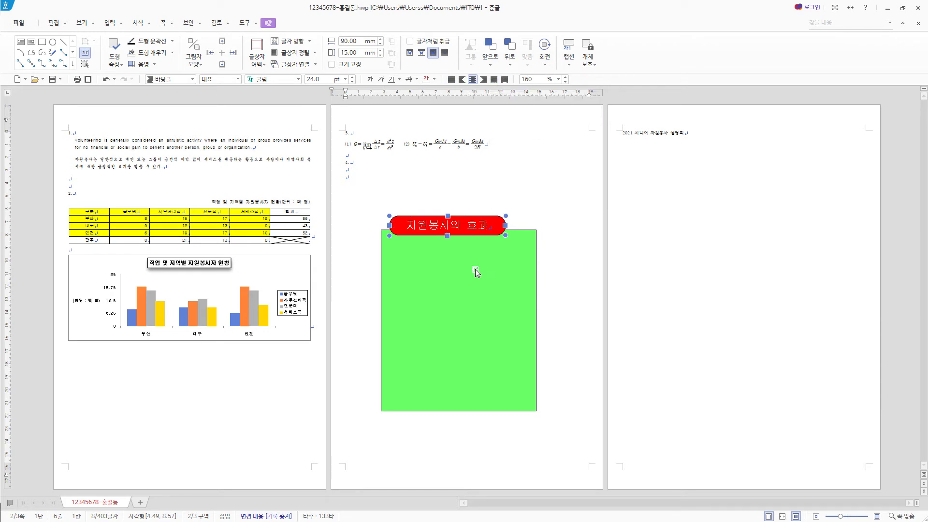
- Move the title box onto the green rectangle's upper edge and align both shapes on their horizontal centres
drag(505, 235, 504, 238)
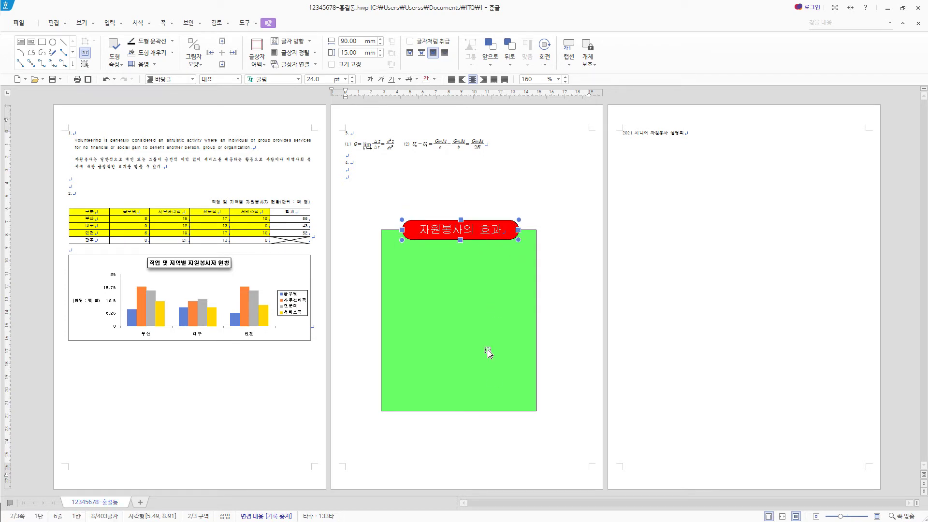
shift+click(486, 315)
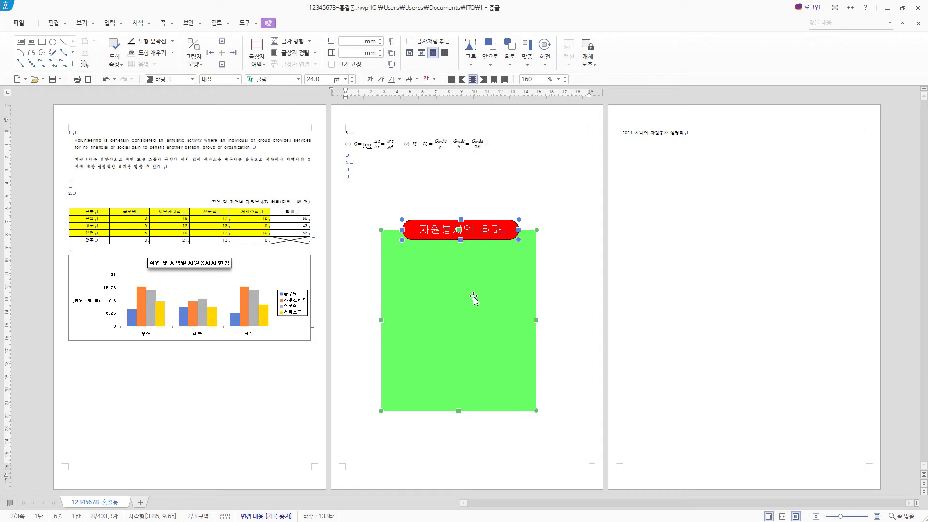
click(530, 69)
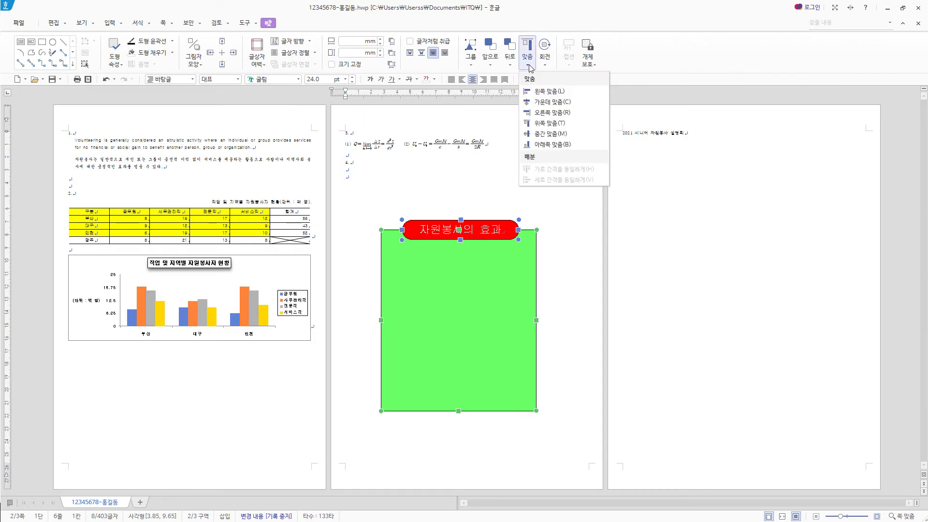
click(539, 102)
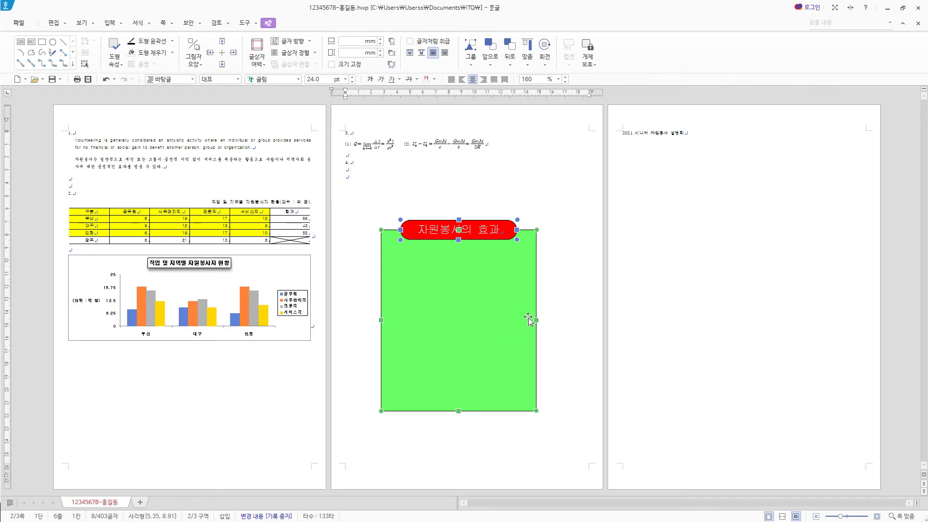
- Draw a rectangle in the lower-left part of the green rectangle and set its size to 55 mm wide and 75 mm high
click(41, 43)
drag(388, 307, 473, 399)
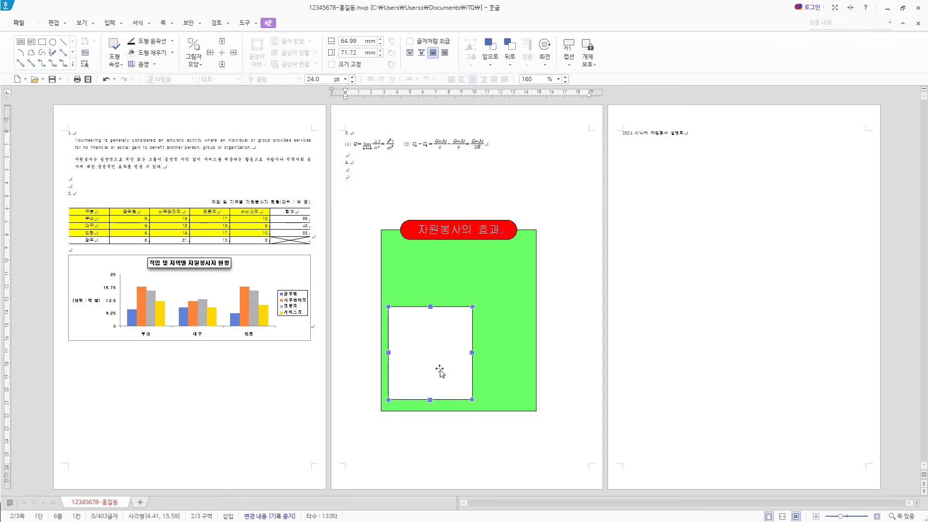
key(p)
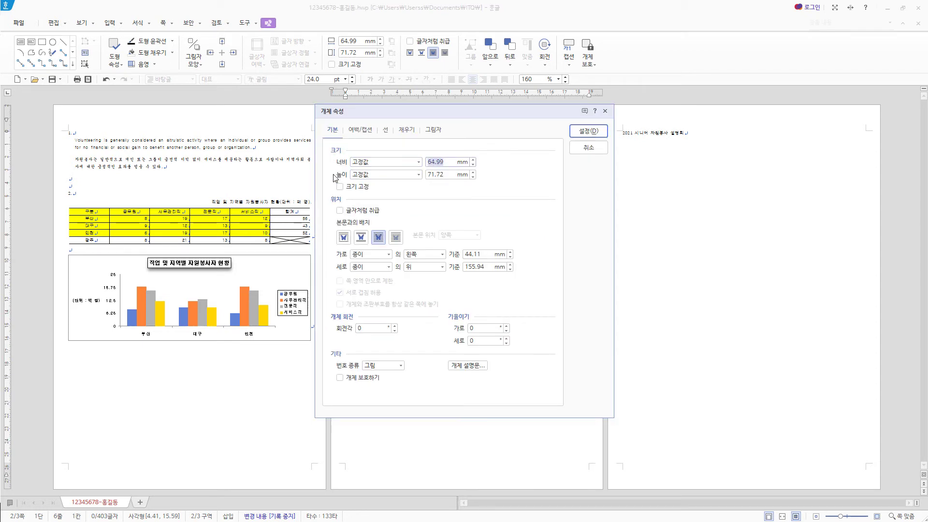
text(55)
key(Tab)
key(Tab)
text(7)
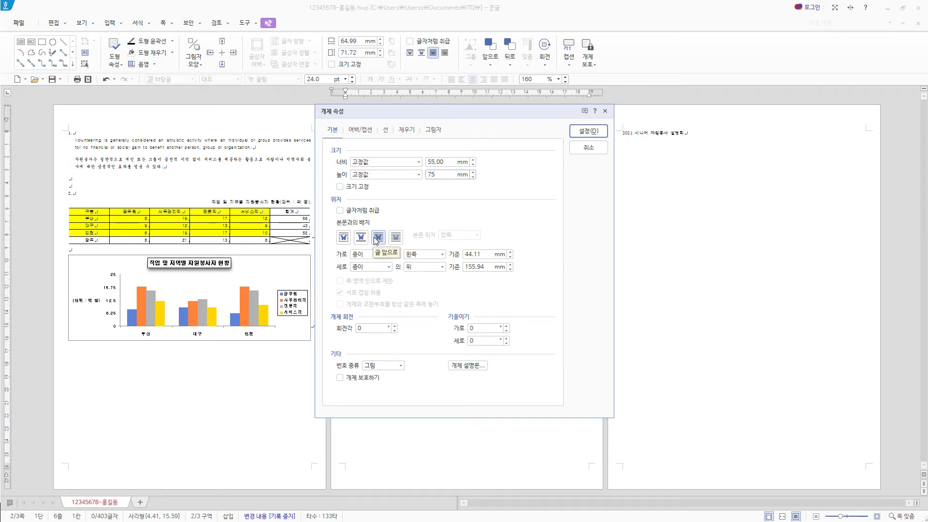
- Give the new rectangle rounded (둥근 모양) corners and a light orange fill
click(384, 132)
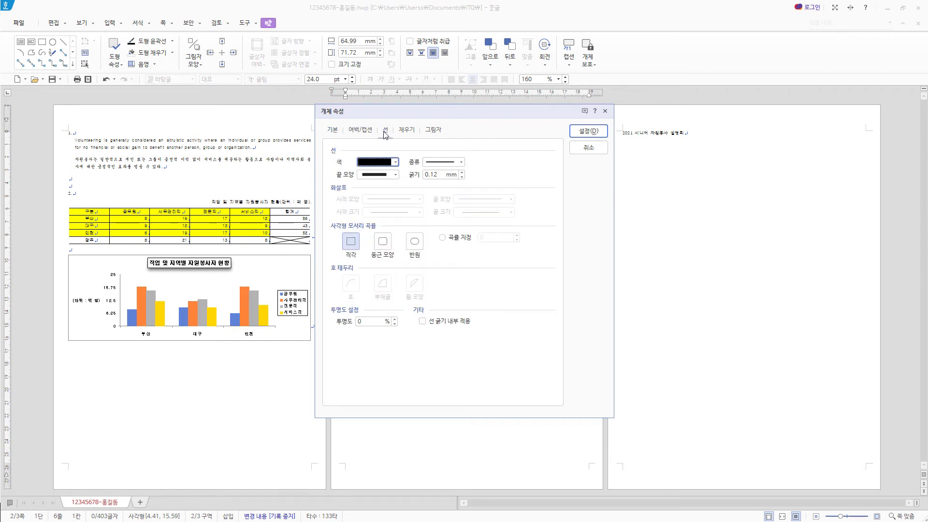
click(390, 251)
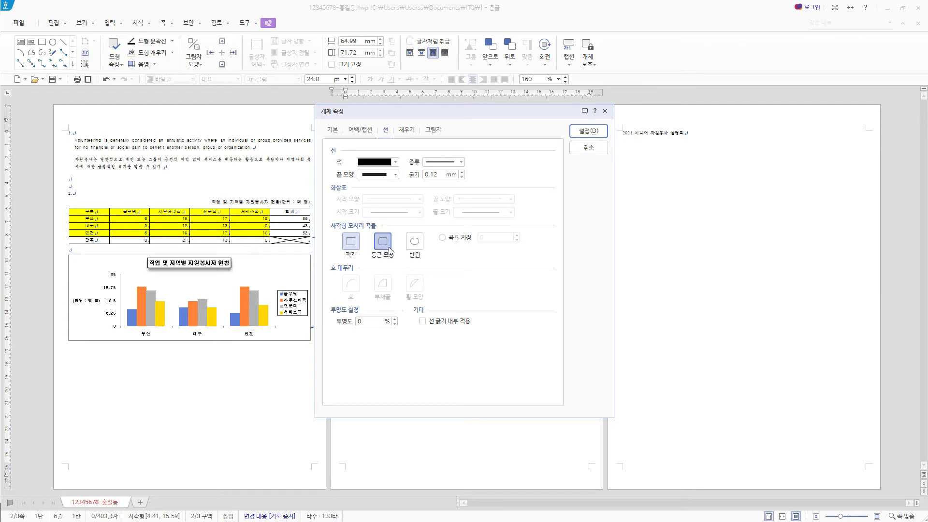
click(414, 133)
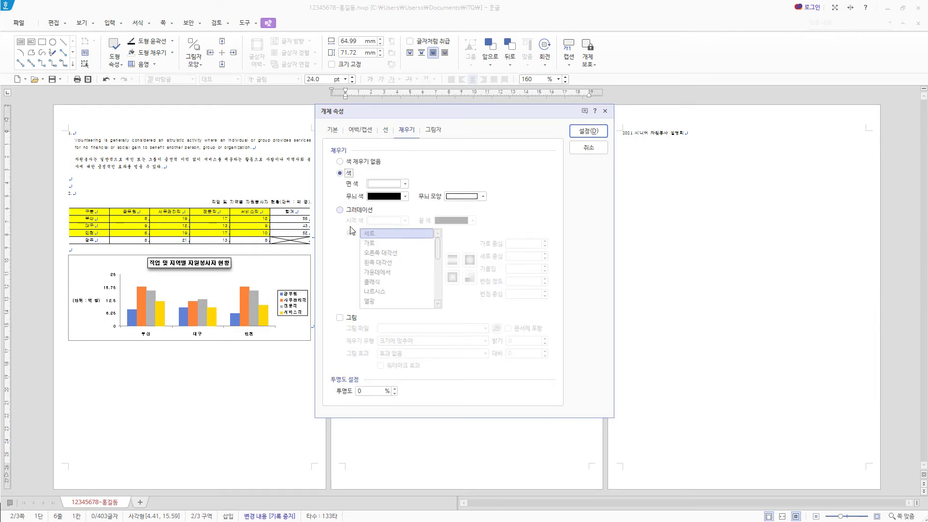
click(406, 184)
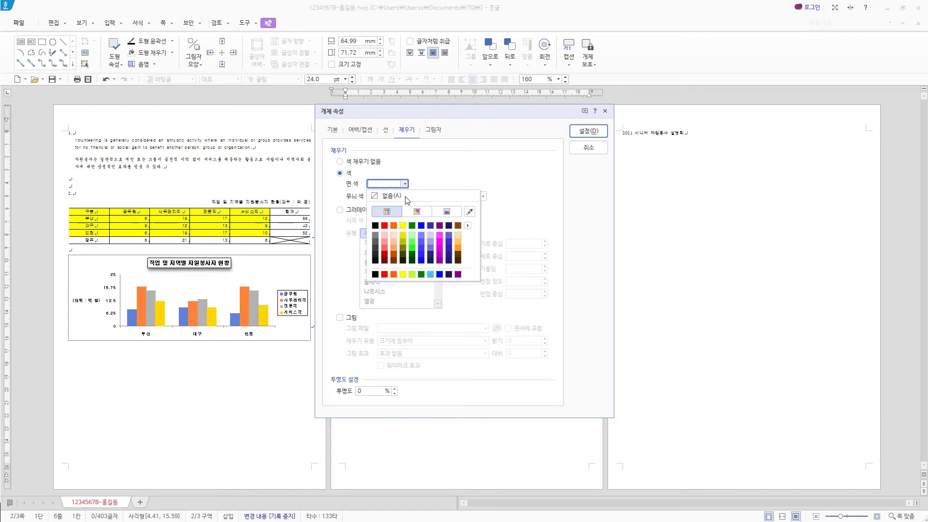
click(458, 244)
click(604, 132)
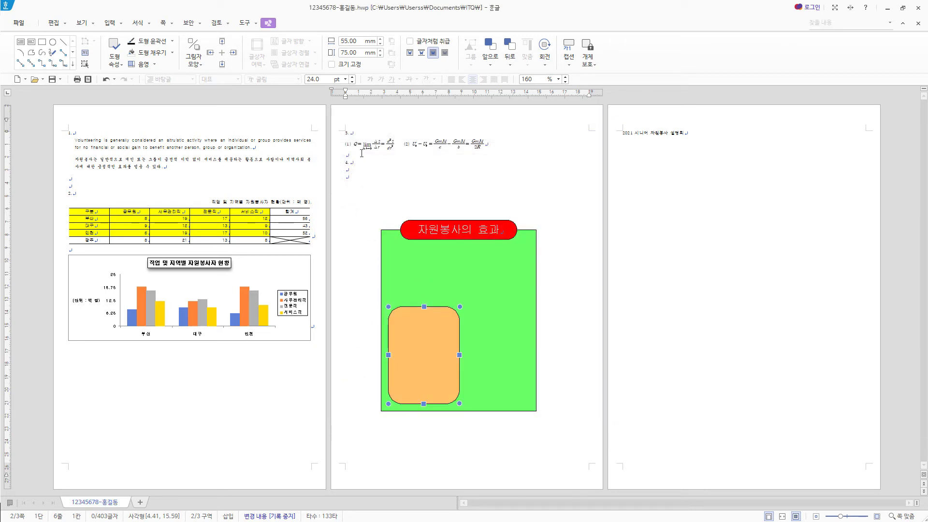
- Start inserting a picture and browse to the ITQ folder in the documents (문서) location
click(109, 23)
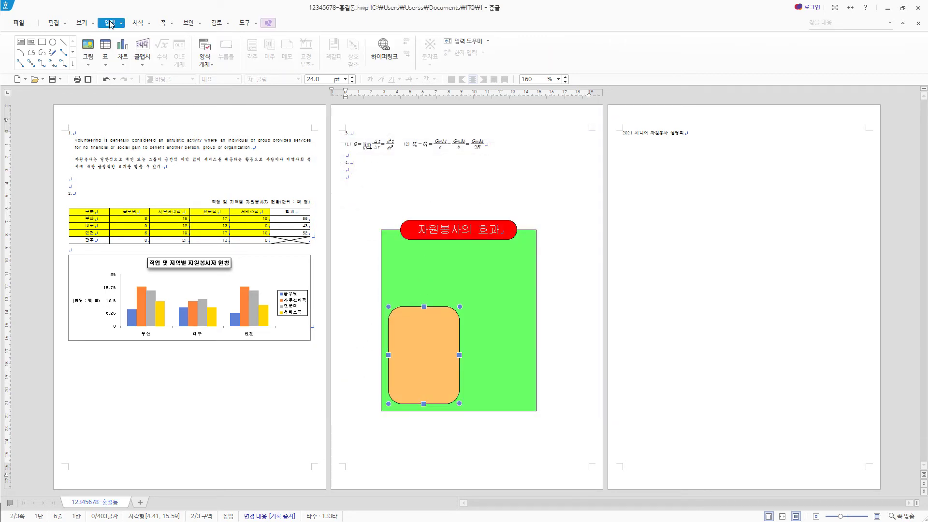
click(88, 46)
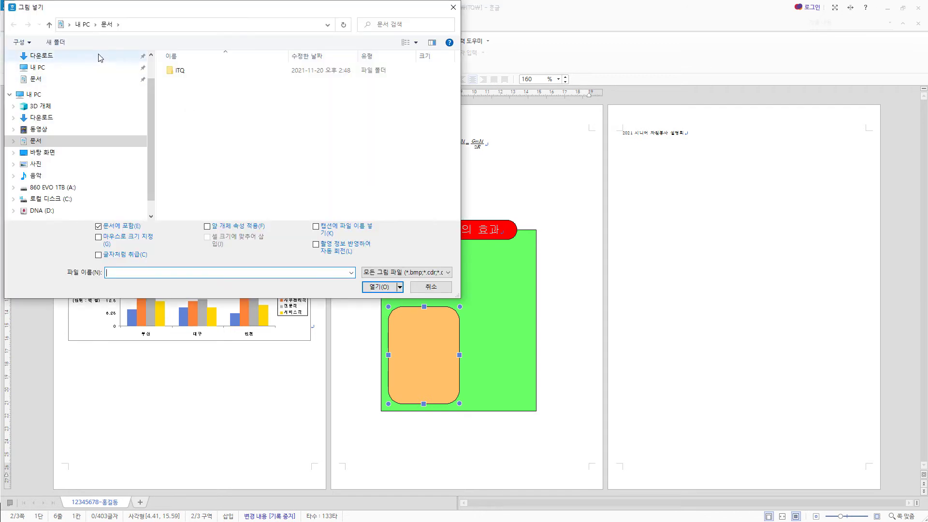
click(178, 73)
double_click(178, 72)
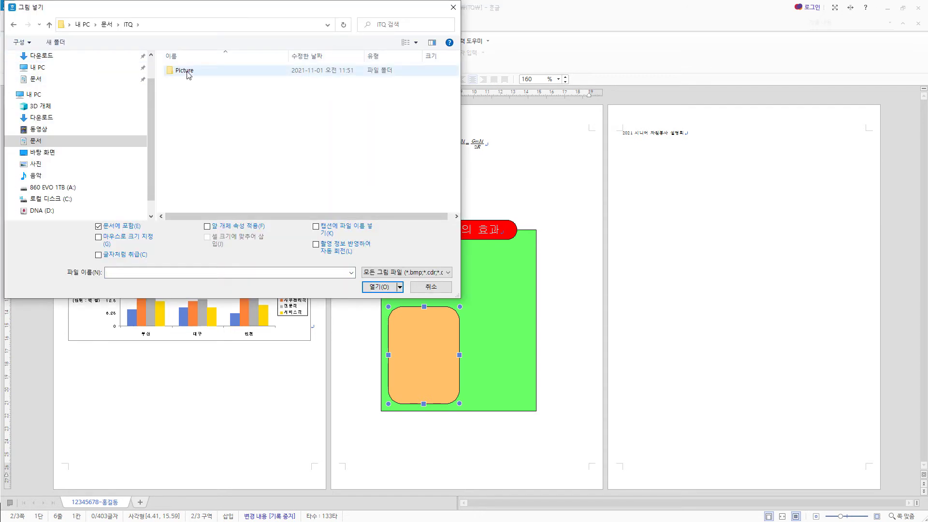
- Insert the JPG picture 로고1.jpg from the ITQ Picture folder on the second page, above the green rectangle
double_click(188, 73)
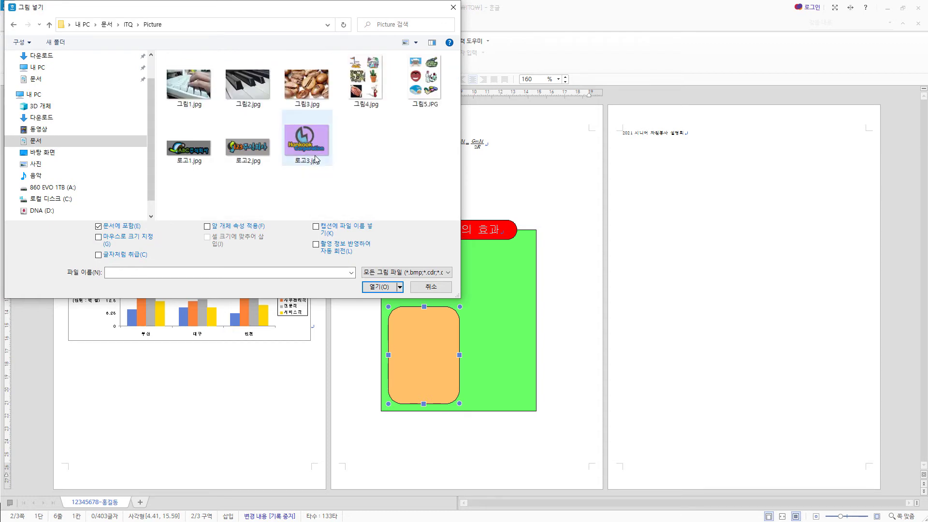
click(417, 272)
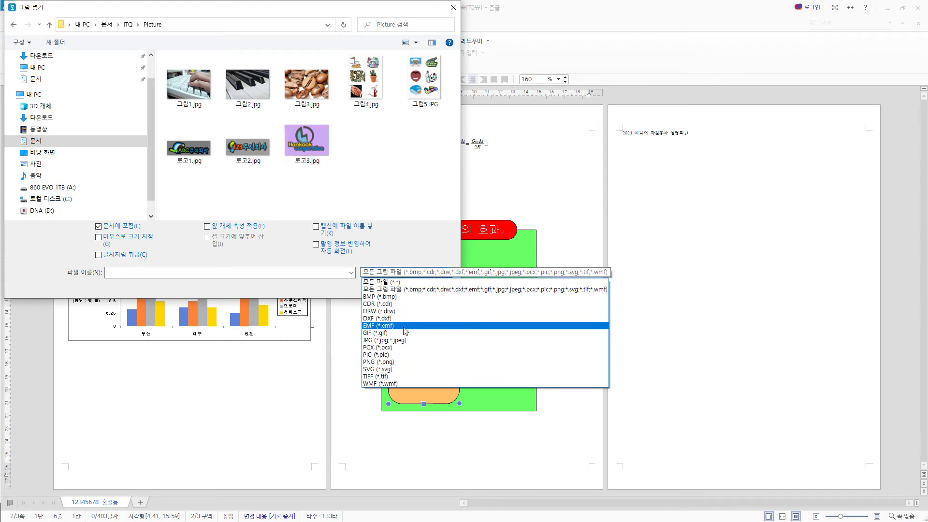
click(404, 340)
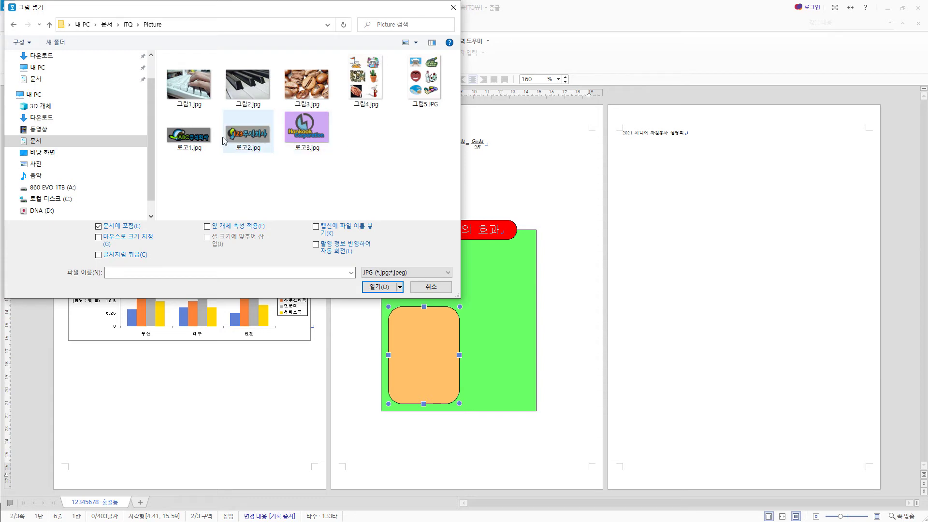
click(208, 141)
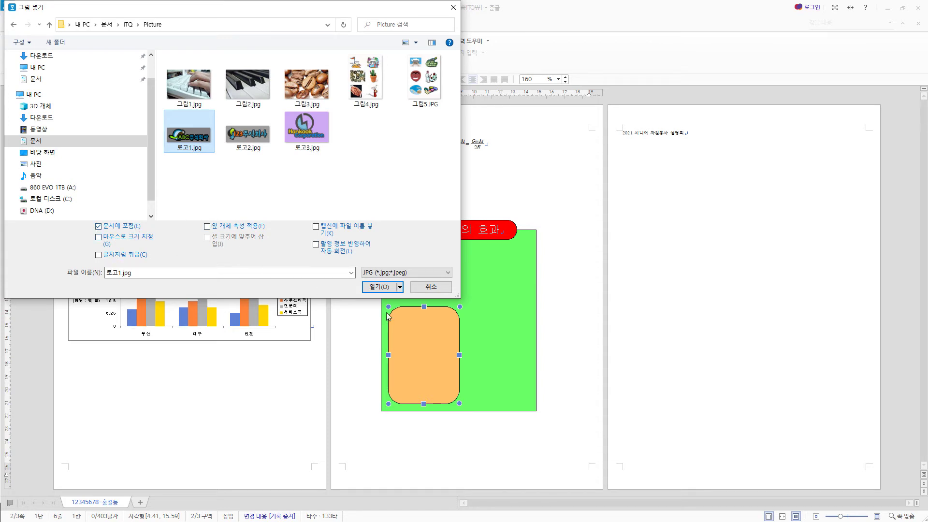
click(384, 288)
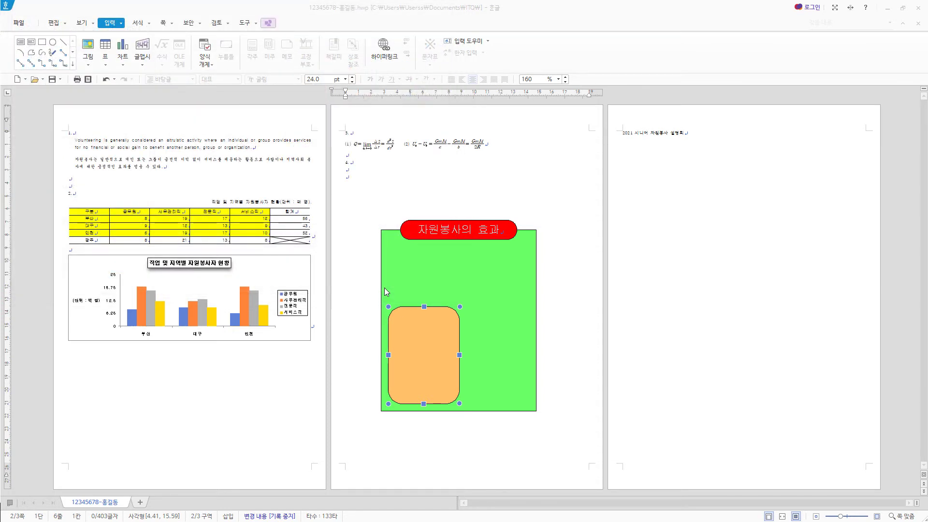
click(385, 219)
drag(378, 197, 372, 217)
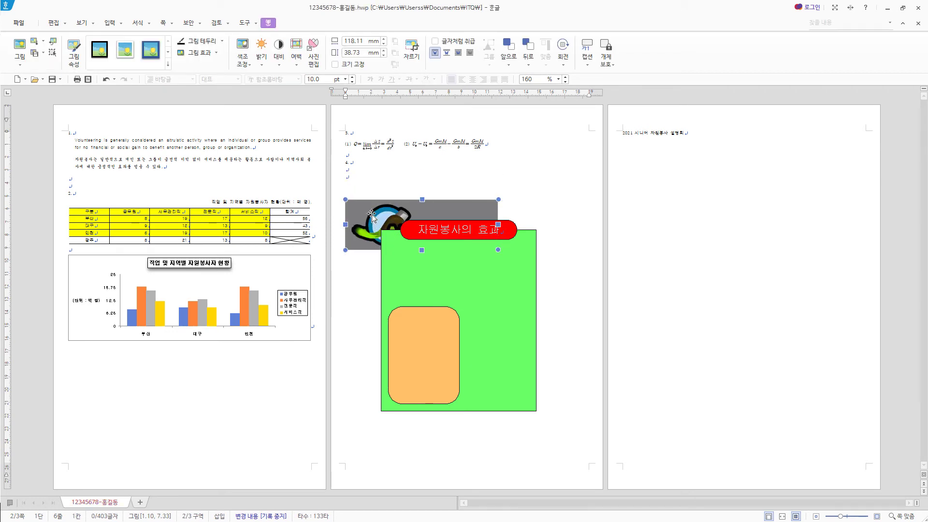
- Set the logo picture's size to 40 mm wide by 30 mm high and its text wrapping to in front of text
double_click(373, 216)
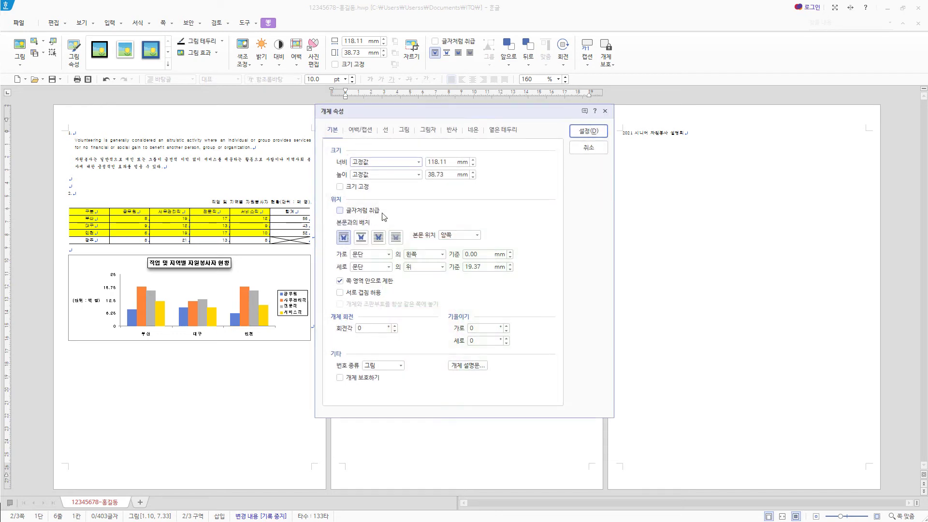
text(40)
key(Tab)
key(Tab)
text(3)
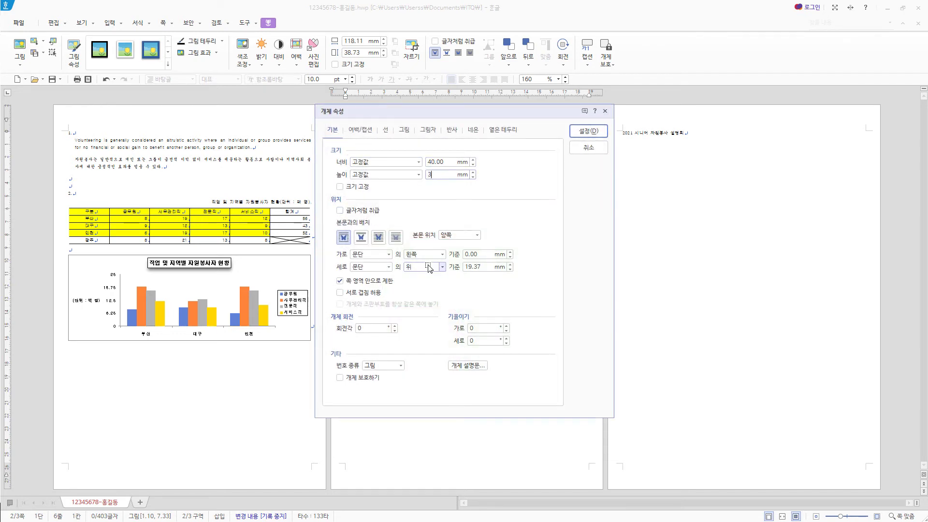
click(376, 240)
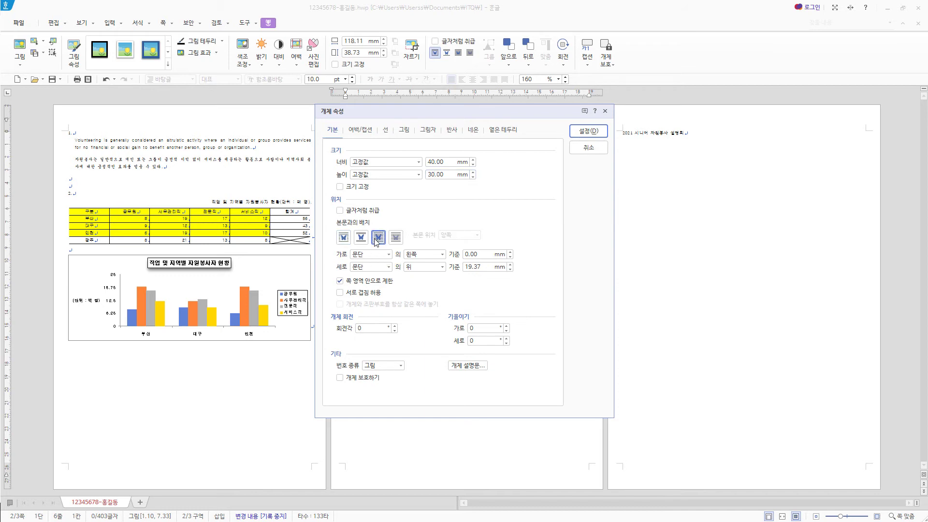
- Apply the grayscale (회색조) picture effect to the logo and place it on the green rectangle above the orange shape
click(408, 132)
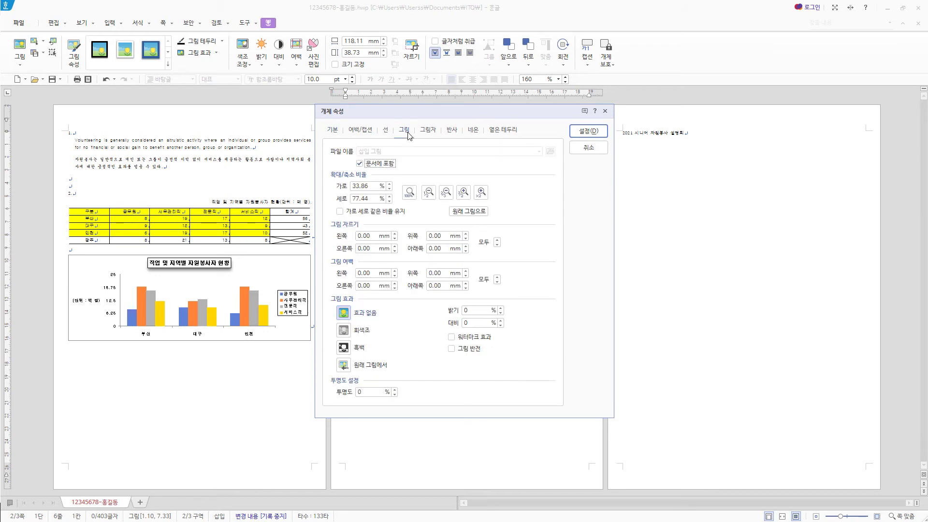
click(368, 334)
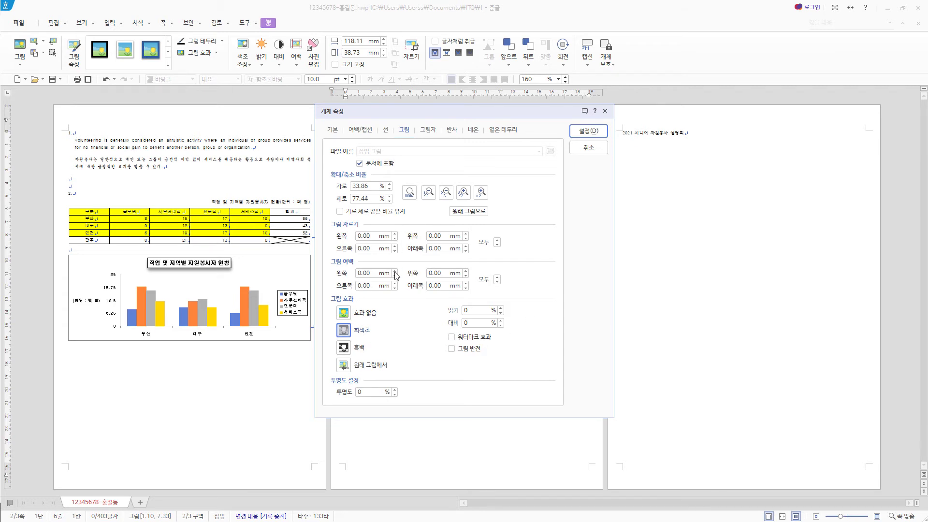
click(603, 137)
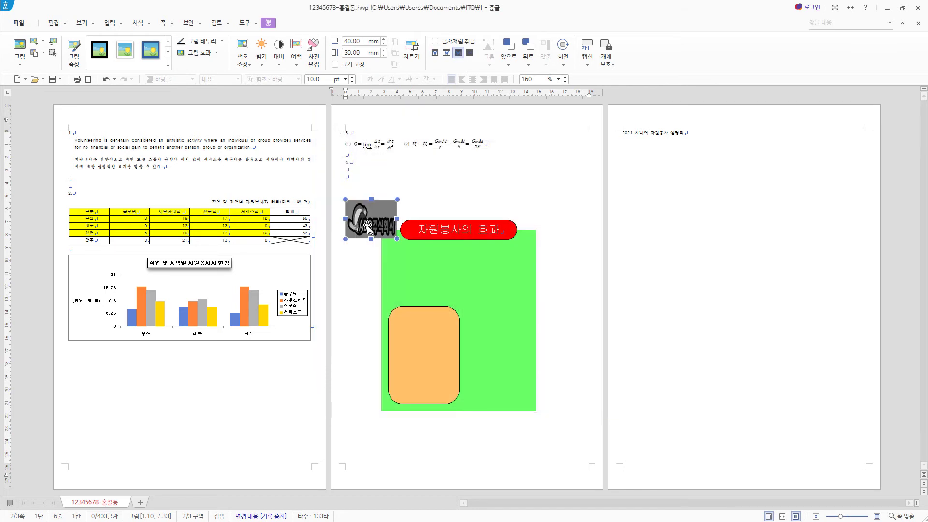
drag(384, 229, 434, 284)
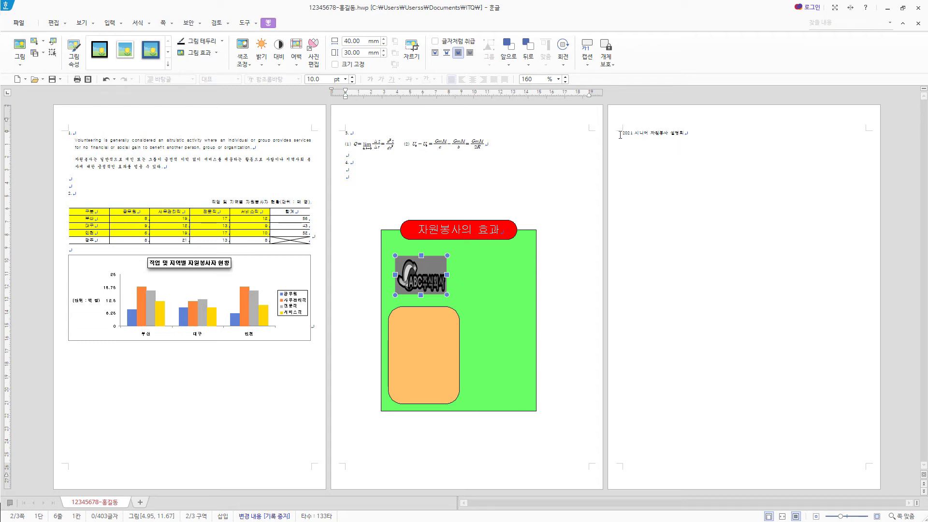
- Add a hyperlink from the logo picture to the 자원봉사 bookmark in the current document
right_click(433, 275)
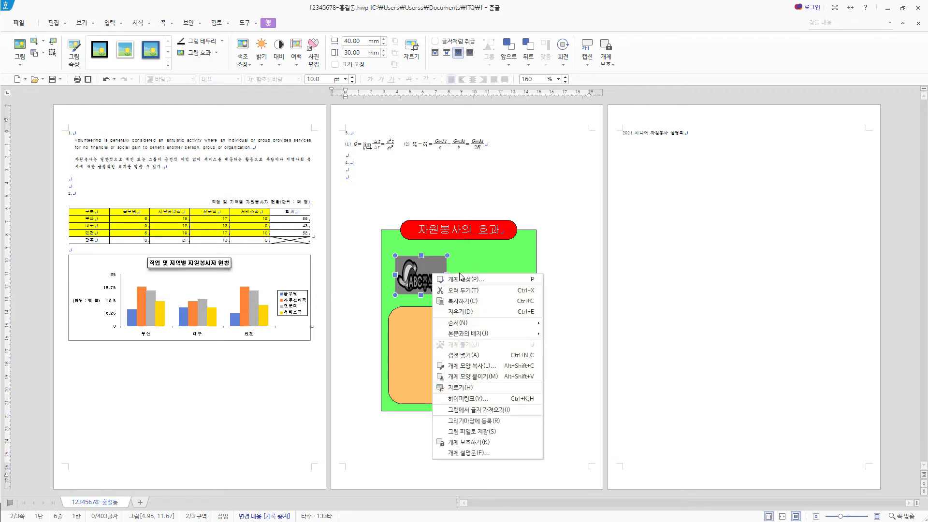
click(474, 400)
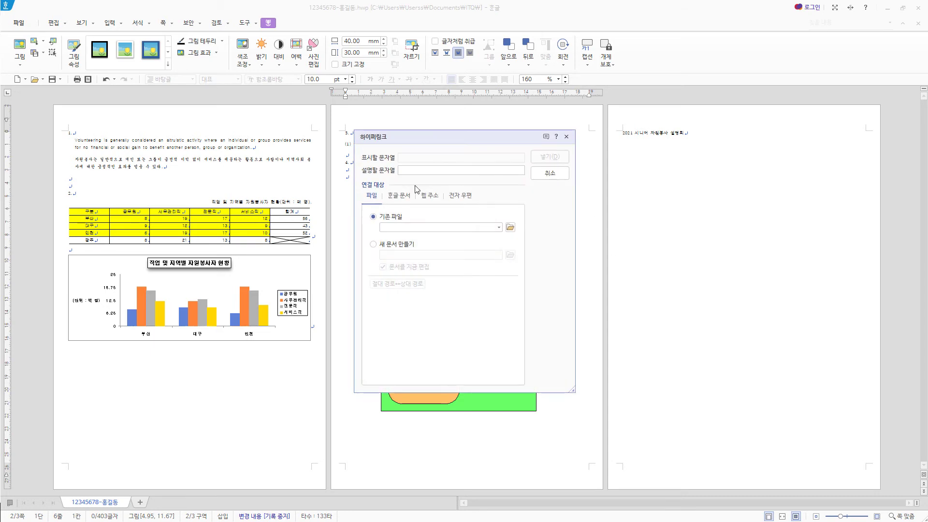
click(400, 196)
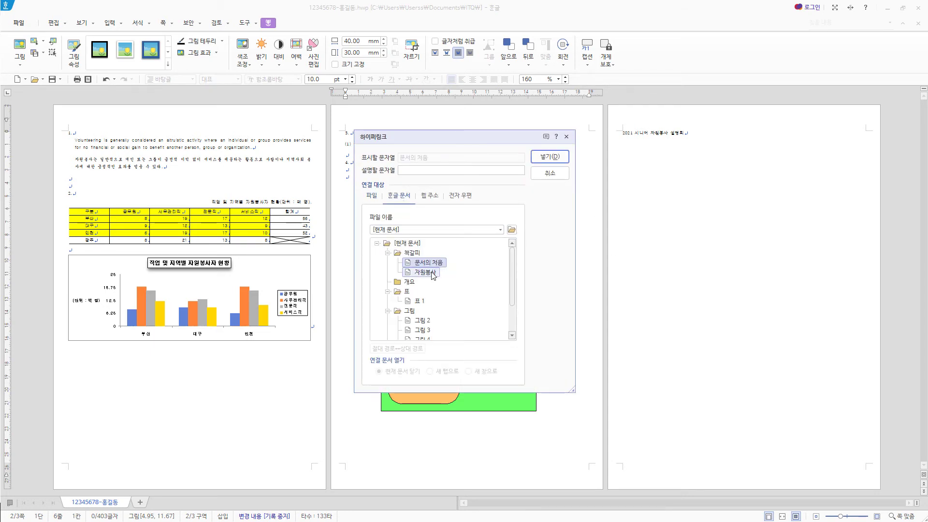
click(432, 273)
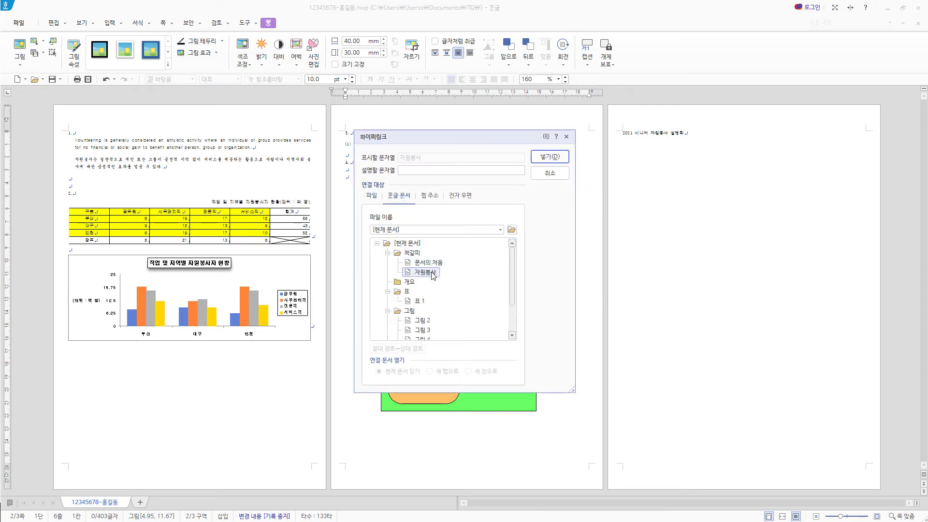
click(555, 157)
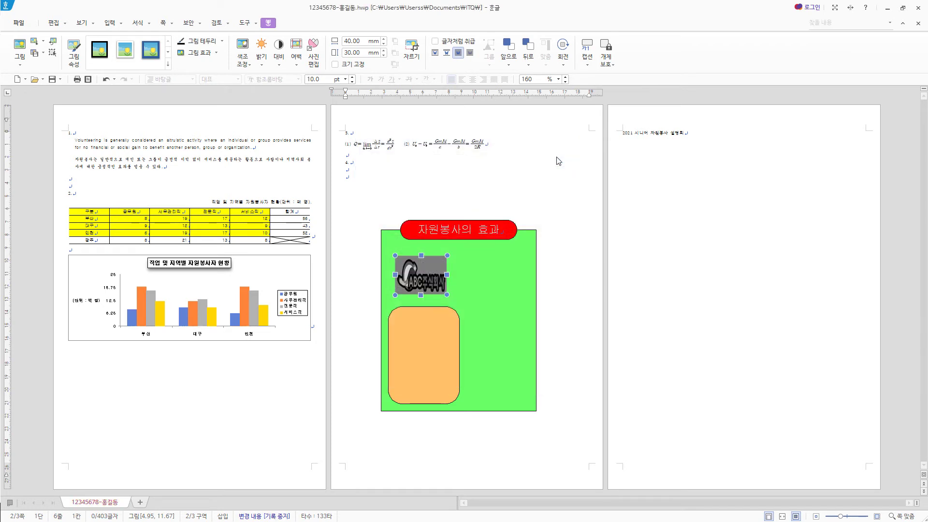
- Insert a 글맵시 word art reading 자원봉사 with the 역갈매기형 수정 shape and the 궁서 font
click(111, 23)
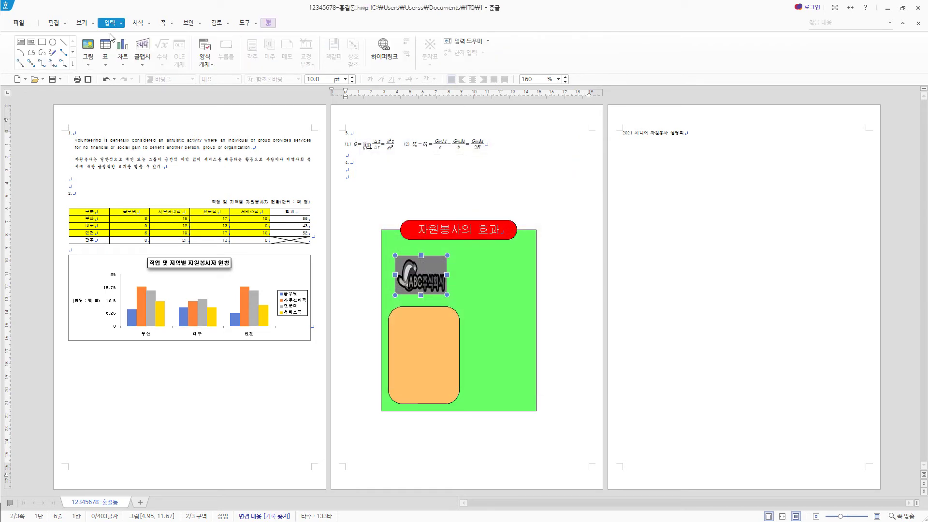
click(146, 51)
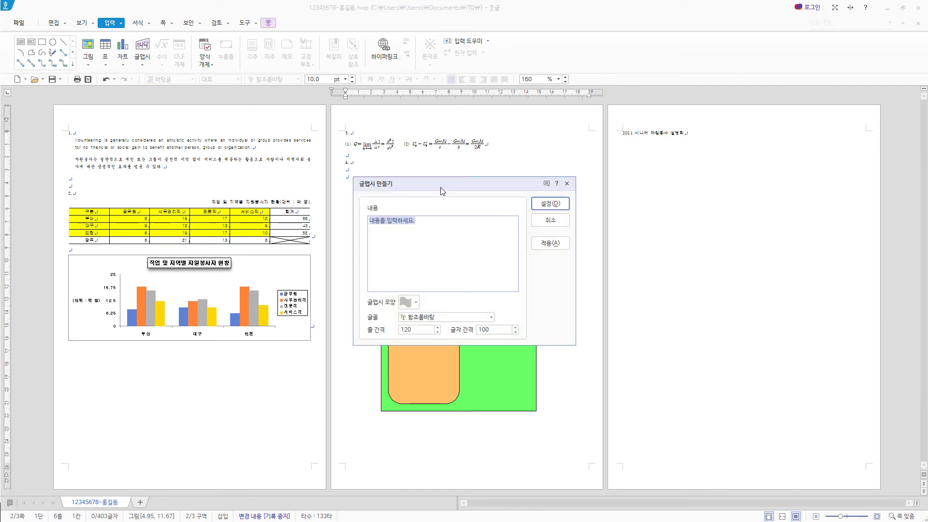
text(자원봉사)
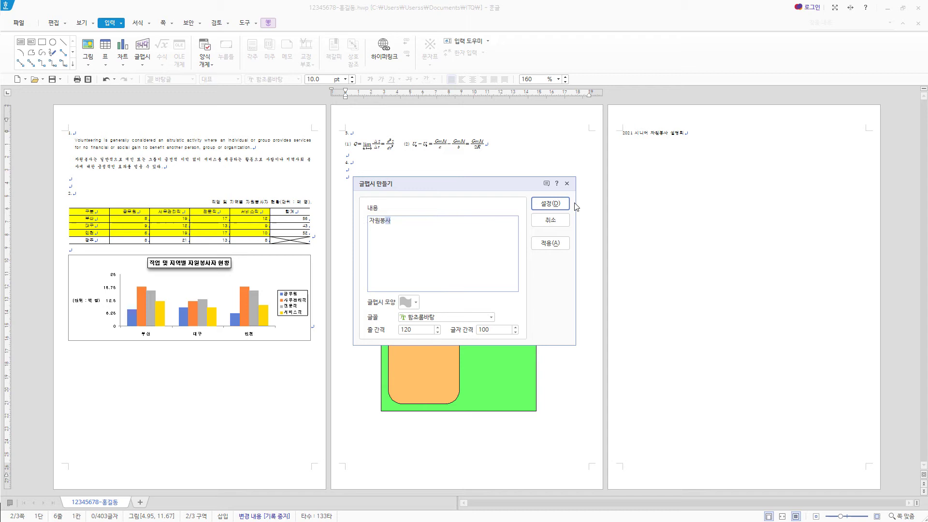
click(416, 303)
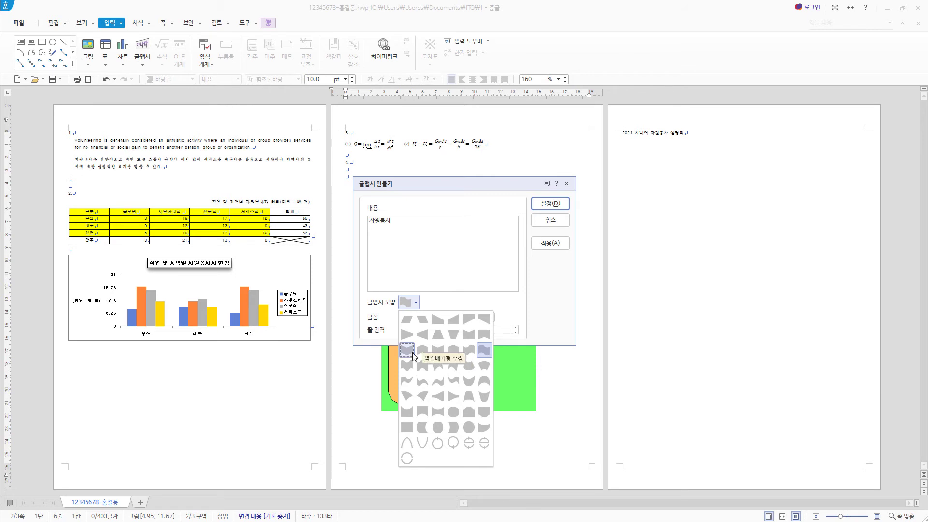
click(413, 353)
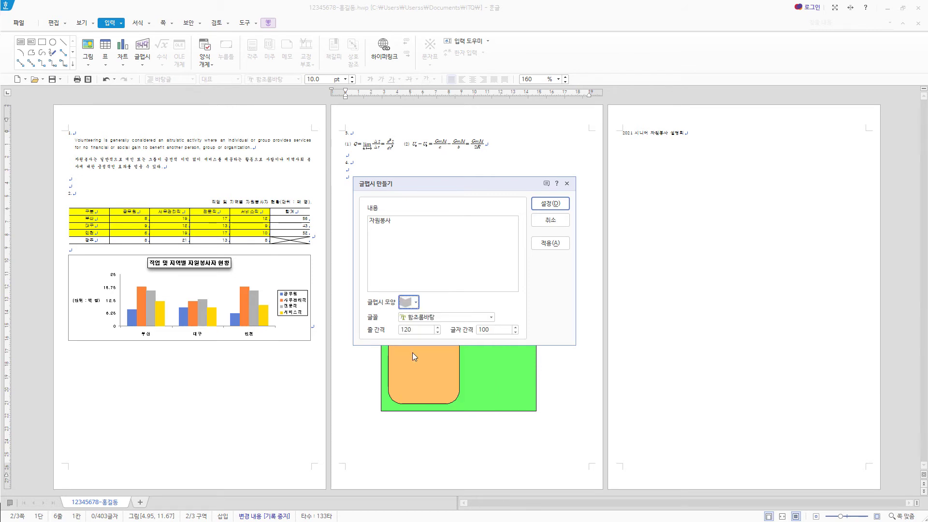
click(491, 318)
drag(491, 379, 496, 331)
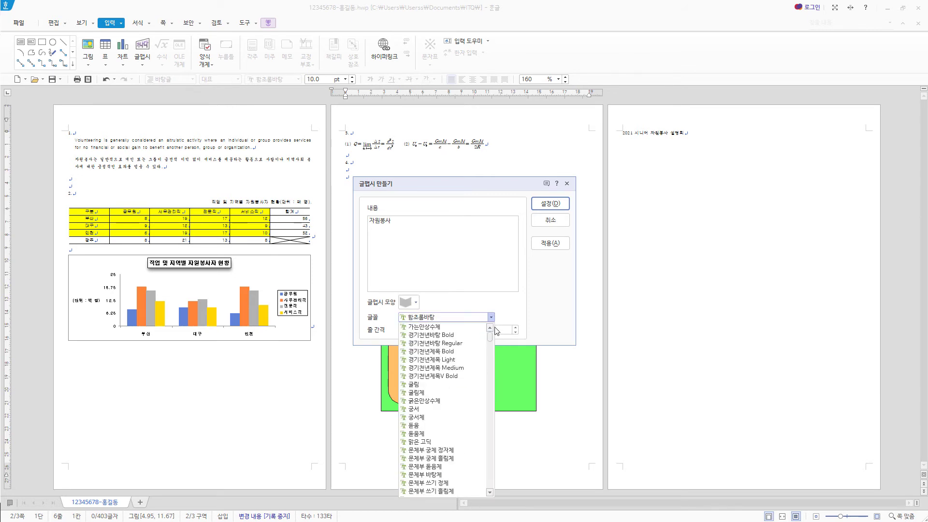
click(421, 411)
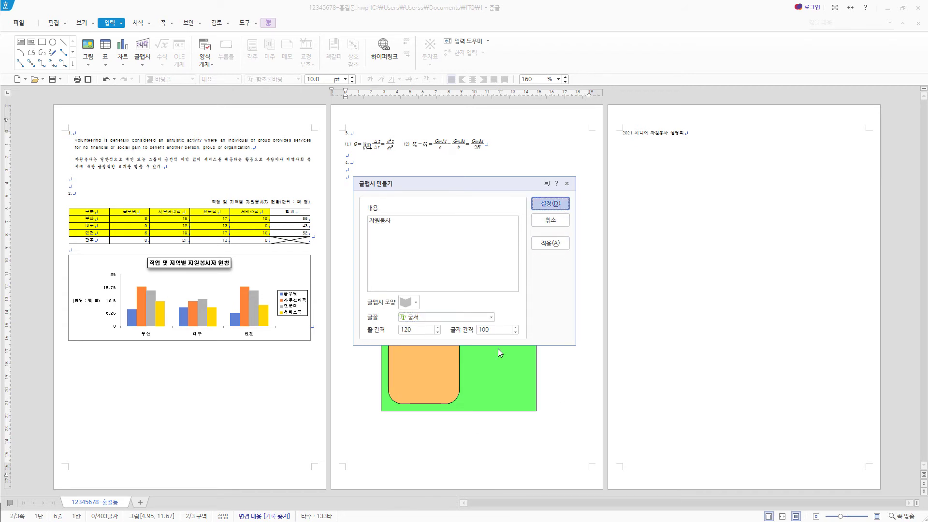
click(561, 207)
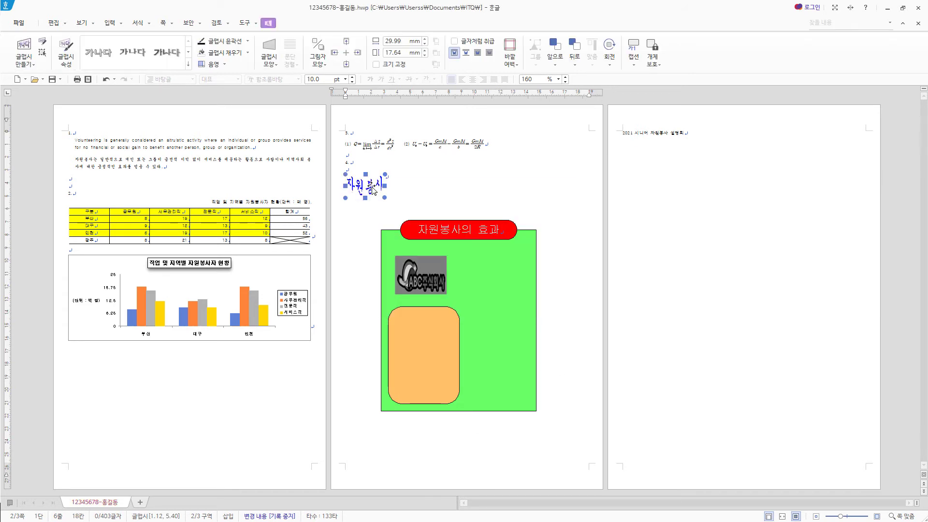
- Set the 자원봉사 word art to 50 mm wide by 30 mm high, positioned in front of text
double_click(372, 187)
key(Tab)
key(Tab)
text(50)
key(Tab)
key(Tab)
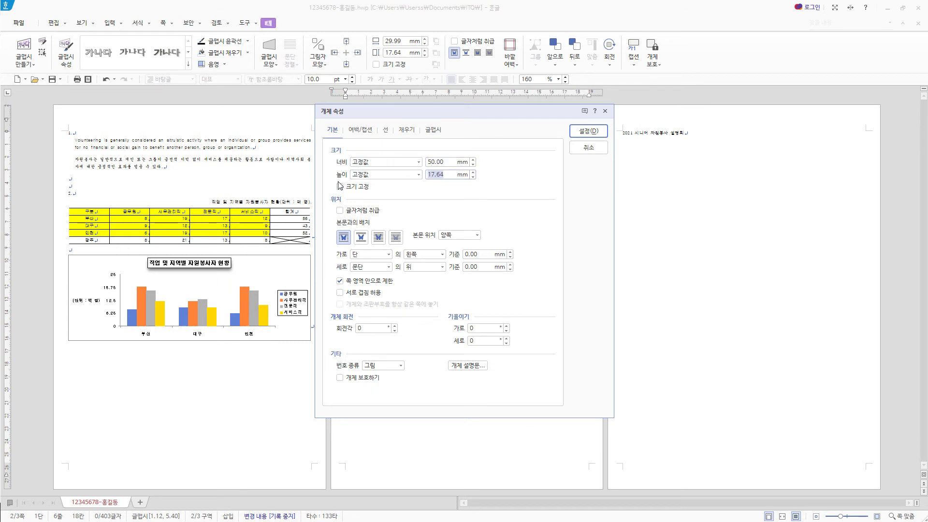
text(30)
click(381, 239)
- Set the word art's fill colour to blue and apply the object properties
click(405, 131)
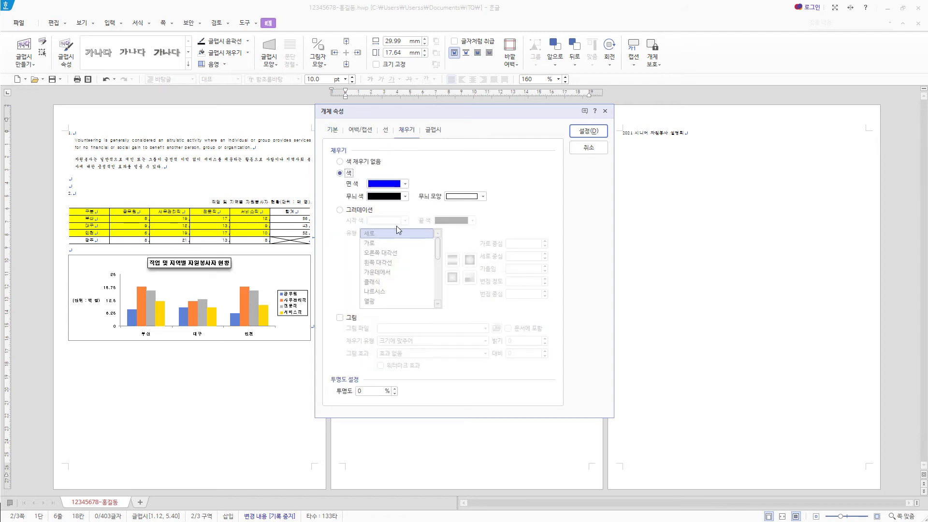
click(405, 186)
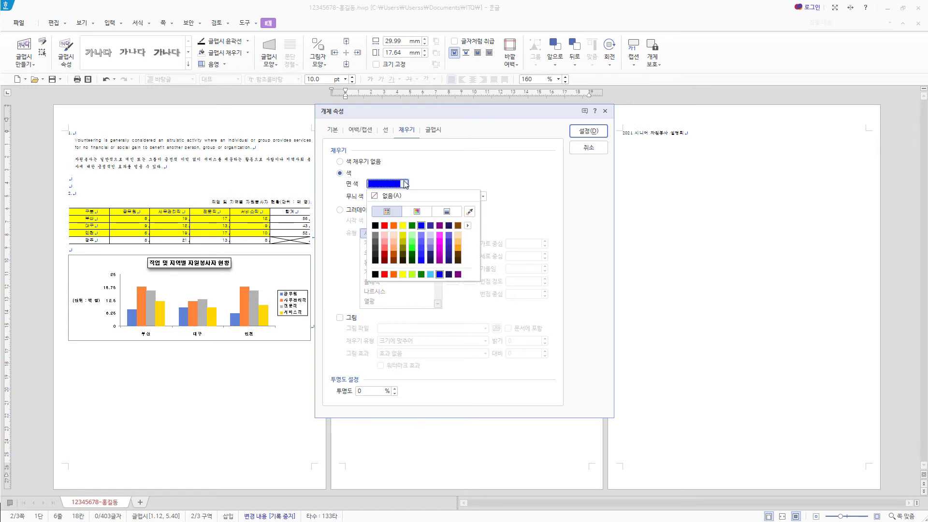
click(422, 225)
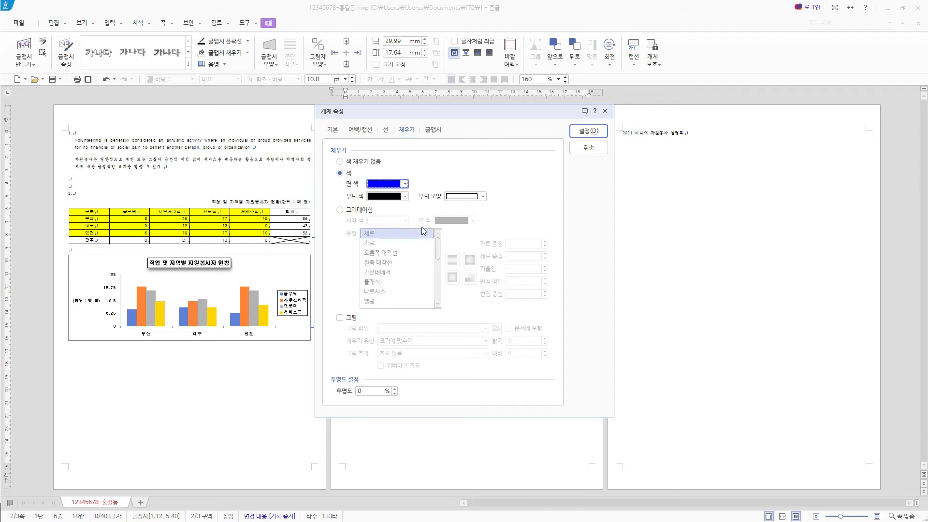
click(585, 131)
- Move the 자원봉사 word art onto the green rectangle beside the logo and nudge it slightly to the right
drag(385, 211, 497, 276)
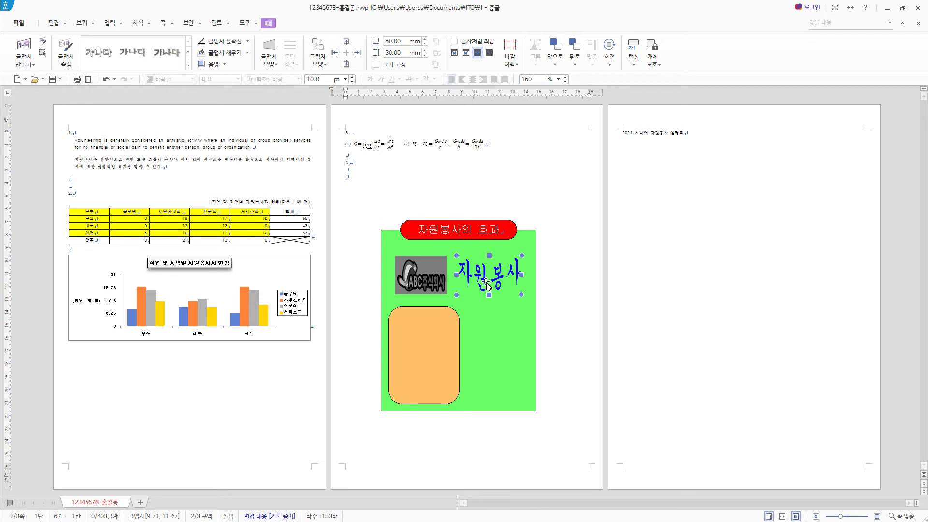
key(Right)
key(Right)
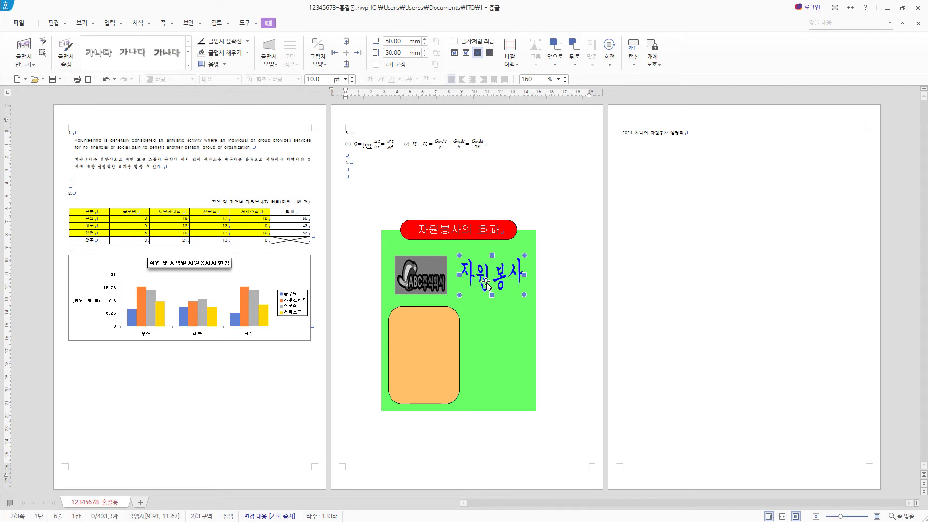
key(Right)
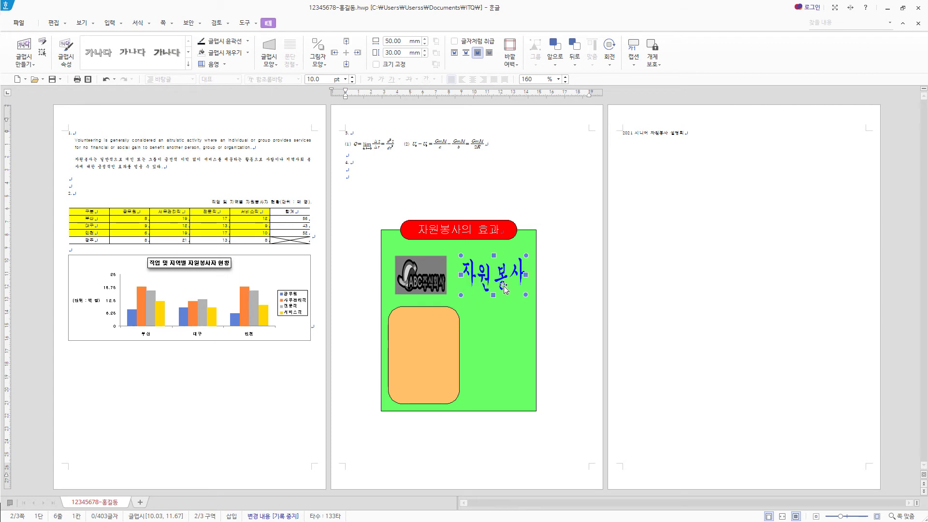
- Draw a small rectangle about 13 mm wide by 4 mm high near the upper-left corner of the orange rounded rectangle
click(439, 338)
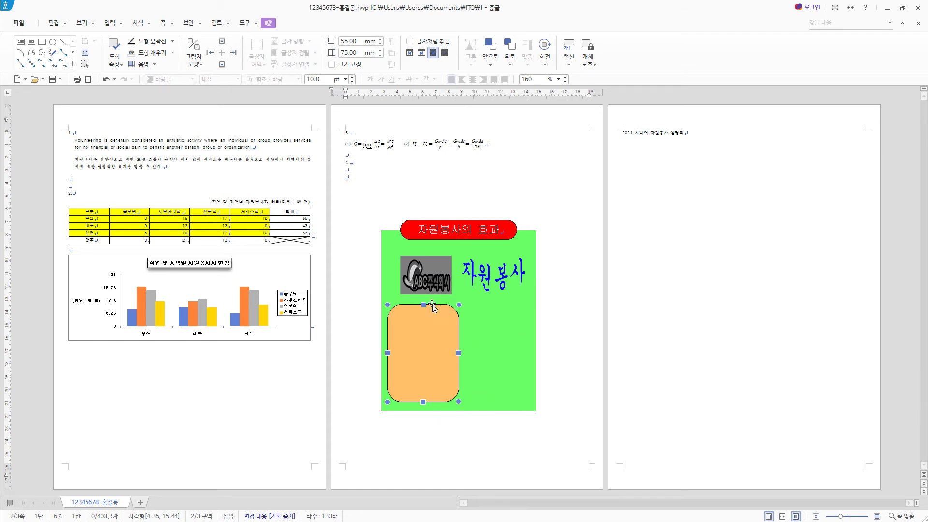
click(783, 517)
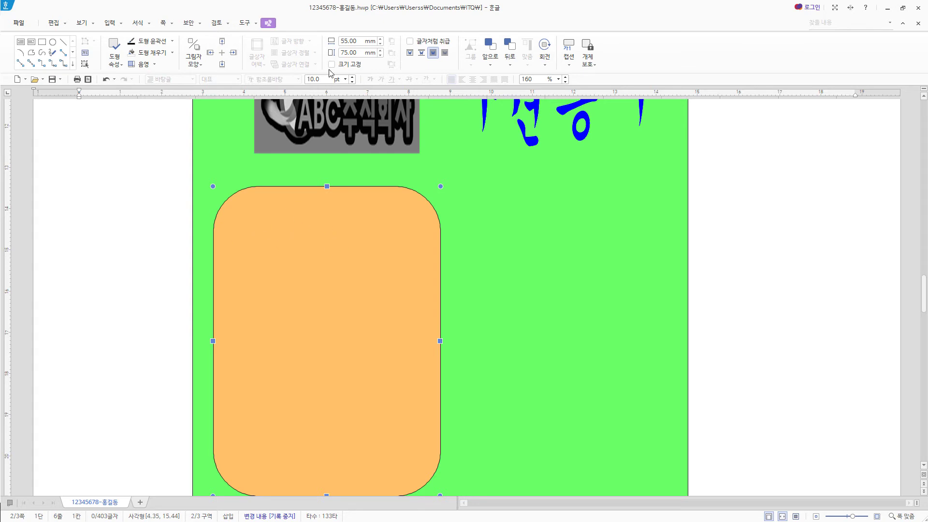
click(42, 46)
mouse_move(240, 222)
mouse_down()
mouse_move(307, 232)
mouse_move(295, 239)
mouse_up()
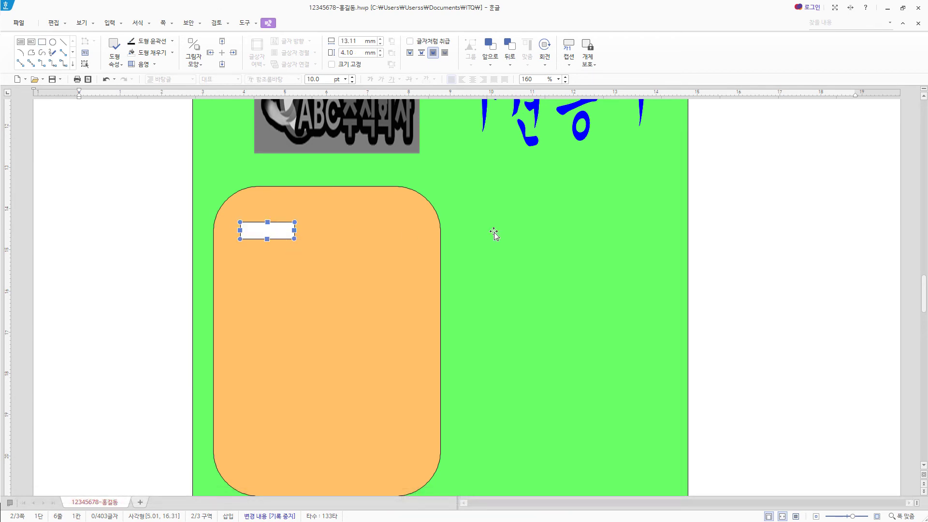
- Choose a dark orange-brown fill colour in the small rectangle's object properties
key(p)
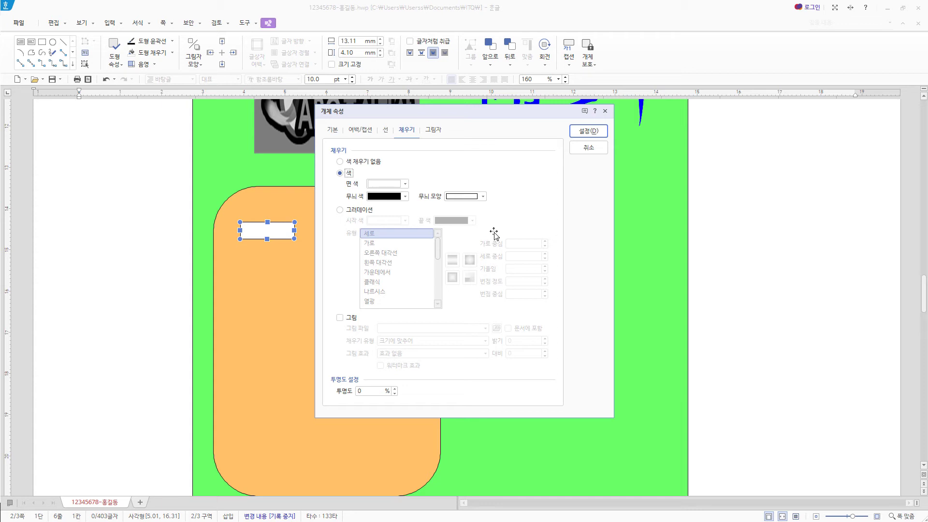
click(405, 184)
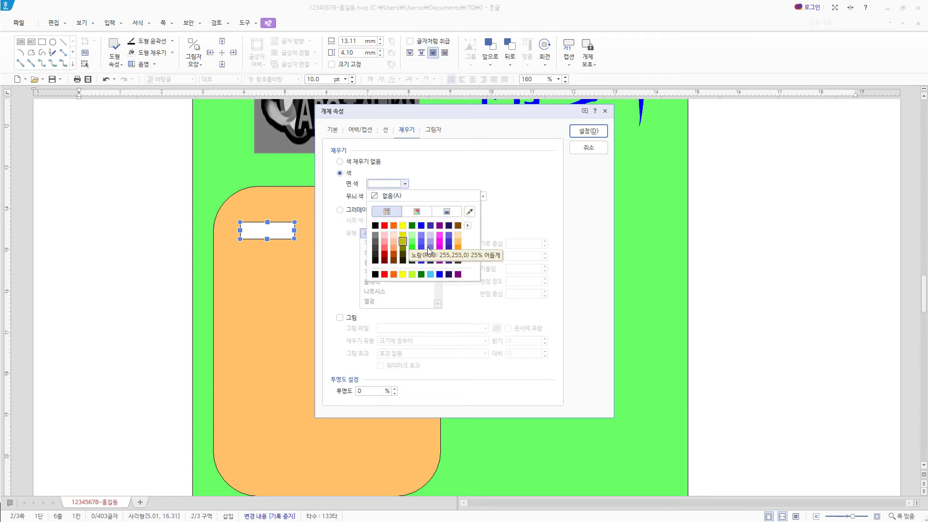
click(394, 256)
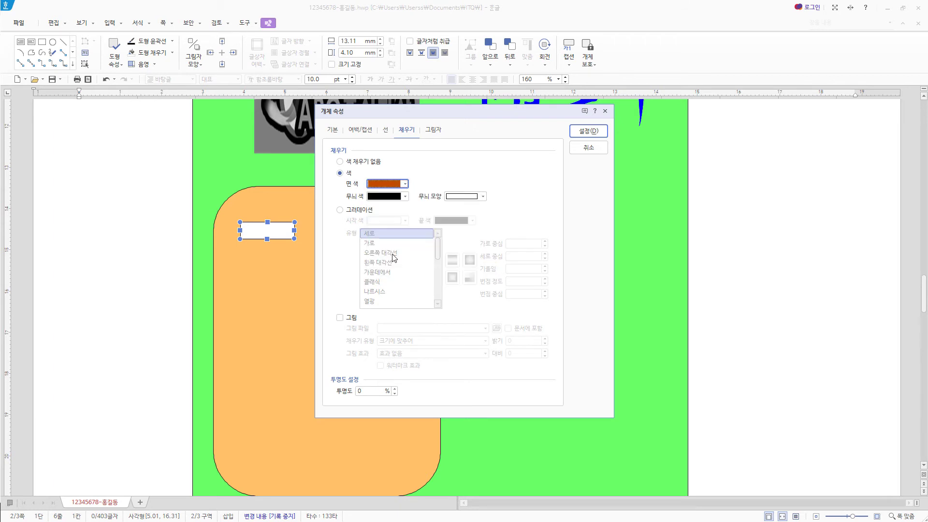
- Set the small rectangle's size to 15 mm wide by 8 mm high
click(333, 130)
key(Tab)
text(1)
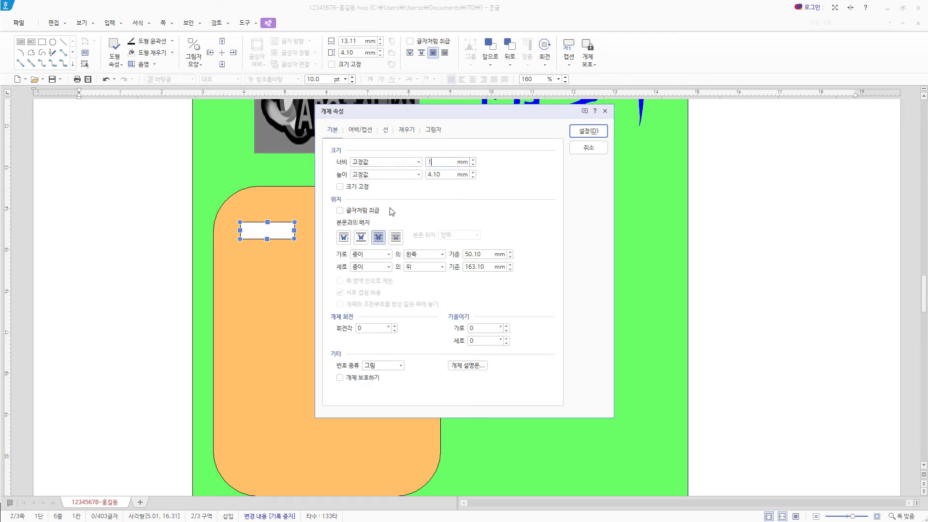
key(Tab)
key(Tab)
text(8)
- Give the small rectangle rounded corners (둥근 모양), apply the properties and shift it slightly up and to the right
click(386, 131)
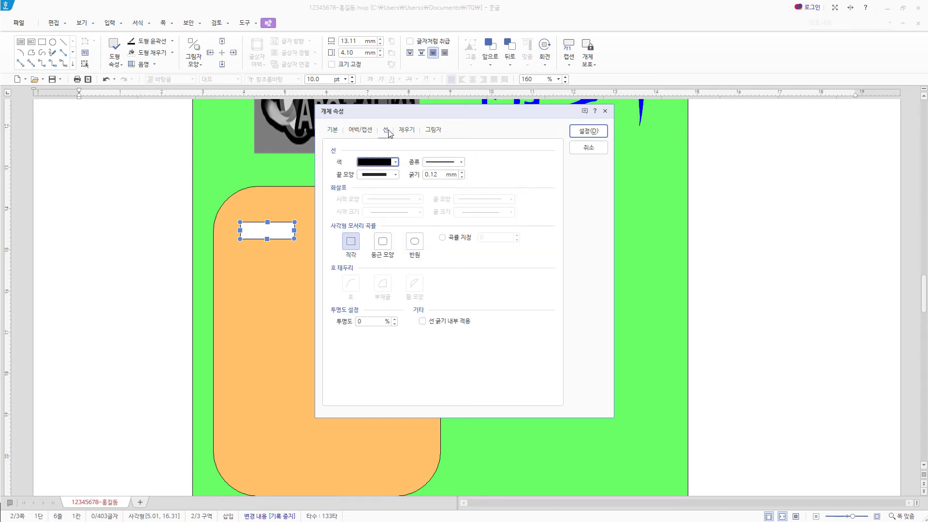
click(386, 247)
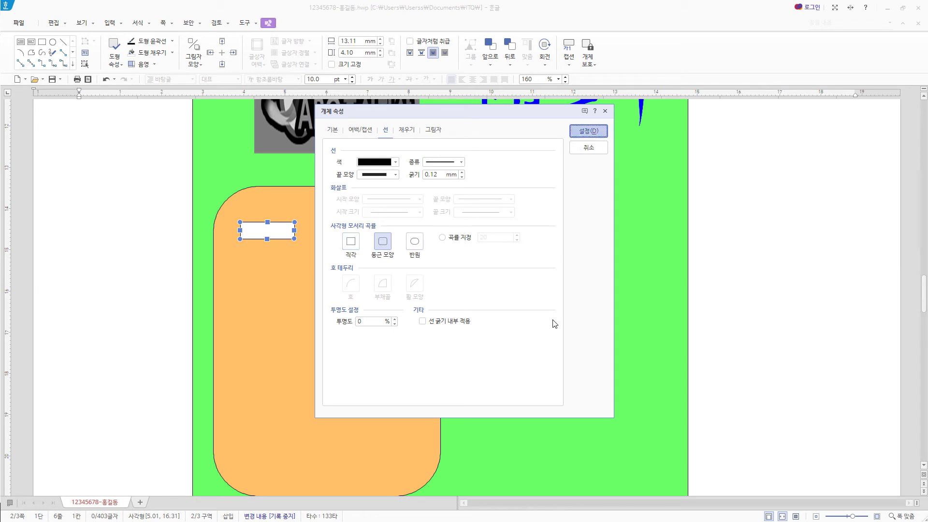
key(Return)
drag(277, 249, 280, 229)
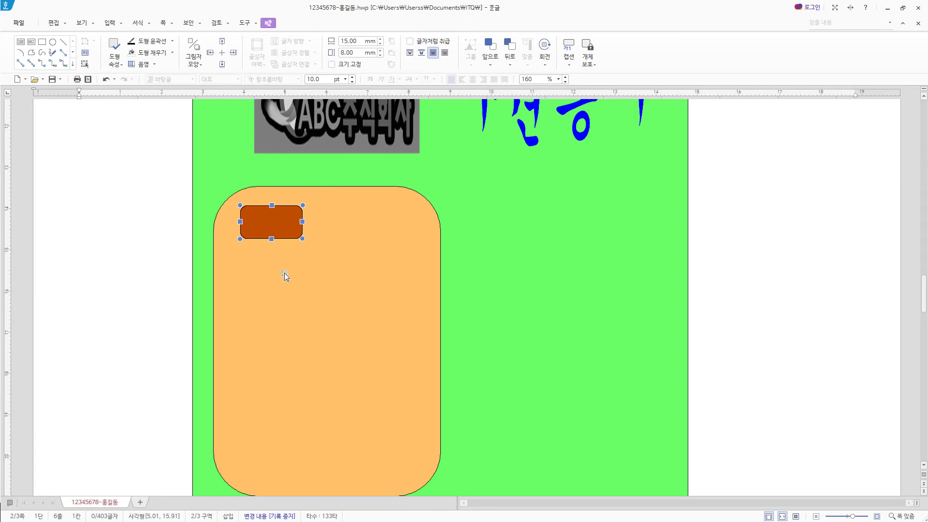
- Draw a second small rectangle overlapping the brown shape's left end and size it 8 mm wide by 15 mm high
click(42, 42)
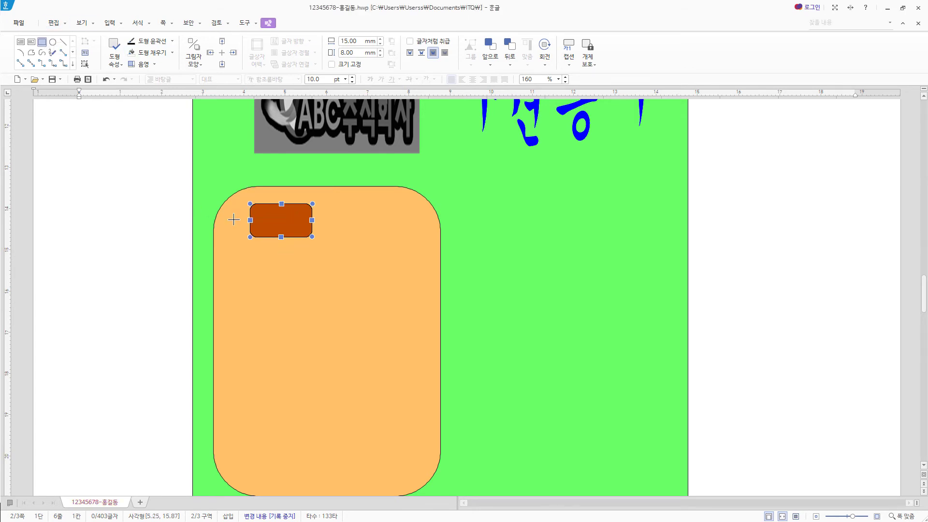
drag(240, 213, 264, 270)
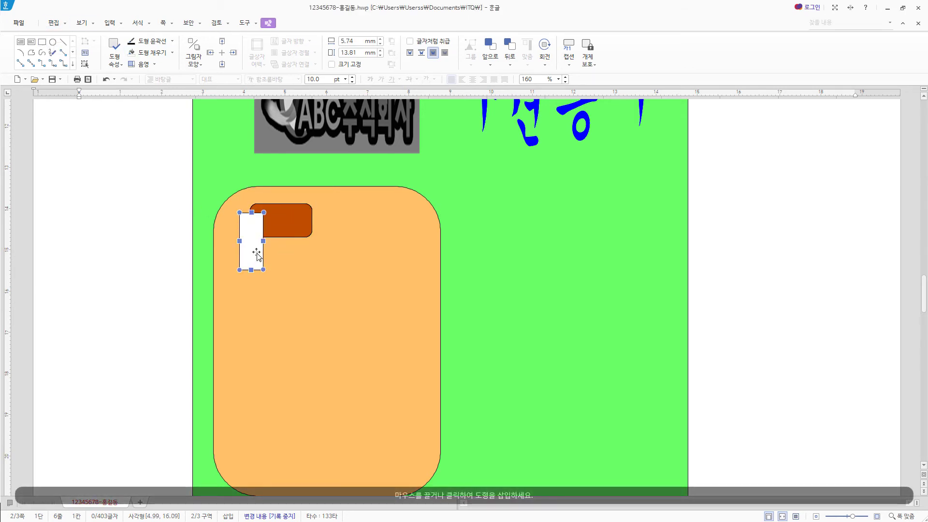
double_click(257, 255)
key(Tab)
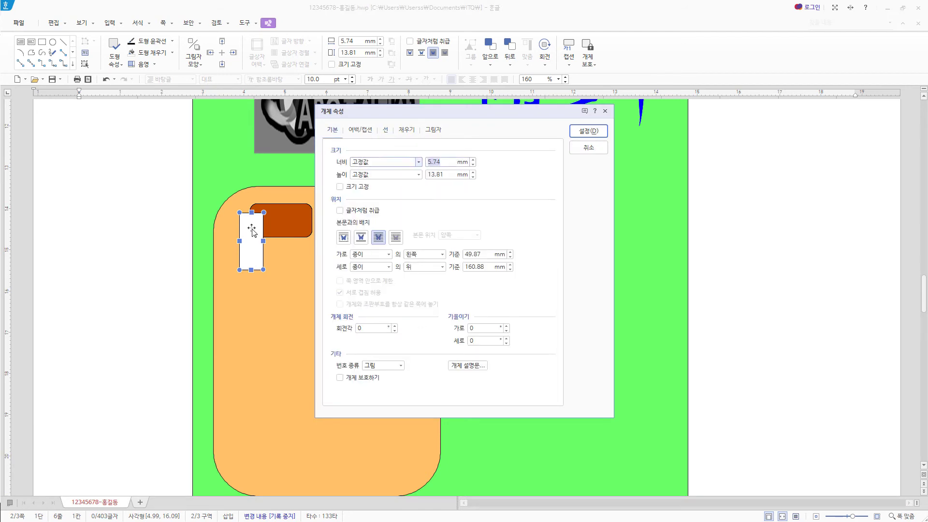
text(8)
key(Tab)
key(Tab)
text(15)
- Give the upright rectangle rounded corners (둥근 모양), keep its white fill and apply the properties
click(386, 130)
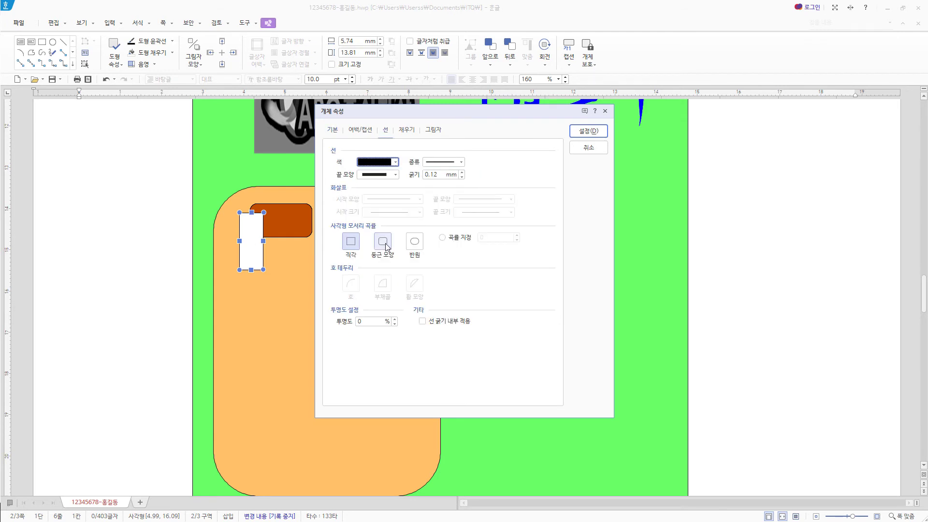
click(386, 247)
click(407, 130)
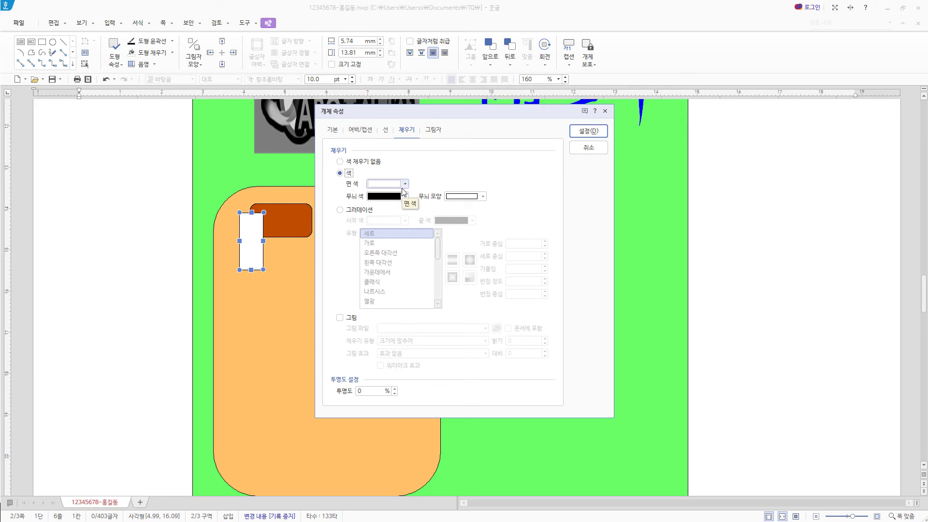
click(598, 136)
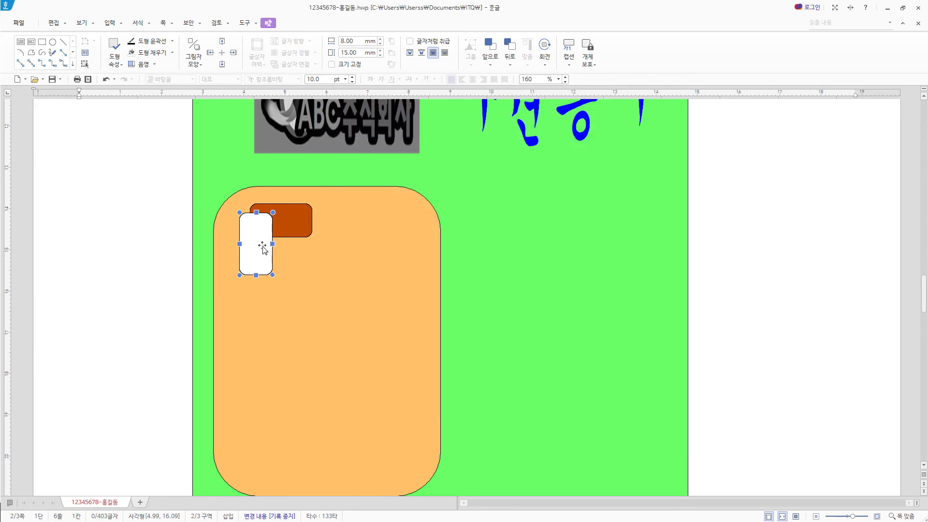
- Make the white rounded rectangle hold text and enter the number 1 in it
right_click(257, 232)
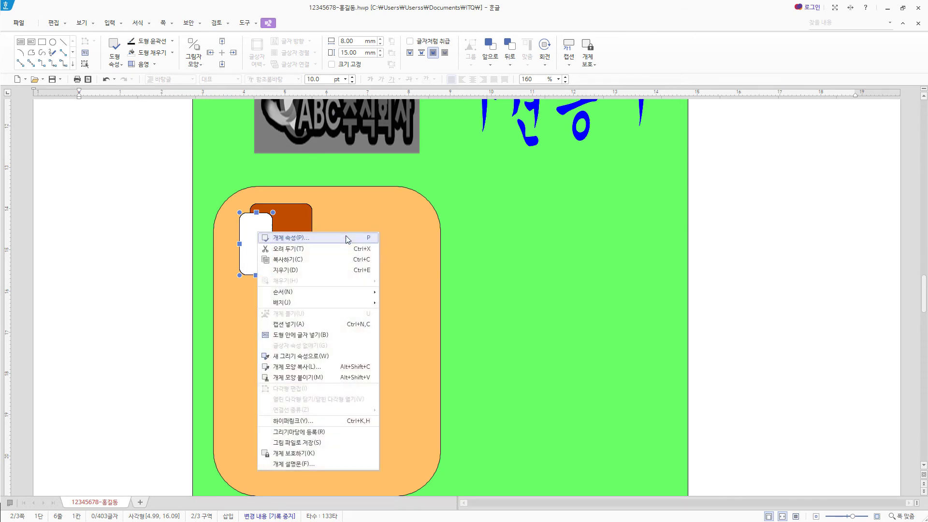
click(299, 335)
text(1)
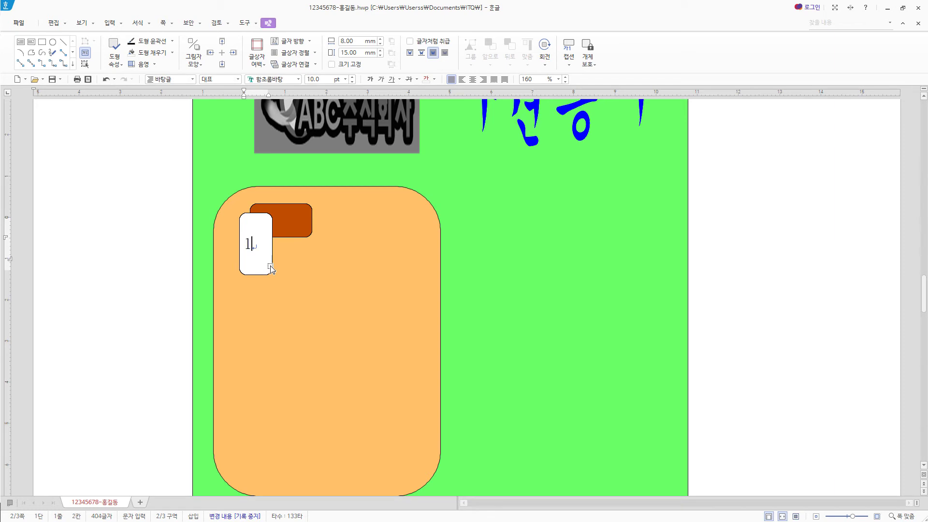
- Format the number 1 in the white shape as 궁서, centred, 20 pt
click(262, 273)
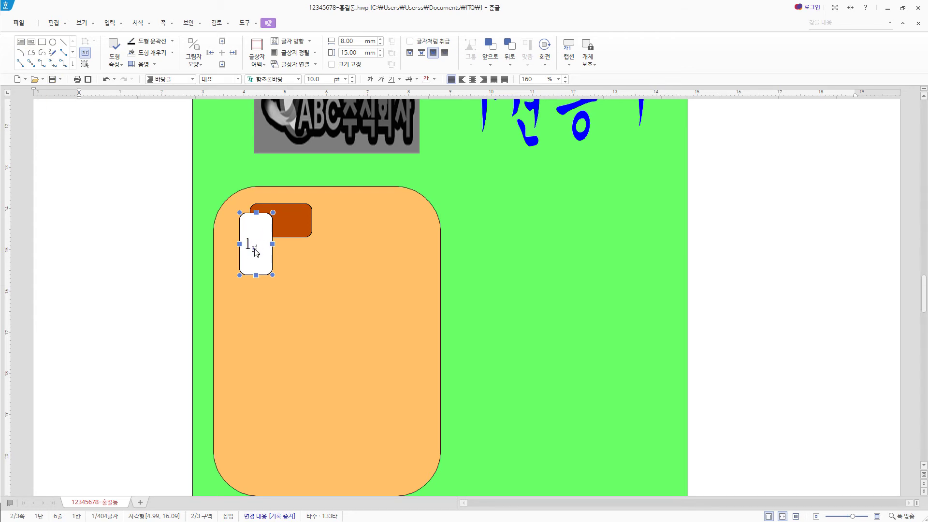
click(298, 79)
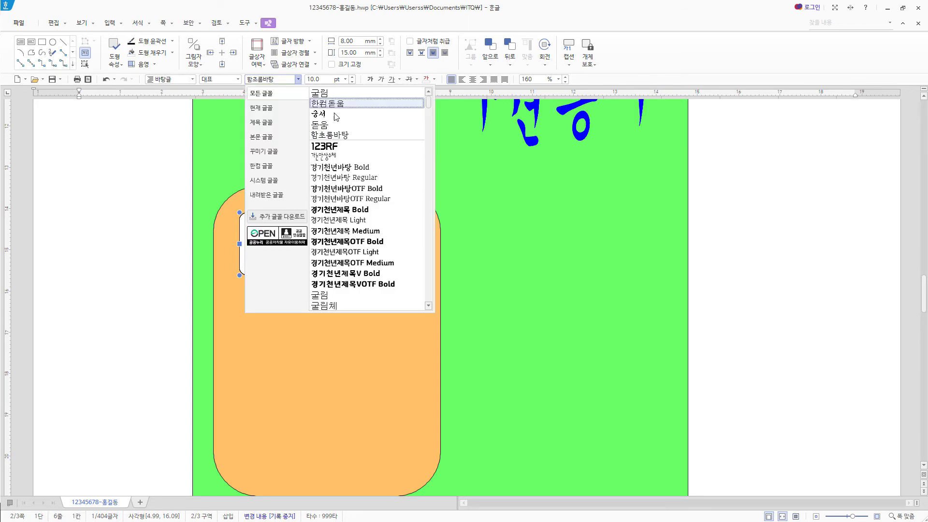
click(337, 115)
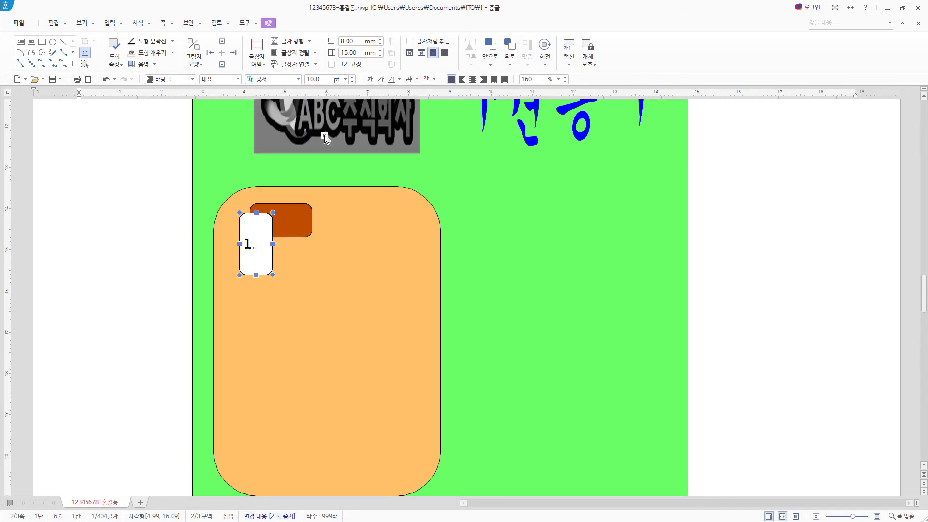
click(474, 80)
click(318, 78)
text(20)
key(Return)
- Draw a text box about 85 mm wide by 13 mm high beside the brown shape and enter 삶의 보장 제공
click(18, 42)
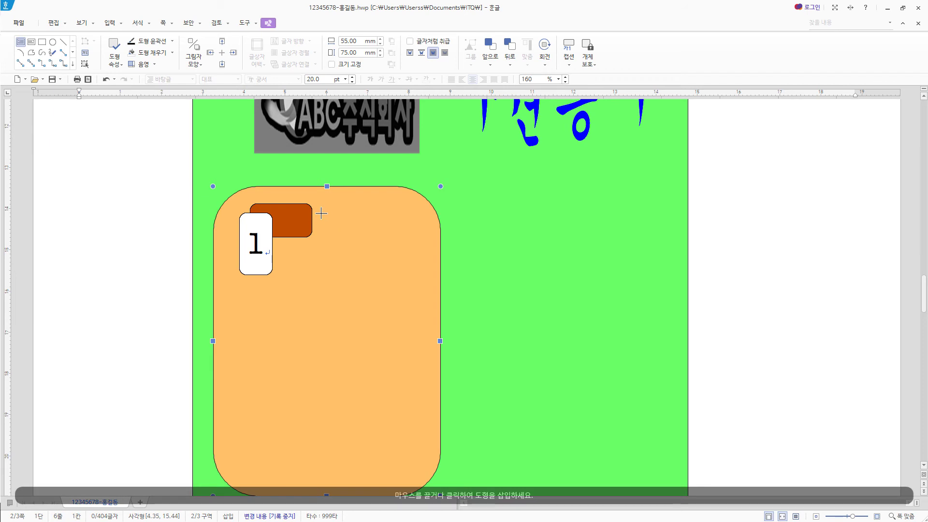
drag(319, 211, 669, 265)
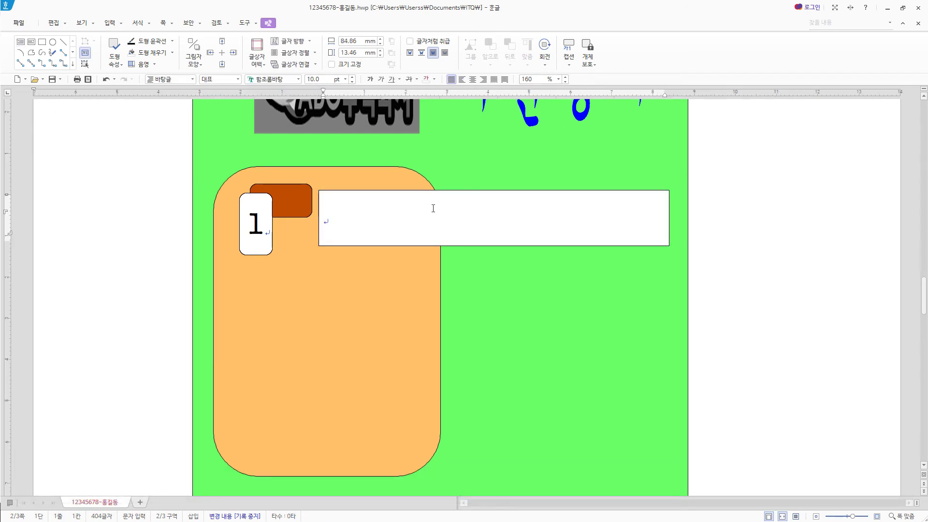
text(삶의 보장 제공)
- Format the text 삶의 보장 제공 with the 돋움 font at 18 pt and centre it
drag(433, 209, 324, 221)
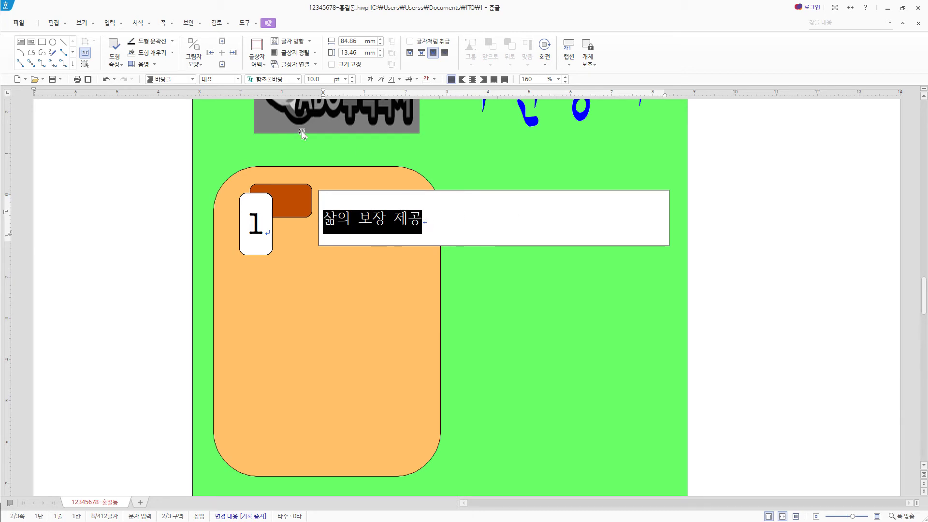
click(298, 79)
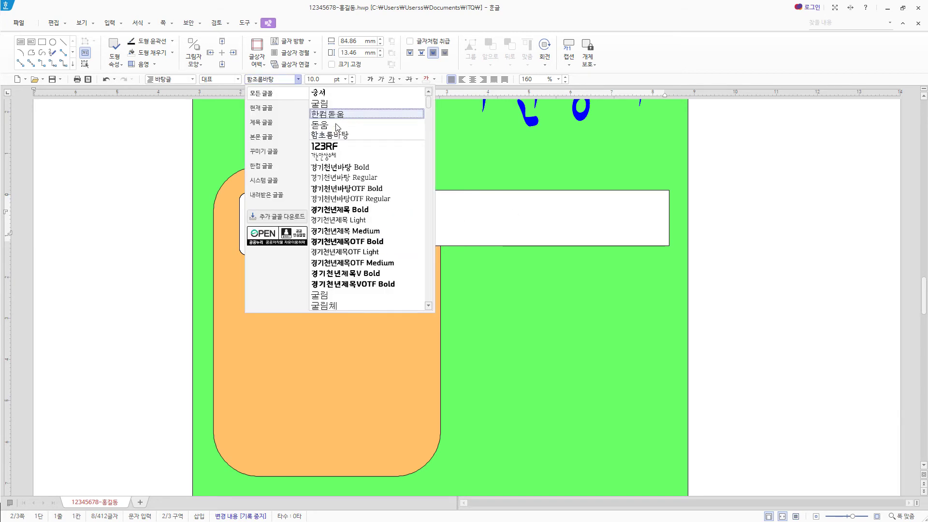
click(337, 124)
click(323, 79)
text(18)
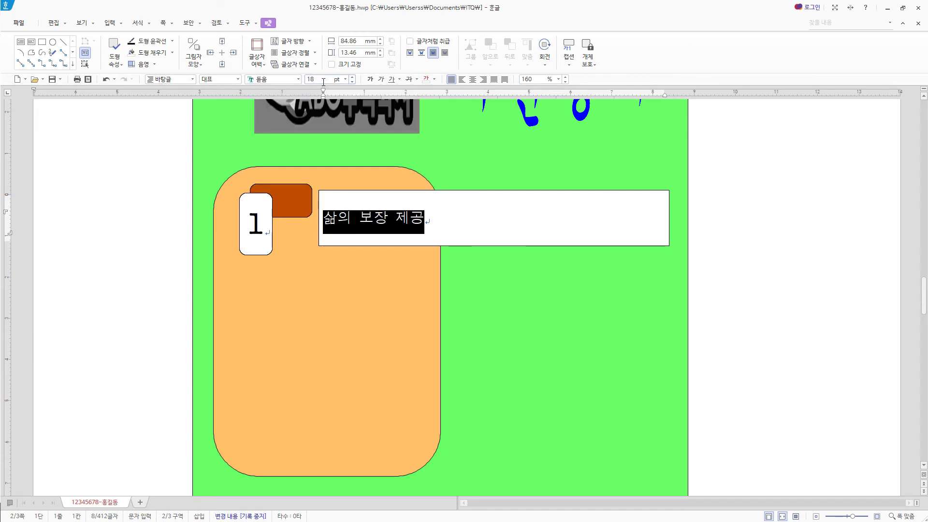
key(Return)
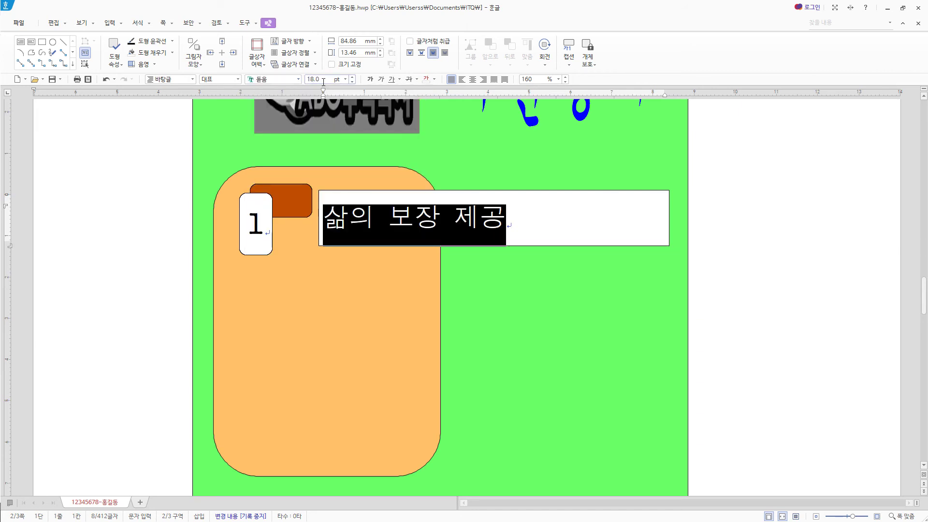
click(473, 80)
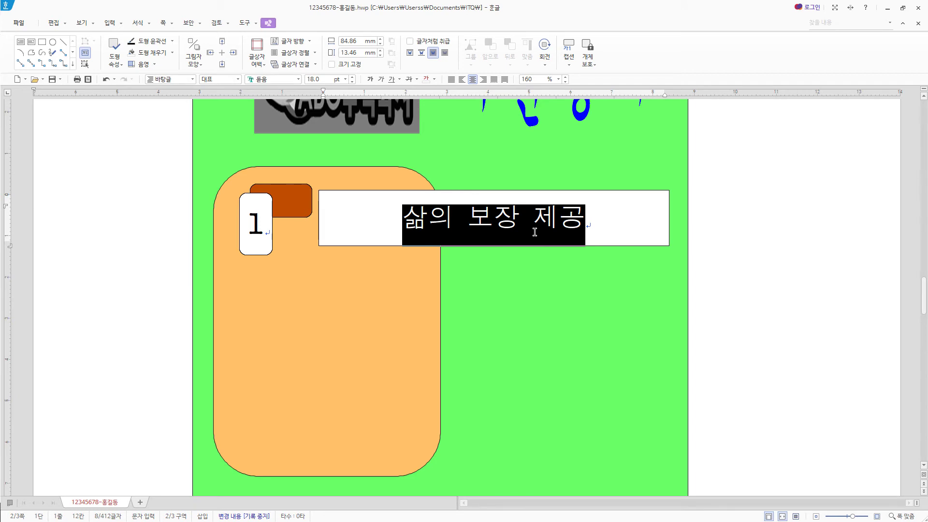
double_click(598, 221)
click(598, 221)
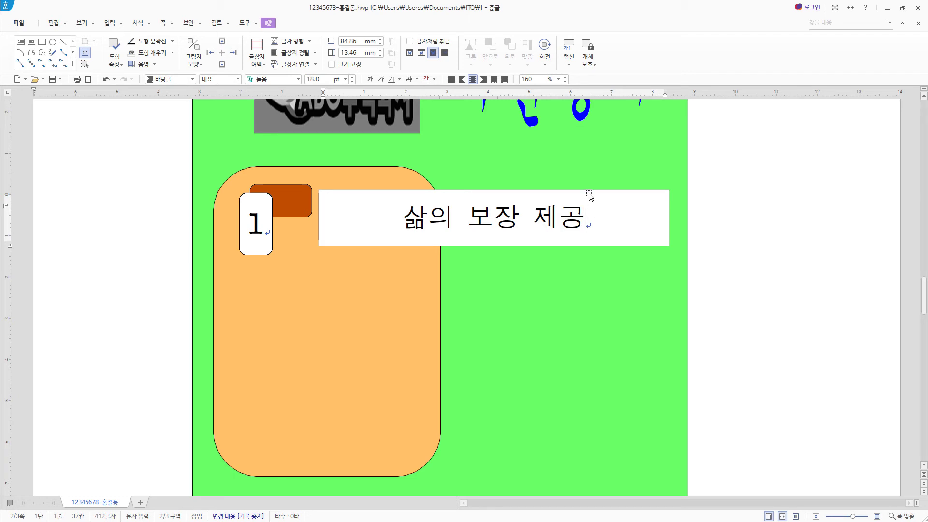
- Give the 삶의 보장 제공 text box a dashed outline and no fill, and increase its height to 15.7 mm
click(589, 196)
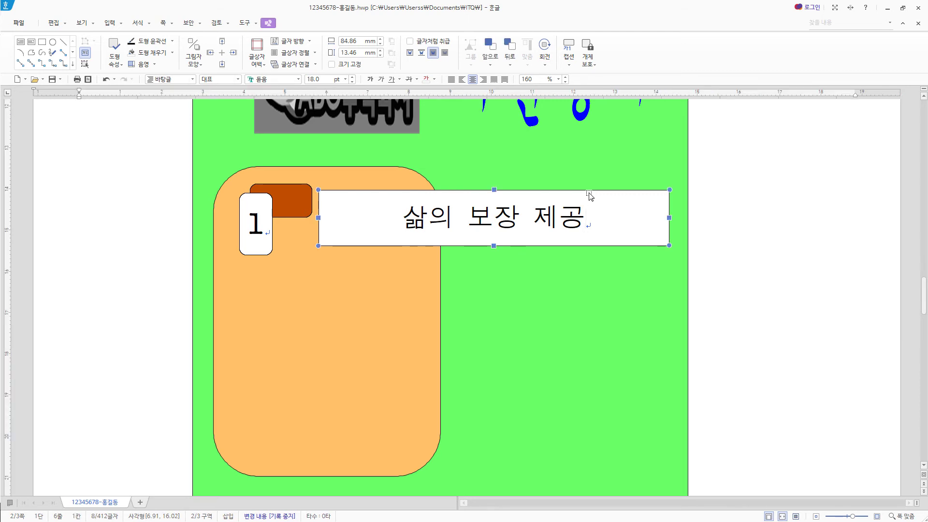
double_click(593, 193)
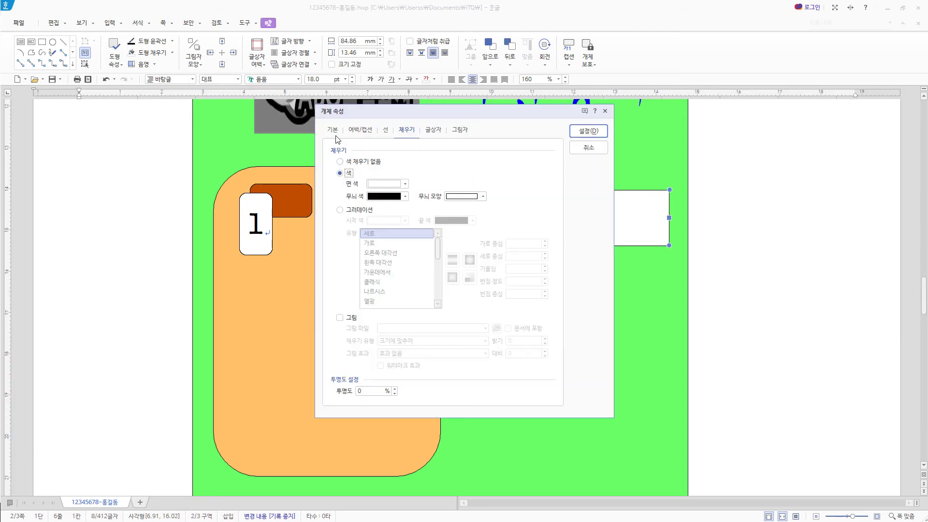
click(333, 132)
click(406, 131)
click(387, 132)
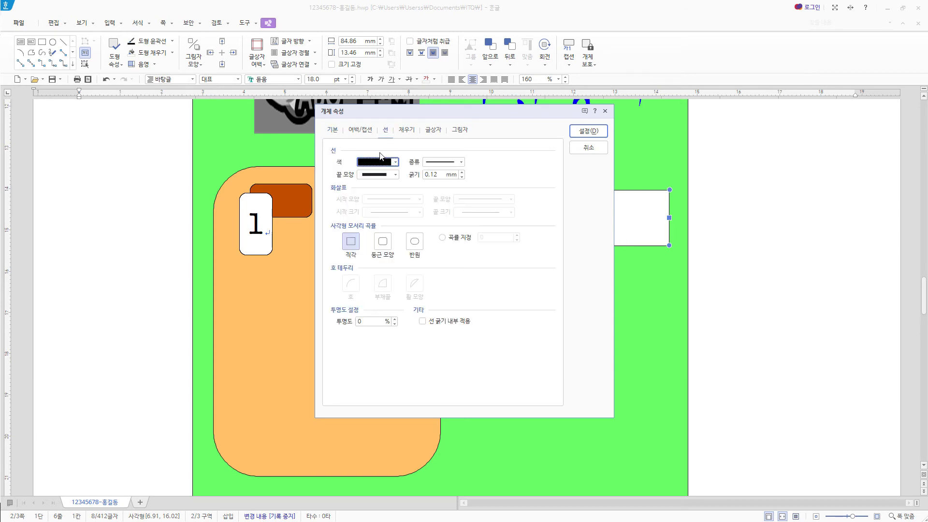
click(445, 163)
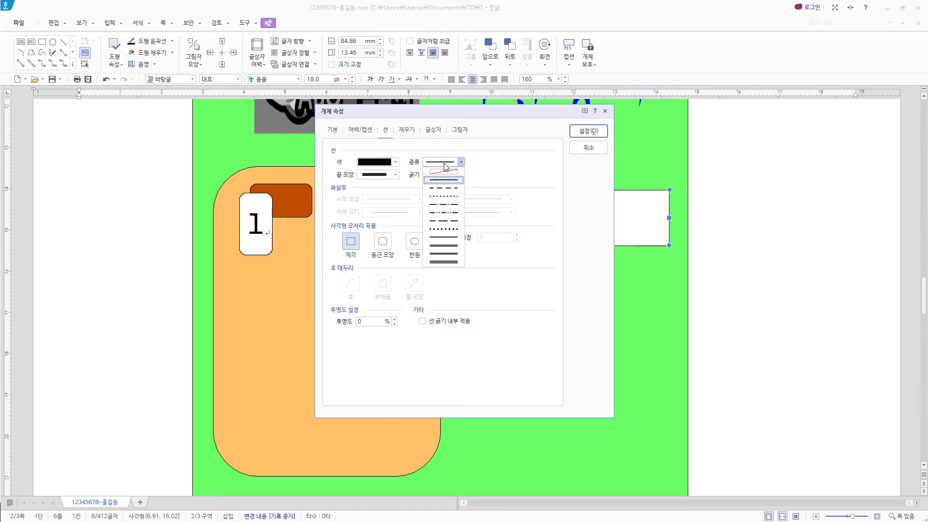
click(448, 188)
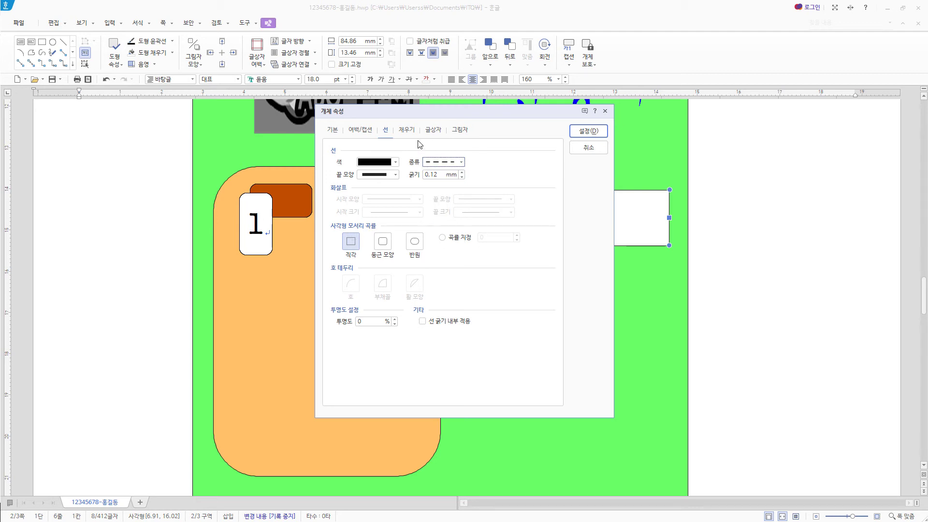
click(407, 130)
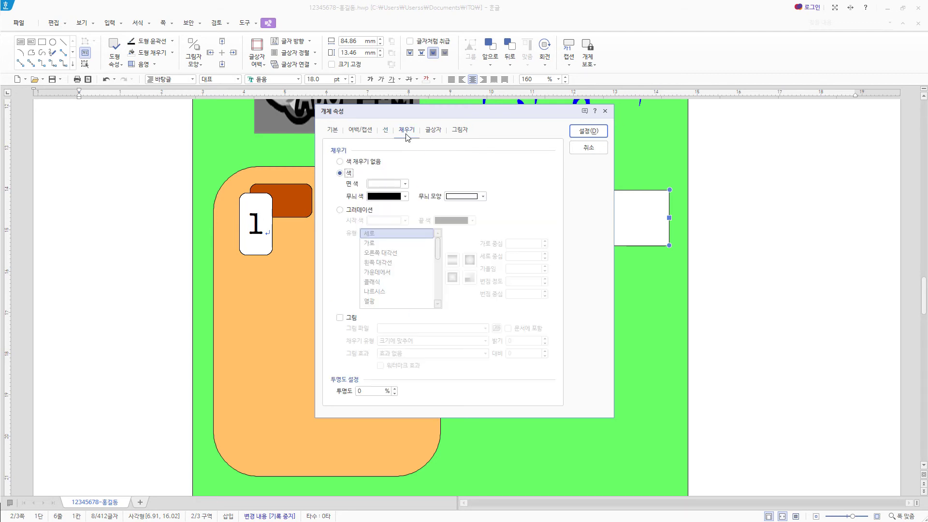
click(372, 162)
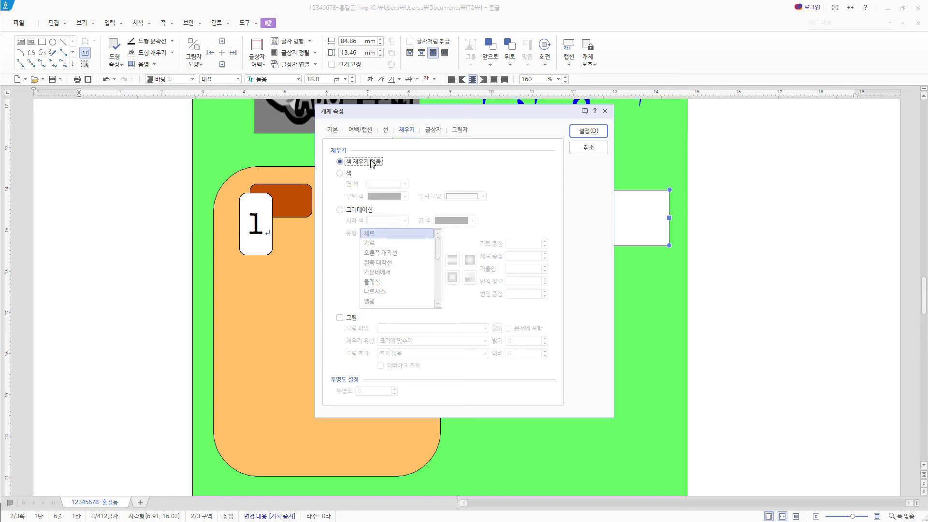
click(588, 132)
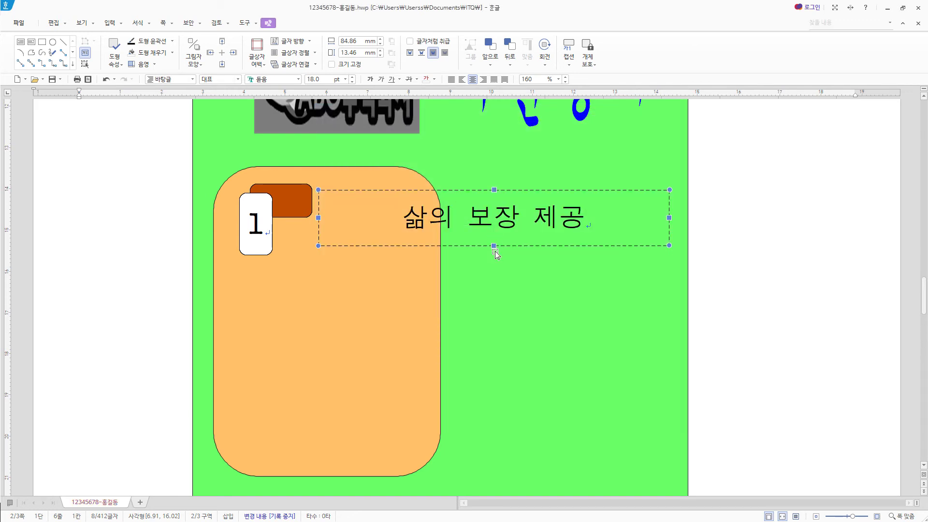
mouse_move(496, 247)
mouse_down()
mouse_move(502, 258)
mouse_move(497, 238)
mouse_move(497, 249)
mouse_up()
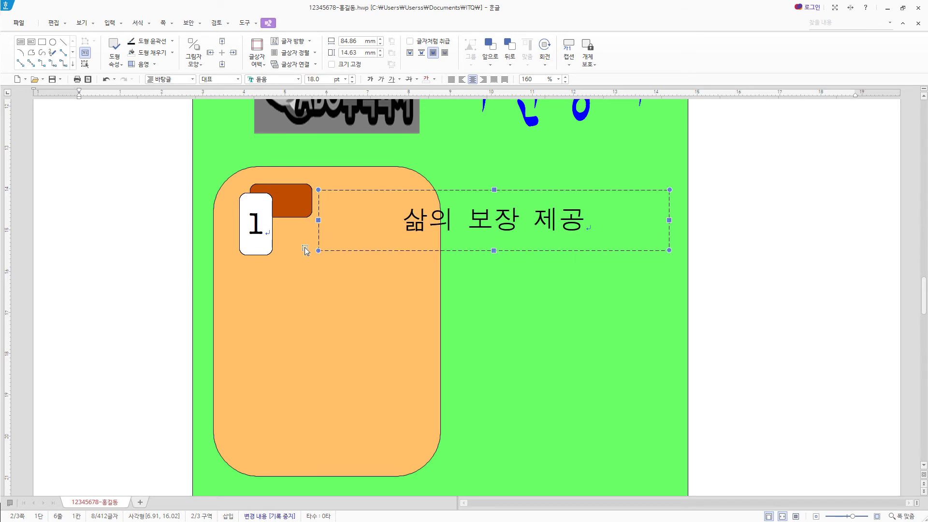
key(shift+Down)
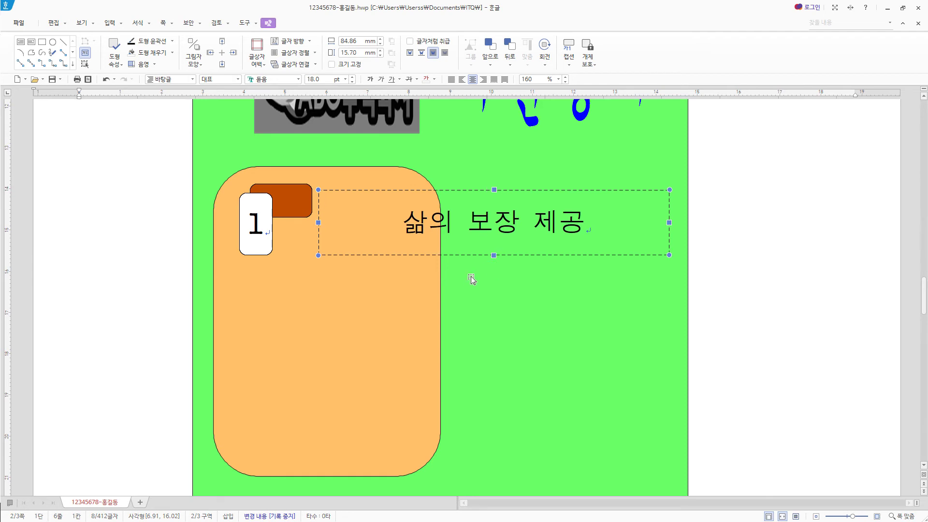
- Duplicate the brown shape, number label and text box twice below, and change the copies' text to 2, 자기 성장 기회 and 3, 지역사회 이해 및 문제해결
shift+click(291, 207)
shift+click(267, 224)
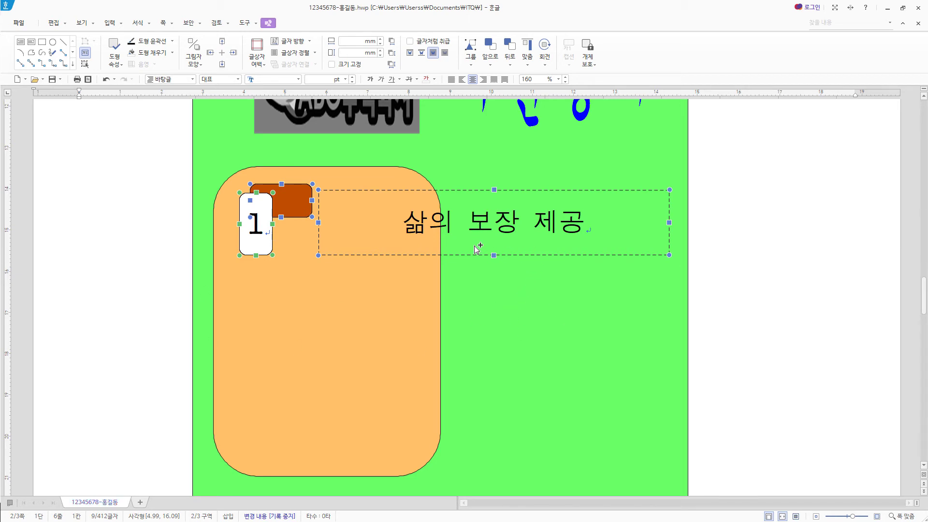
drag(475, 245, 479, 449)
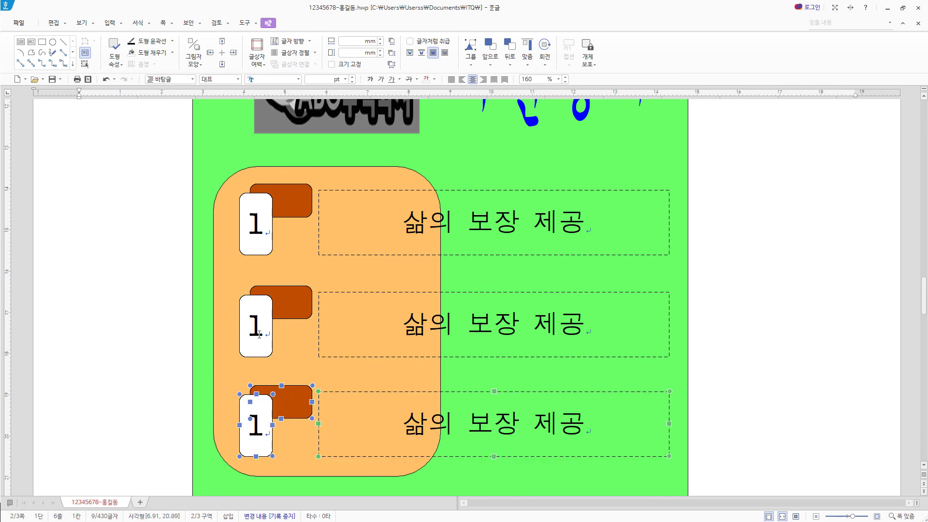
double_click(260, 334)
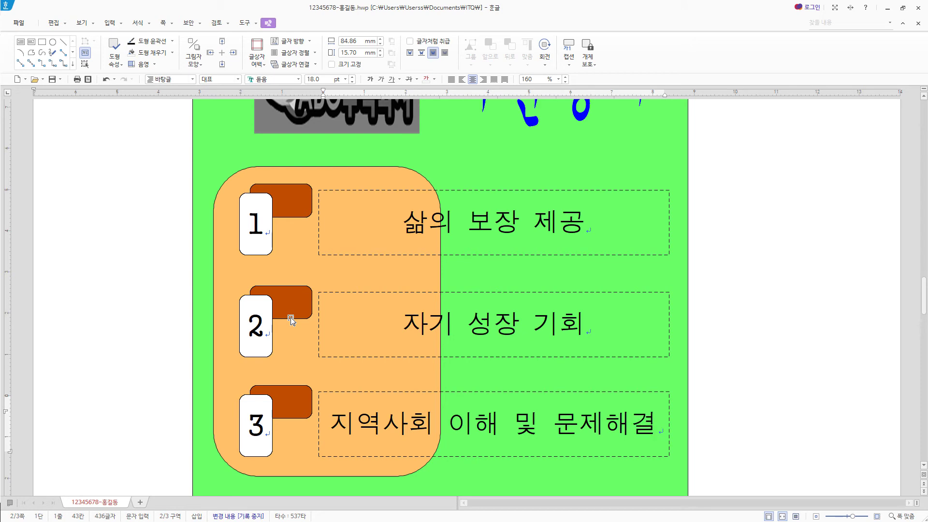
- Change the fill colour of the brown rounded rectangle behind number 2 to light orange
click(291, 320)
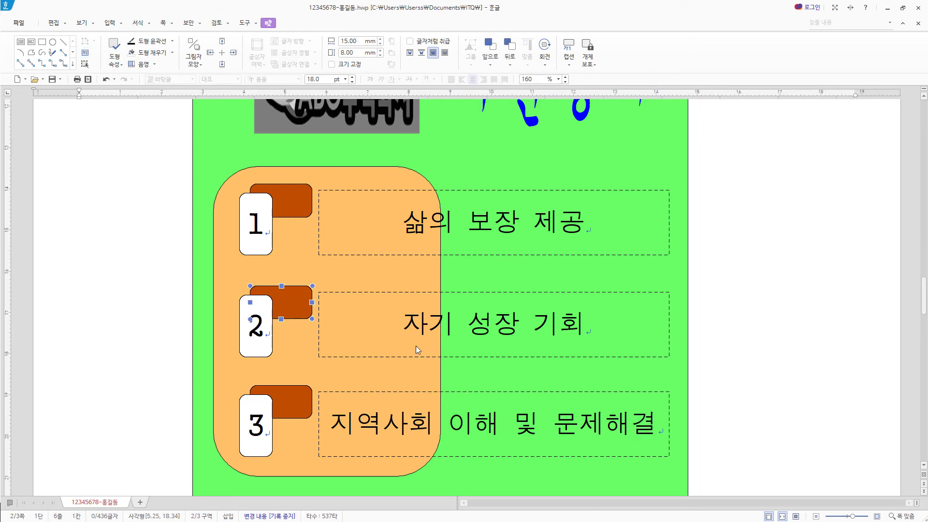
key(p)
click(405, 183)
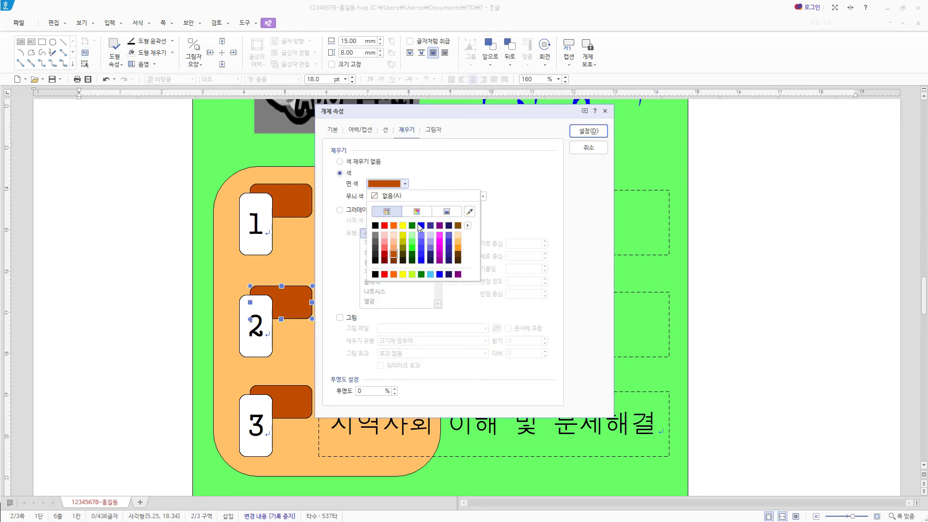
click(394, 247)
click(587, 143)
click(593, 136)
double_click(291, 309)
click(404, 185)
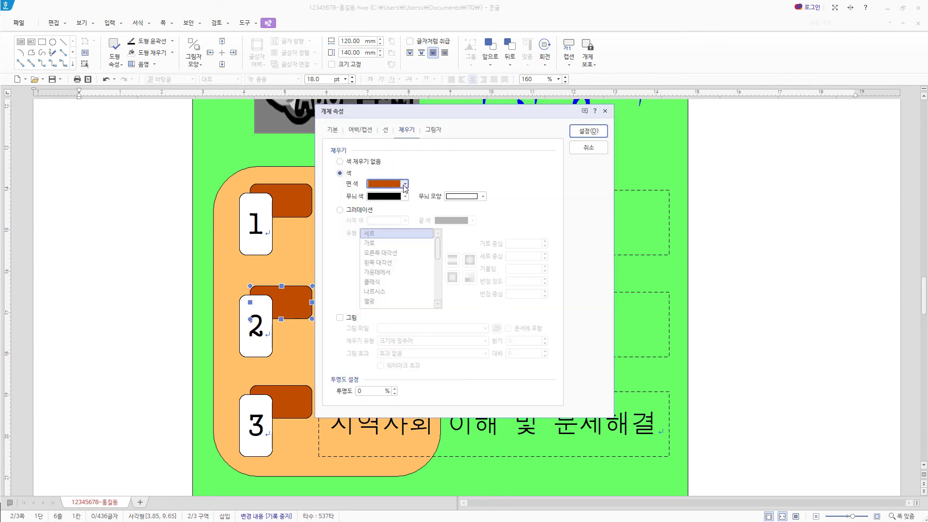
click(394, 247)
click(602, 134)
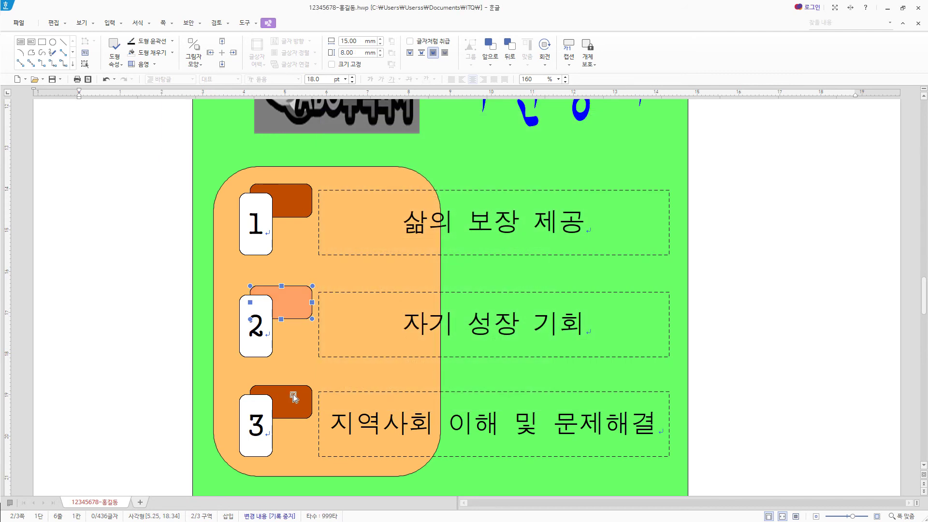
- Change the fill colour of the brown rounded rectangle behind number 3 to light pink
double_click(293, 398)
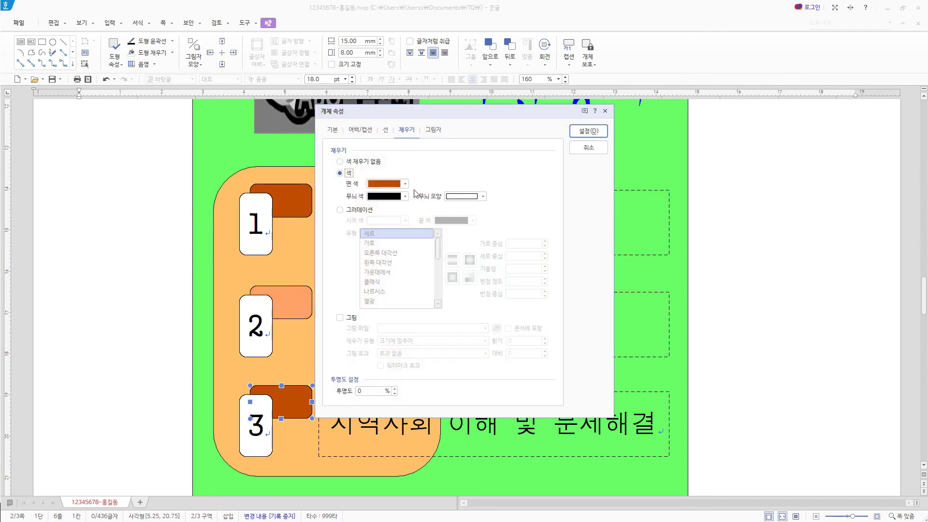
click(405, 184)
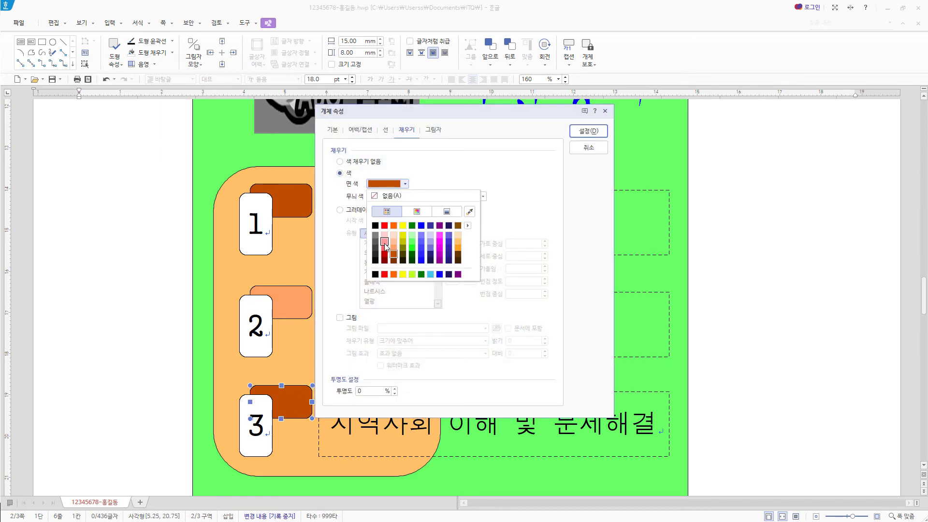
click(385, 244)
click(589, 131)
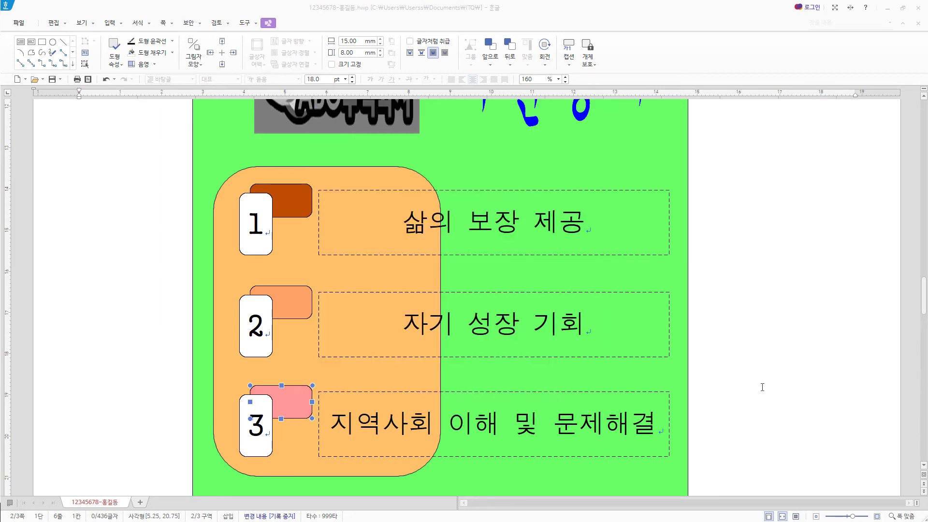
- Examine the finished drawing and the overall layout of all three pages in a multi-page overview
scroll(762, 386, down, 3)
scroll(762, 387, up, 6)
scroll(763, 387, down, 3)
scroll(763, 387, down, 2)
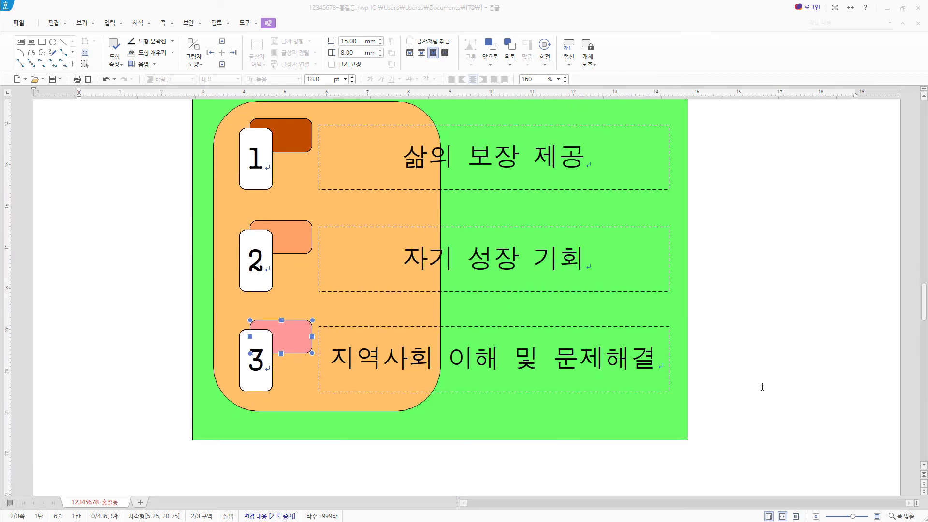
click(799, 515)
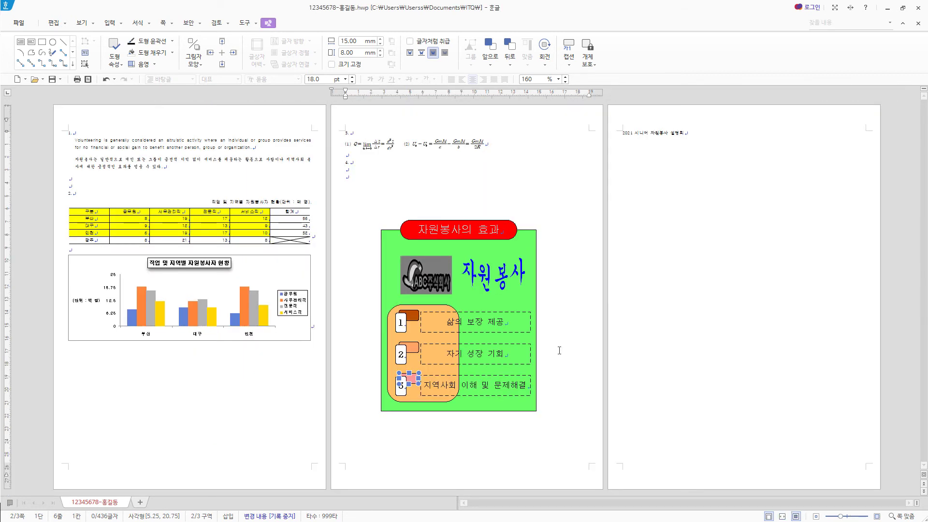
click(783, 516)
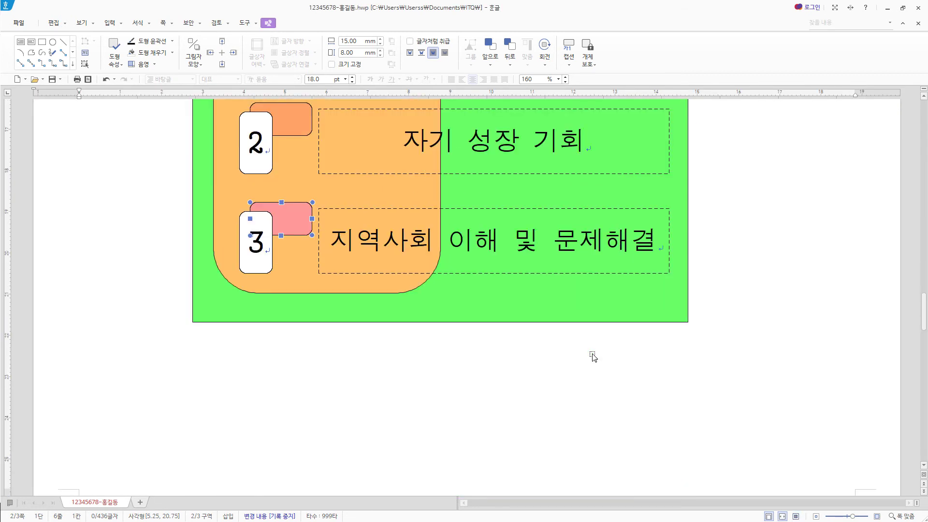
- On page three, leave a blank line below the title and enter the body text from 청소년의 꿈과 끼를 through 자유학기제 프로그램을 지원
scroll(591, 357, down, 10)
click(333, 283)
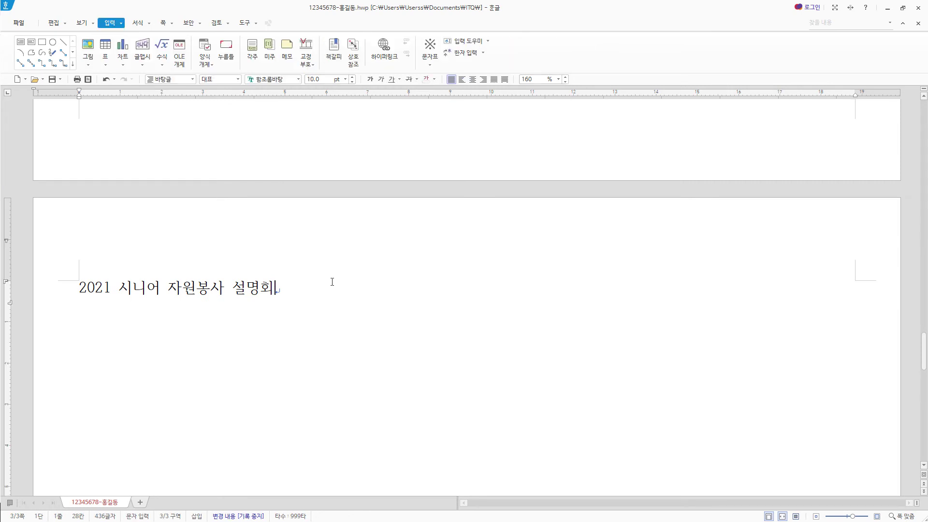
click(293, 286)
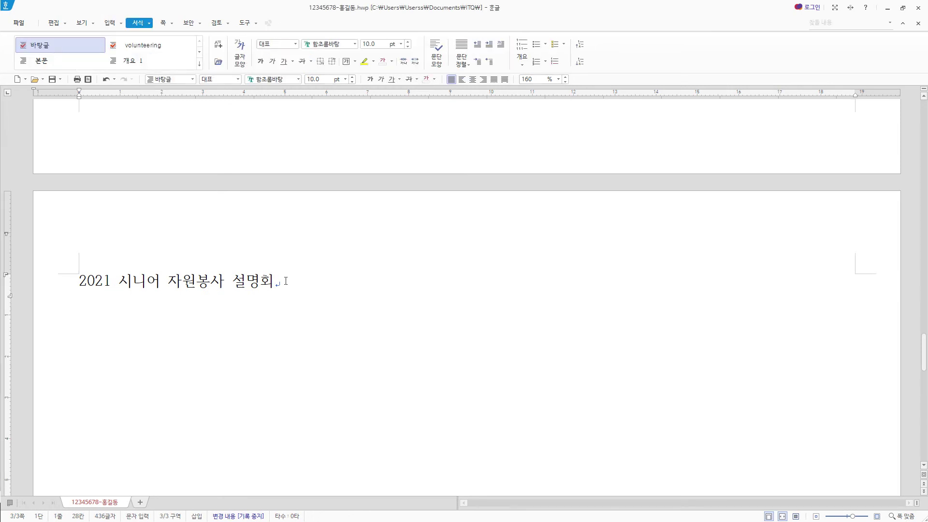
key(Return)
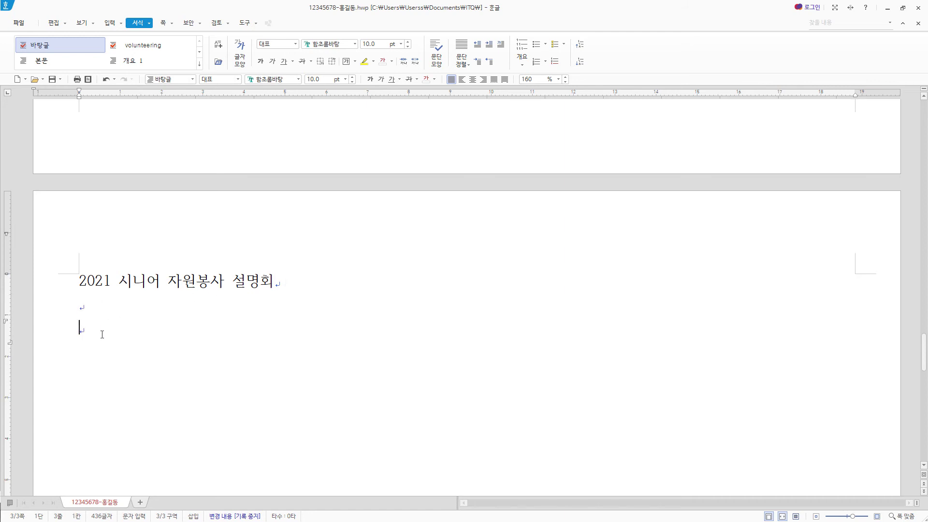
text(청소년의 꿈과 끼를 키워줄 중학교 자유학기제의 전면 시행을 앞두고 청소년진로체험센터에서 자유학기제 프로그램을 지원)
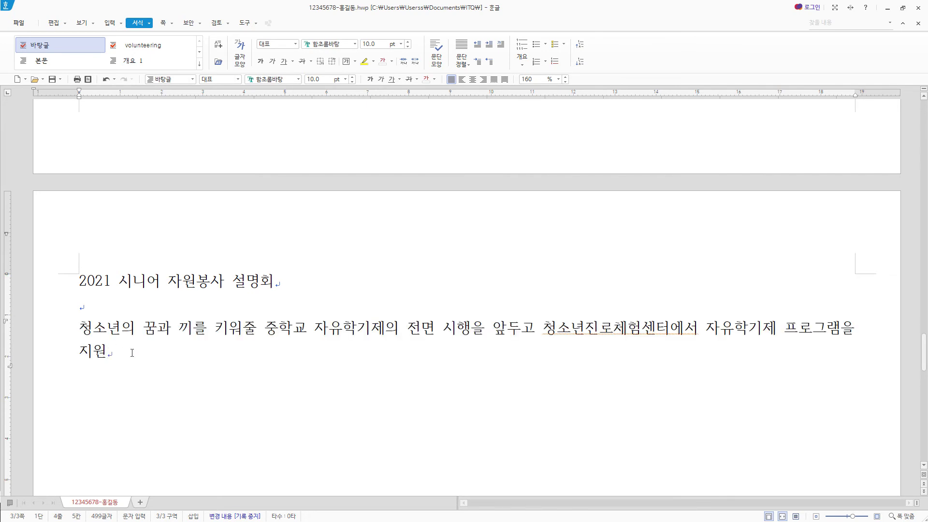
- Convert the word 지원 to the Hanja 志願 using the 한글(漢字) input format
key(F9)
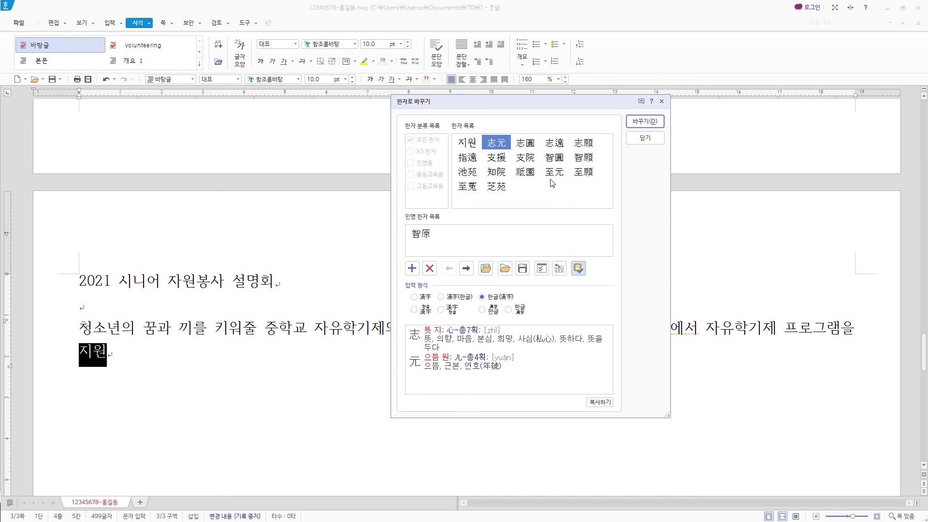
click(582, 145)
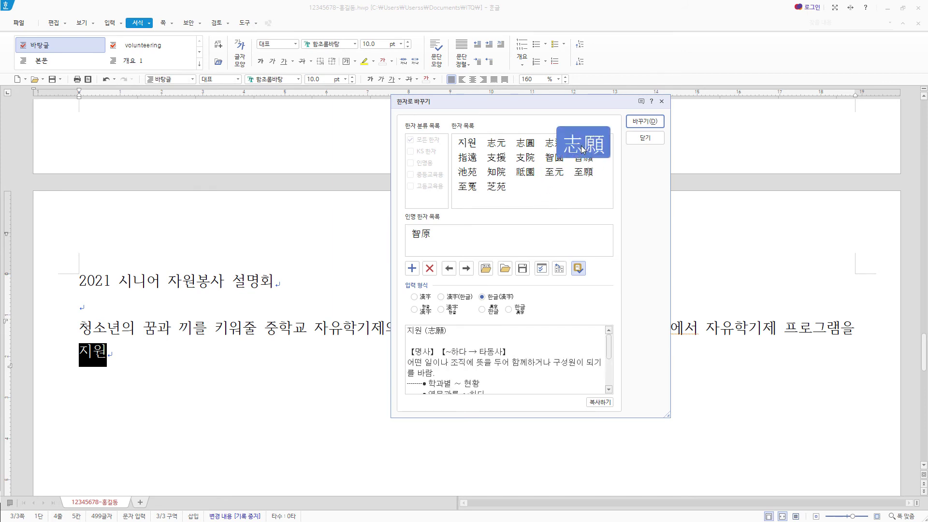
click(508, 299)
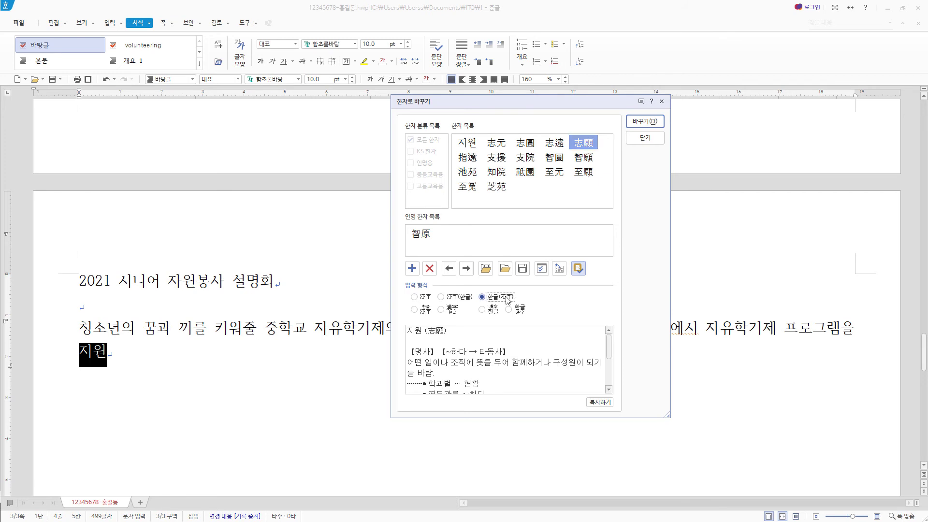
click(646, 121)
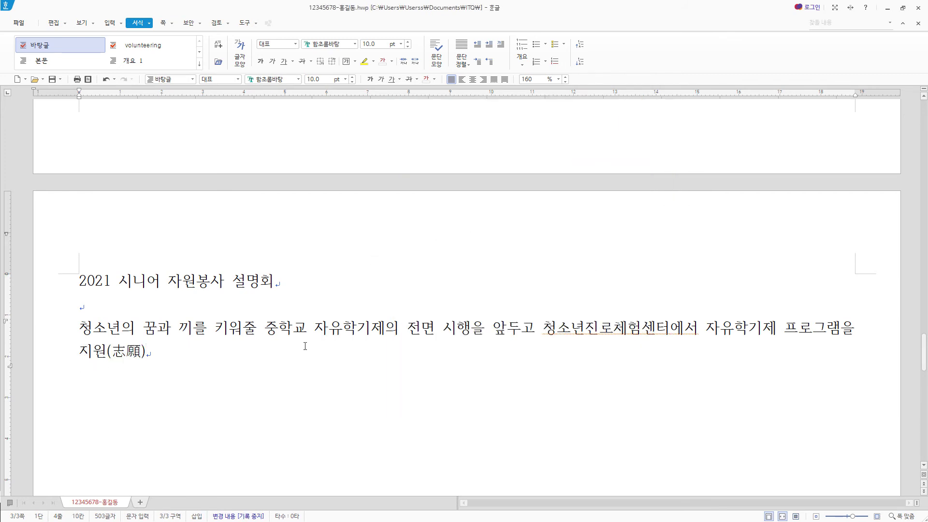
- Continue the paragraph from 할 인력으로 퇴직시니어가 through 자신이 유용, and convert 유용 to 유용(有用)
text(할 인력으로 퇴직시니어가 크게 부각되고 있다. 퇴직시니어들은 퇴직 후 그동안 쌓았던 전문 지식과 경험 등을 소외된 이웃과 도움이 필요한 아동 및 청소년에게 나누어 주고자 자원봉사활동에 참여하고 있다. 과거에는 퇴직자의 자원봉사활동이 명목상으로 이루어지는 경우가 대부분이었다. 하지만 최근에는 퇴직시니어의 자원봉사가 사회적, 가정적으로 역할 상실을 겪는 퇴직자에게 사회적 지위와 역할을 보충해주며, 타인과 사회의 필요에 도움을 줌으로써 자신이 유용)
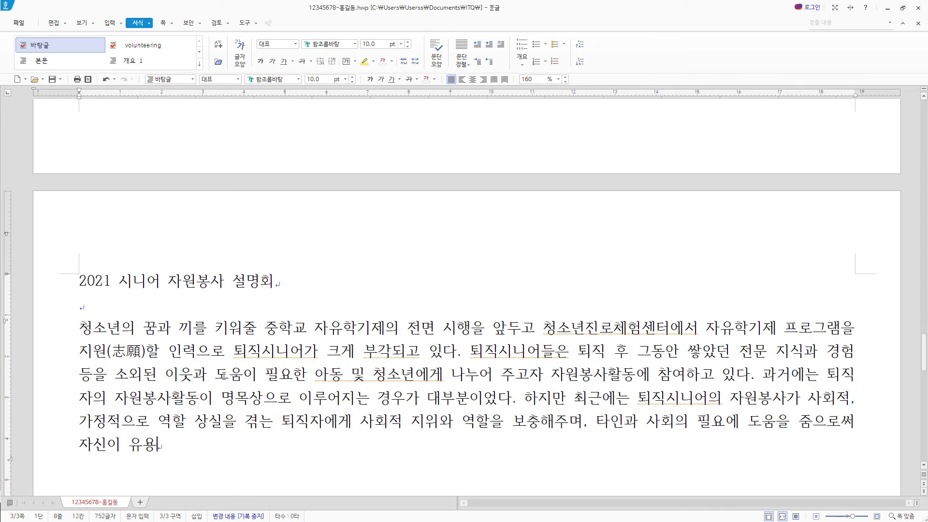
key(F9)
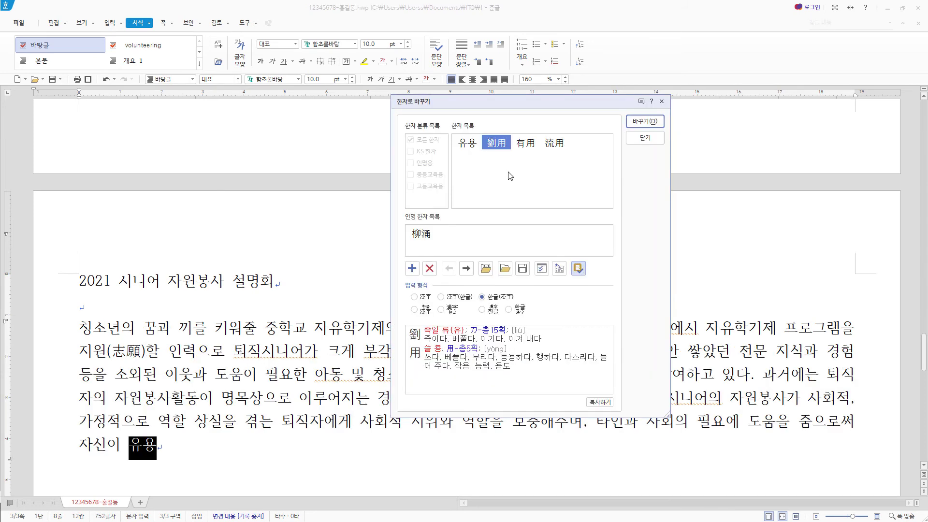
click(526, 143)
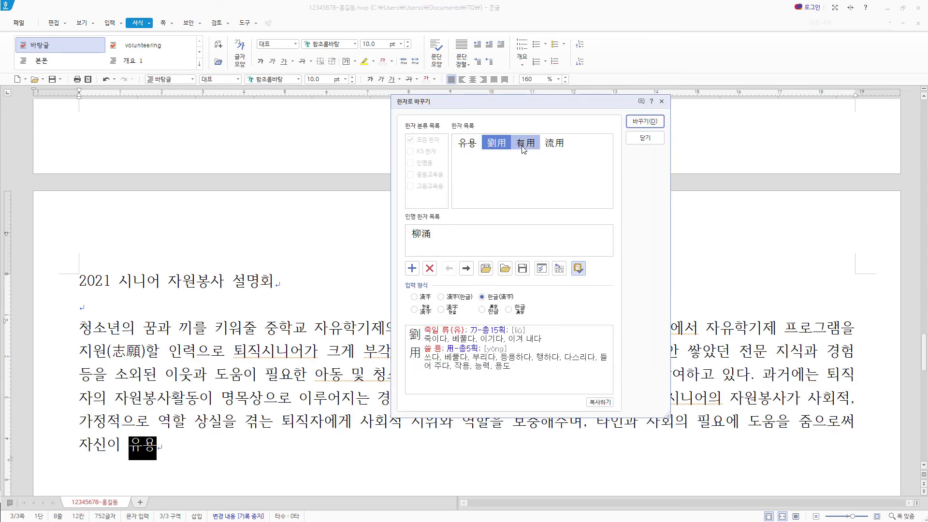
click(646, 122)
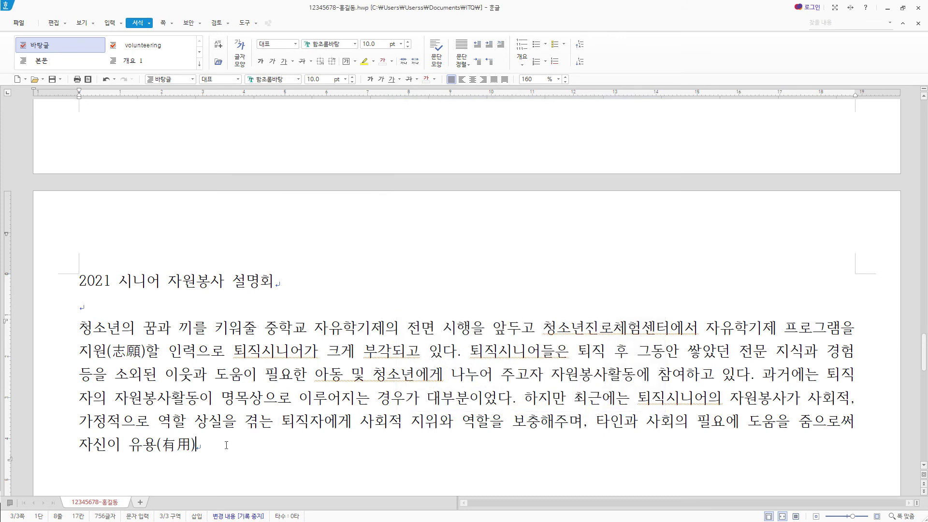
- Finish the first paragraph with the text from 하다는 느낌을 갖게 through 참여자가 늘고 있다. and start a new line
text(하다는 느낌을 갖게 하는 등 긍정적 효과가 많이 알려지면서 참여자가 늘고 있다.)
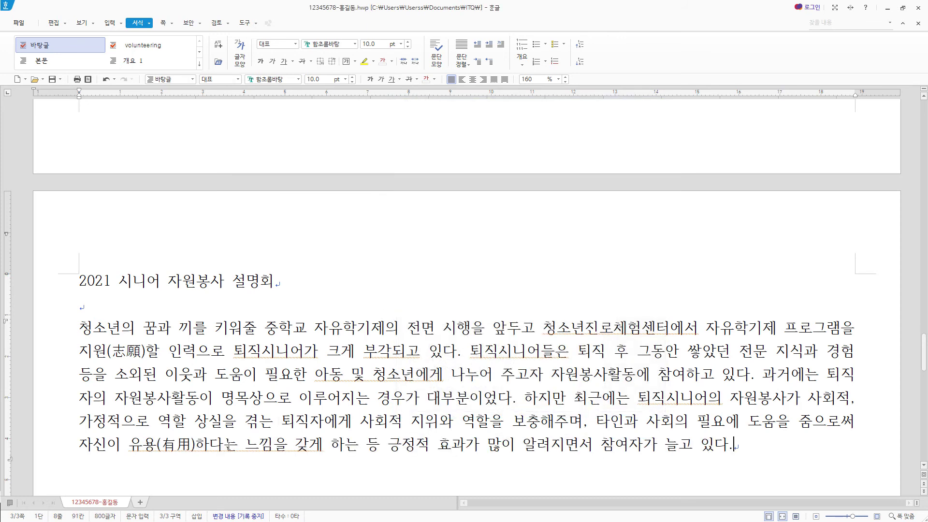
key(Return)
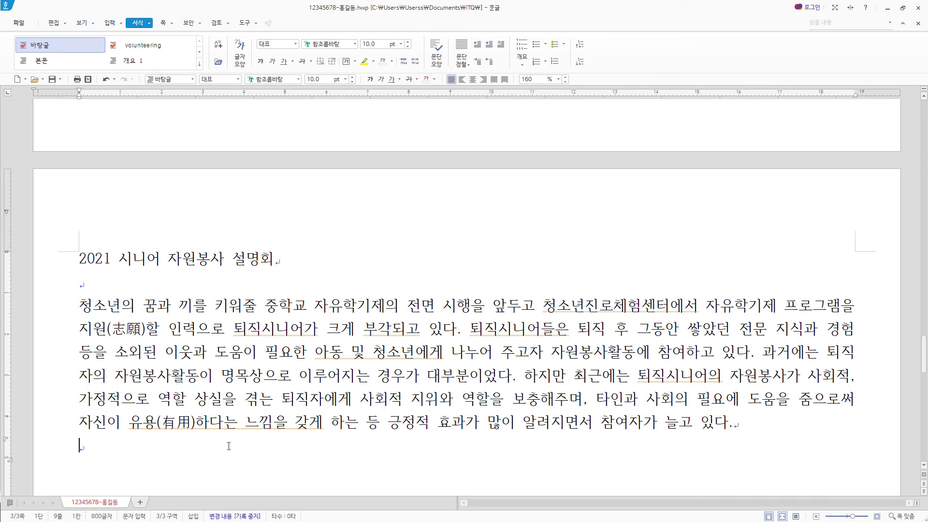
scroll(227, 445, down, 3)
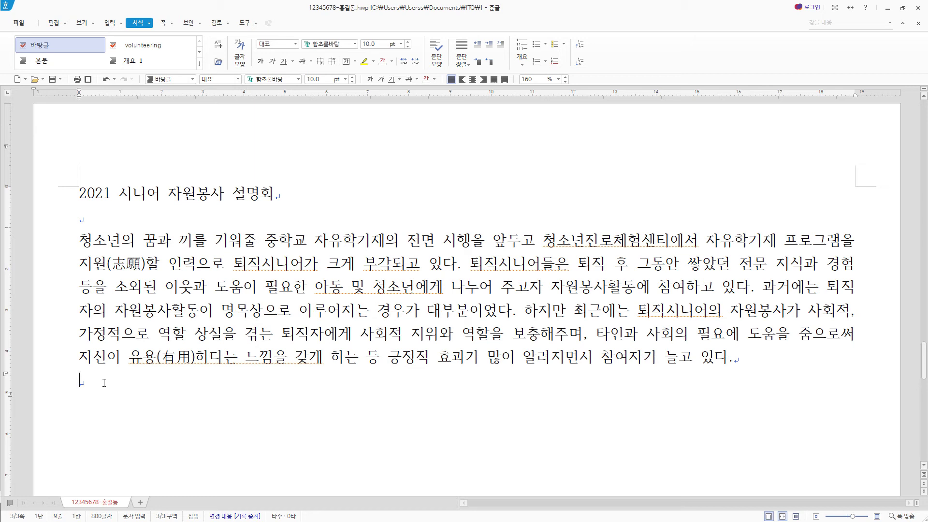
key(alt+t)
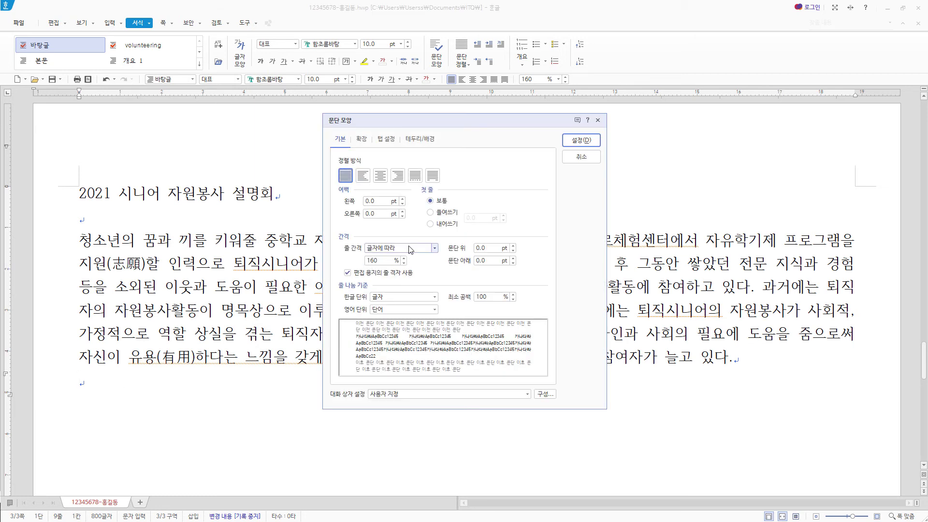
click(430, 212)
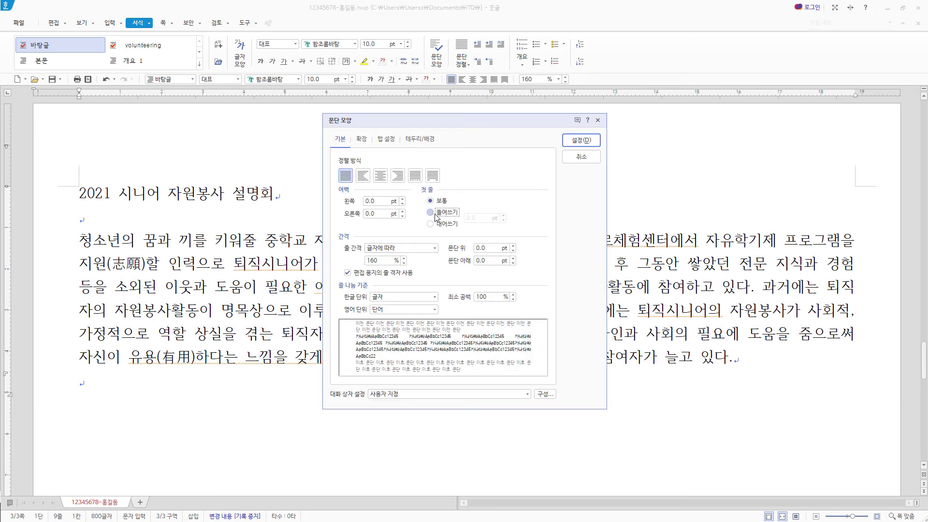
click(582, 156)
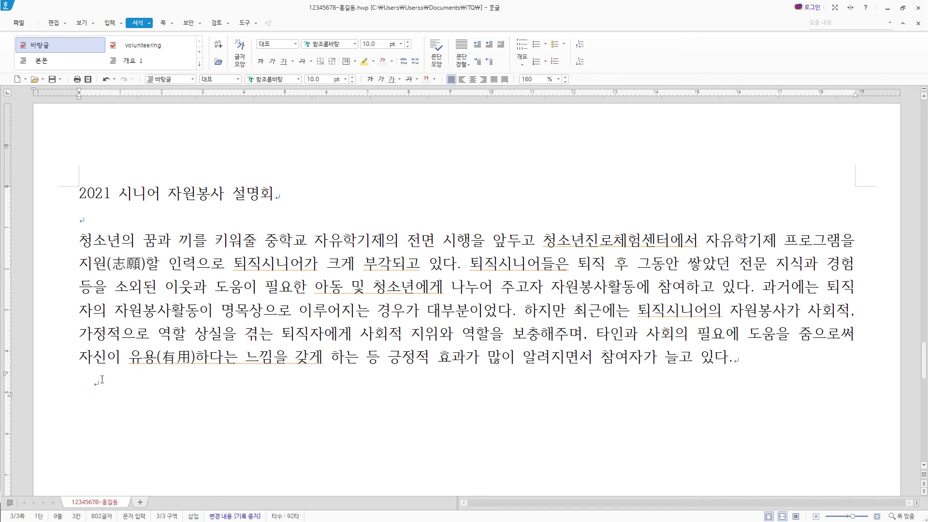
- Enter the second paragraph, indented by two spaces, from 향후 자원봉사를 희망하는 through 진행하기로 하였다. and leave a blank line below it
text(향후 자원봉사를 희망하는 퇴직시니어들은 진로체험지원센터에서 청소년의 진로에 대한 조언을 통해 청소년의 진로 개발을 돕고 진로체험처 발굴, 체험처 프로그램 컨설팅 등 자유학기제의 성공적 안착과 안전한 체험활동을 돕게 된다. 이번 자원봉사 참여 사업을 위해 전국 진로체험지원센터 관계자 등이 참석한 가운데 설명회를 개최하고 향후 안전과 행복, 지역사랑, 인재육성, 환경보존, 글로벌봉사 등 다양한 영역에서 봉사활동을 진행하기로 하였다.)
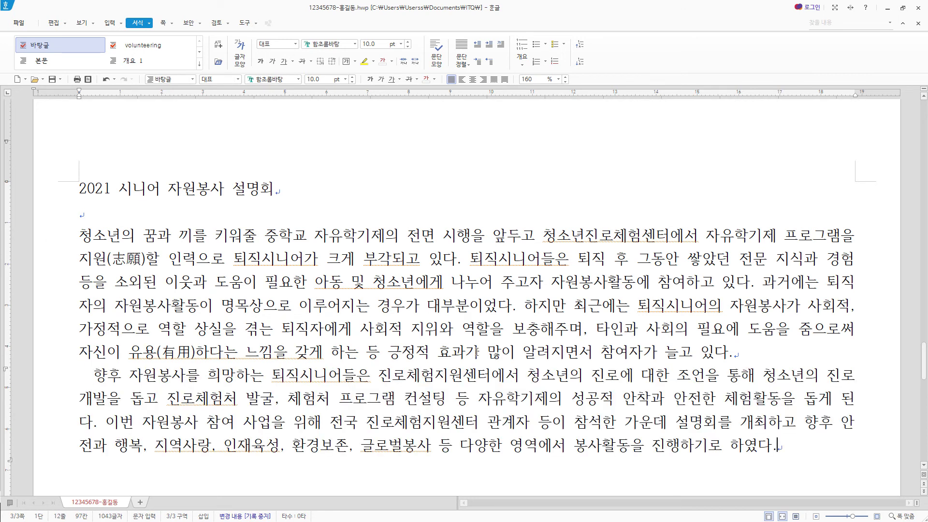
scroll(773, 438, down, 3)
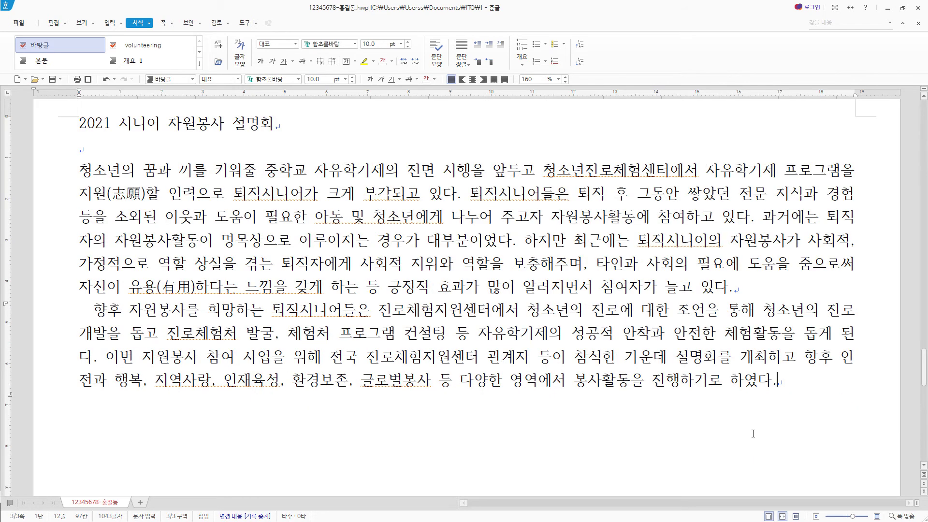
key(Return)
key(Return)
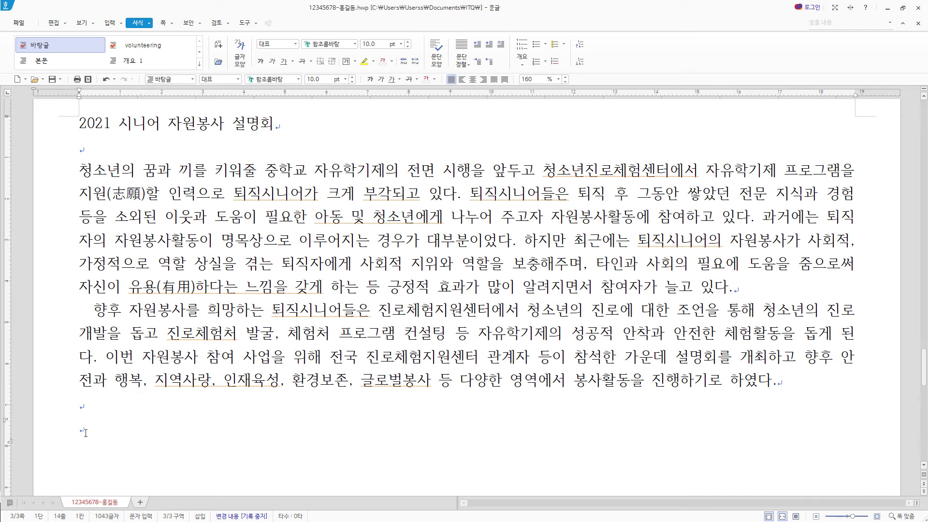
- Insert the ♥ symbol from the HNC character table and add the subheading 2021 퇴직시니어 설명회 개요 after it
key(ctrl+F10)
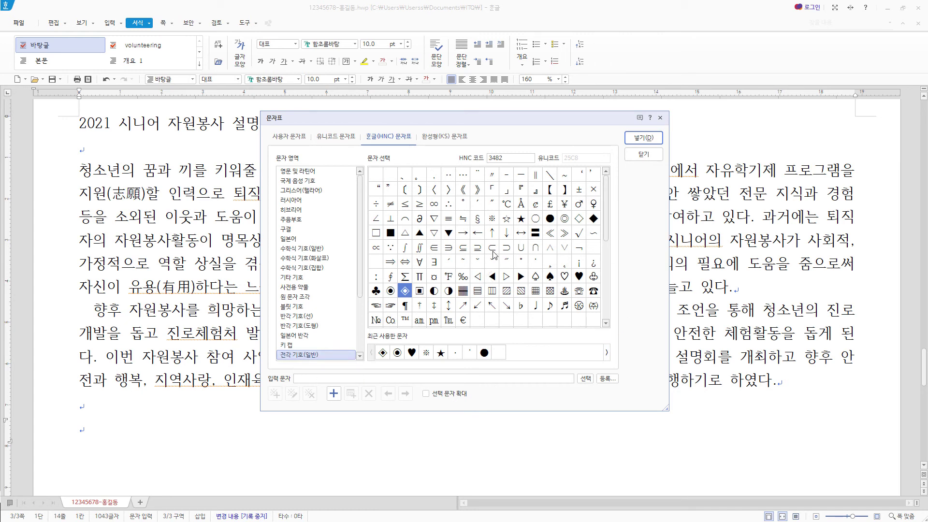
click(579, 278)
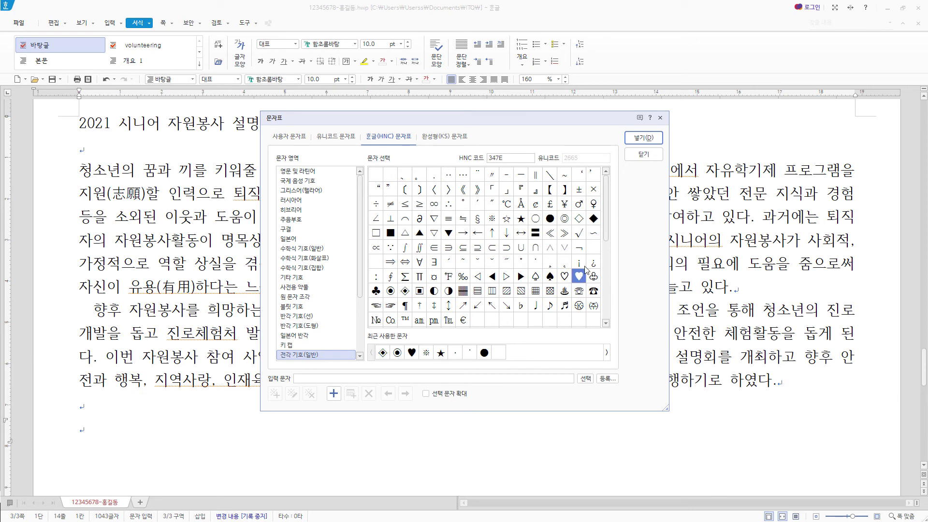
click(644, 138)
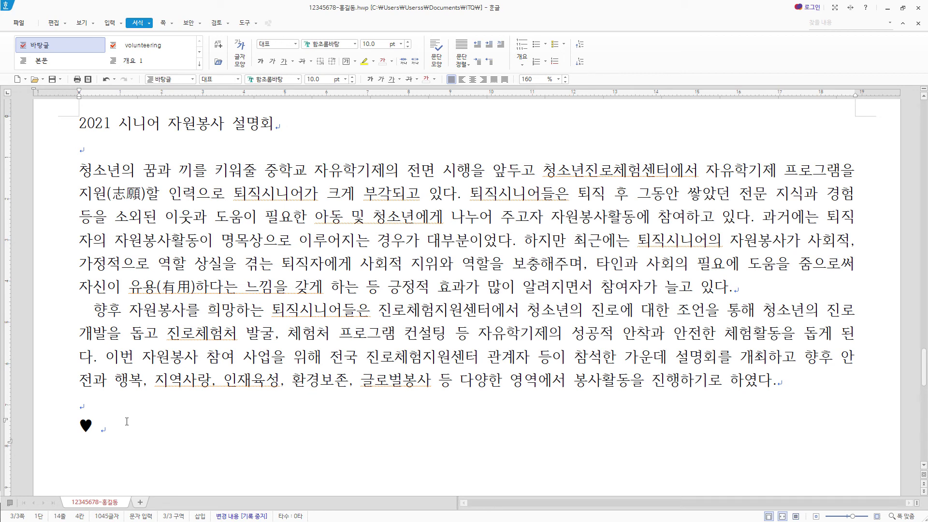
text(2021 퇴직시니어 설명회 개요)
scroll(327, 428, down, 3)
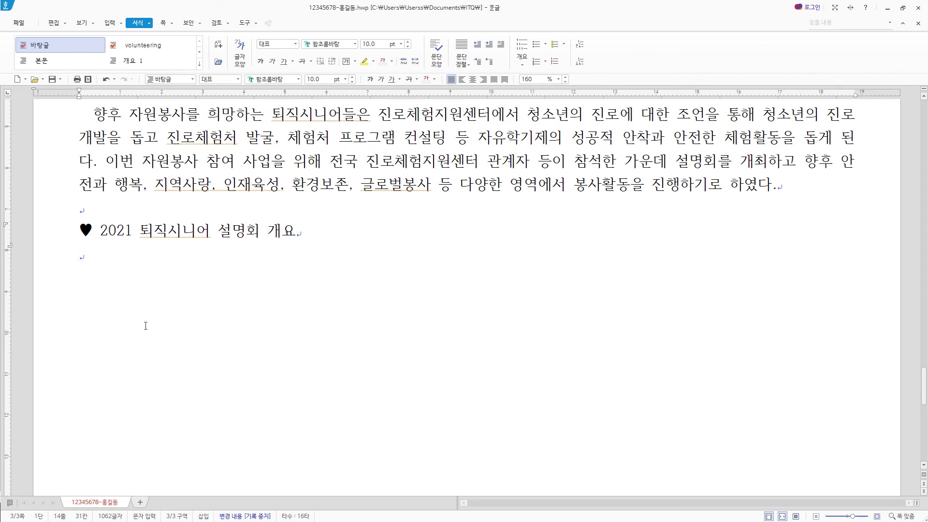
- Under the subheading, enter the six overview lines from 일자 및 장소 through 주최 : 진로체험지원센터, 교육부, 여성가족부, leaving a blank line below
click(88, 249)
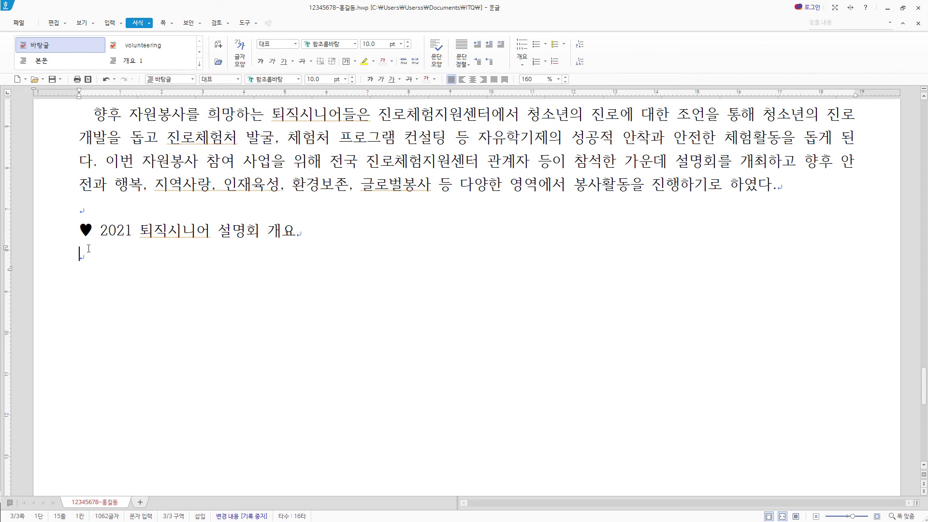
text(일자 및 장소 일자 : 2021년 6월 14일 - 2021년 6월 16일 장소 : 서울시청 컨벤션홀 참가 대상 및 주최 대상 : 자원봉사를 희망하는 퇴직시니어 주최 : 진로체험지원센터, 교육부, 여성가족부)
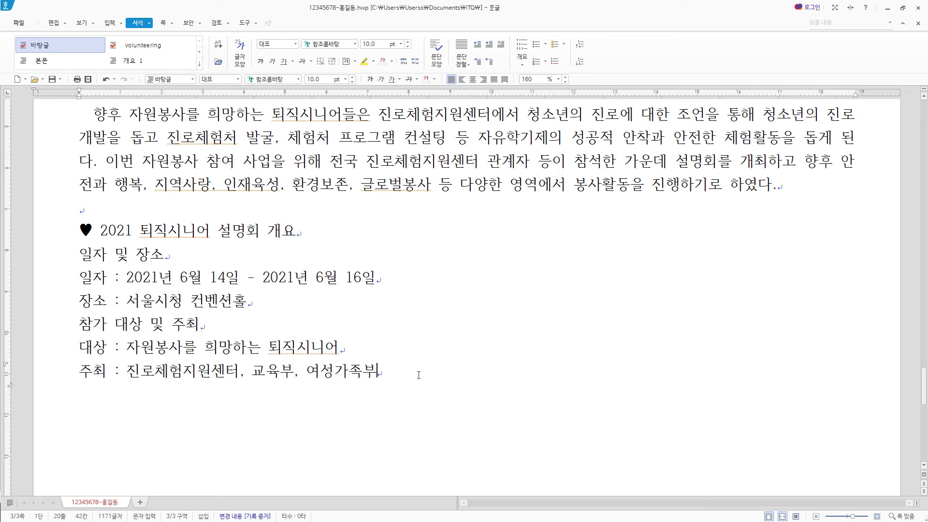
key(Return)
key(Return)
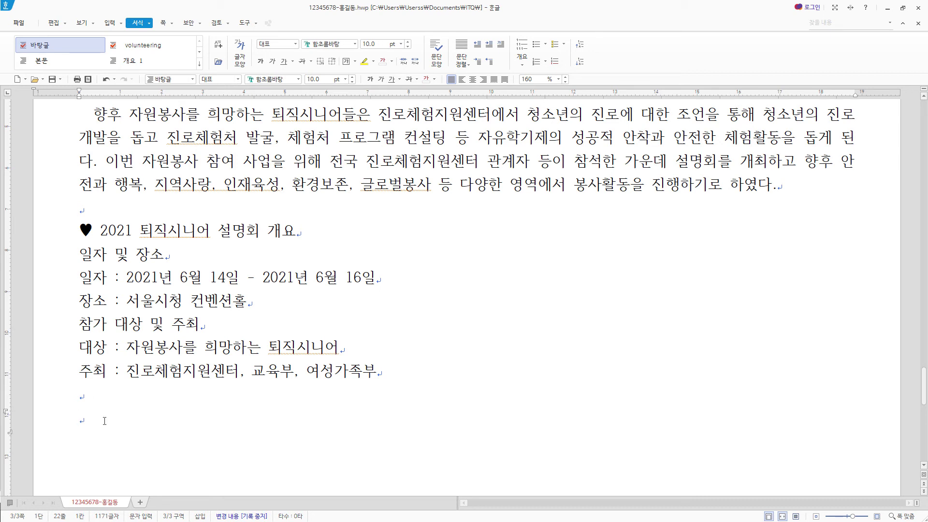
- Insert another ♥ symbol with the subheading 시니어 자원봉사 설명회 내용 and start a new line below it
key(ctrl+F10)
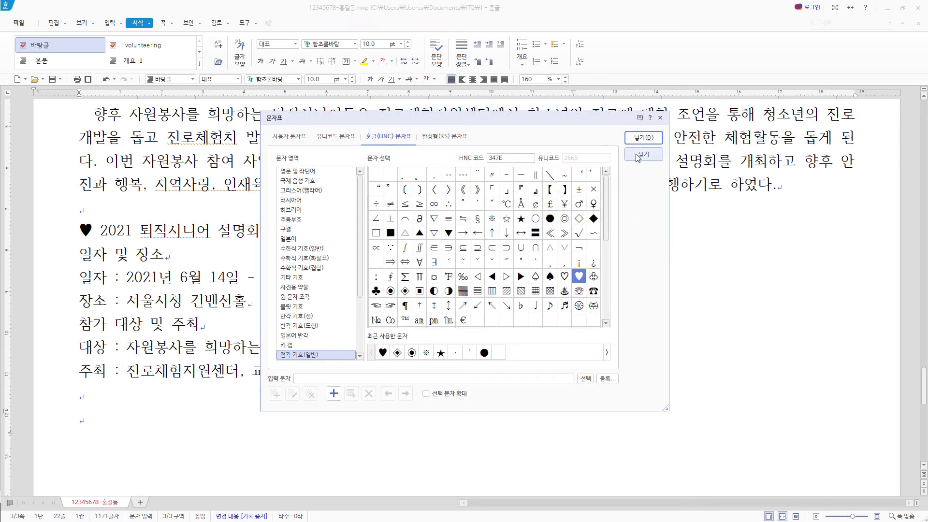
key(Return)
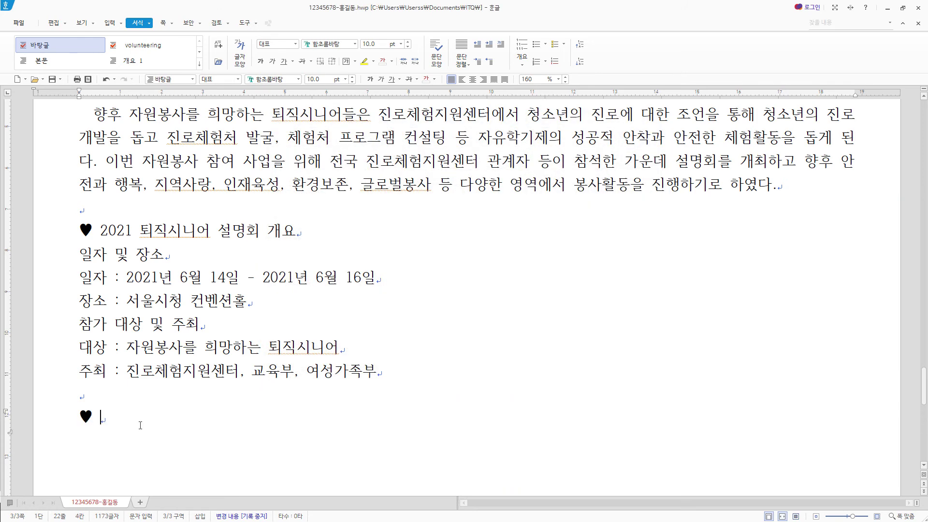
scroll(193, 419, down, 1)
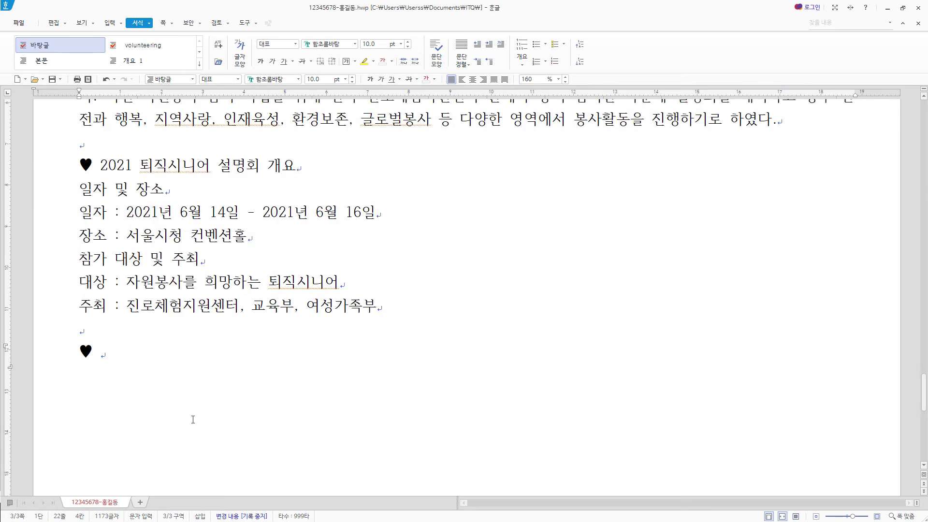
text(시니어 자원봉사 설명회 내용)
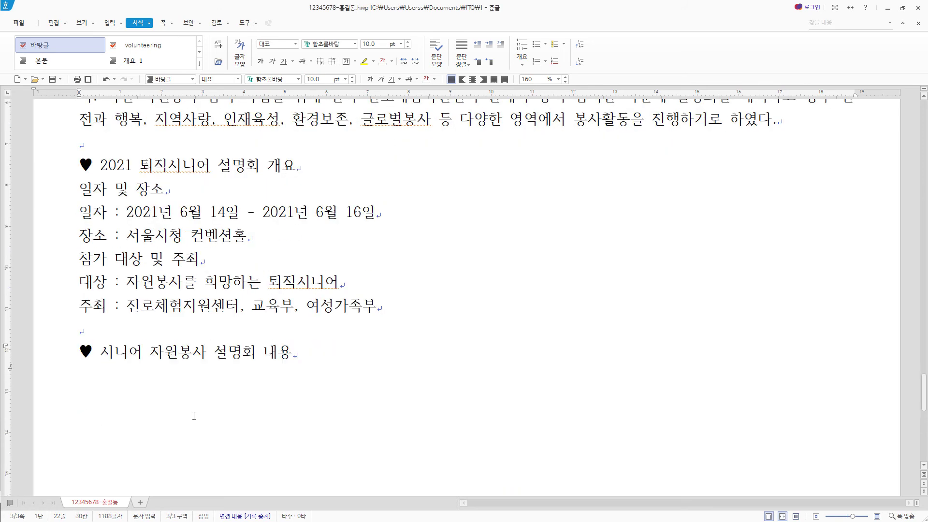
key(Return)
scroll(154, 367, down, 1)
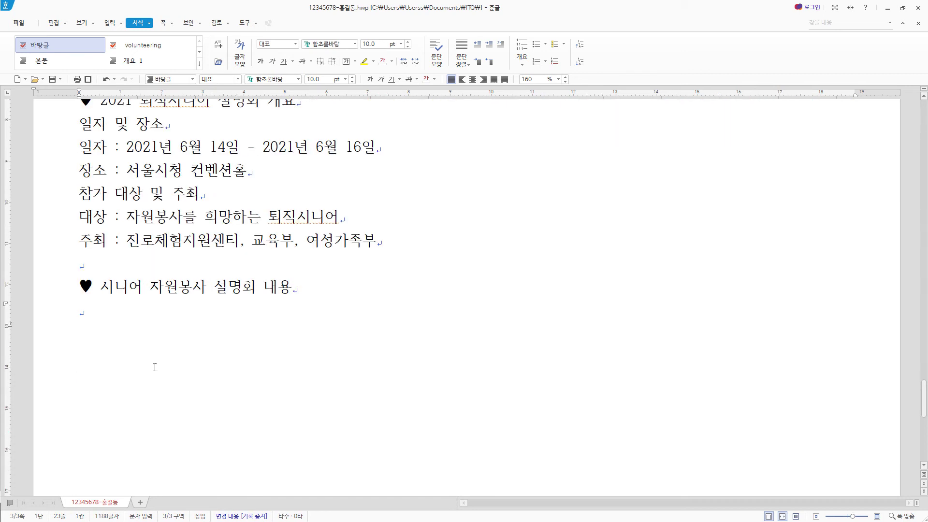
- Insert a table with 6 rows and 4 columns, treated as a character, below the second subheading
click(110, 23)
click(106, 48)
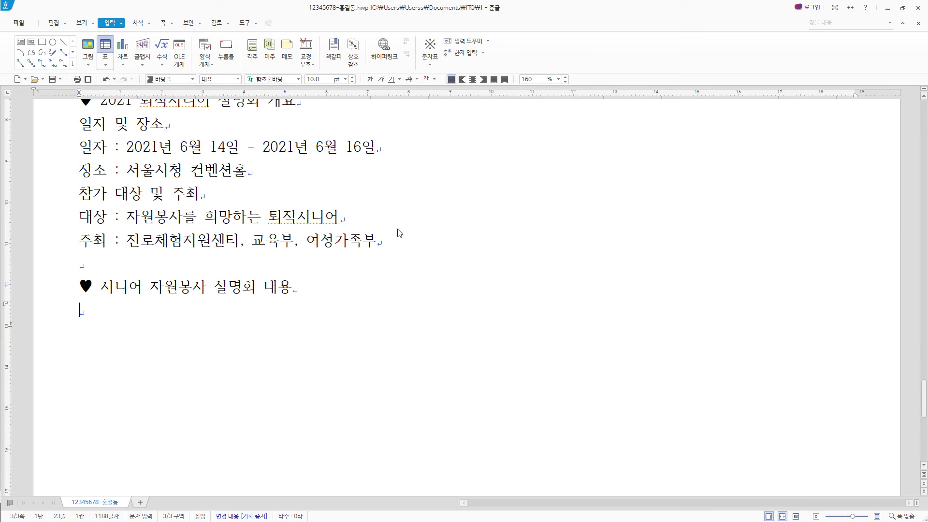
key(Tab)
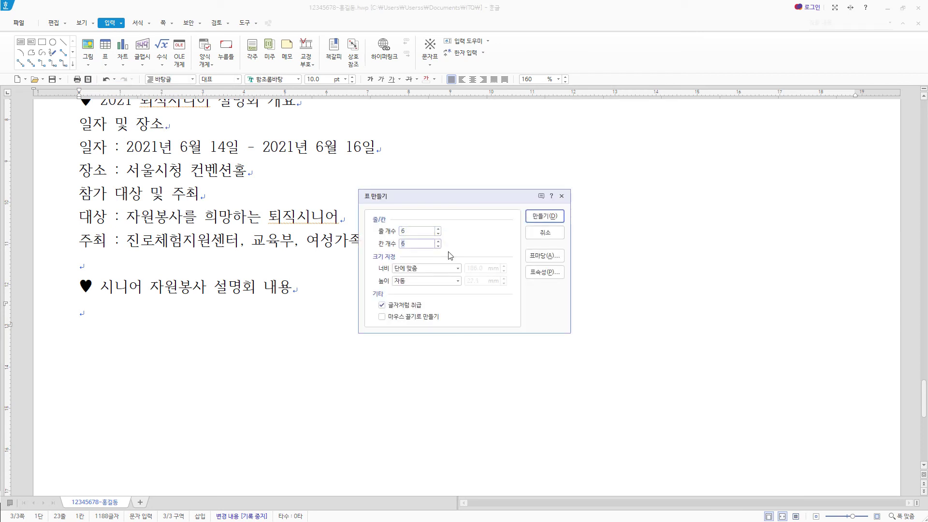
text(4)
click(550, 214)
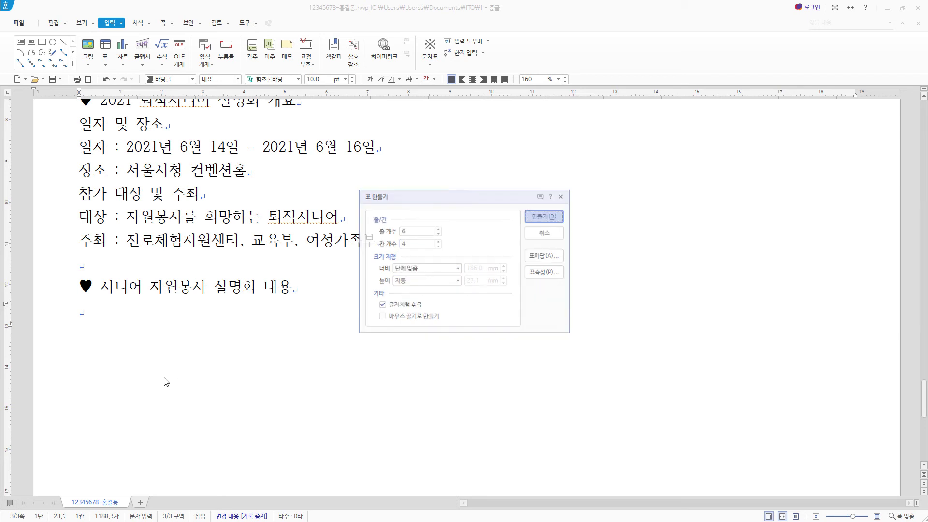
- Format all table cells with the 돋움 font at 10 pt and center alignment
drag(166, 316, 728, 410)
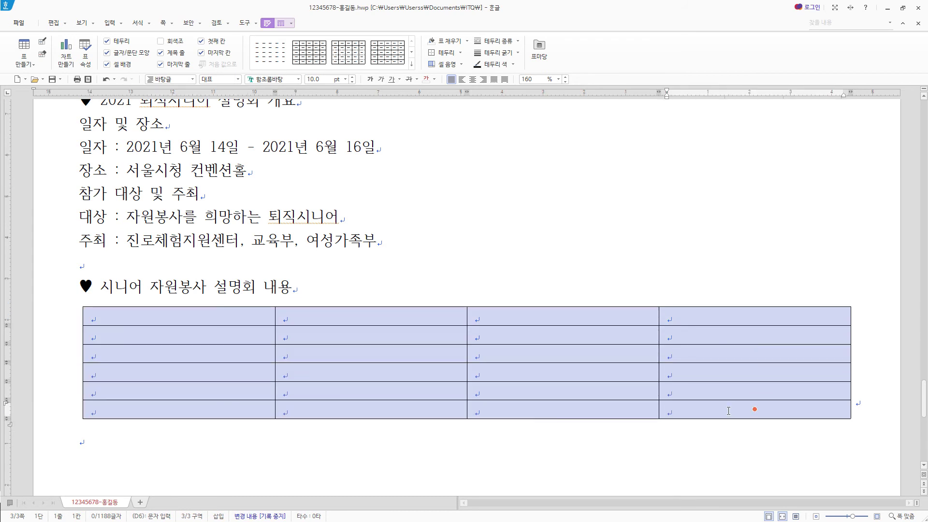
click(299, 80)
text(돋움)
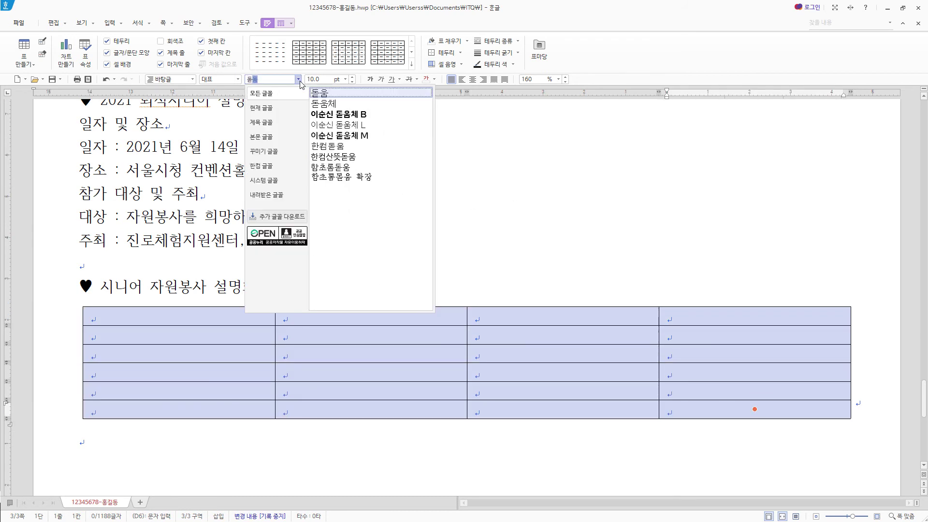
key(Return)
click(318, 80)
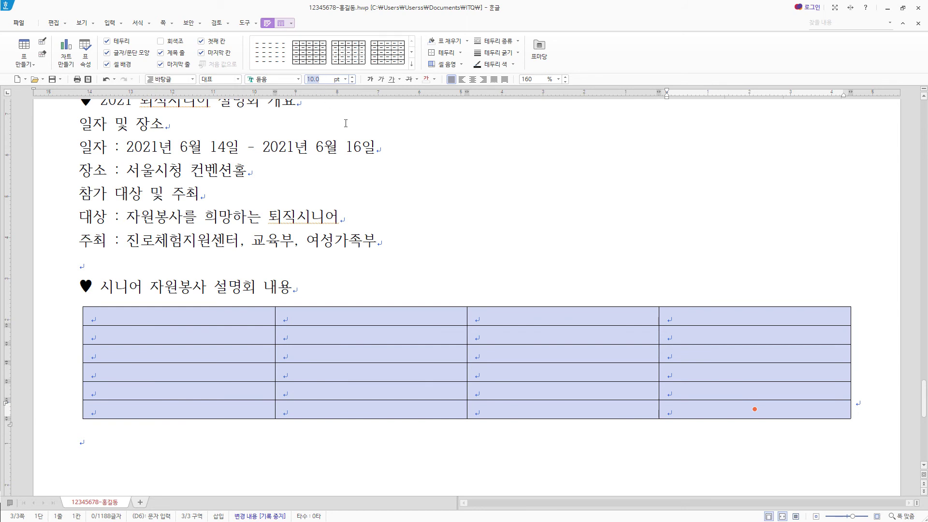
click(475, 81)
key(Escape)
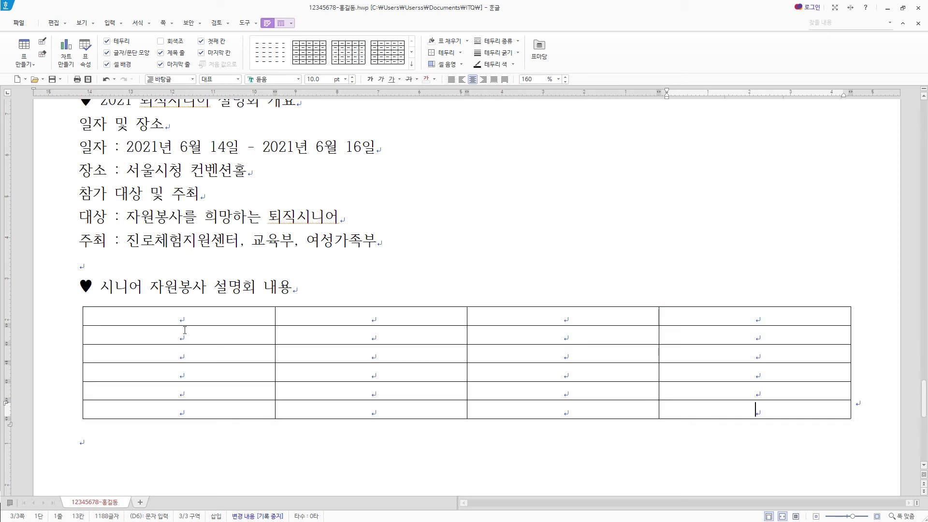
- In the table's first column, merge the cells of rows 2 and 3, and those of rows 4 and 5
drag(185, 334, 185, 348)
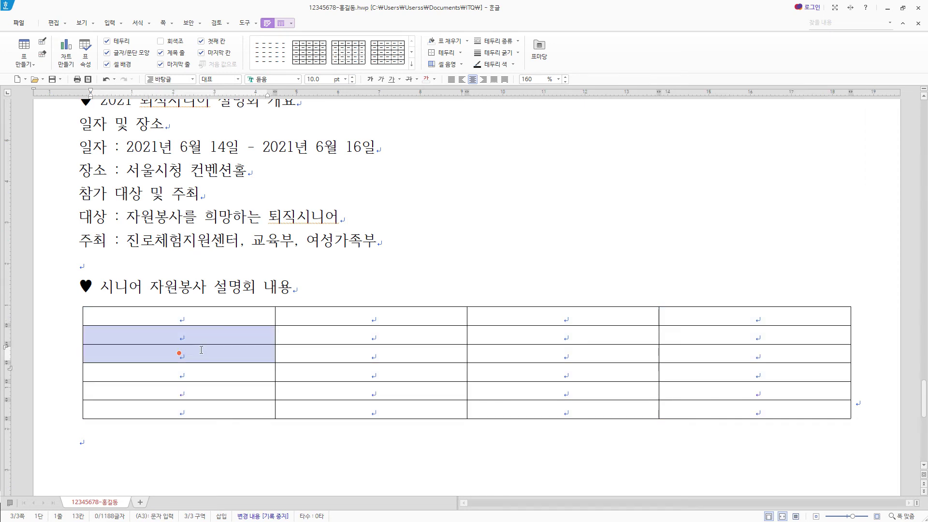
right_click(211, 333)
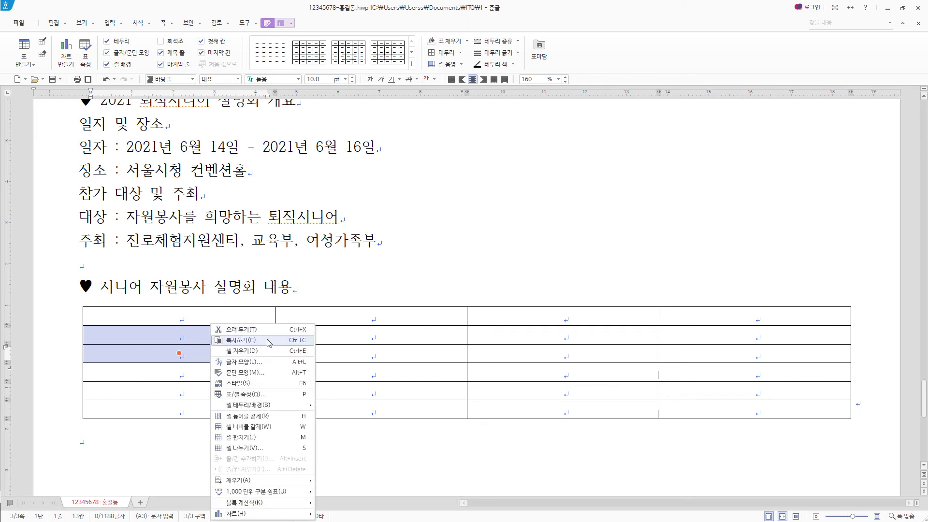
click(307, 439)
drag(220, 375, 217, 396)
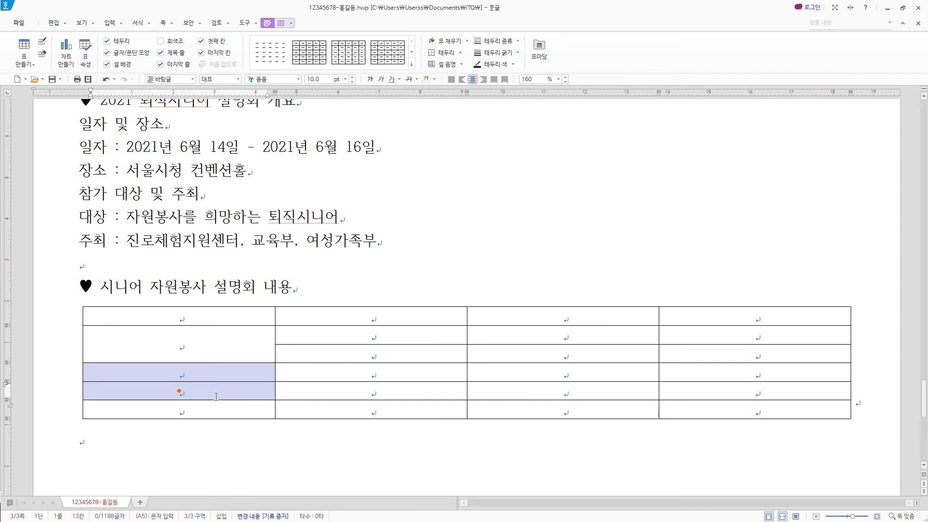
key(m)
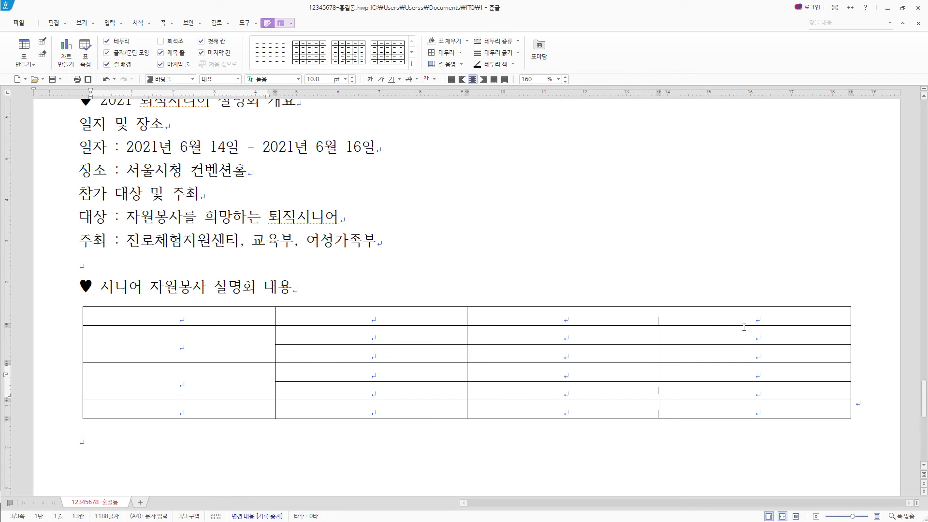
- Merge rows 2 through 6 of the table's last column and place the cursor in the first header cell
click(744, 331)
shift+click(754, 410)
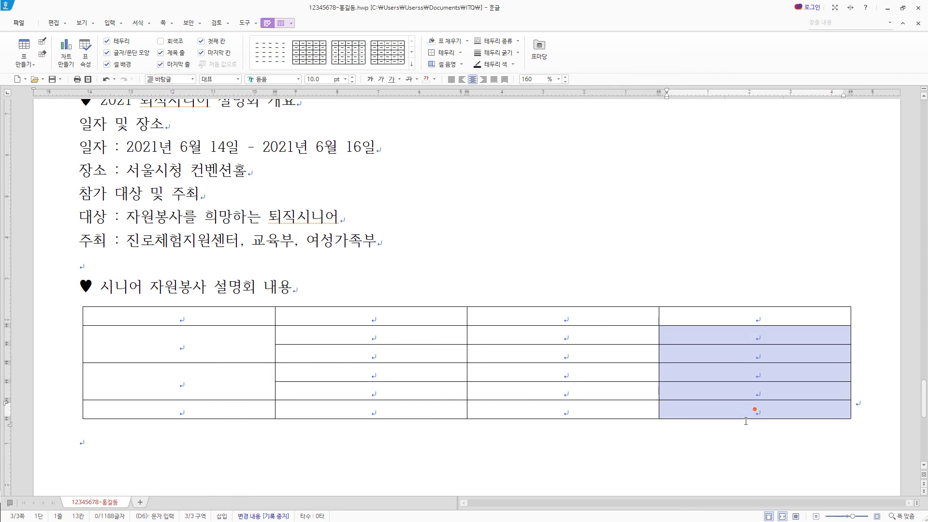
key(m)
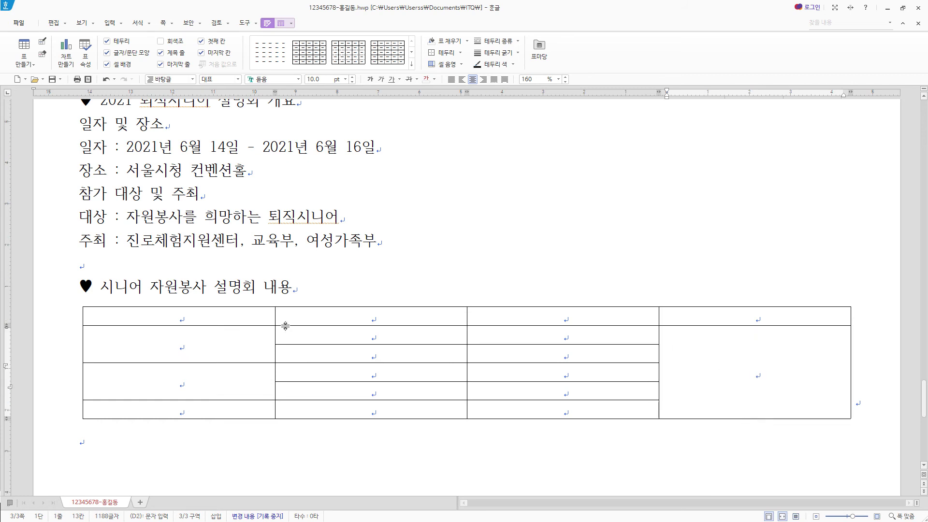
click(230, 320)
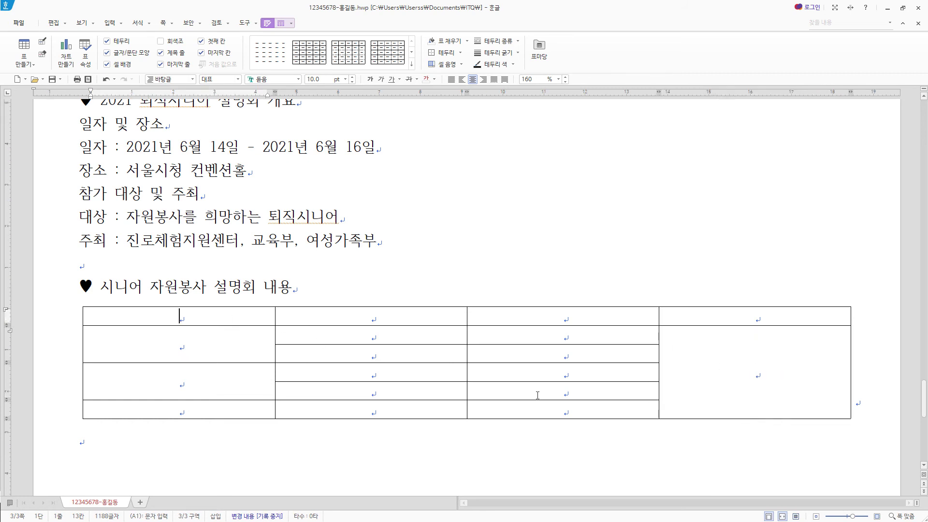
- Fill the table with 일자, 시간, 내용, 비고 headers and the 6월 14일–16일 session schedule, narrowing the first two and last columns and widening the 내용 column
text(일자	시간	내용	비고 6월 14일(월)	14:00 - 16:00	고령화 사회의 현황	기타 자세한 사항은 센터 홈페이지를 참고하기 바랍니다. 16:00 - 18:00	노인 자원봉사의 의의 및 방법 6월 15일(화)	10:00 - 12:00	자유학기제의 의의 및 내용 13:00 - 18:00	청소년 진로체험센터의 업무 소개 6월 16일(수)	10:00 - 12:00	봉사 서약서 작성 및 수료식)
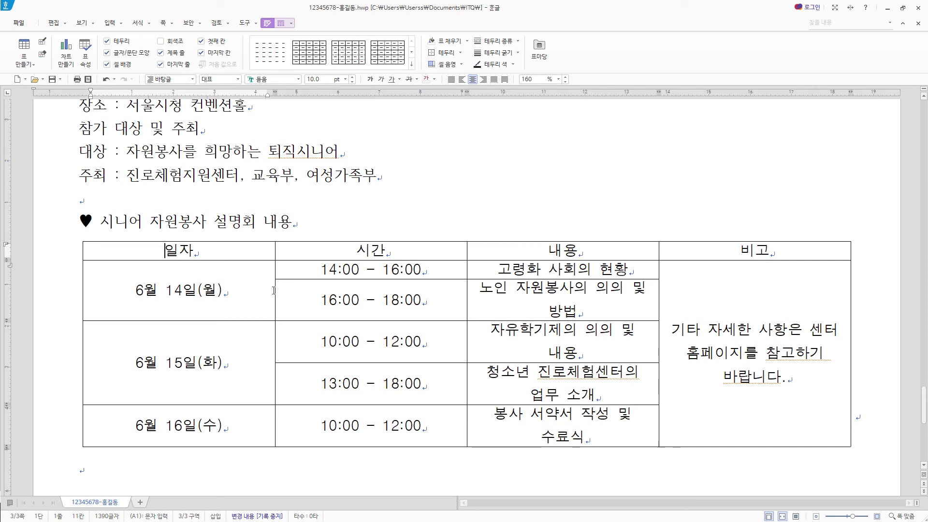
drag(274, 290, 232, 292)
drag(467, 286, 410, 290)
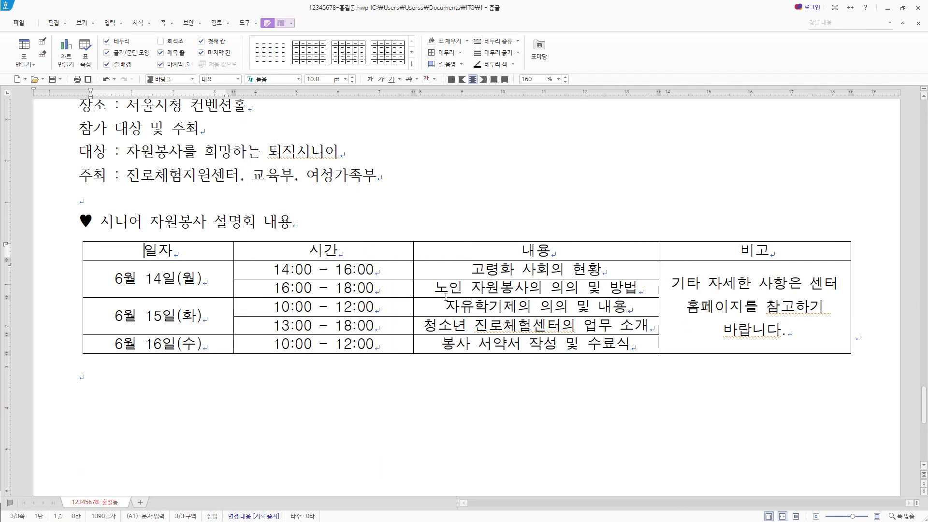
drag(659, 300, 688, 300)
- Add the organization name 진로체험지원센터 on a new line below the table, leaving a blank line between
click(108, 374)
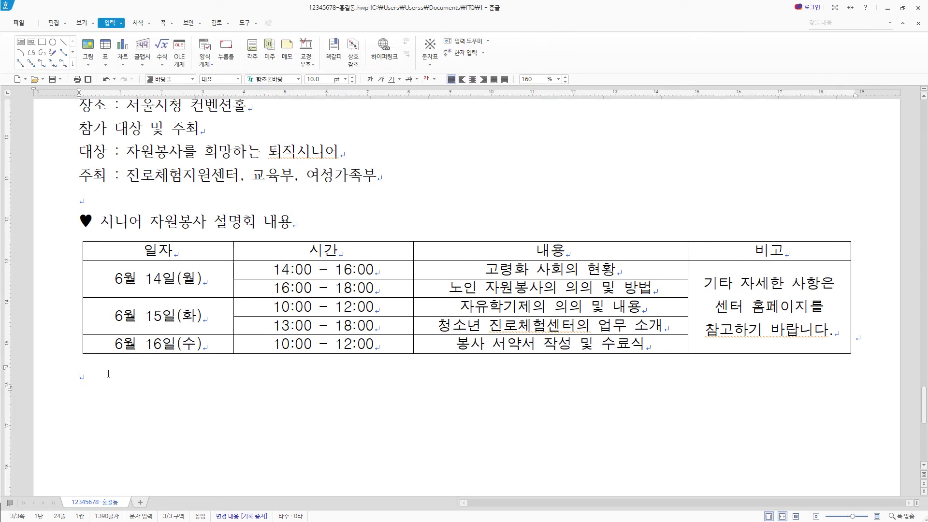
key(Return)
text(진로체험지원센터)
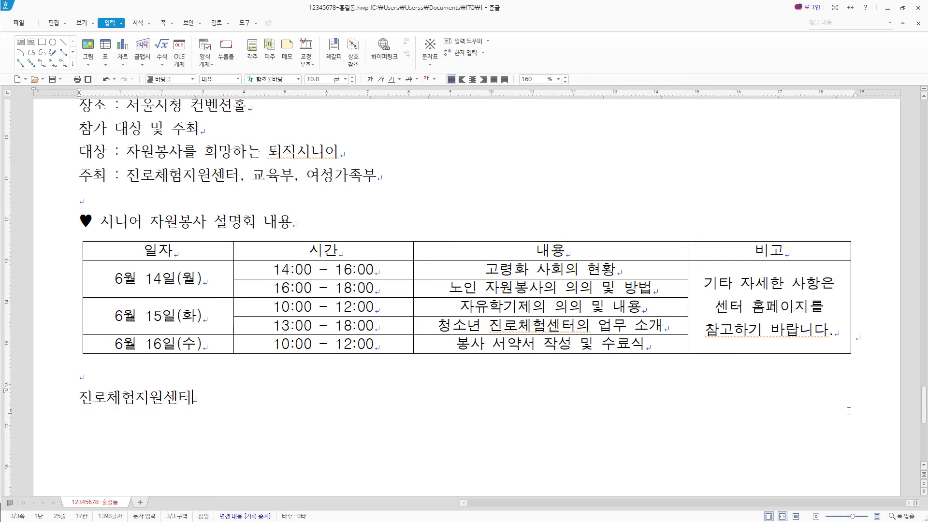
- Format the title 2021 시니어 자원봉사 설명회 in bold 궁서 at 18 pt and center it
scroll(849, 411, up, 10)
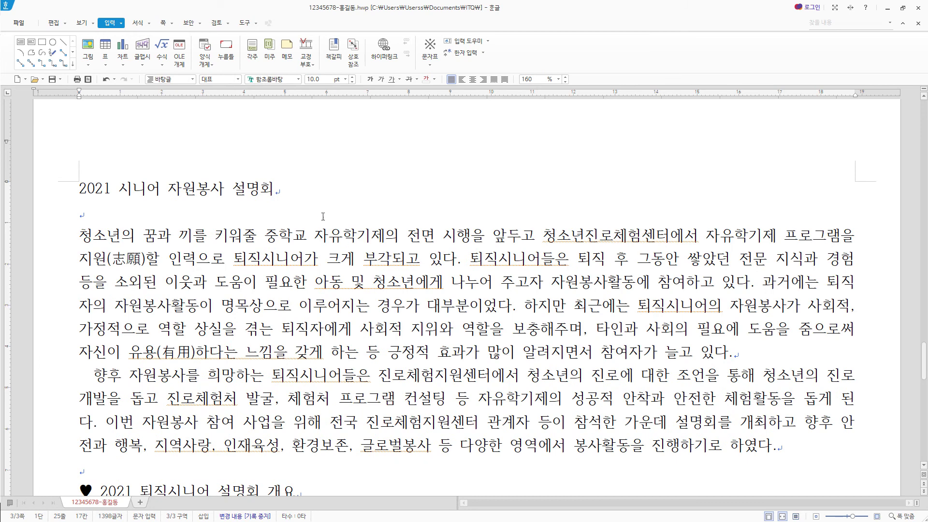
drag(311, 189, 59, 203)
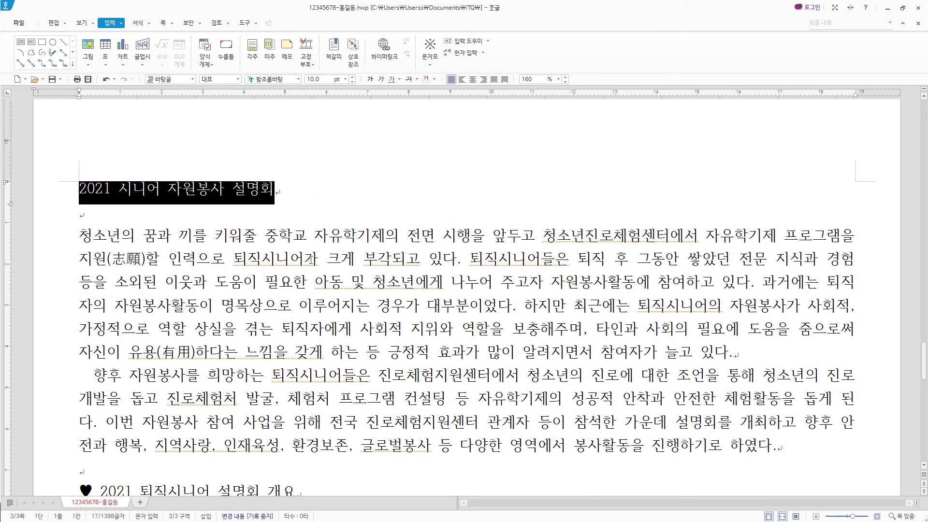
scroll(307, 290, up, 1)
click(278, 80)
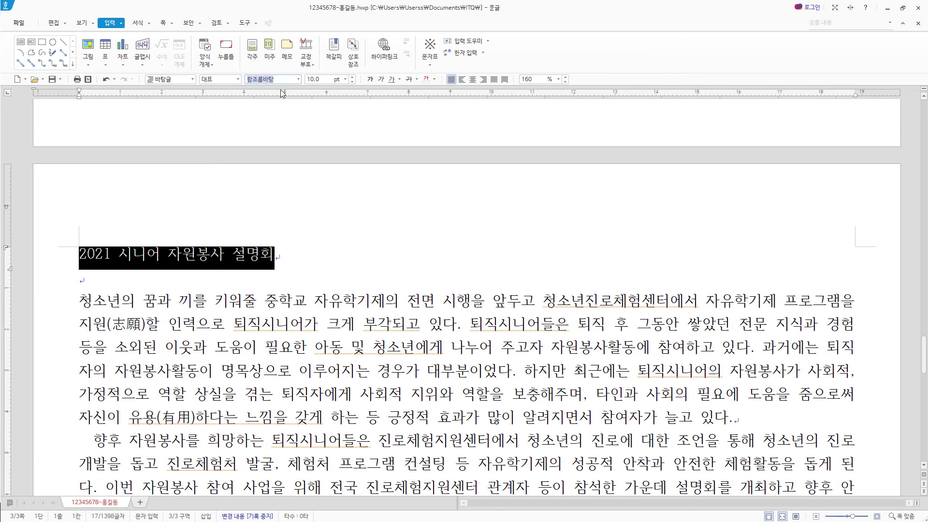
text(궁서)
key(Return)
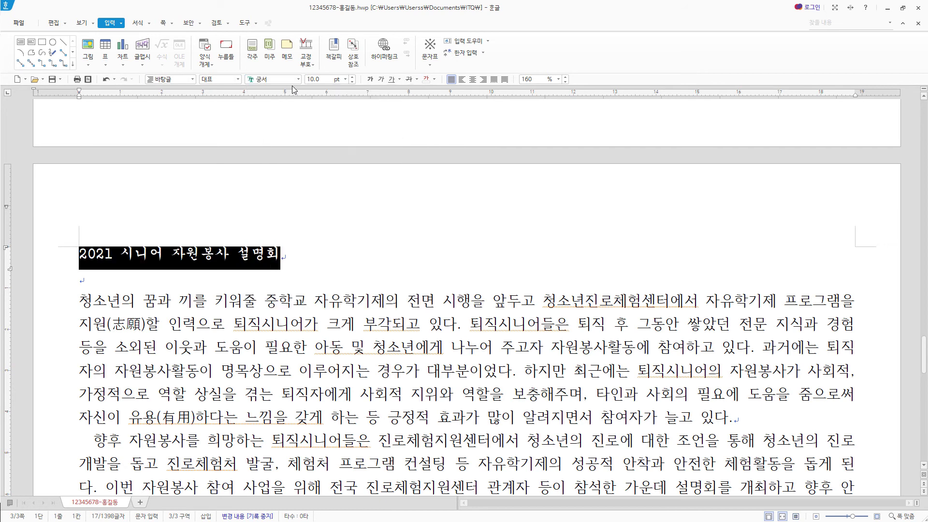
click(312, 80)
text(18)
key(Return)
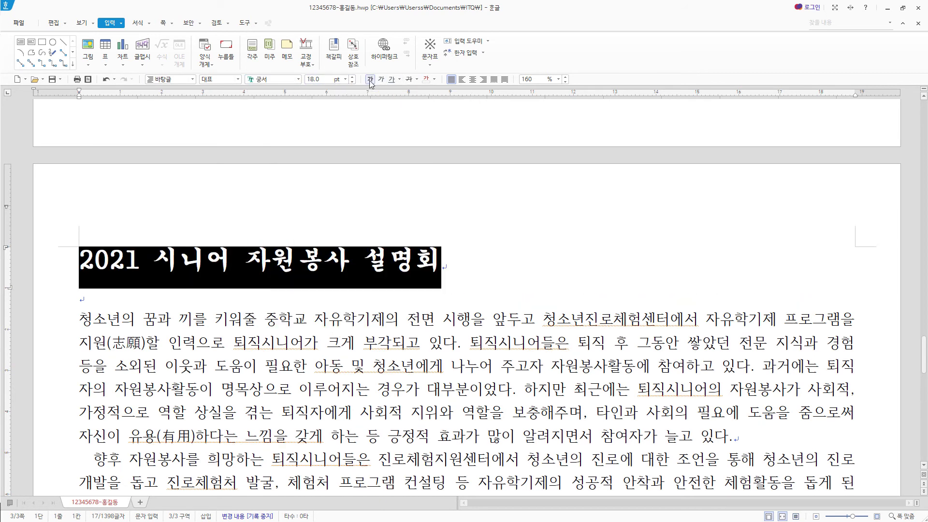
click(473, 80)
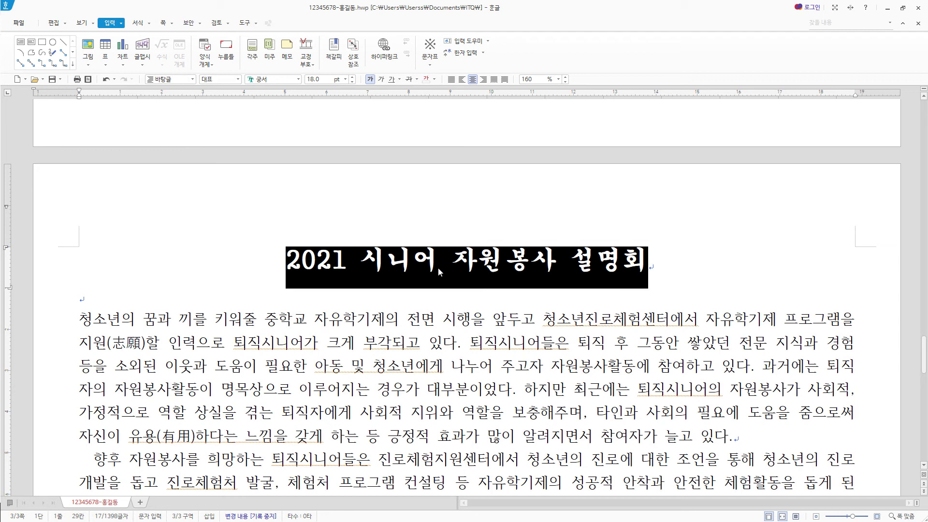
- Add the ruby text 더불어 만들어가는 세상 above the page-three title
click(121, 24)
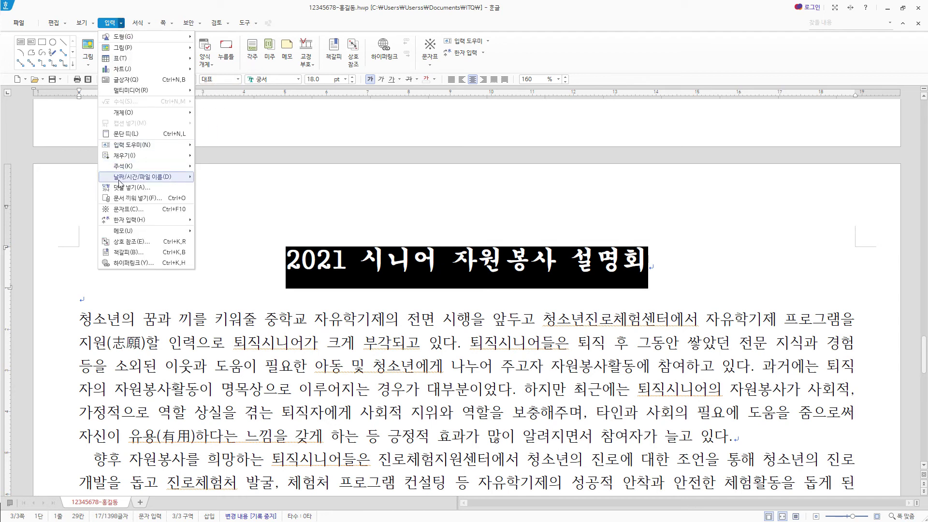
click(132, 188)
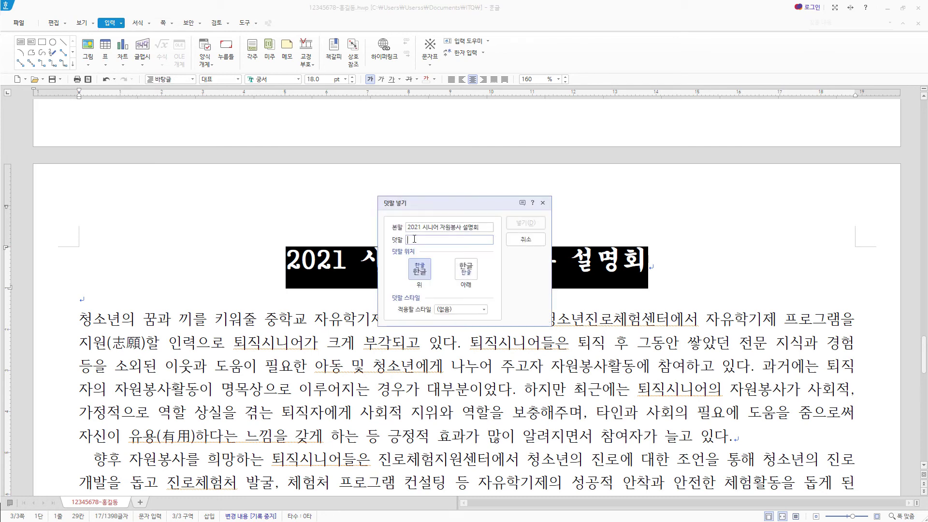
text(더불어 만들어가는 세상)
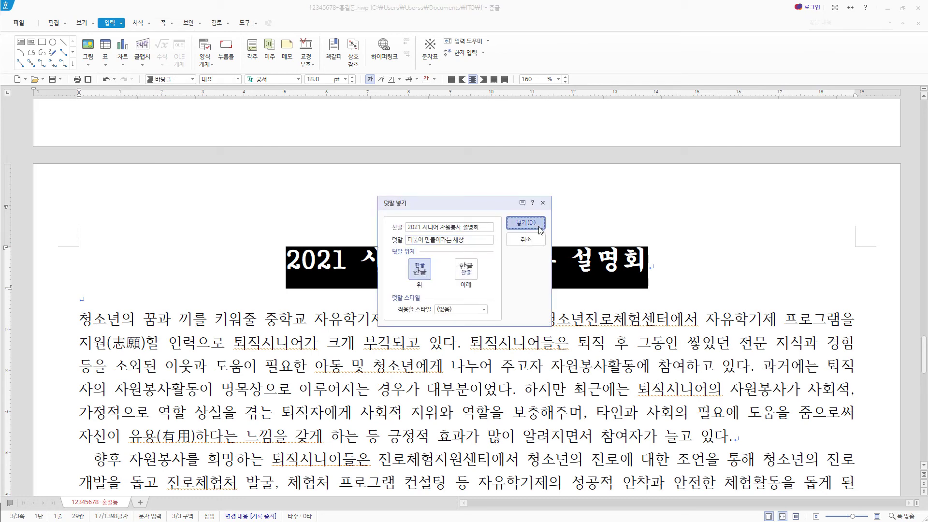
key(Return)
- Create a header for both odd and even pages with no preset layout, containing the text 시니어 자원봉사
click(102, 314)
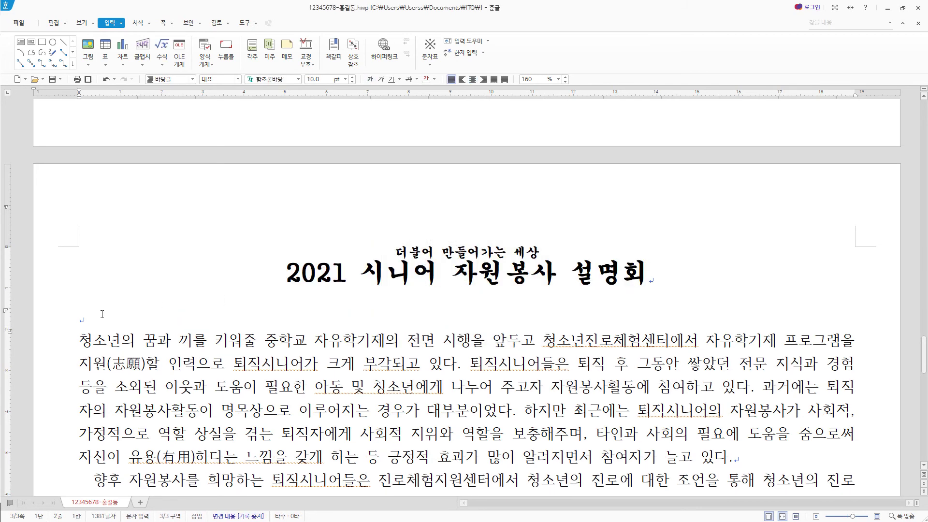
click(164, 23)
click(150, 51)
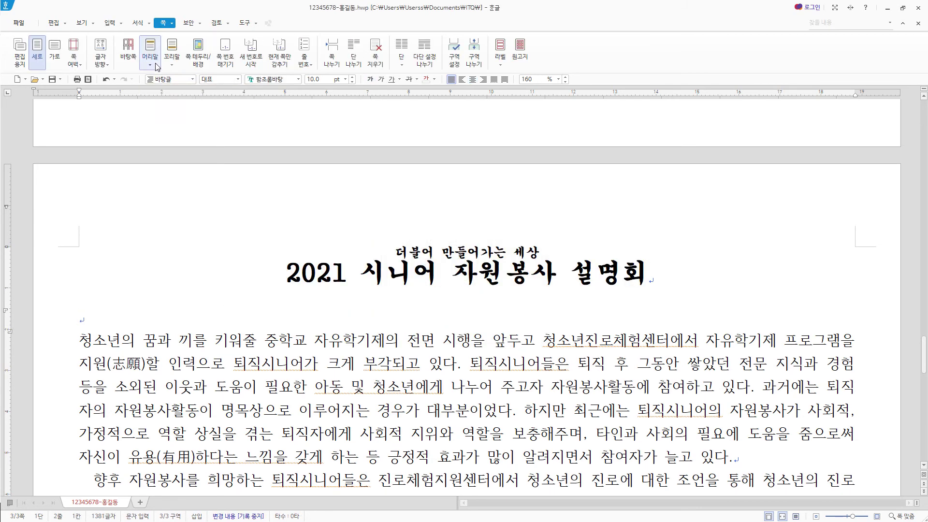
click(178, 100)
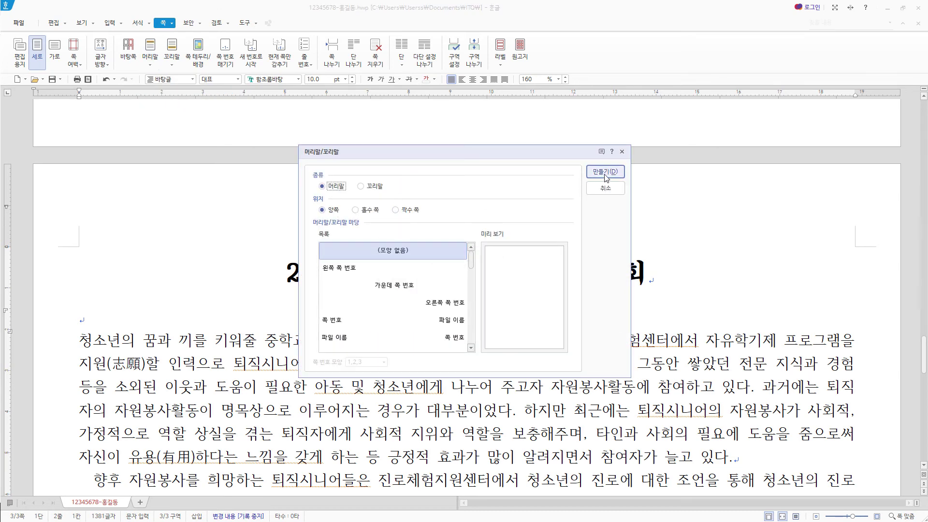
click(605, 172)
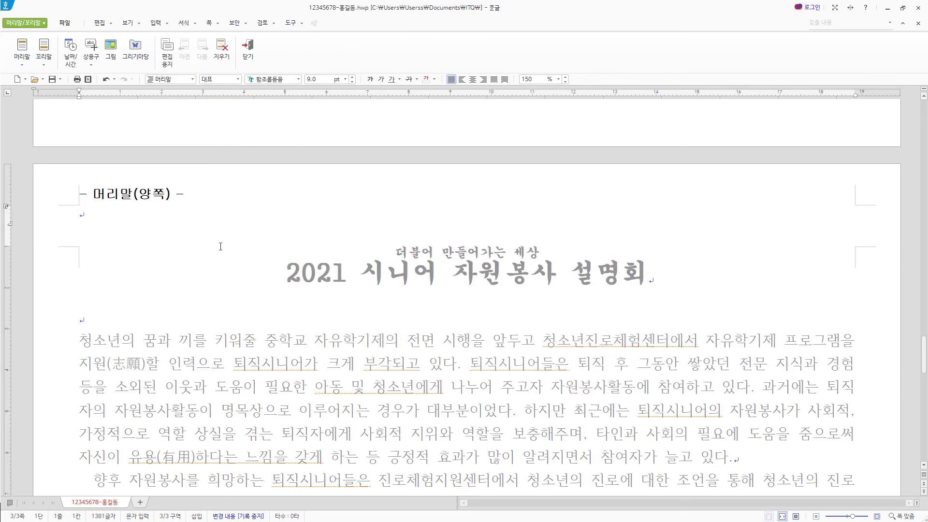
text(시니어 자원봉사)
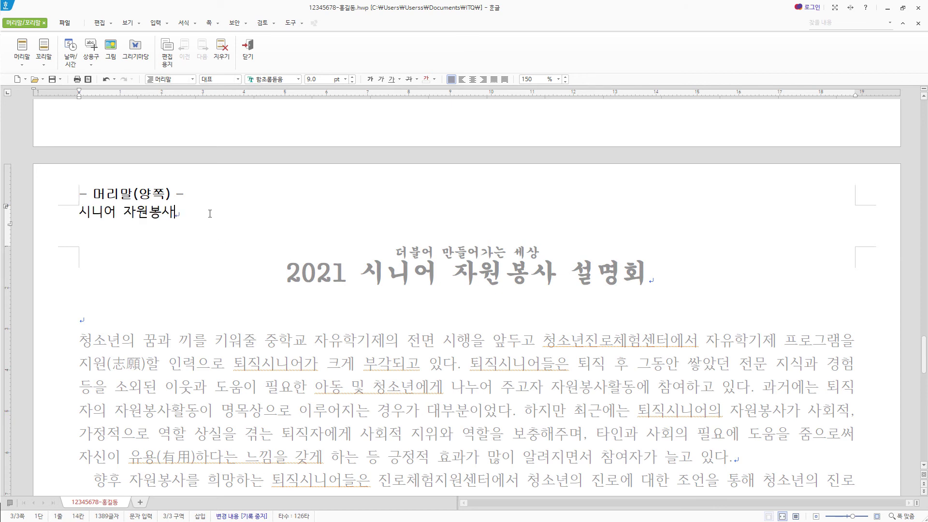
- Format the header text in 돋움 at 10 pt, right-align it, and leave header editing
drag(209, 213, 71, 212)
click(285, 78)
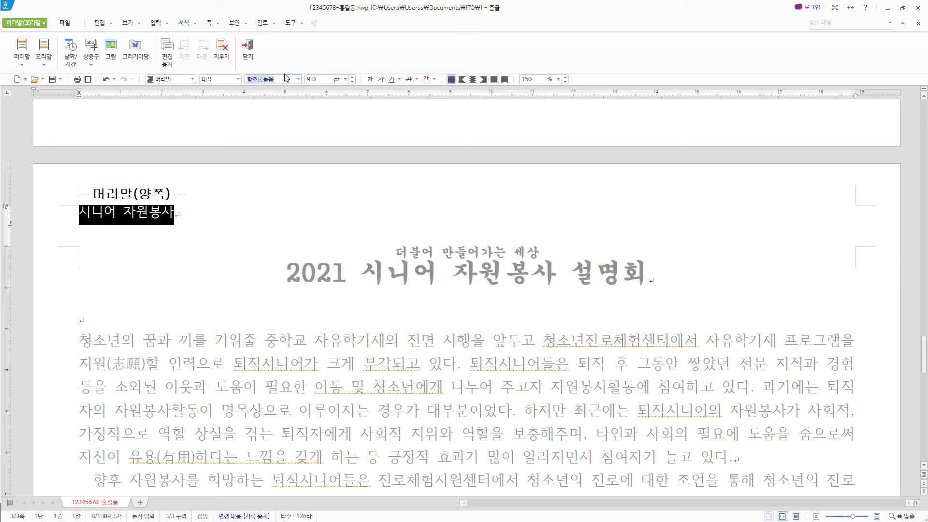
text(돋움)
key(Return)
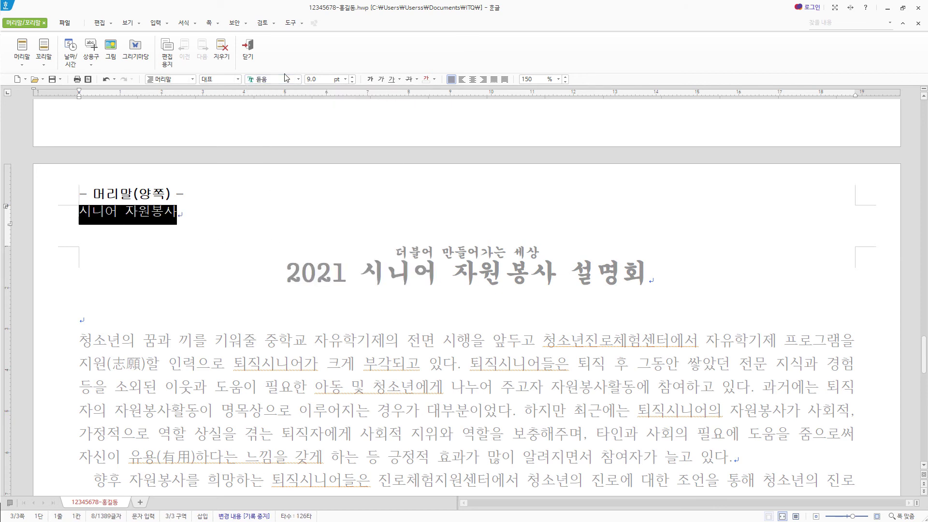
click(353, 76)
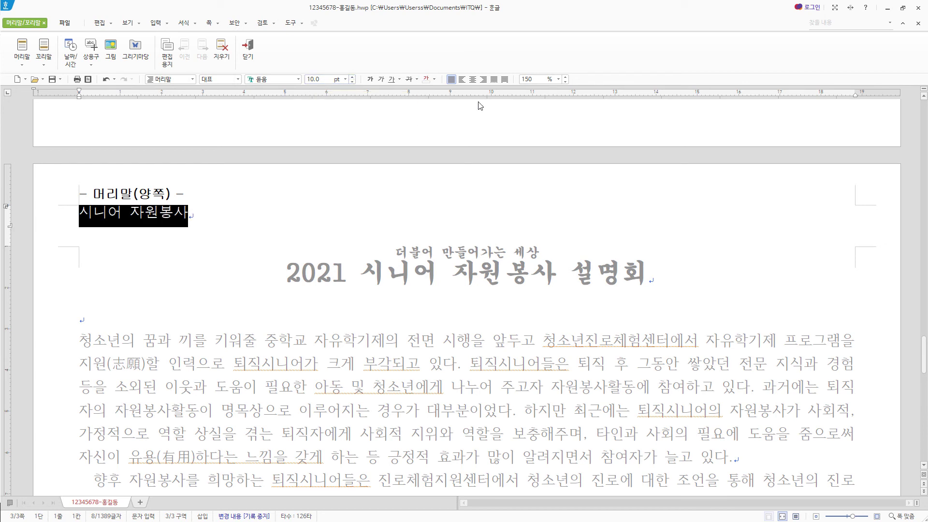
click(483, 79)
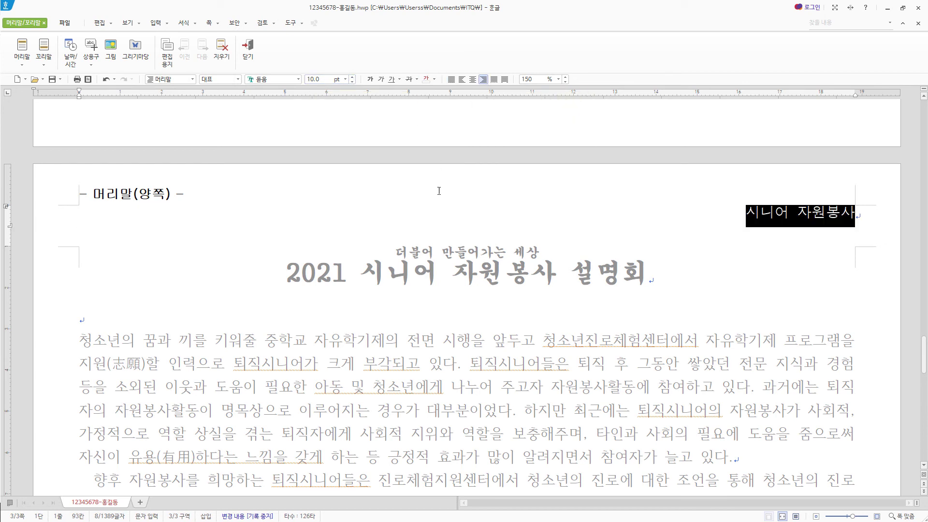
click(248, 50)
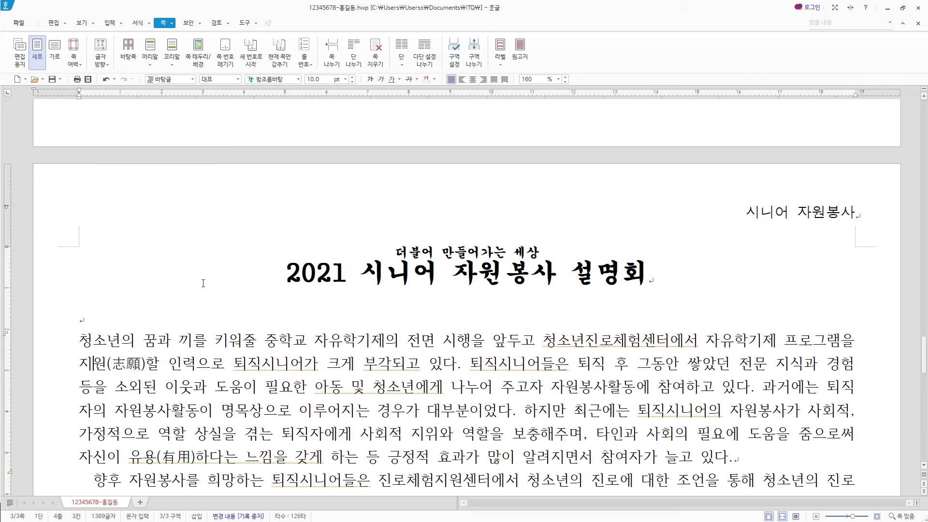
- Decorate the article's first letter 청 as a two-line drop cap in 굴림 with a yellow fill
click(194, 315)
scroll(194, 315, down, 3)
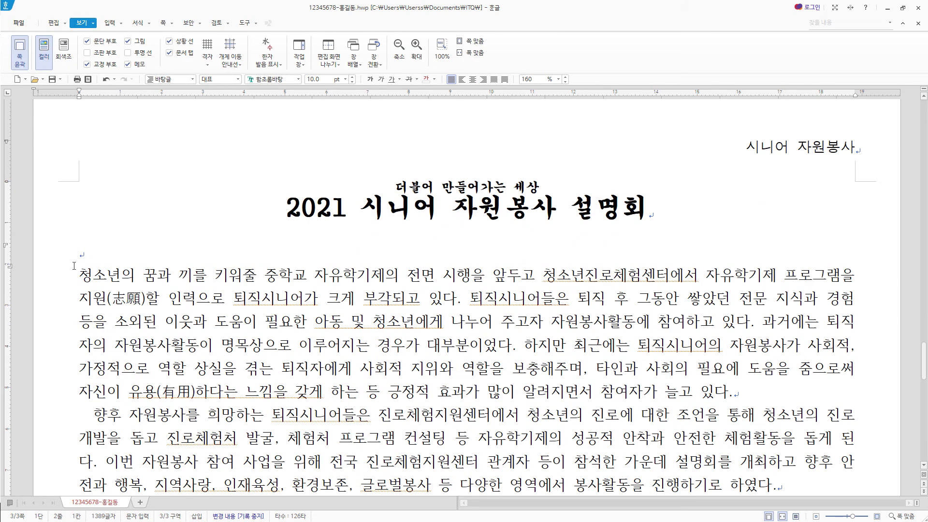
click(81, 276)
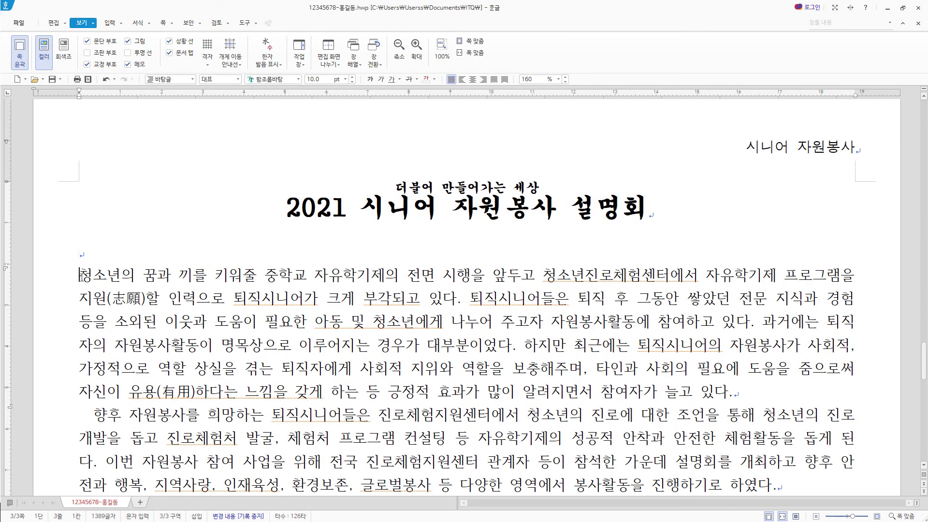
click(138, 23)
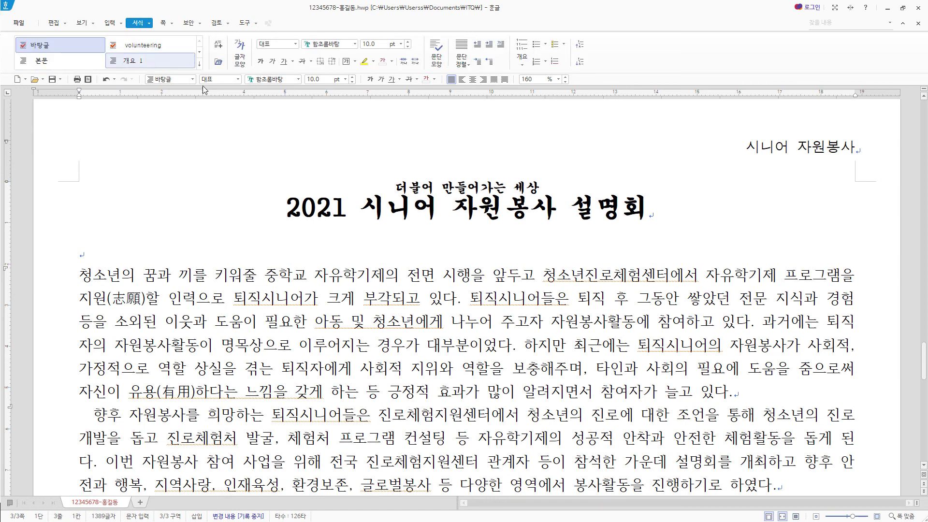
click(504, 48)
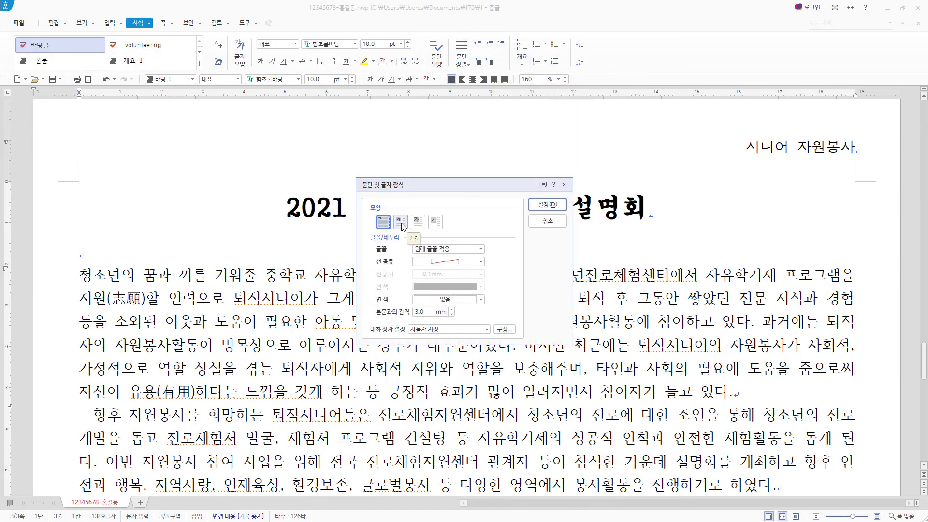
click(401, 223)
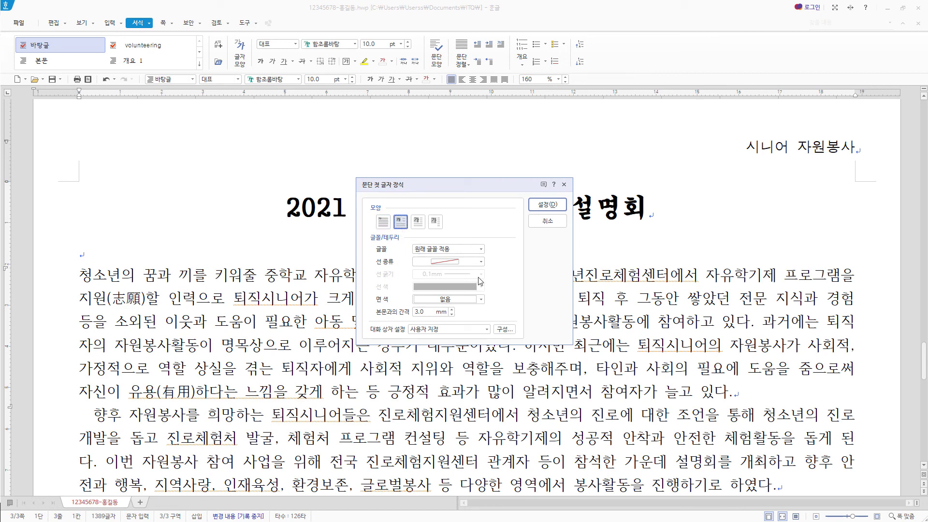
click(482, 250)
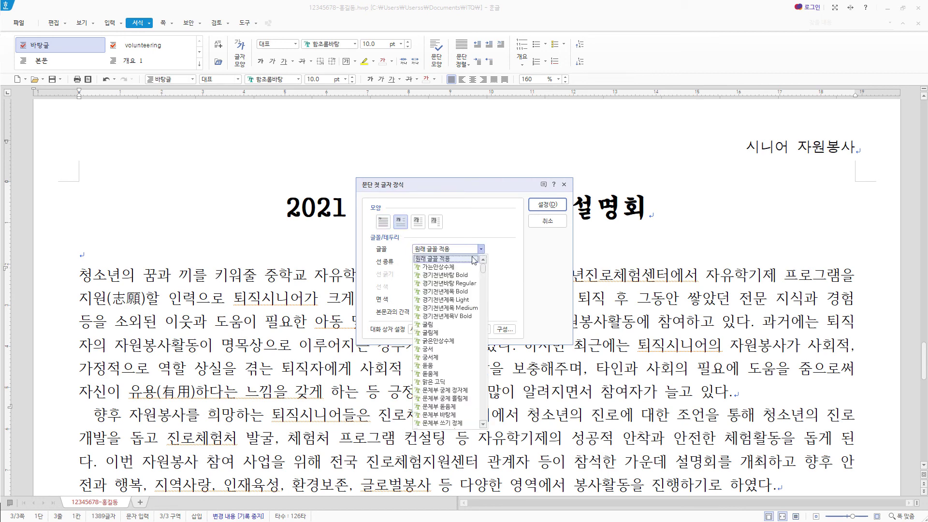
click(446, 324)
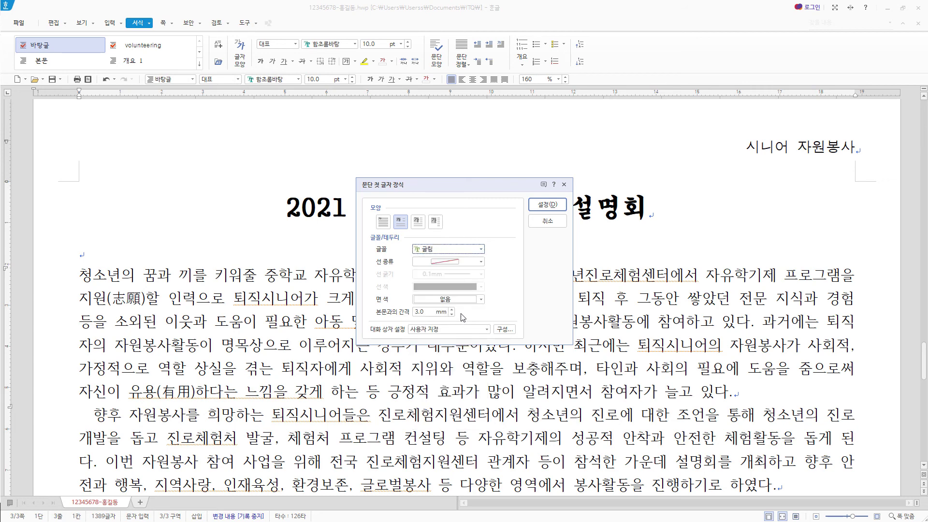
click(481, 301)
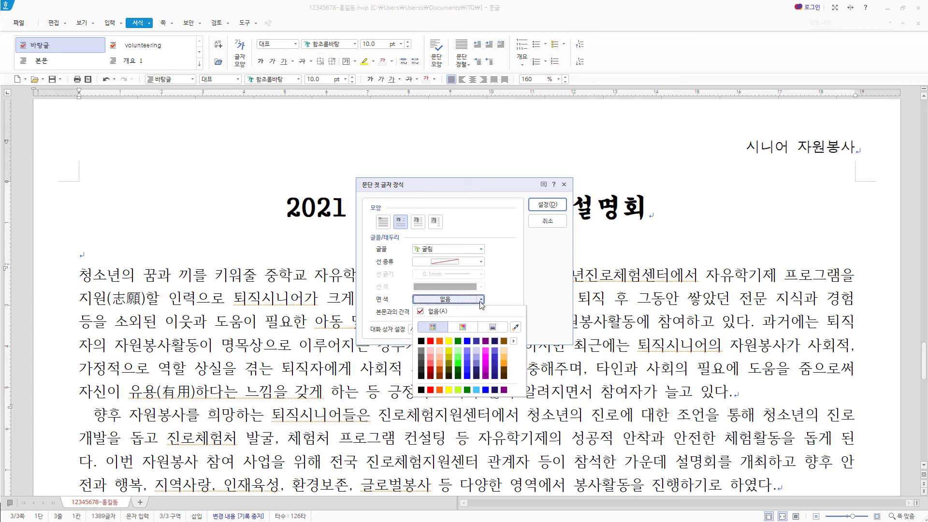
click(448, 343)
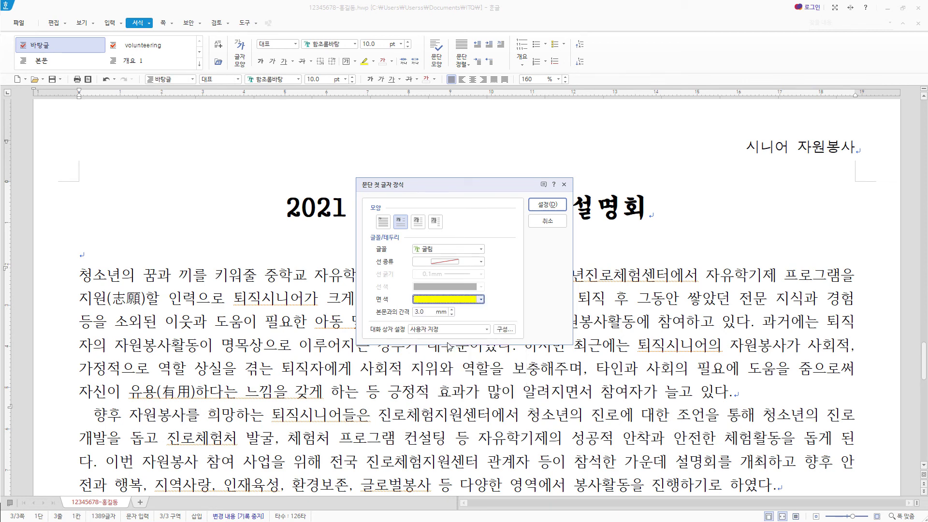
key(Return)
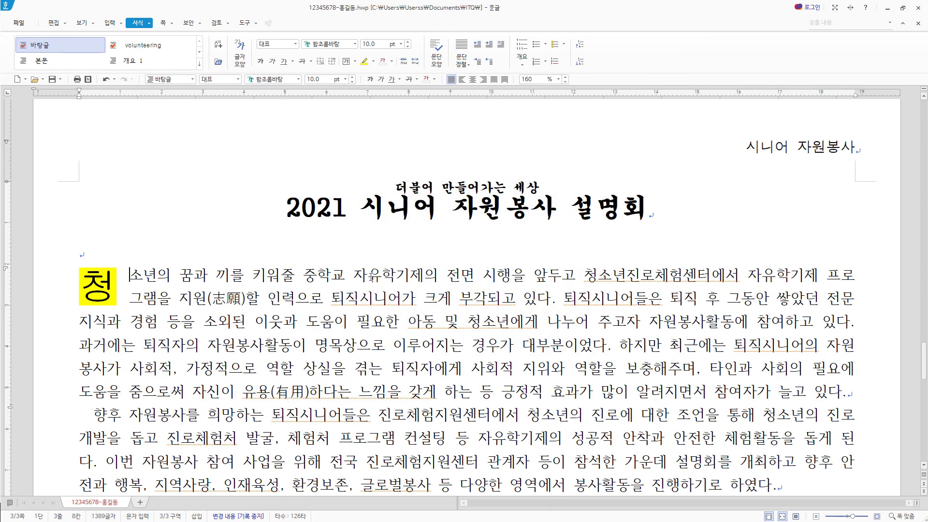
- Add a footnote after 자유학기제 in the article's first line reading 중학교 한 학기 동안 진로 탐색, 예술 및 체육 활동 등 자유학기 활동을 하는 제도
click(423, 277)
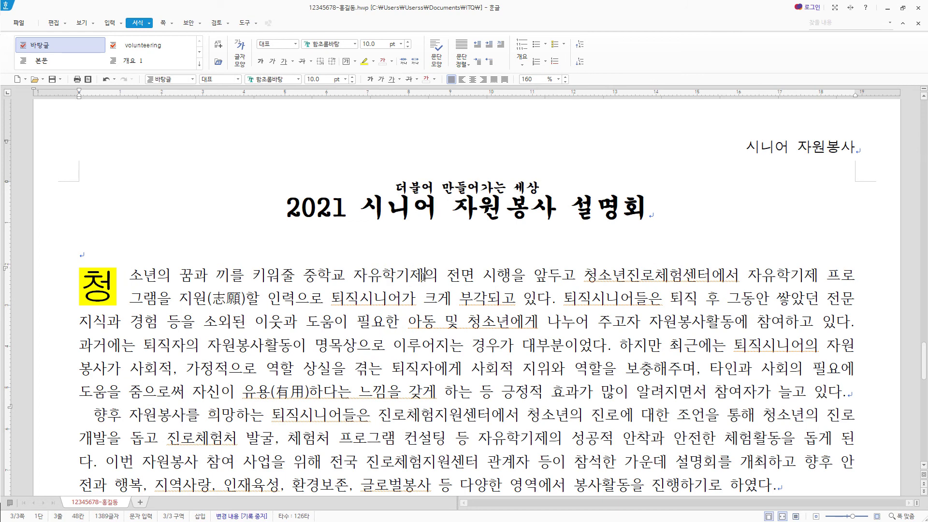
click(110, 22)
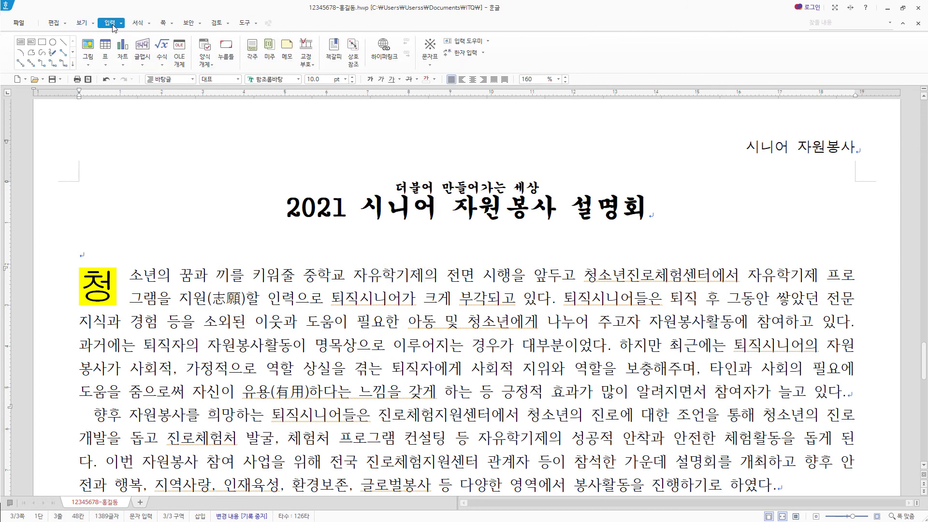
click(258, 56)
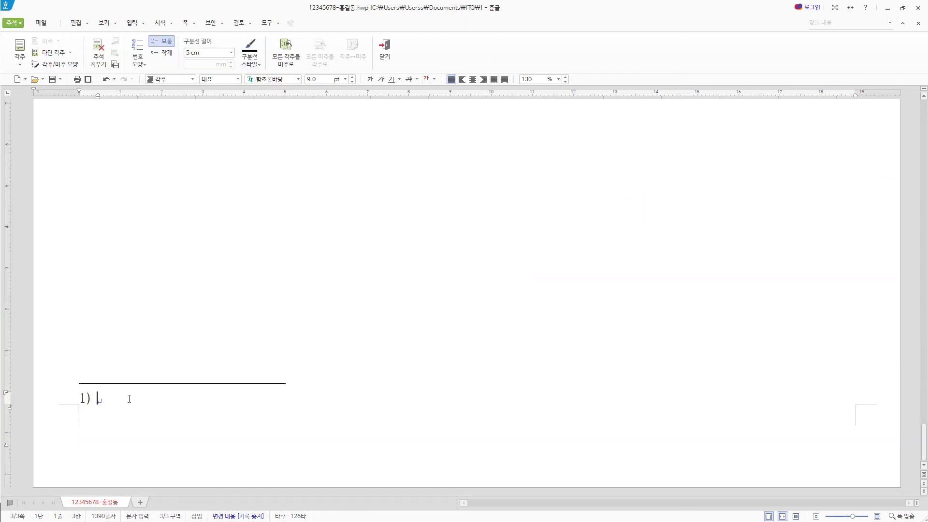
text(중학교 한 학기 동안 진로 탐색, 예술 및 체육 활동 등 자유학기 활동을 하는 제도.)
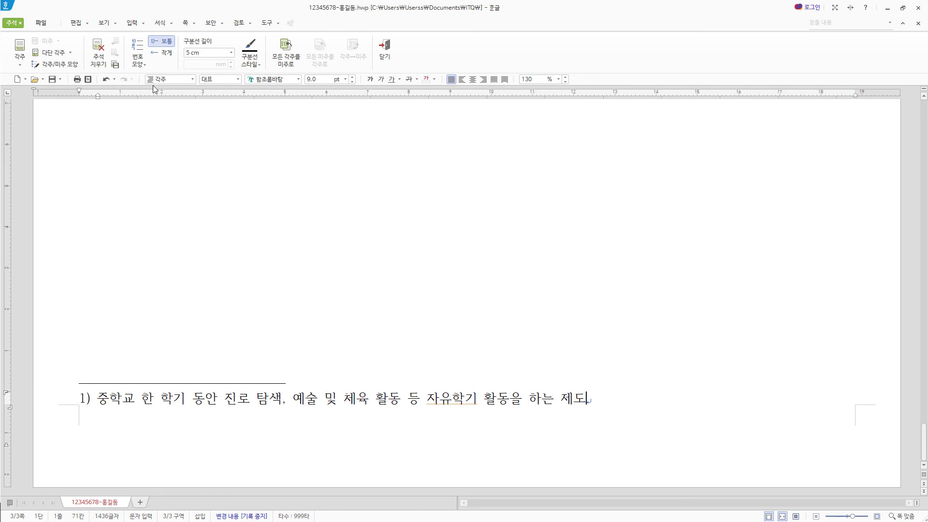
- Change the footnote numbering to the circled consonant style ㉠, ㉡, ㉢ and return to the body text
click(145, 65)
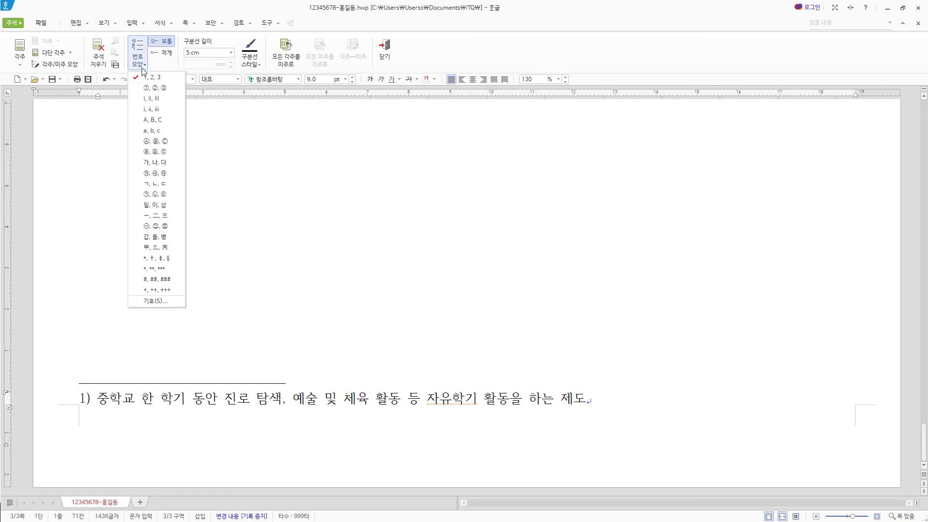
click(164, 195)
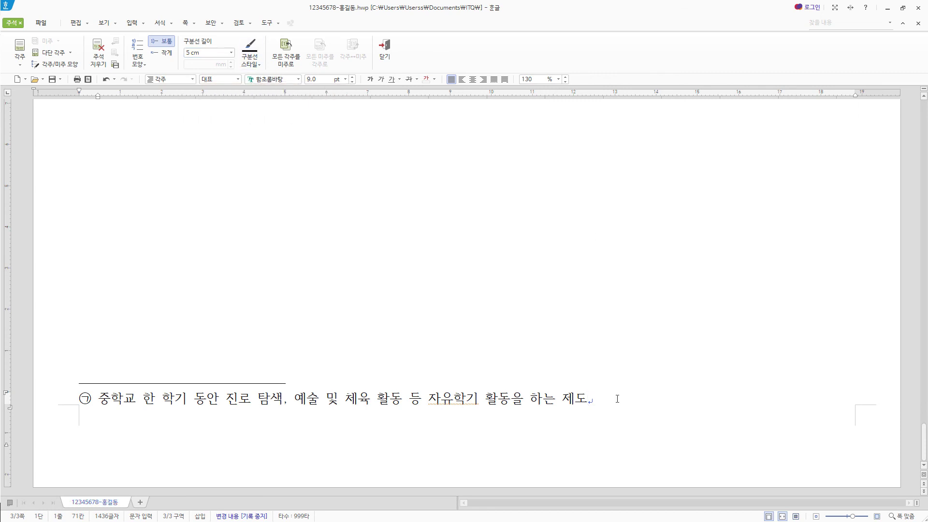
key(shift+Escape)
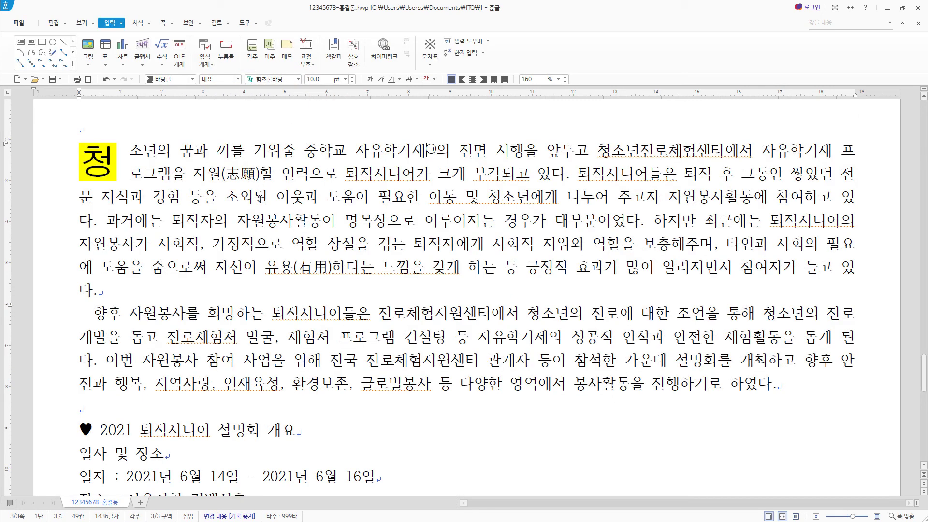
- Insert the picture 그림4.jpg from the ITQ Picture folder at the beginning of the article, right after the drop cap
click(130, 152)
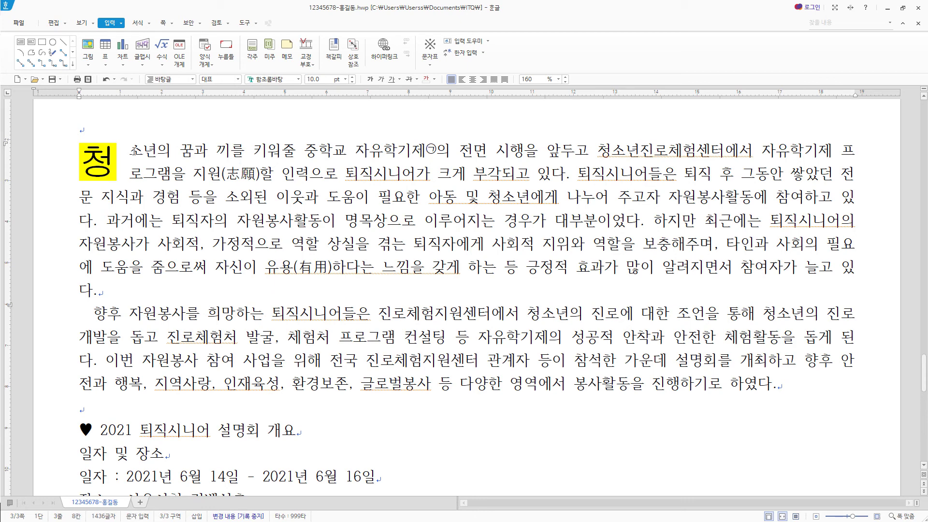
click(88, 48)
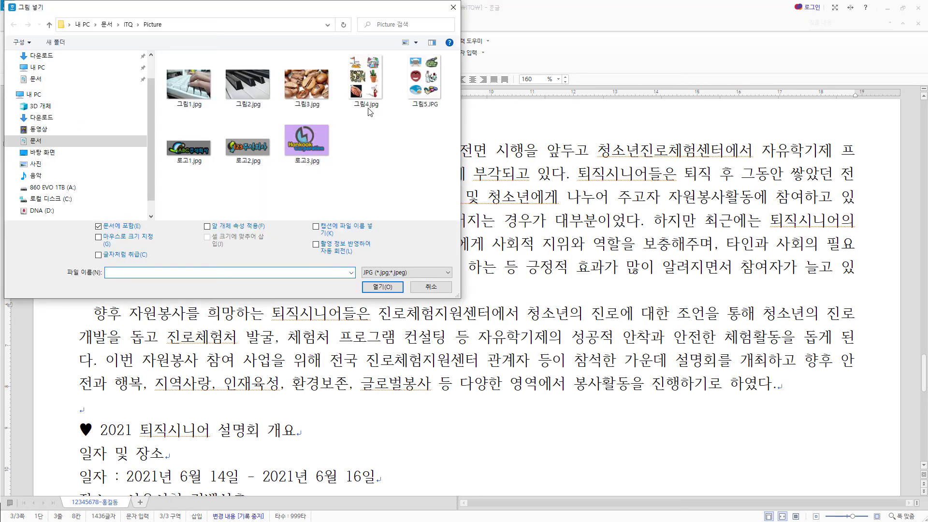
click(372, 95)
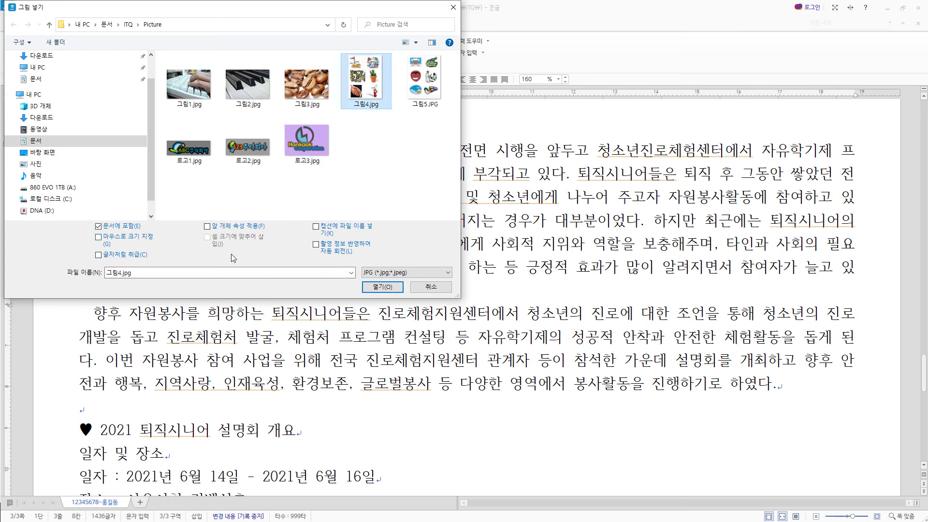
click(392, 288)
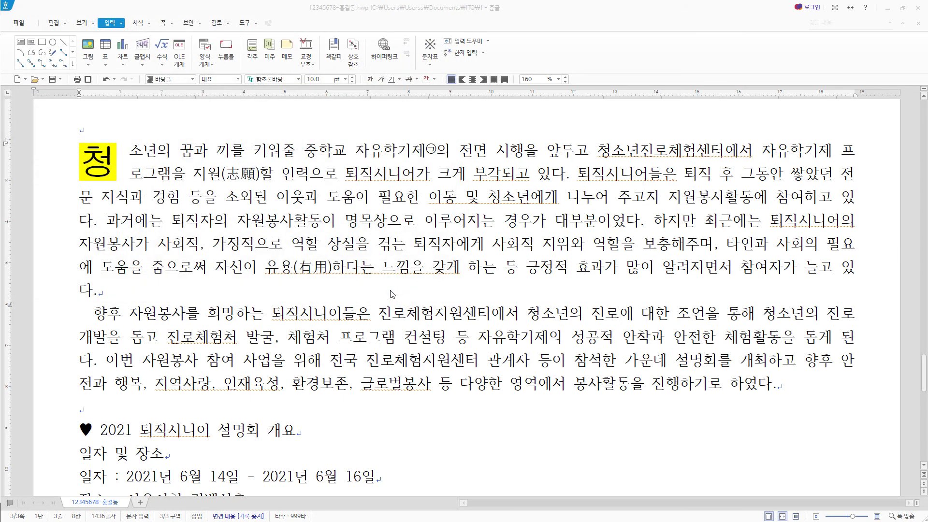
click(352, 220)
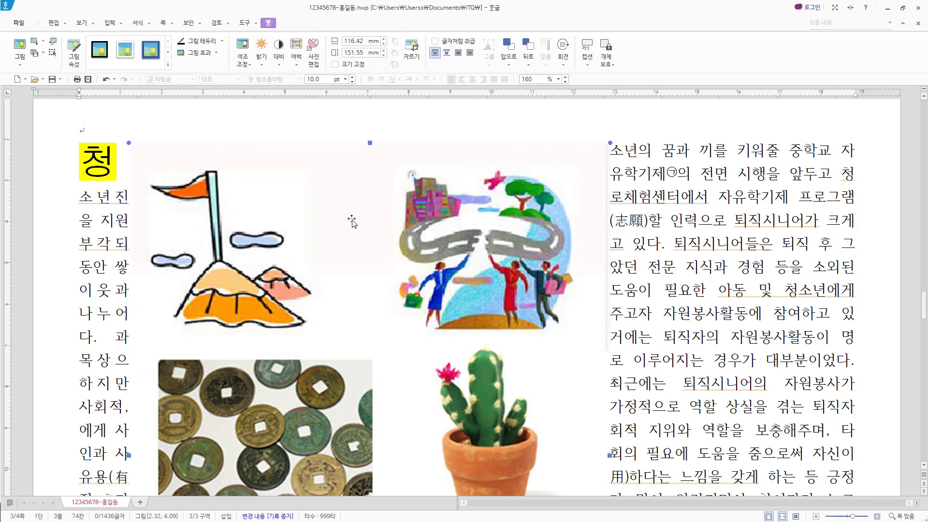
- Crop the picture to the illustration of people joining a broken road, about 50 mm wide and 47 mm high
right_click(352, 220)
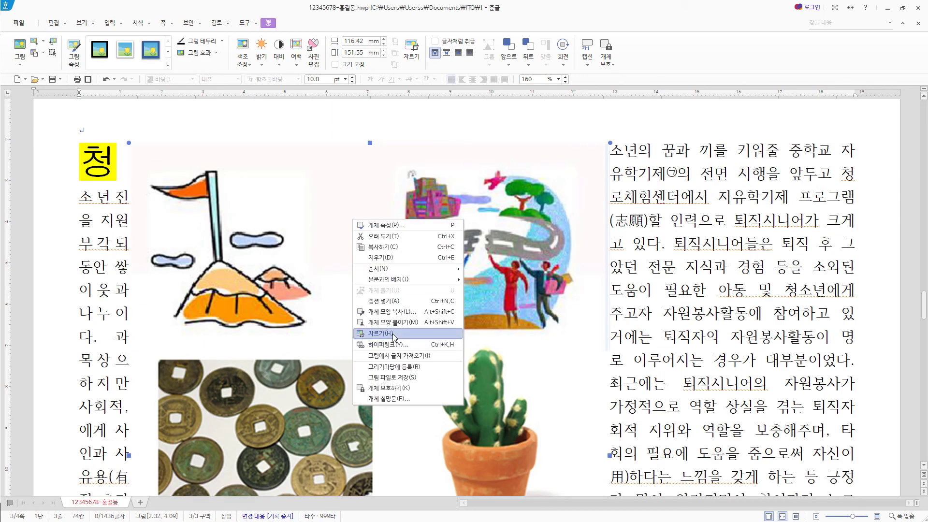
click(417, 333)
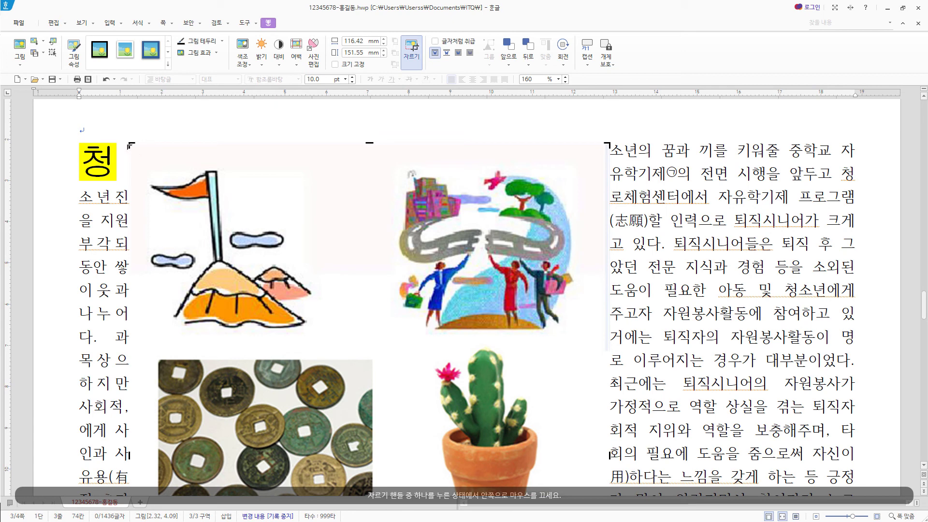
drag(129, 144, 382, 144)
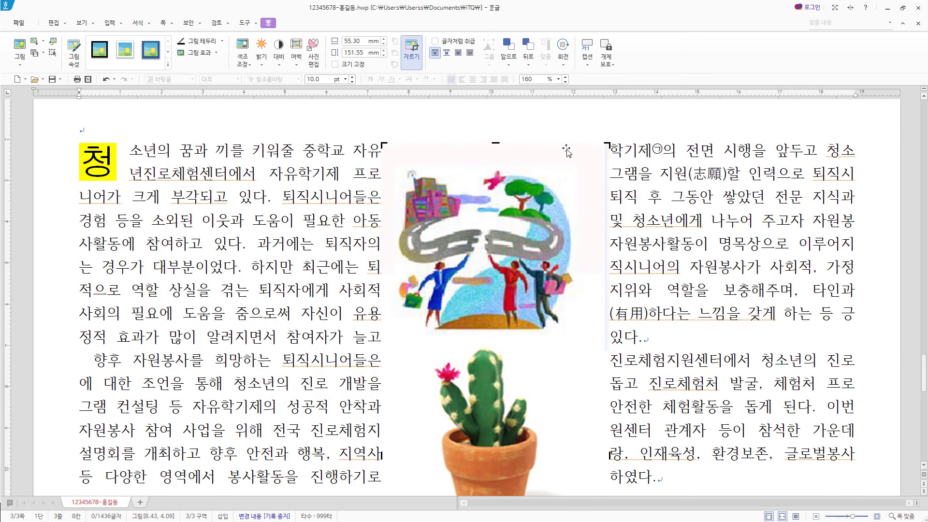
drag(595, 151, 587, 145)
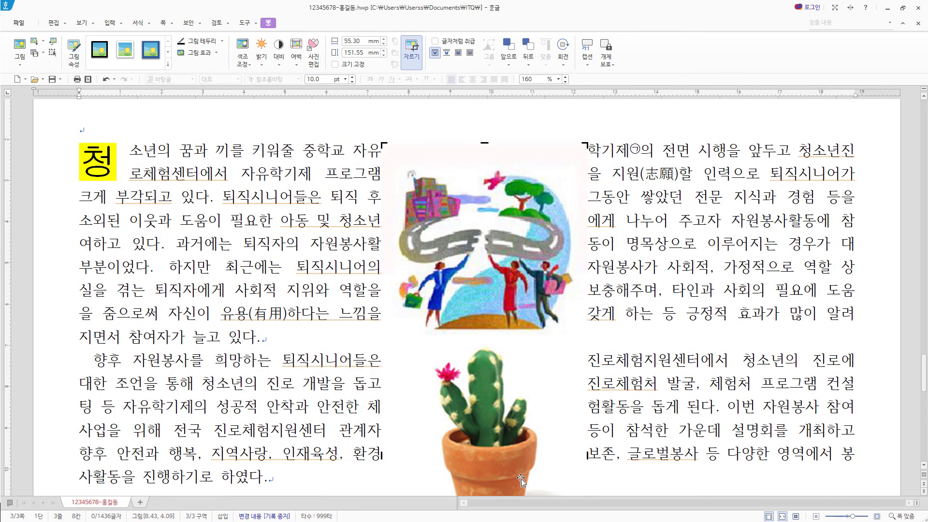
scroll(519, 477, down, 5)
drag(485, 464, 483, 356)
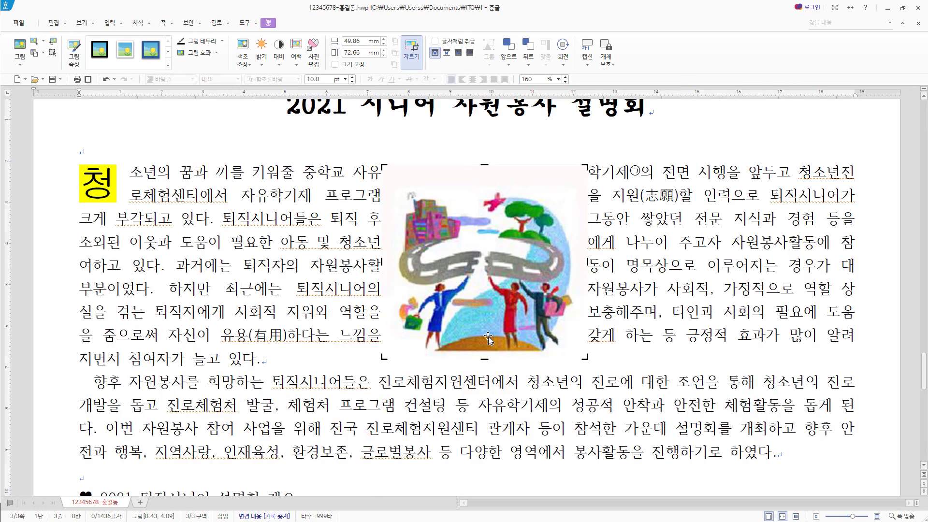
- Set the cropped picture's width and height to 40 mm each in its object properties
click(511, 251)
double_click(507, 248)
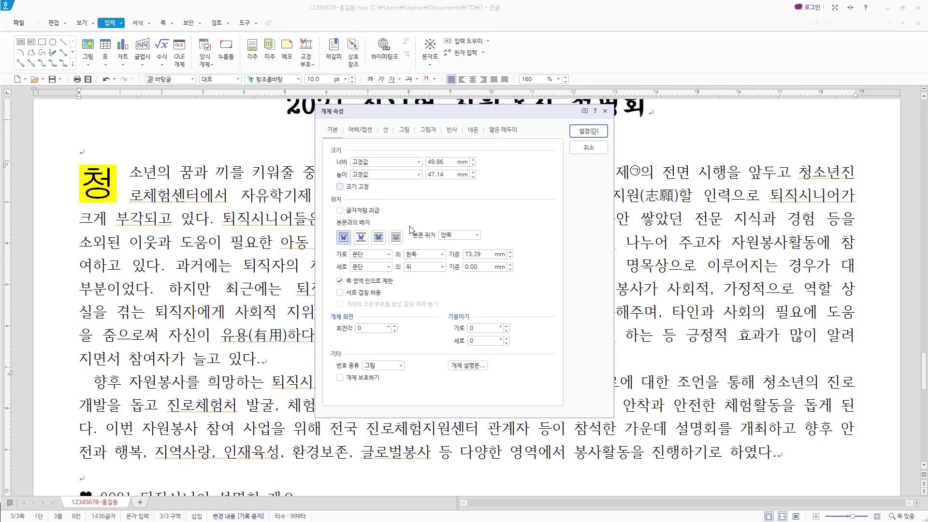
key(Tab)
key(Tab)
text(40)
key(Tab)
key(Tab)
text(40)
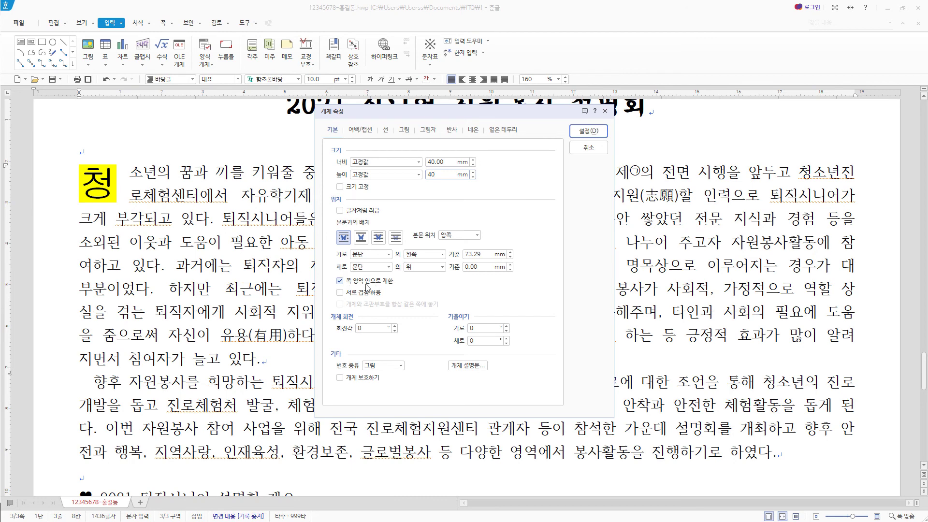
- Give the picture a 2 mm outer margin on its left side and apply the properties
click(361, 129)
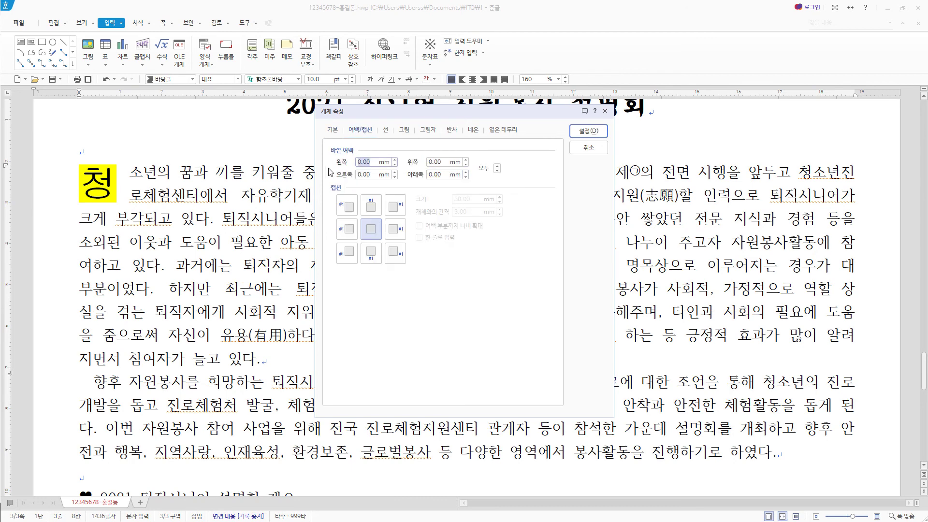
click(396, 160)
click(395, 159)
double_click(371, 165)
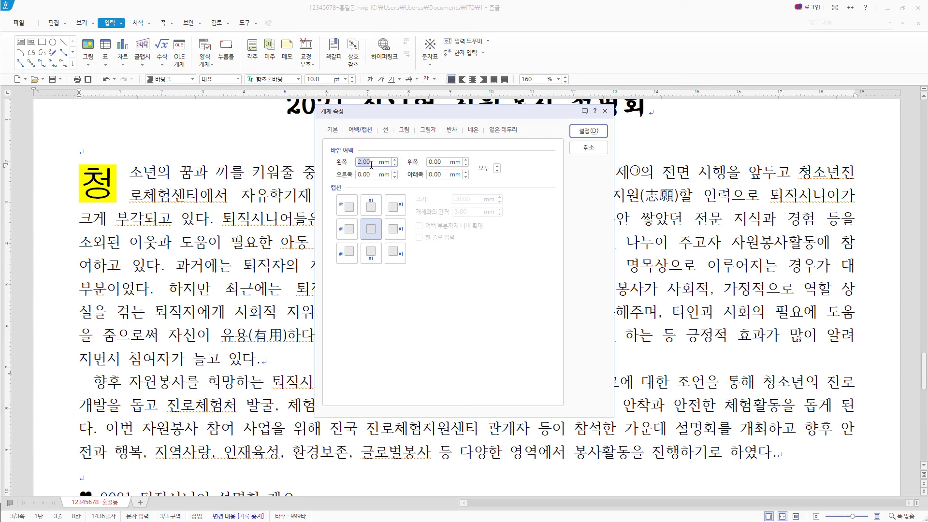
click(597, 131)
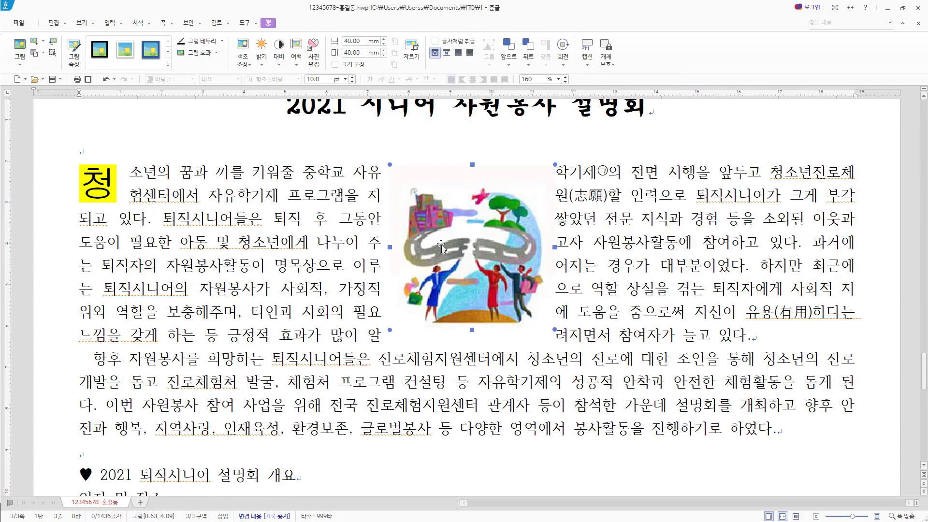
- Move the picture to the right edge of the article's first paragraph and save the document
drag(442, 247, 802, 248)
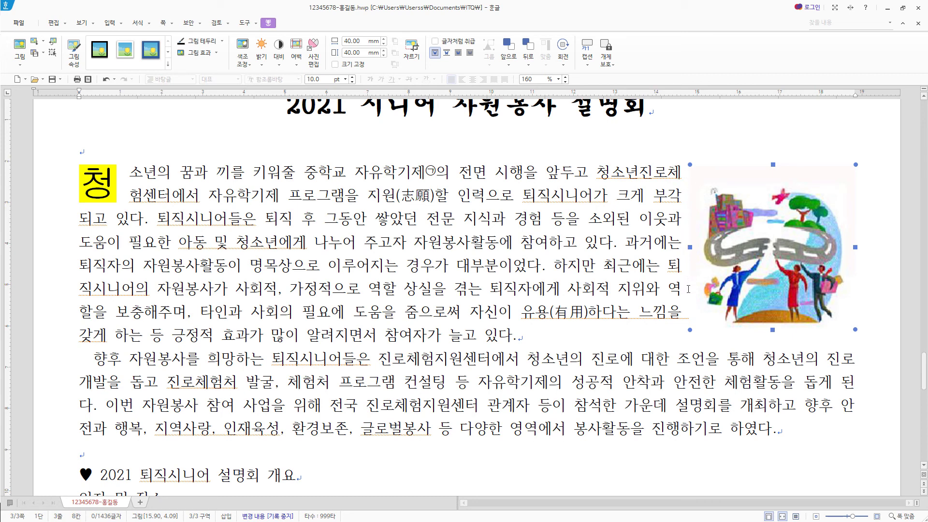
key(alt+s)
scroll(295, 392, down, 3)
click(295, 393)
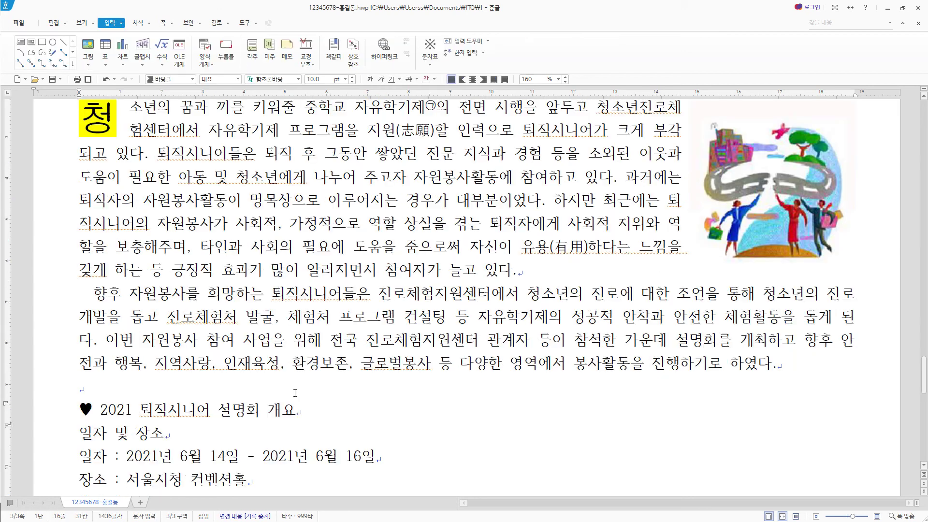
- Format the heading ♥ 2021 퇴직시니어 설명회 개요 in 굴림 at 18 pt
drag(309, 409, 82, 420)
scroll(82, 420, down, 6)
click(285, 80)
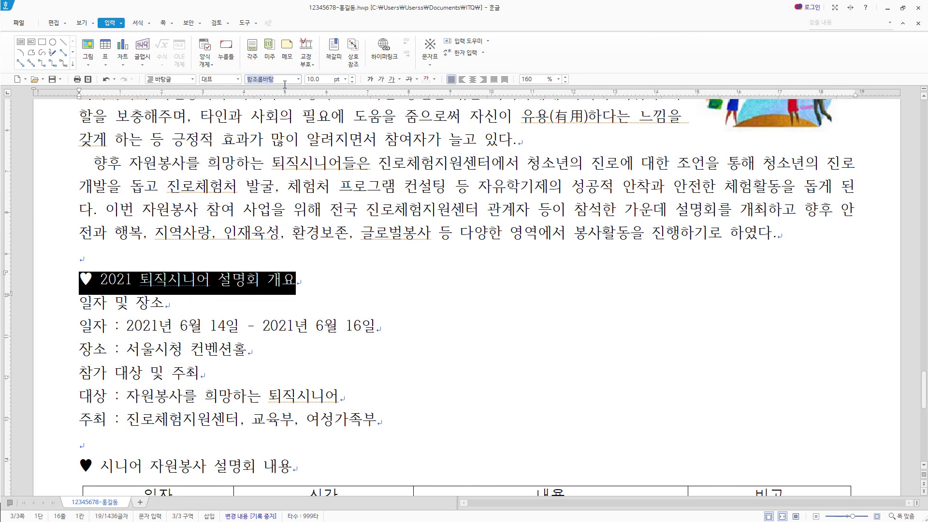
text(굴림)
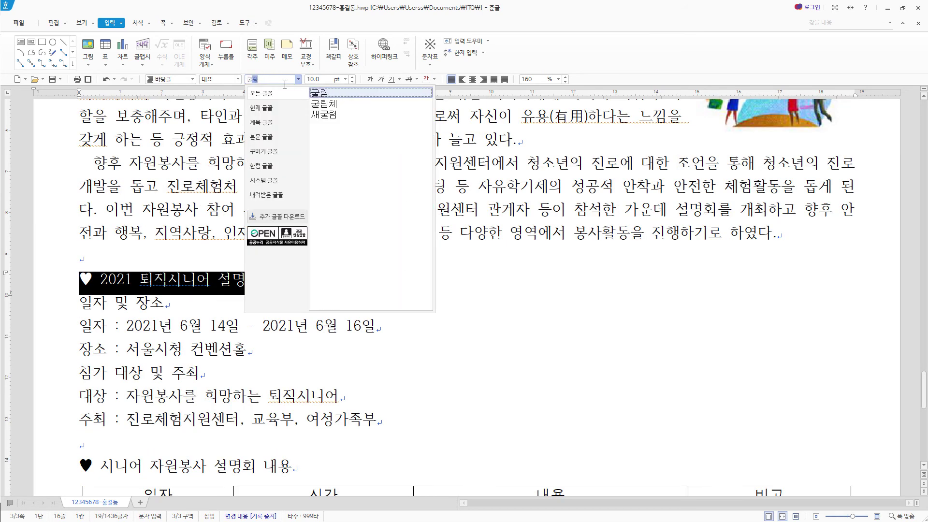
key(Tab)
text(18)
key(Return)
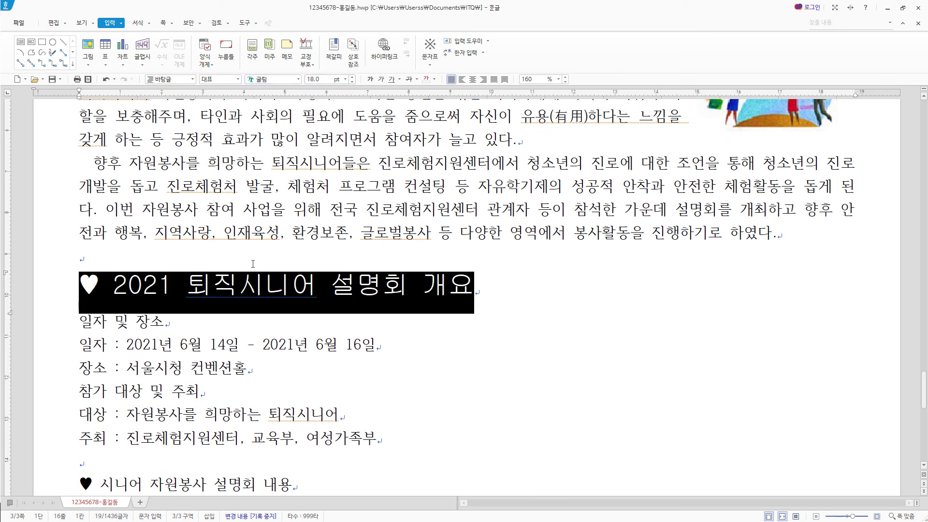
- Give the heading text 2021 퇴직시니어 설명회 개요, without the heart symbol, a white font colour and blue shading
click(114, 288)
drag(114, 288, 476, 291)
right_click(444, 292)
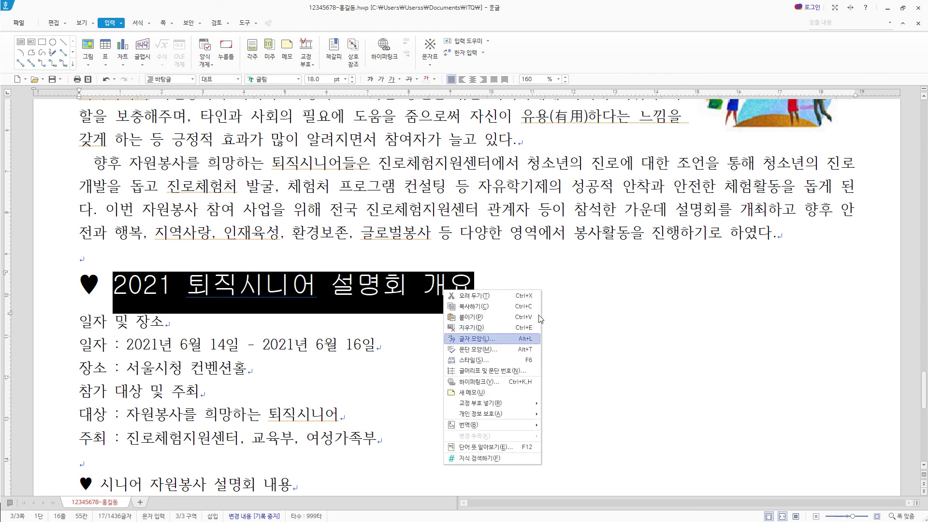
click(527, 338)
click(406, 271)
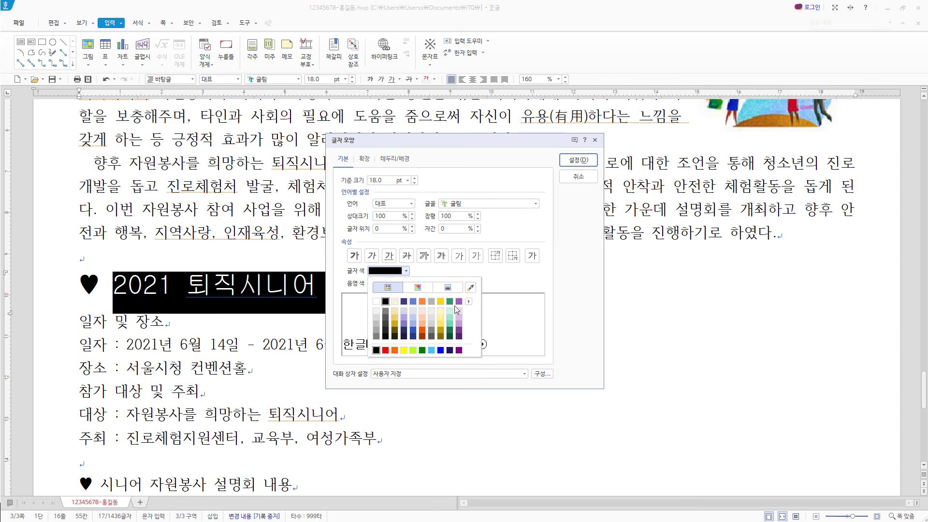
click(418, 289)
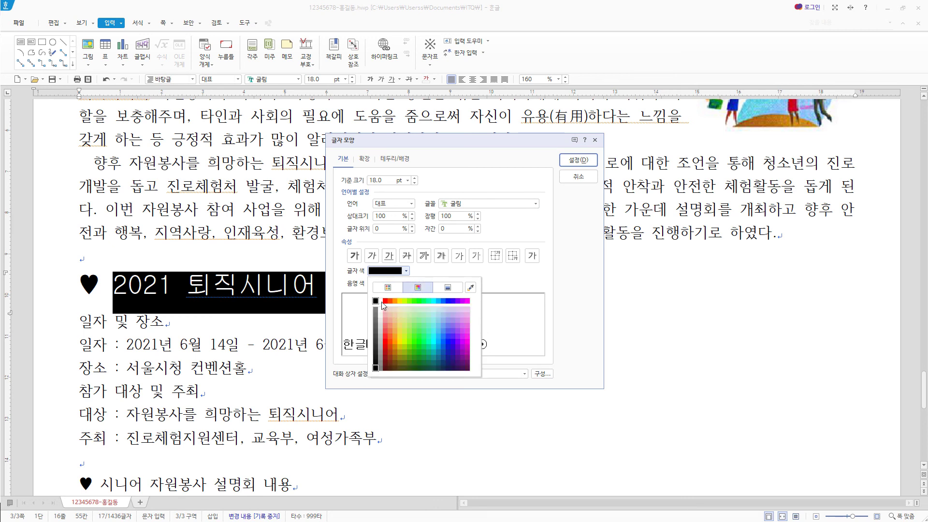
click(421, 301)
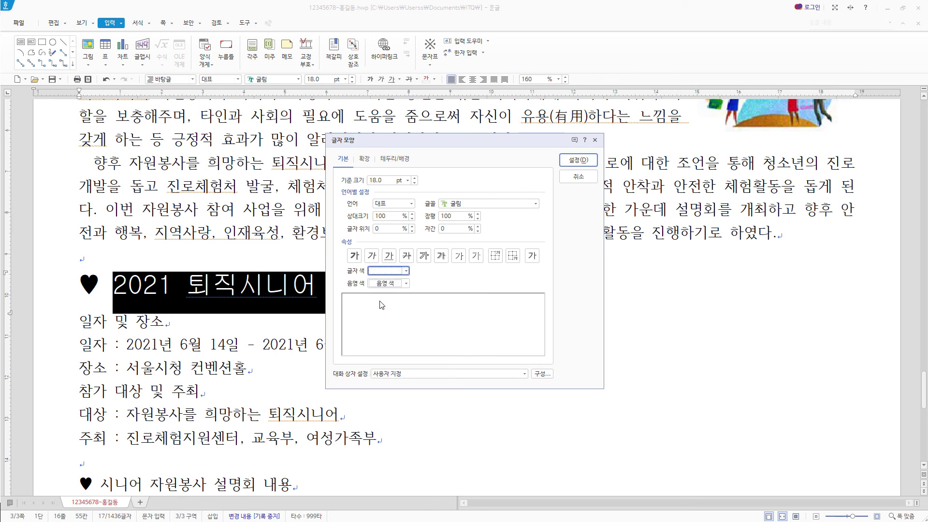
click(406, 284)
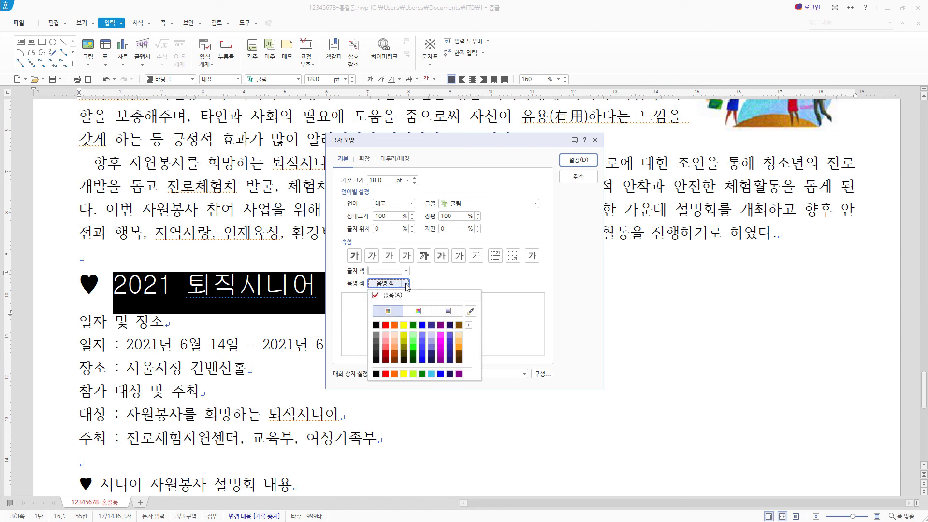
click(422, 325)
click(578, 160)
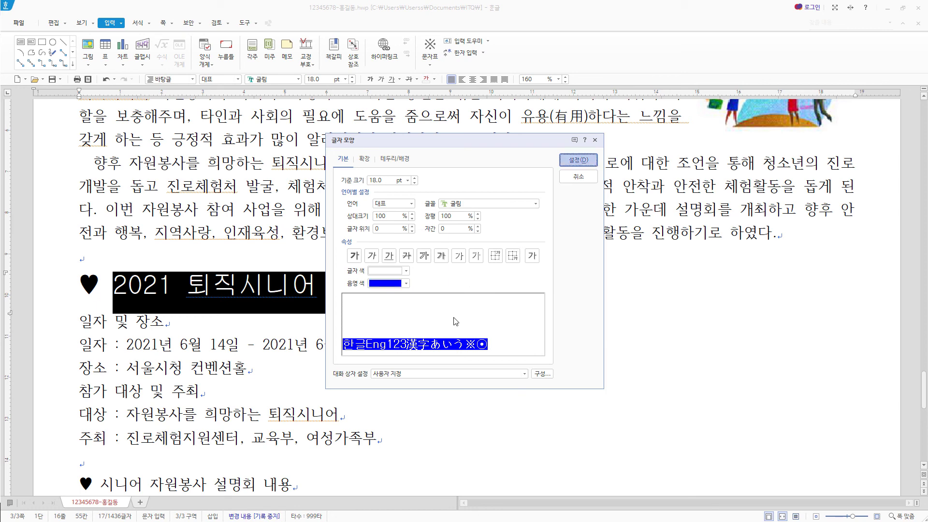
- Set the line spacing of the six lines from 일자 및 장소 through 주최 to 180 %
scroll(395, 310, down, 3)
mouse_move(395, 309)
mouse_down()
mouse_move(193, 238)
mouse_move(51, 207)
mouse_up()
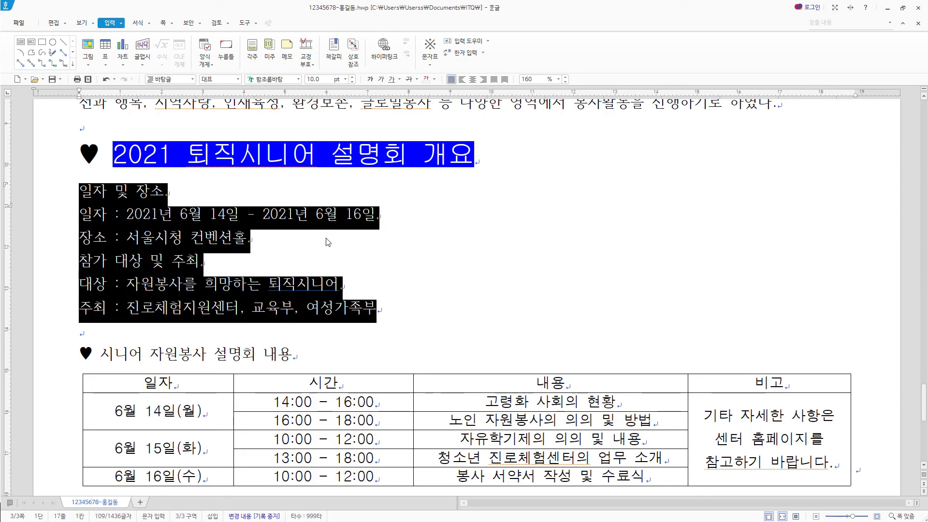
click(559, 79)
click(544, 114)
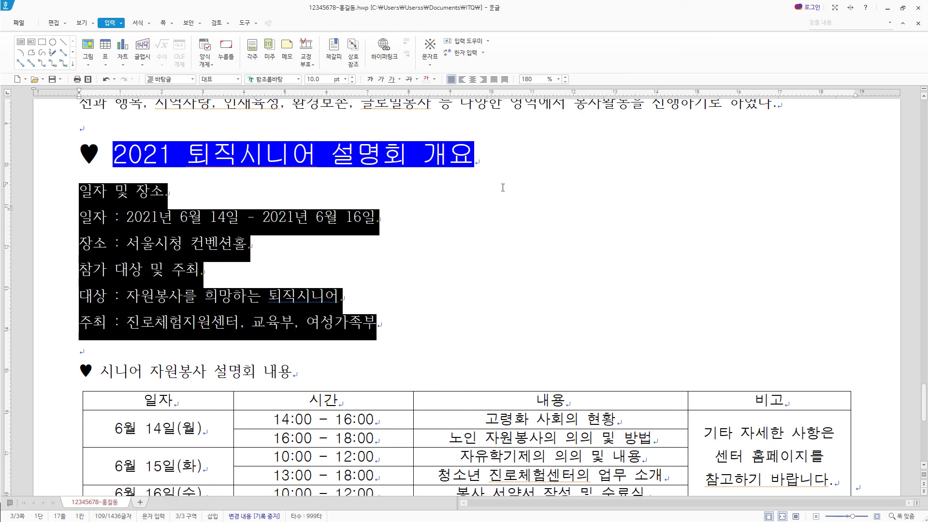
- Customize the A., i., 1), 가) paragraph numbering for the six selected lines, setting level 1 to I,II,III with 20 pt width adjustment and right alignment
right_click(176, 235)
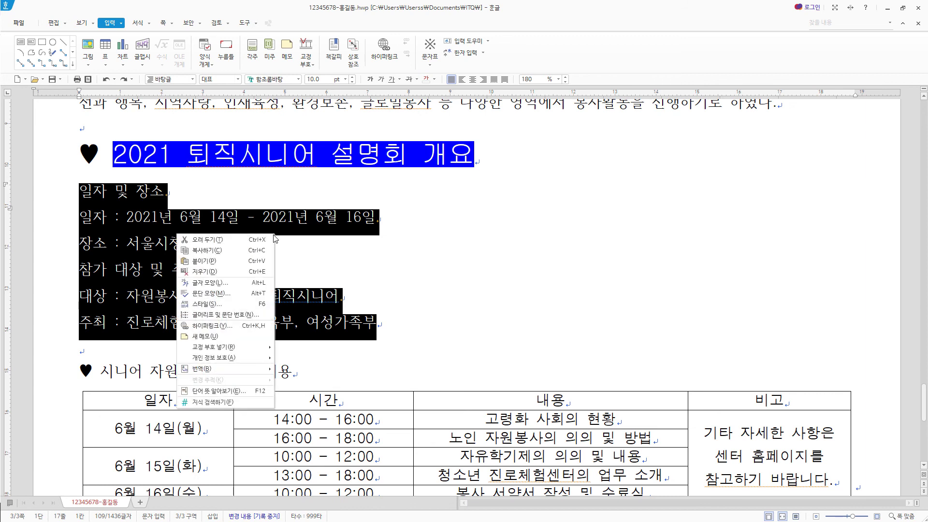
click(251, 315)
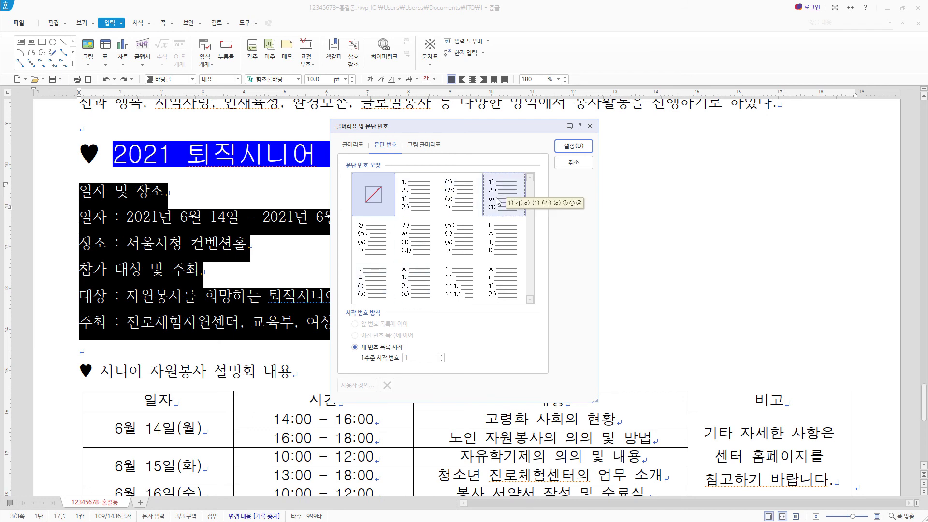
click(504, 282)
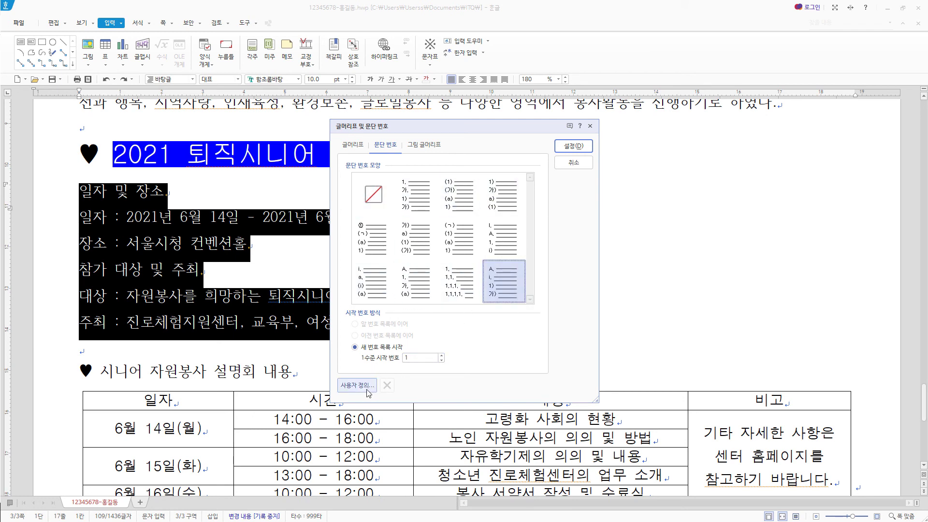
click(367, 386)
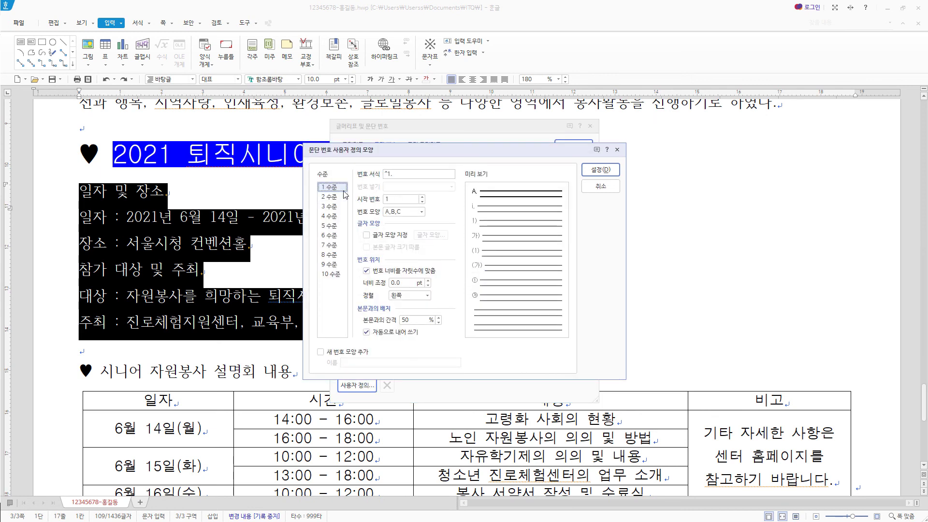
click(406, 212)
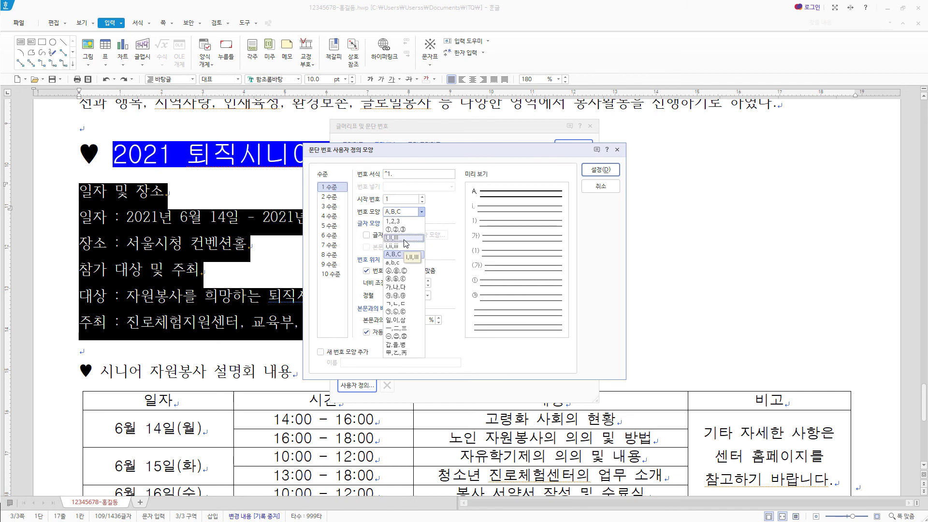
click(404, 239)
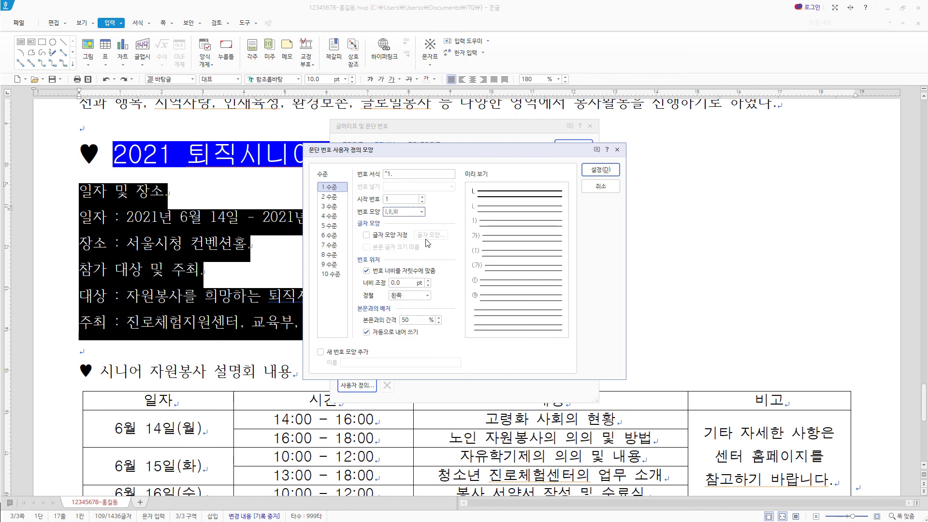
click(403, 174)
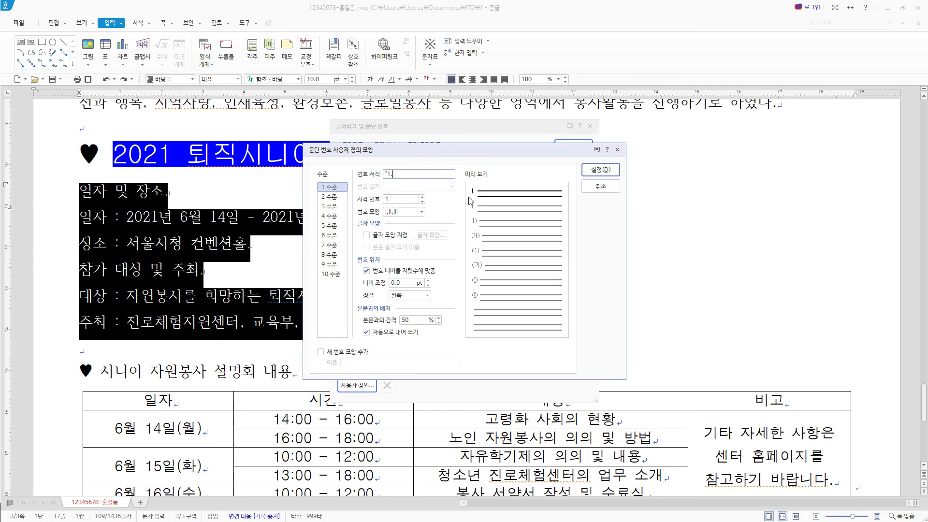
click(410, 284)
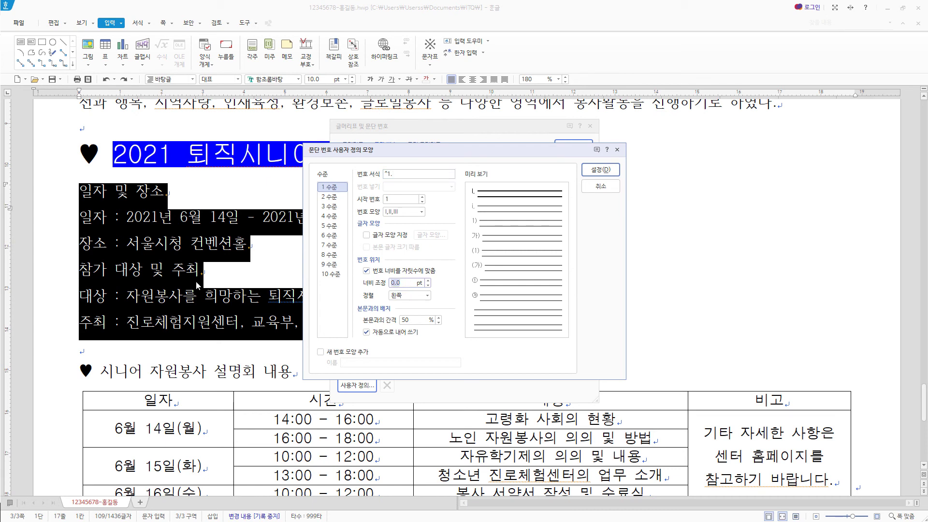
text(20)
click(411, 295)
click(415, 321)
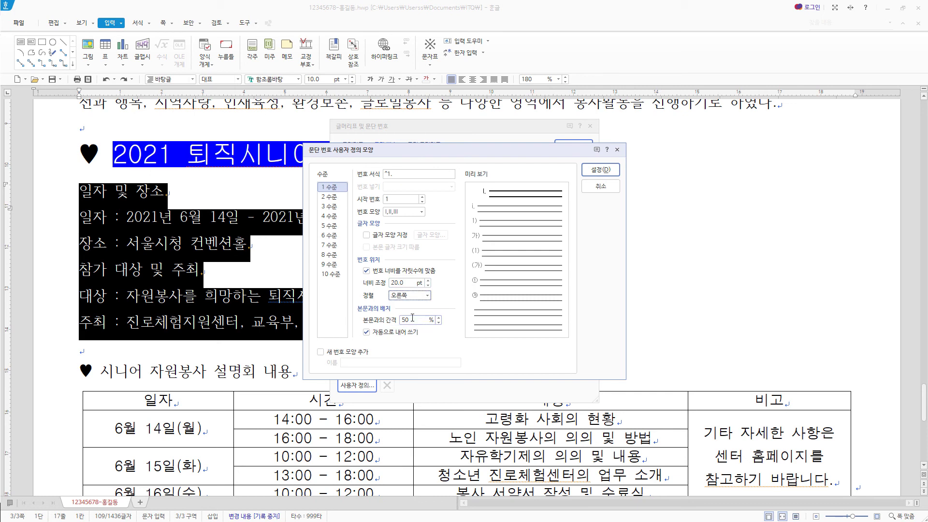
- Set numbering level 2 to A,B,C with 30 pt width adjustment and right alignment, and apply the custom numbering to the six lines
click(332, 196)
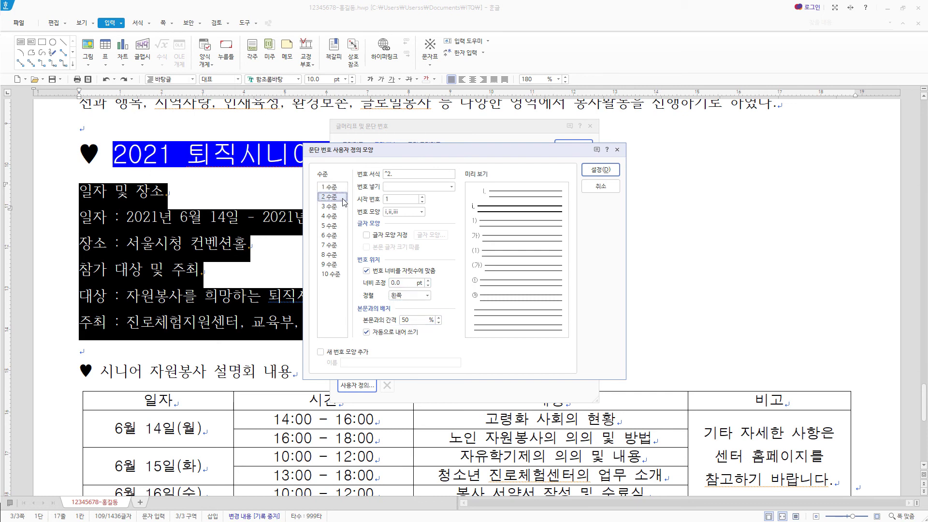
click(412, 213)
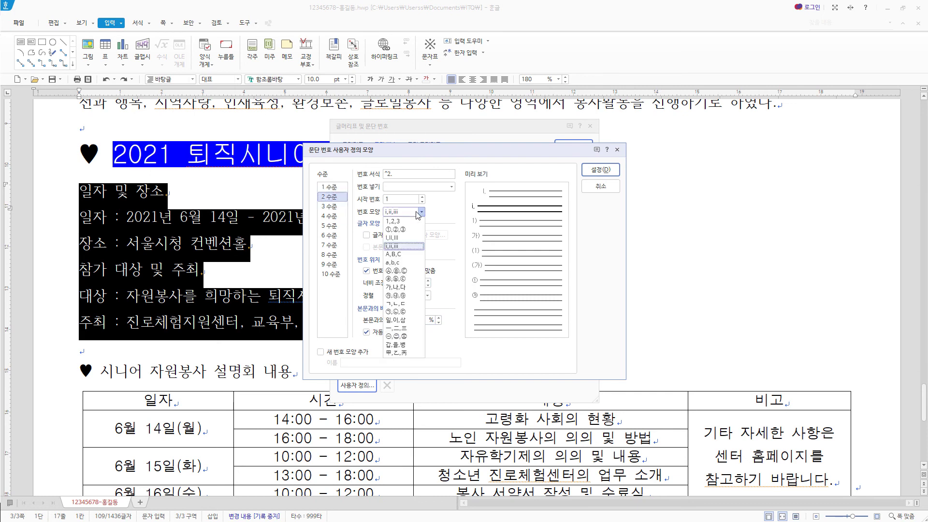
click(409, 255)
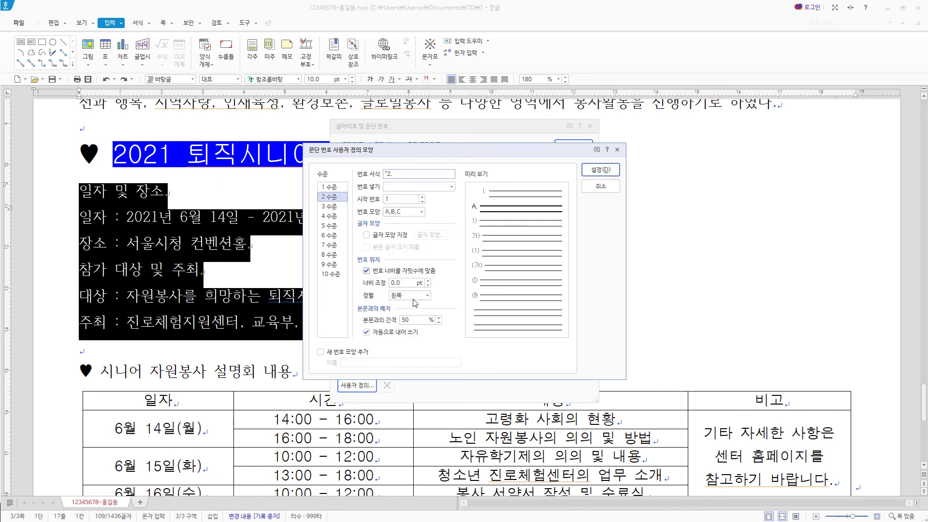
click(408, 281)
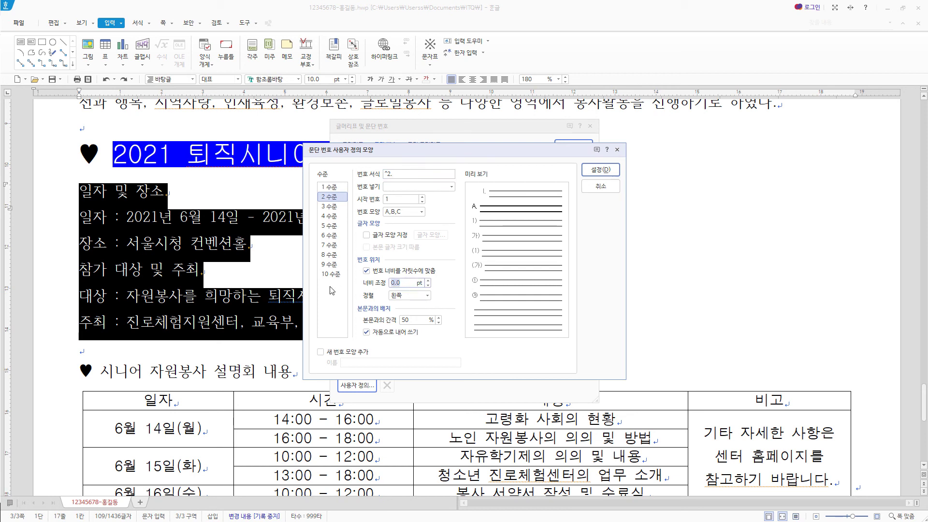
text(30)
click(411, 295)
click(418, 321)
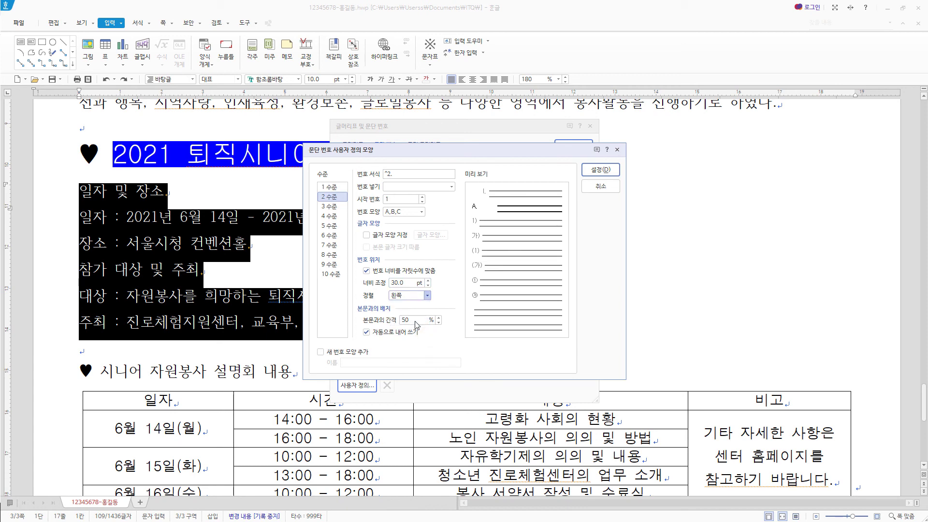
click(601, 170)
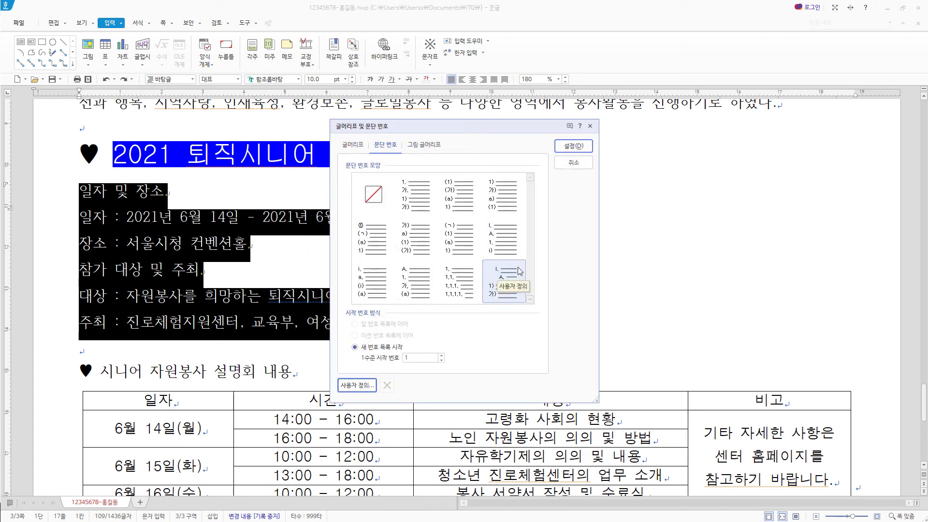
click(519, 271)
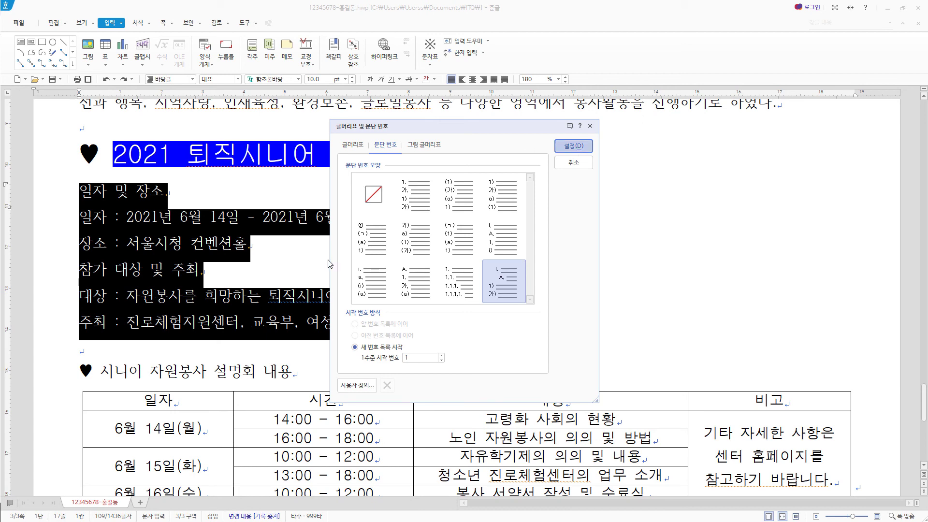
key(Return)
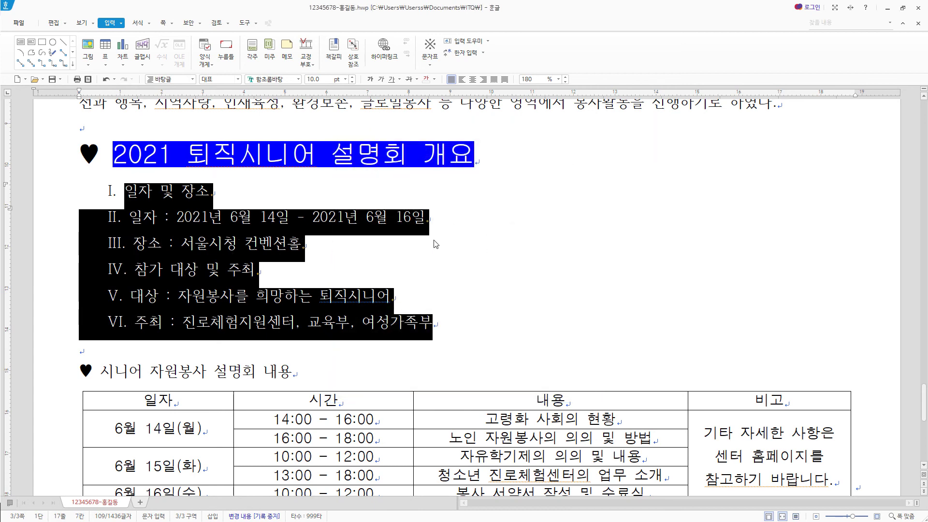
- Demote the 일자 and 장소 lines and the 대상 and 주최 lines to numbering level 2
drag(302, 244, 70, 220)
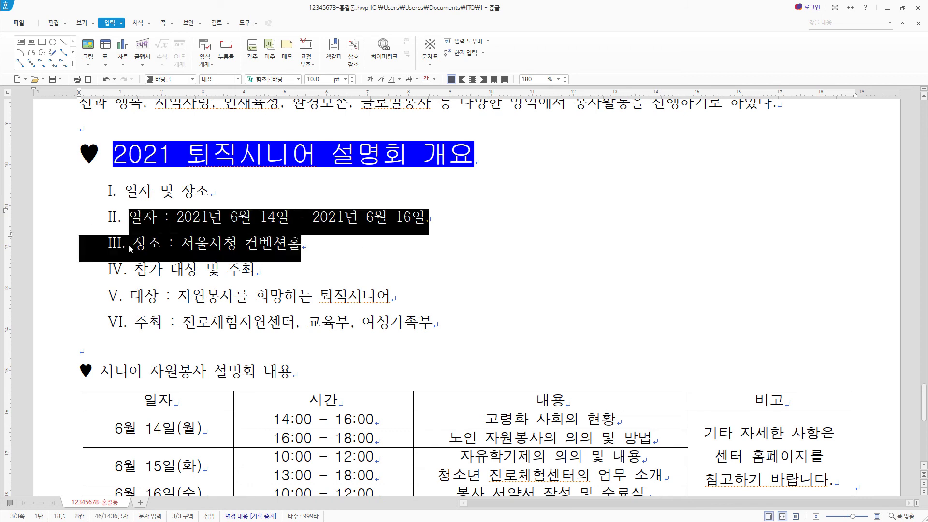
click(139, 26)
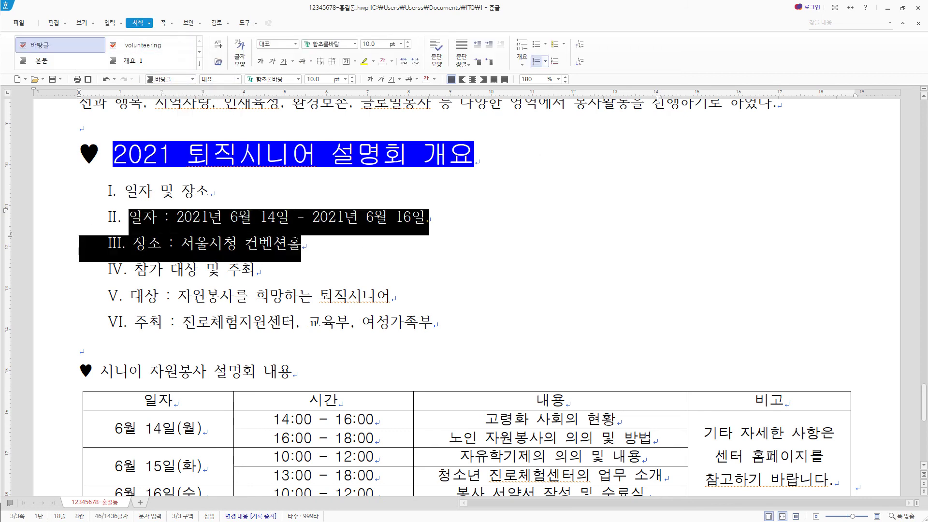
click(582, 66)
drag(435, 323, 63, 297)
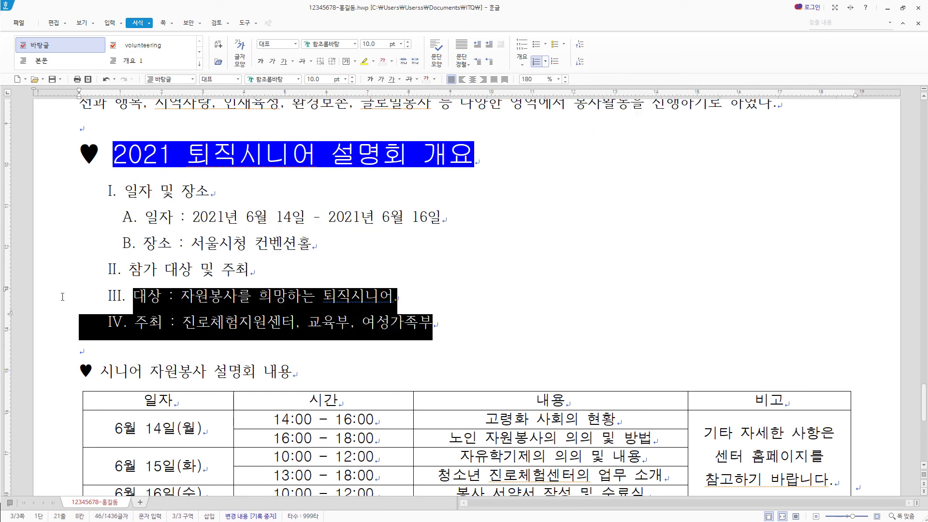
click(580, 62)
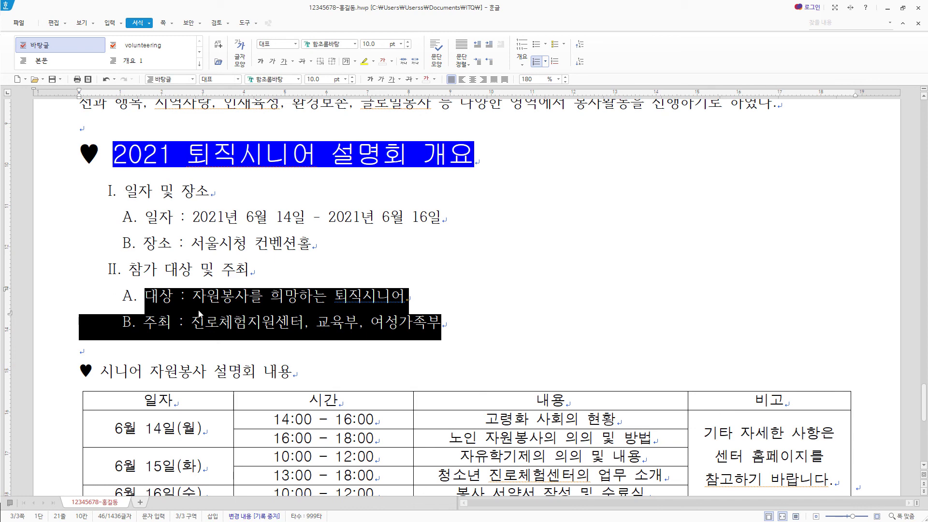
- Format the heading ♥ 시니어 자원봉사 설명회 내용 above the table in 굴림 at 18 pt
scroll(210, 307, down, 3)
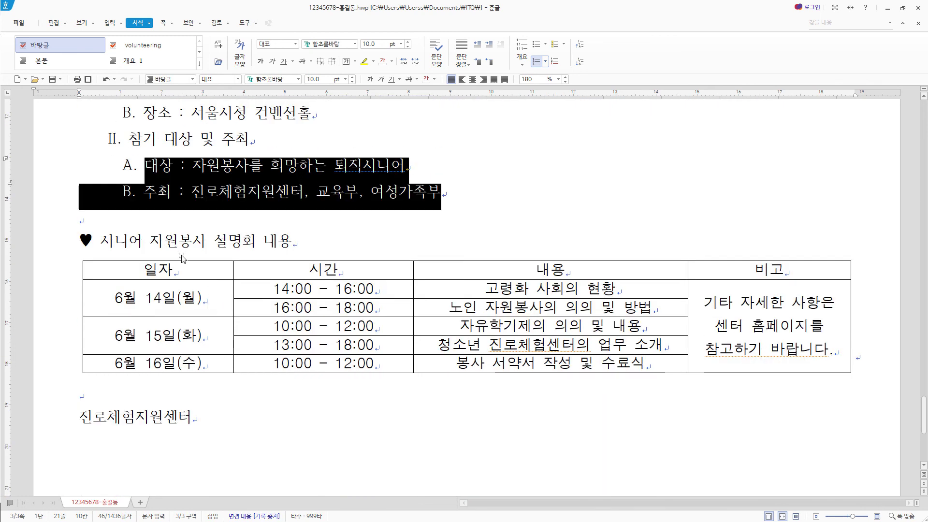
drag(293, 242, 82, 245)
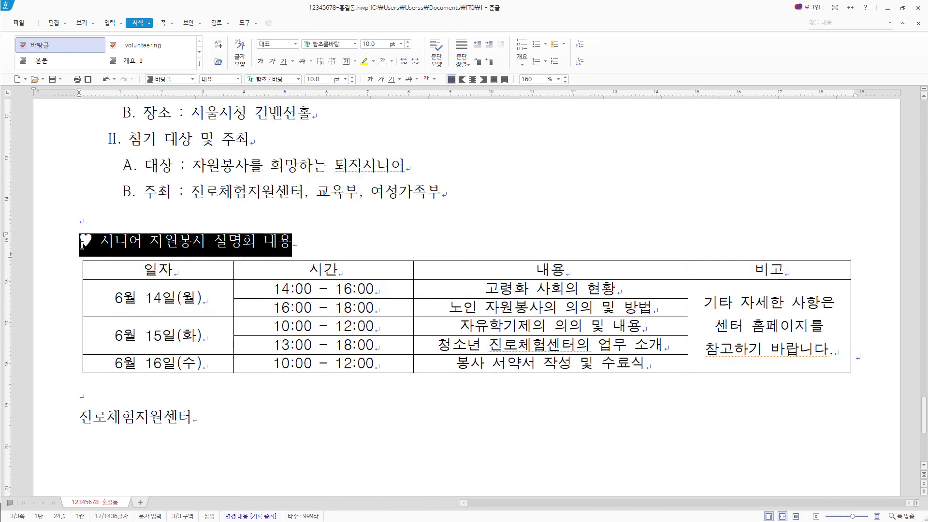
click(273, 79)
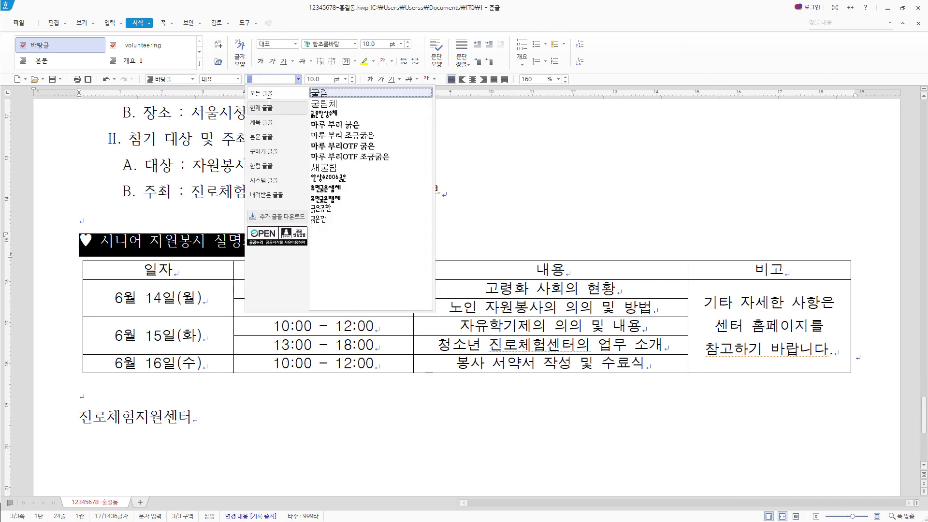
text(굴림)
key(Return)
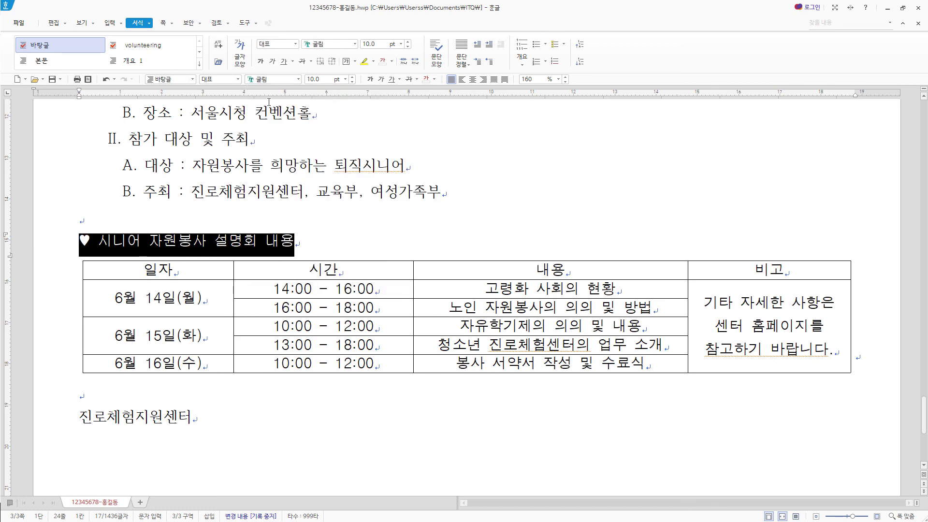
click(329, 79)
text(18)
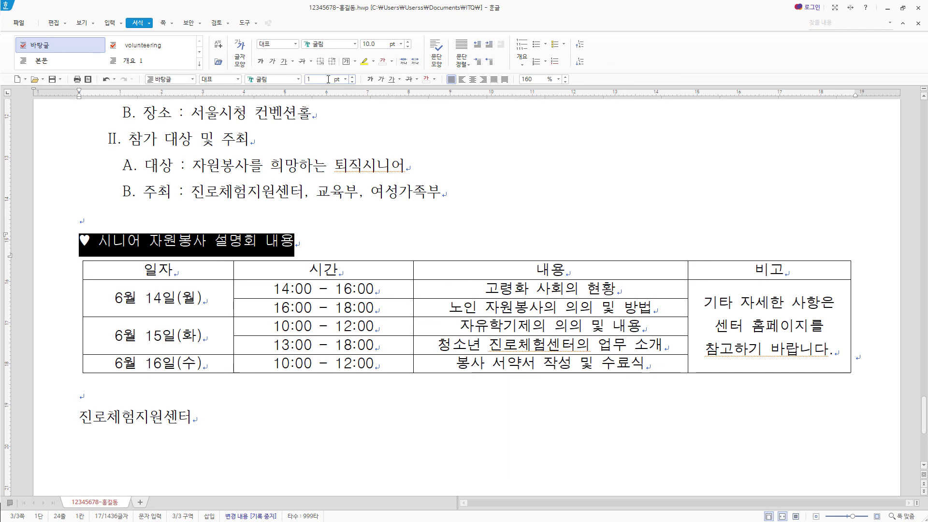
key(Return)
- Italicize the heading text 시니어 자원봉사 설명회 내용, leaving out the heart symbol
drag(114, 246, 478, 254)
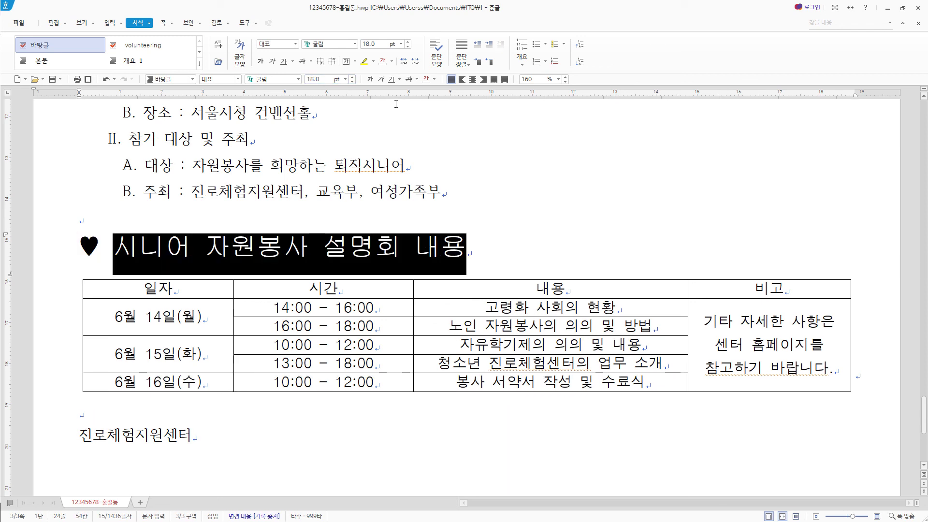
click(381, 80)
click(205, 247)
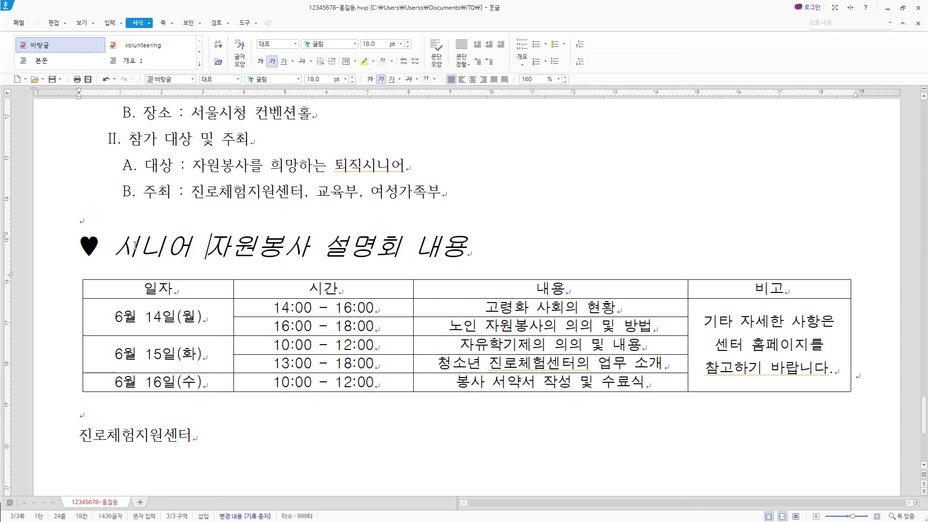
- Add the ˇ-shaped emphasis mark above the word 시니어 in the heading over the table
drag(121, 247, 190, 249)
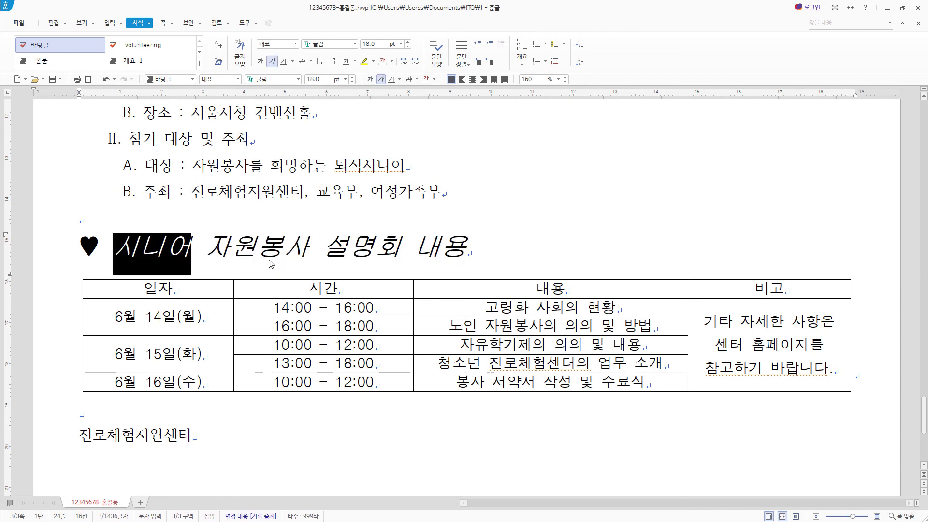
right_click(182, 249)
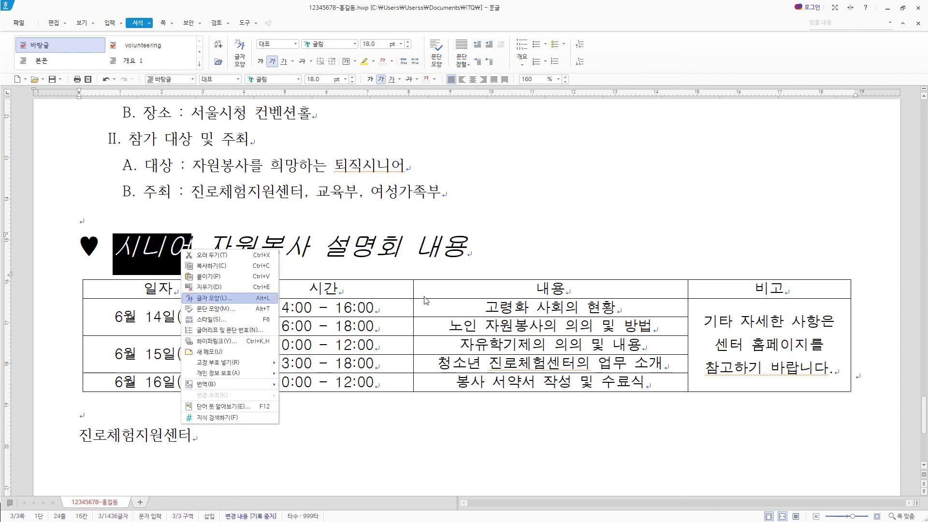
key(Return)
click(364, 159)
click(404, 302)
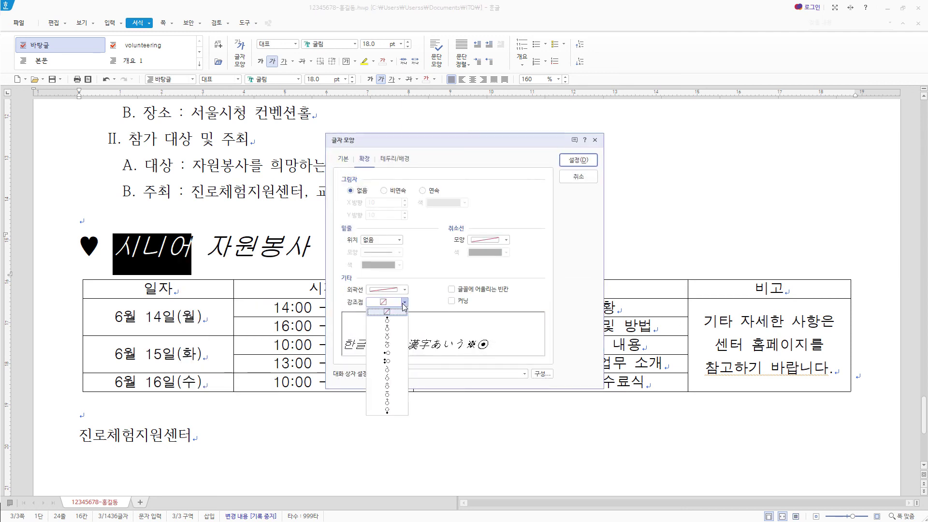
click(391, 339)
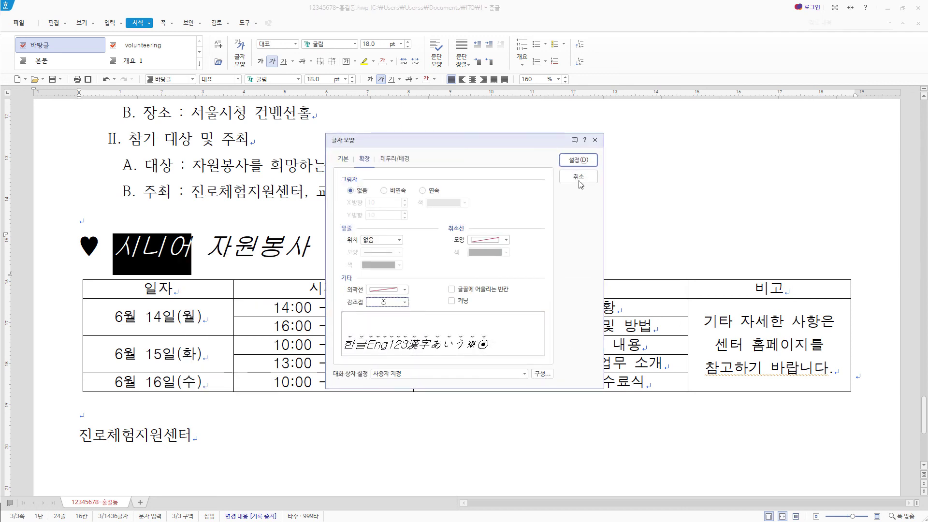
click(579, 160)
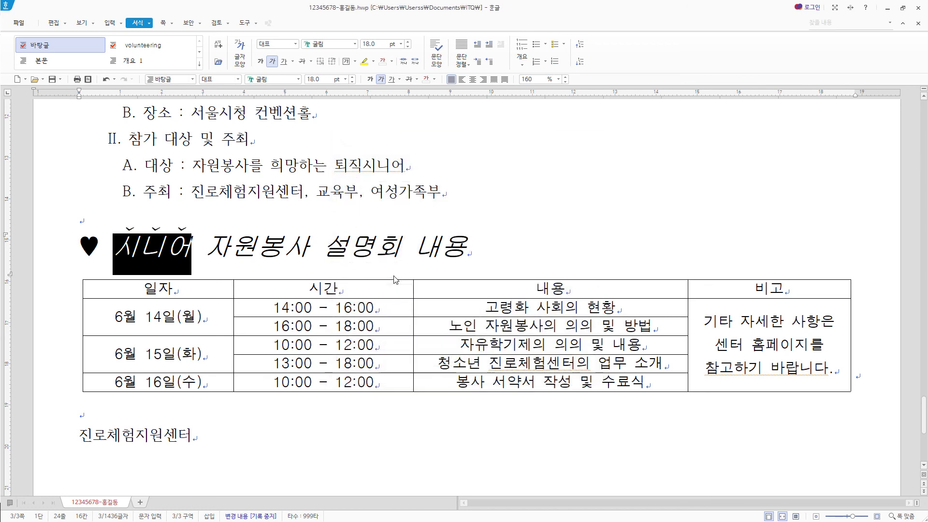
- Add the ˇ-shaped emphasis mark above the word 내용 in the heading over the table
double_click(423, 248)
right_click(436, 249)
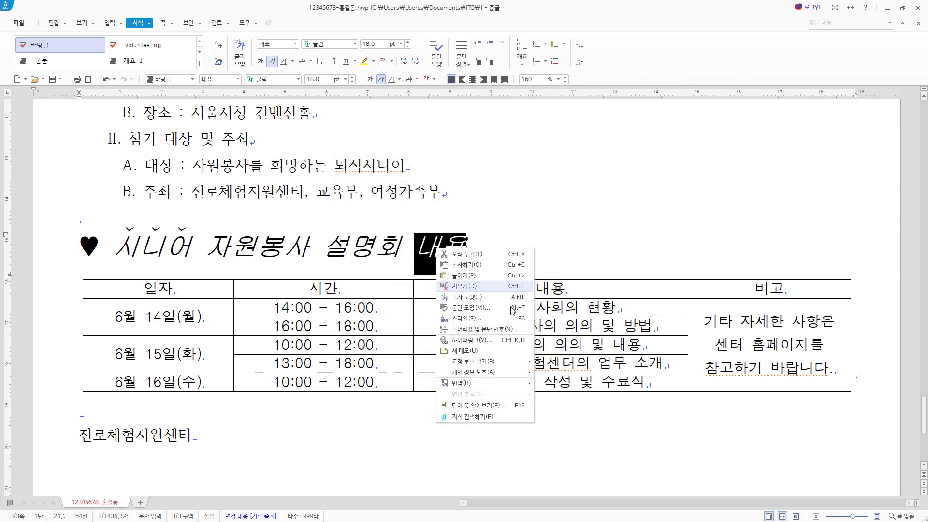
click(493, 300)
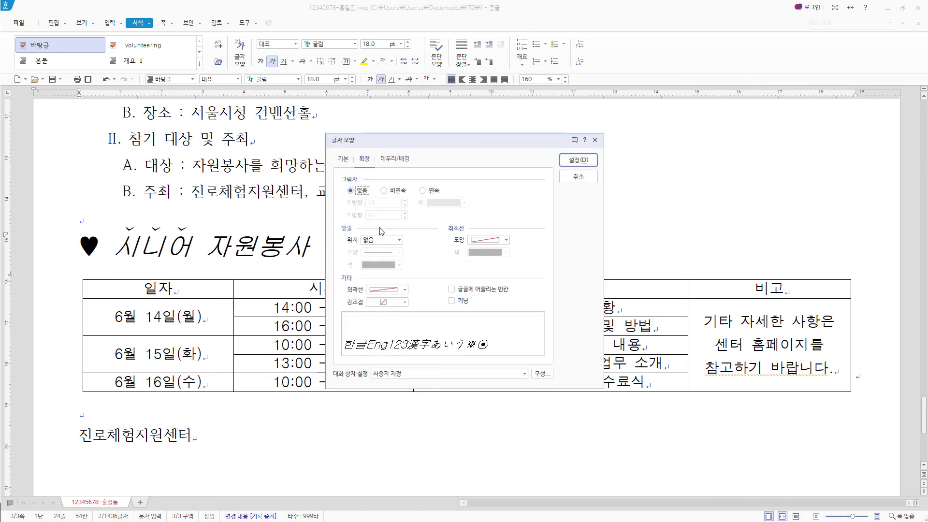
click(404, 302)
click(404, 337)
click(579, 160)
- Give the whole schedule table a 0.5 mm double line along its top and bottom edges
drag(150, 289, 817, 382)
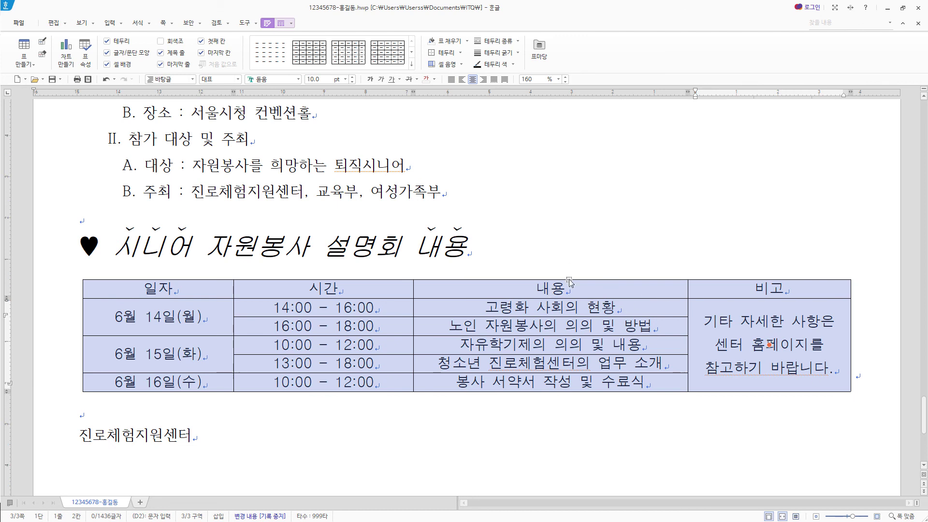
key(l)
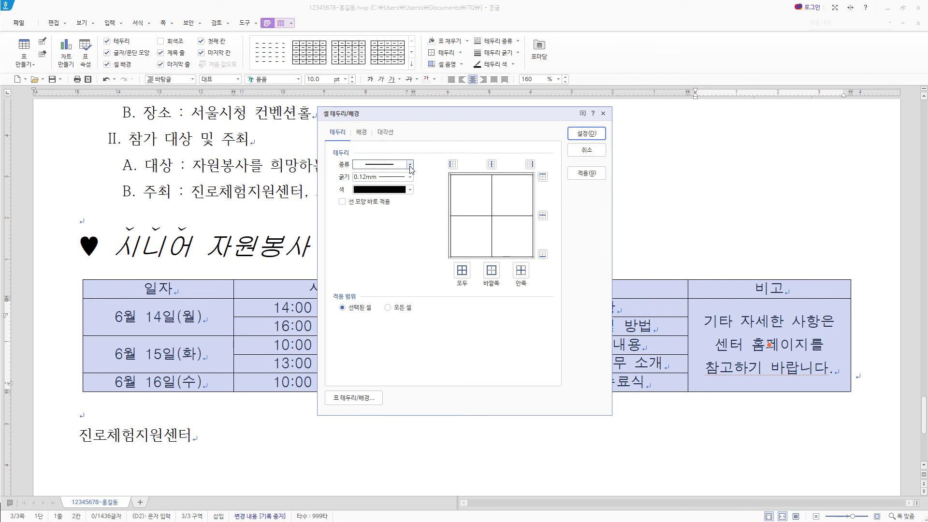
click(410, 164)
click(389, 248)
click(543, 177)
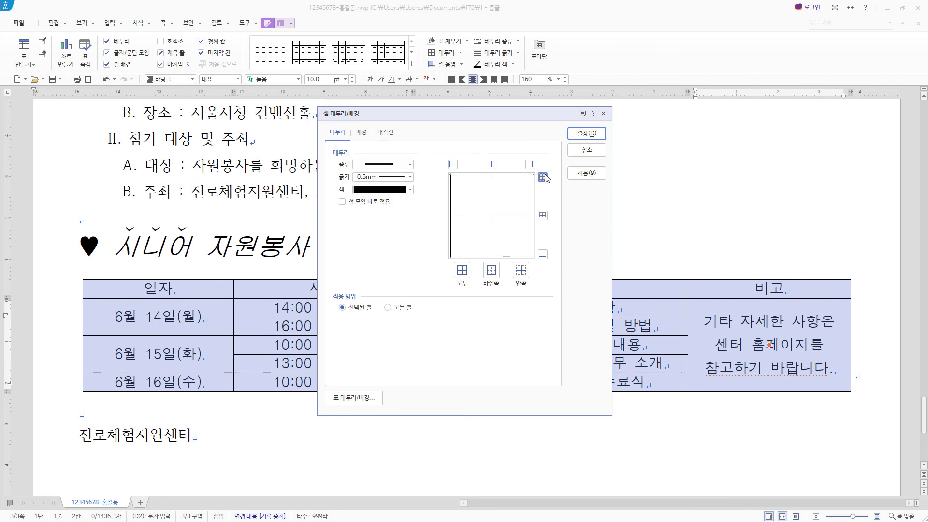
click(543, 254)
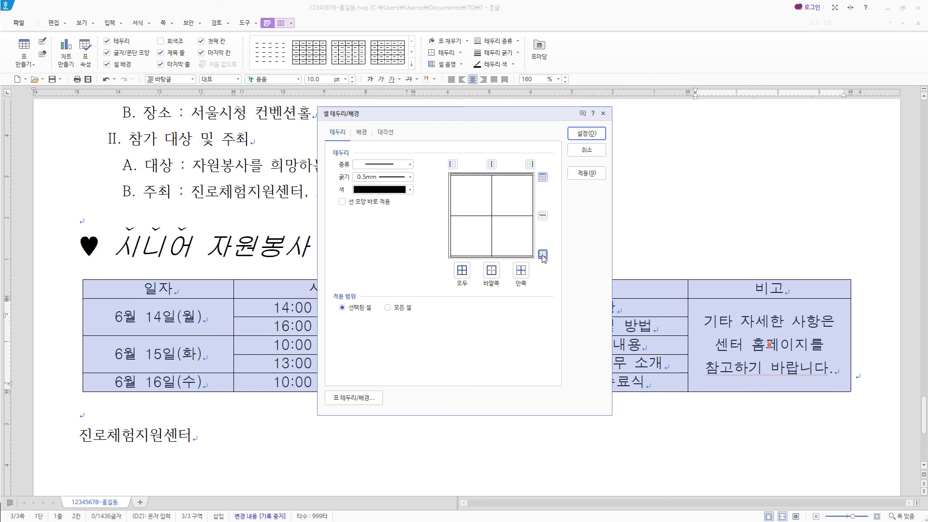
- Remove the left and right outer borders of the schedule table and apply the border settings
click(410, 164)
click(400, 175)
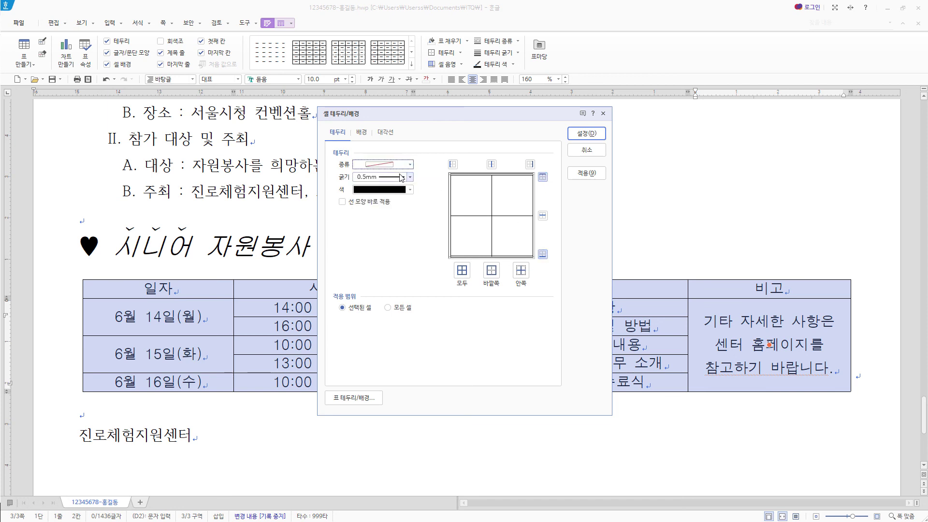
click(453, 164)
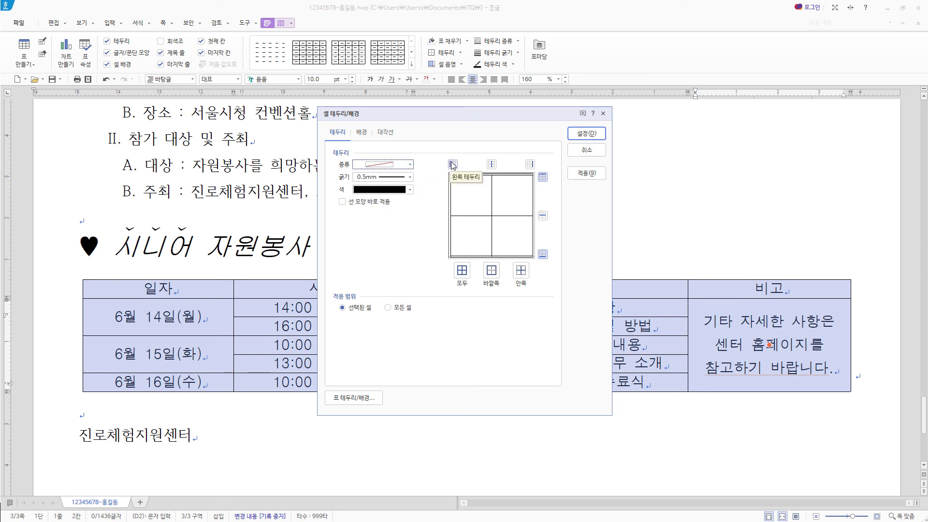
click(531, 164)
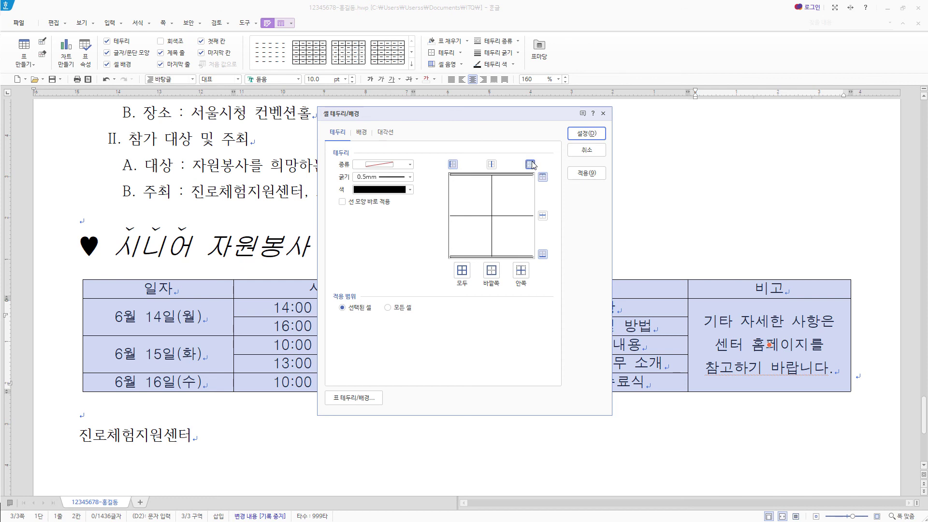
click(594, 135)
- Set a 0.5 mm double line as the bottom border of the table's header row
drag(191, 289, 742, 289)
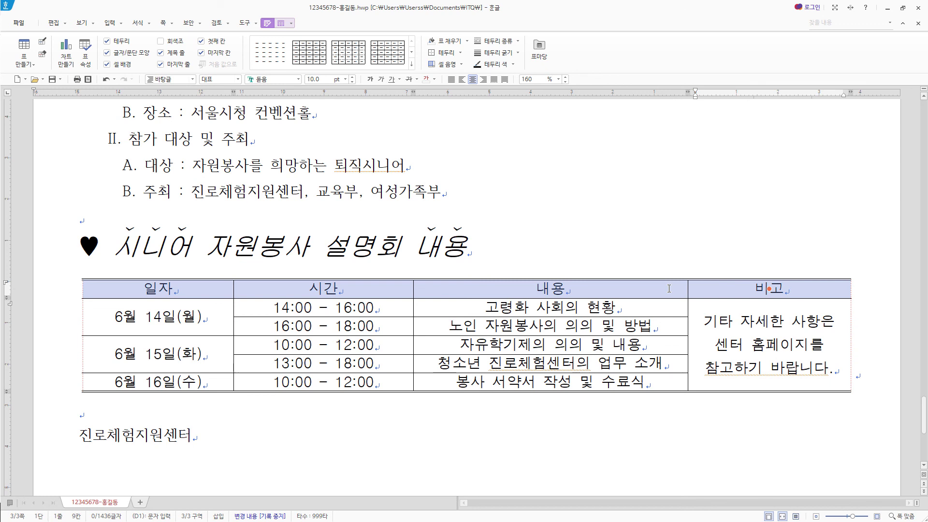
key(l)
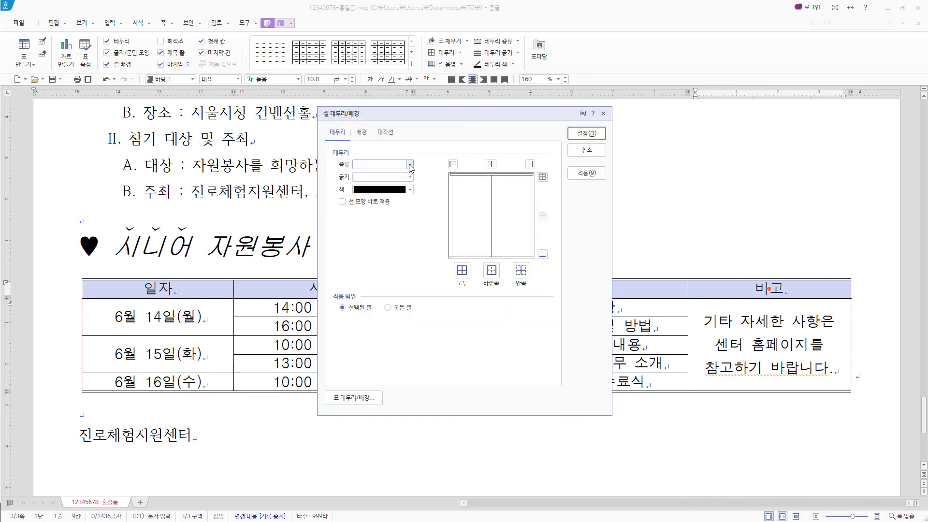
click(410, 165)
click(393, 240)
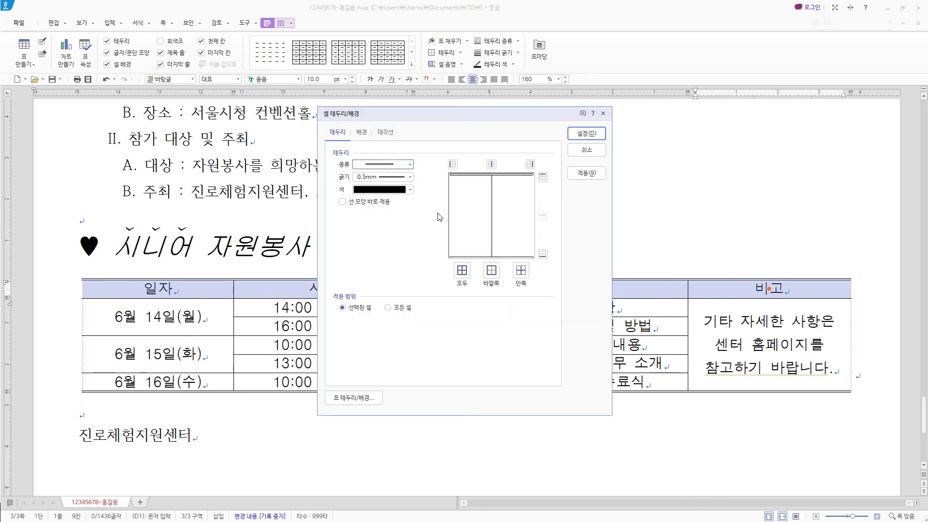
click(543, 254)
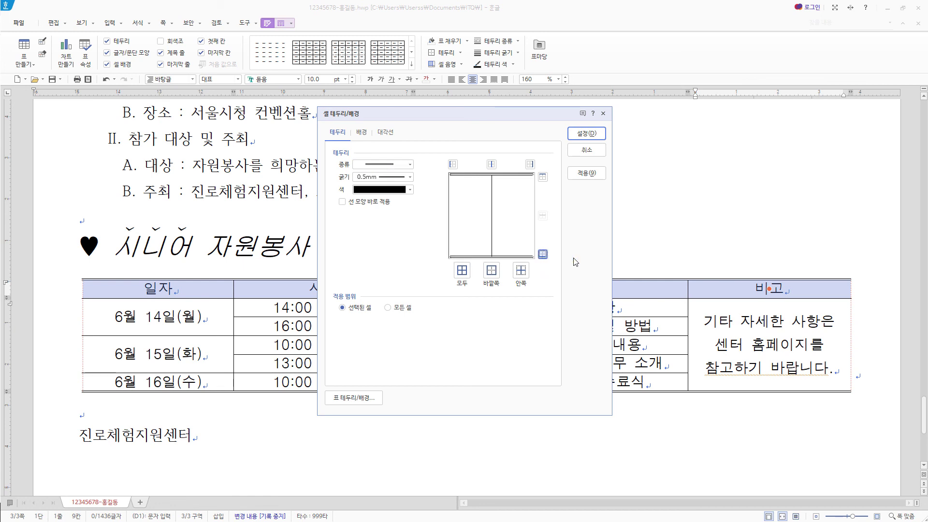
- Fill the header row with a 가로 gradient from white to yellow and apply the cell formatting
click(360, 134)
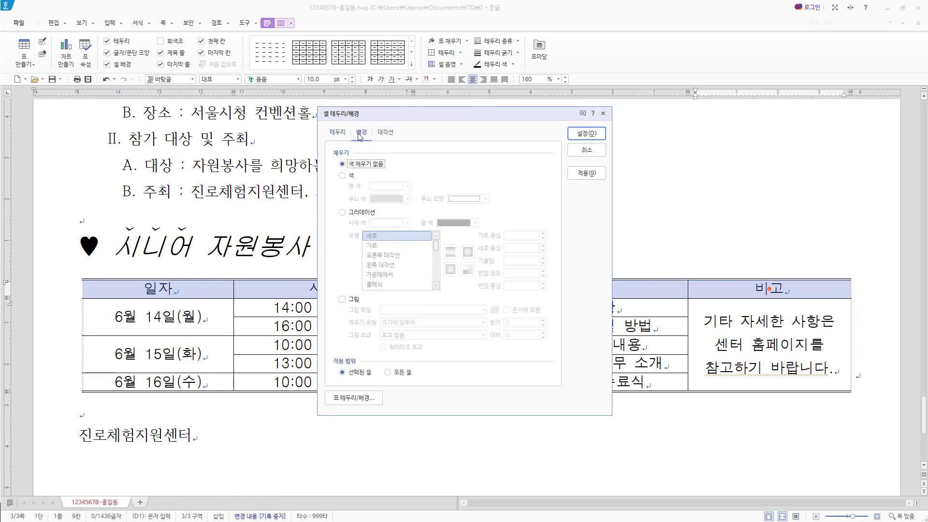
click(359, 213)
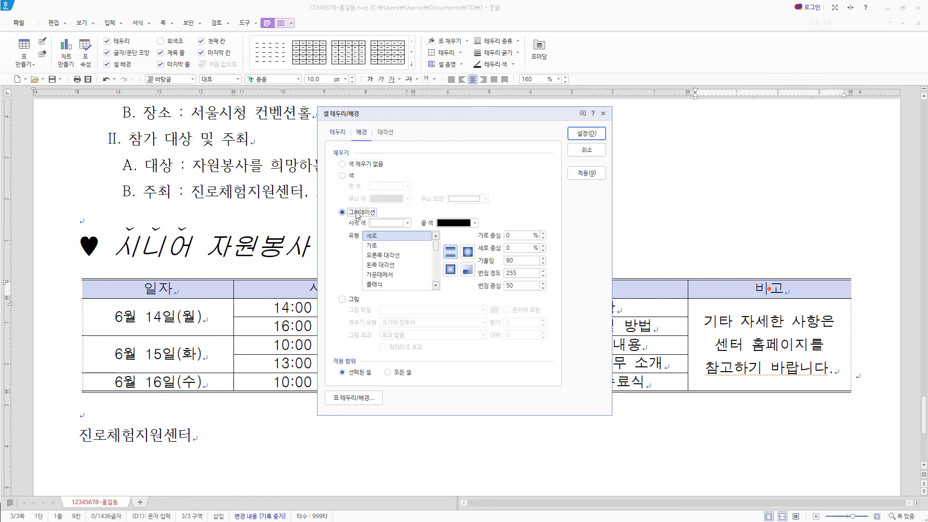
click(401, 246)
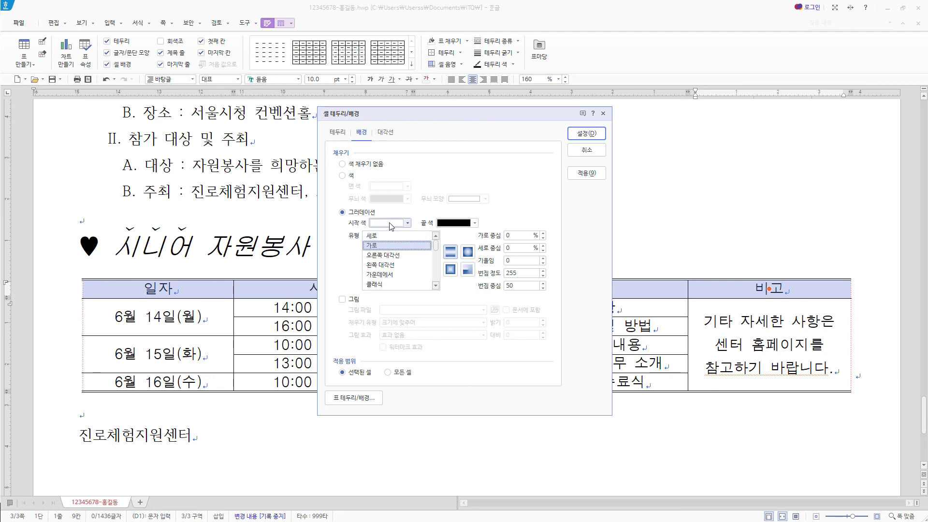
click(474, 223)
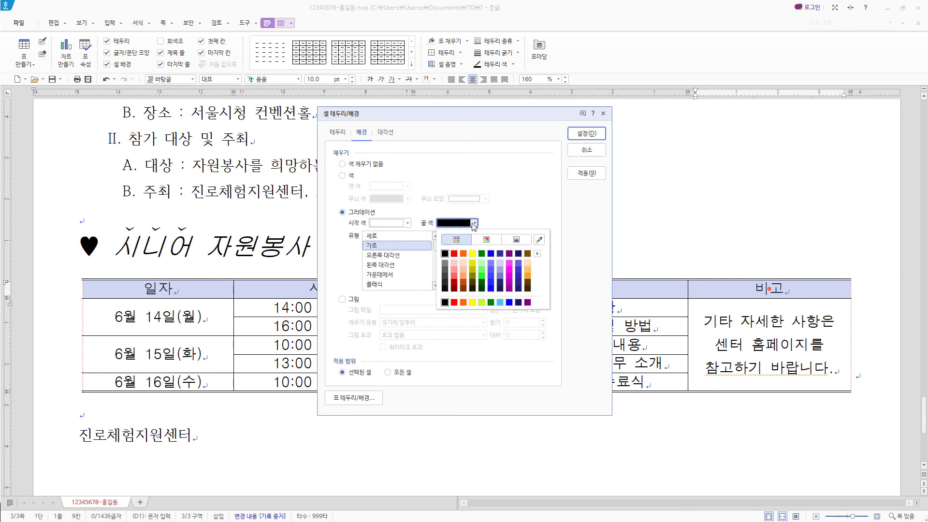
click(473, 254)
click(587, 134)
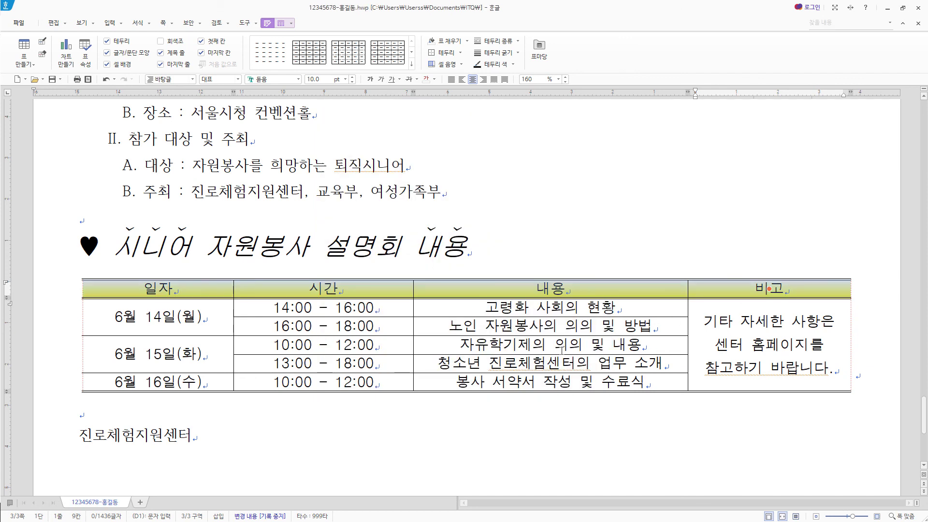
- Increase the height of the table rows, selecting all cells below the header row
scroll(616, 363, down, 3)
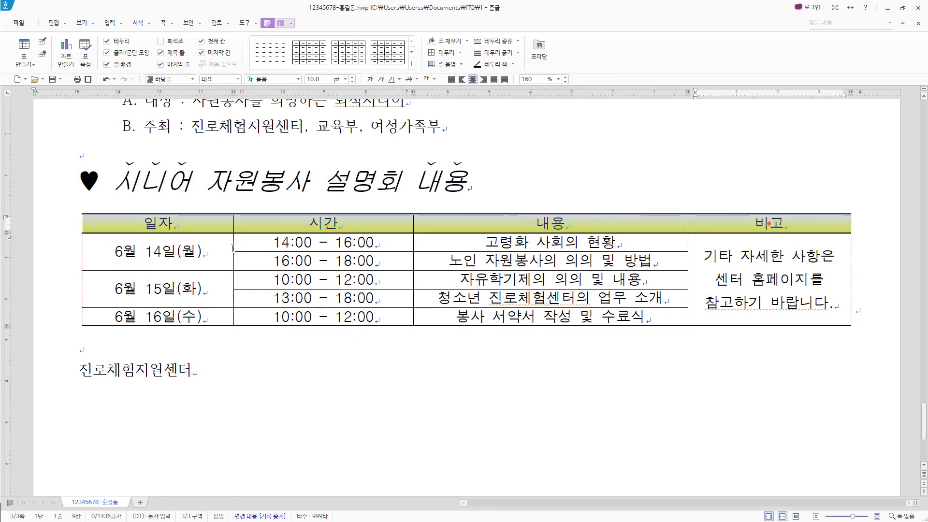
click(205, 227)
drag(203, 242, 730, 326)
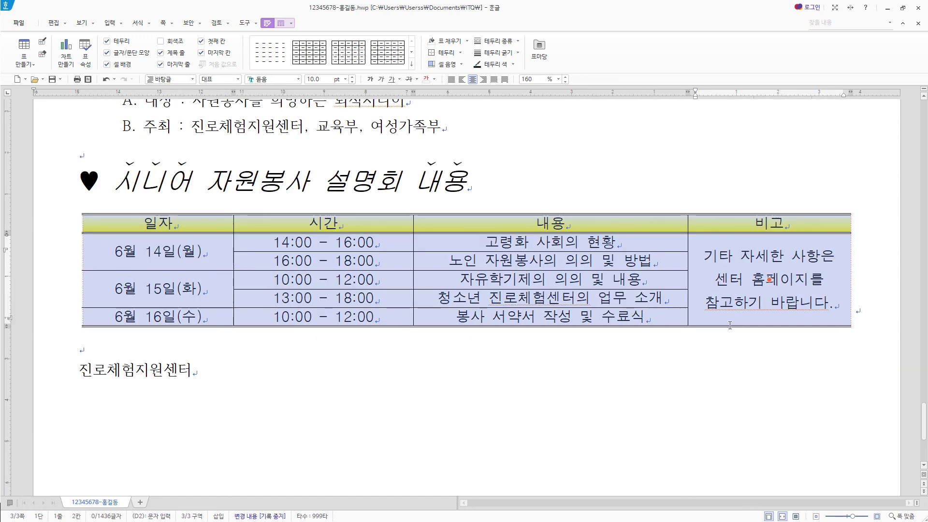
scroll(730, 326, down, 6)
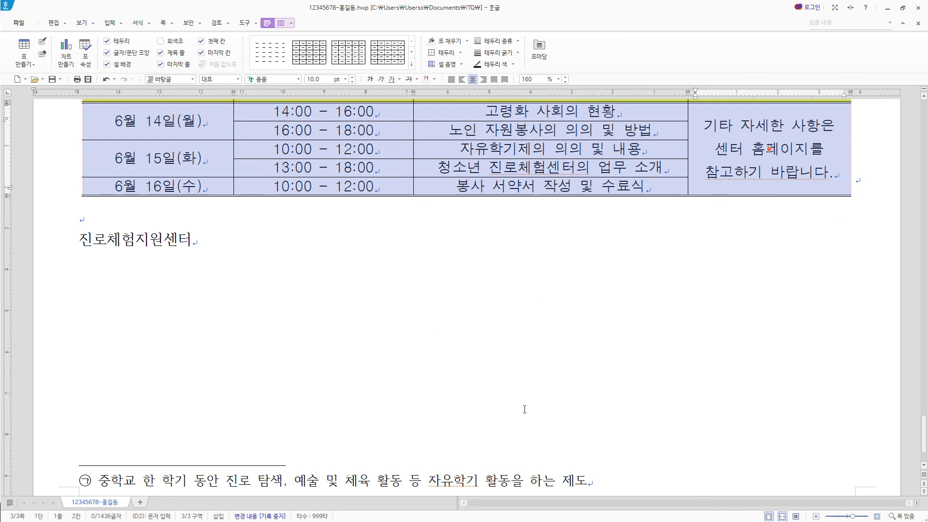
scroll(646, 393, up, 6)
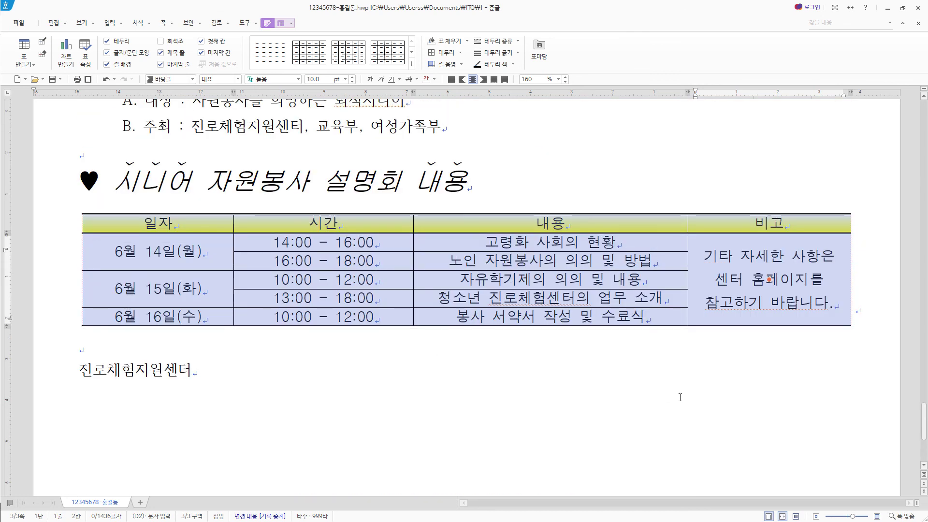
key(ctrl+Down)
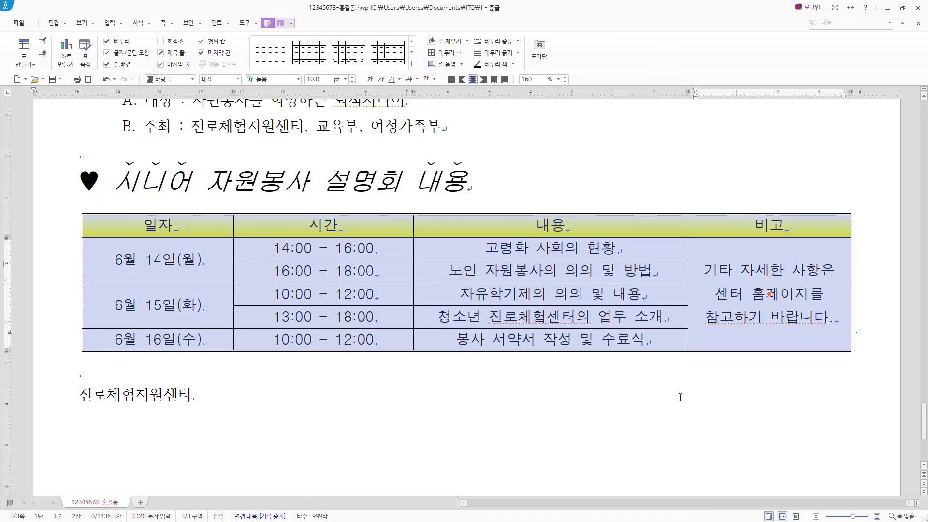
- Set the closing line 진로체험지원센터 below the table to the 궁서 font at 24 pt
scroll(680, 397, down, 3)
drag(194, 330, 58, 329)
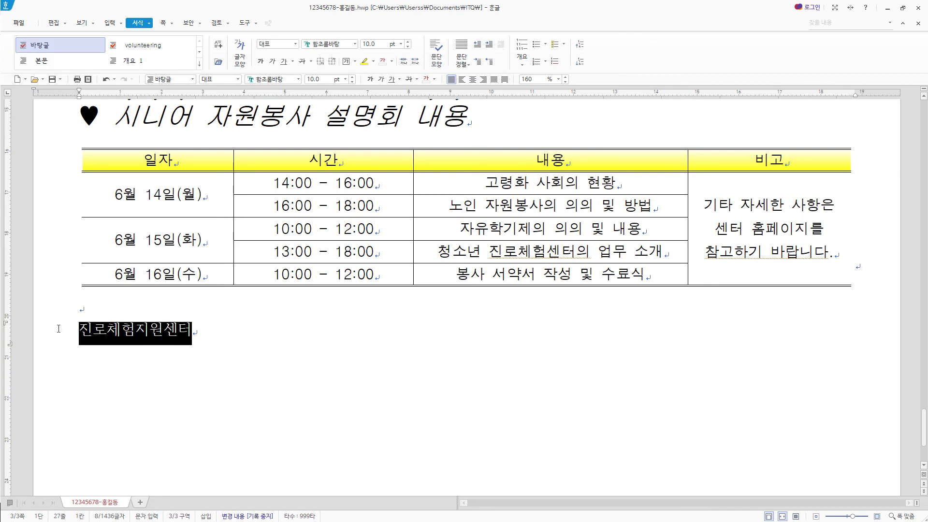
right_click(140, 339)
click(213, 386)
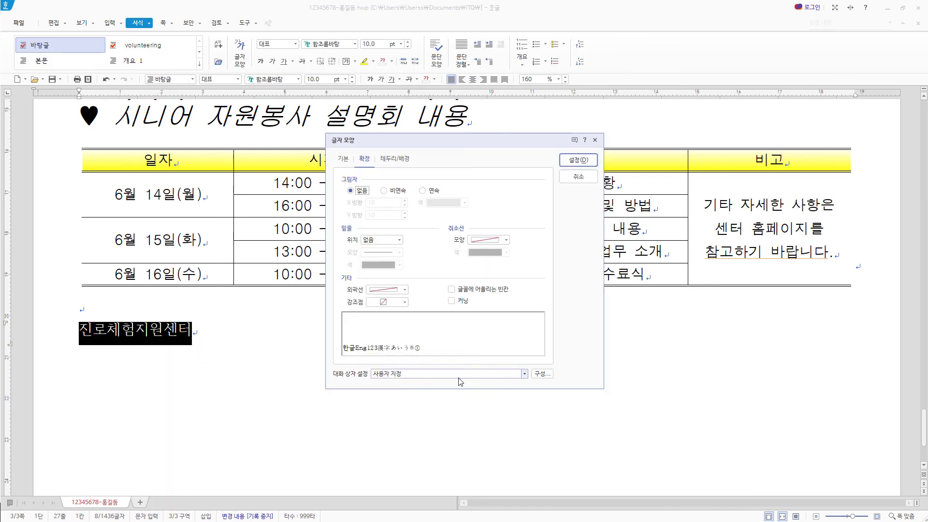
click(348, 159)
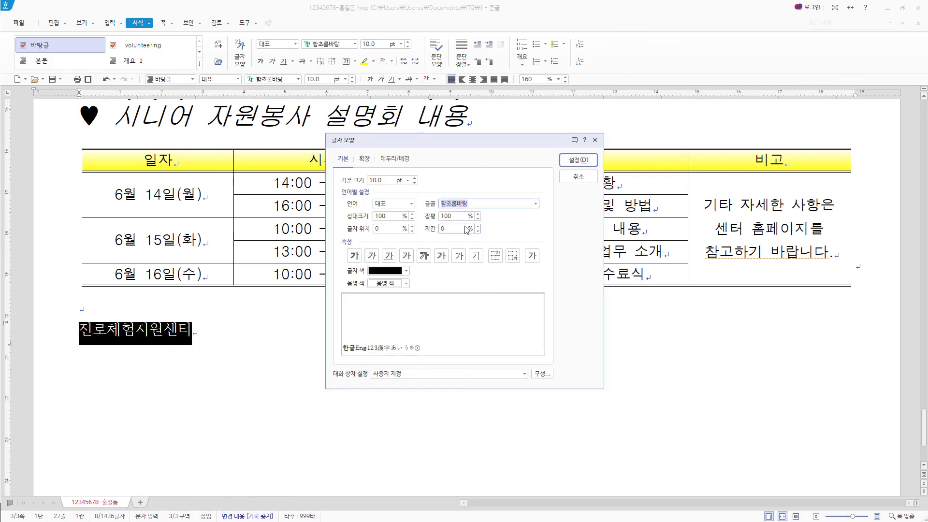
text(궁서)
click(384, 179)
click(390, 180)
text(24)
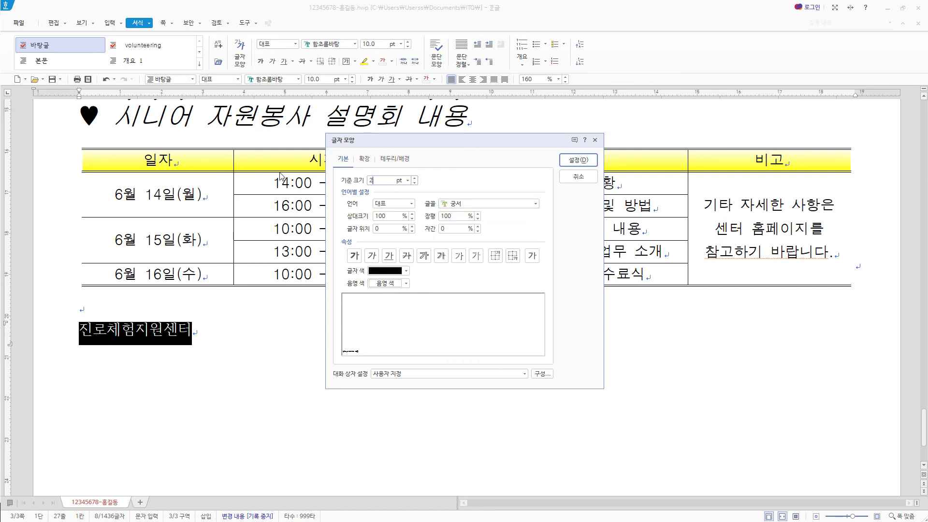
- Make the 진로체험지원센터 line bold with a character width (장평) of 110% and right-align it
click(354, 256)
click(448, 216)
text(11)
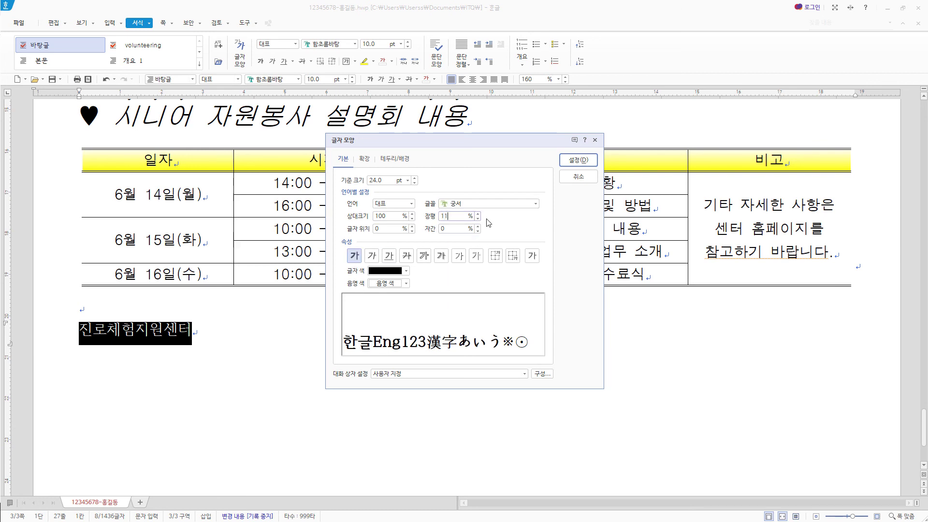
text(0)
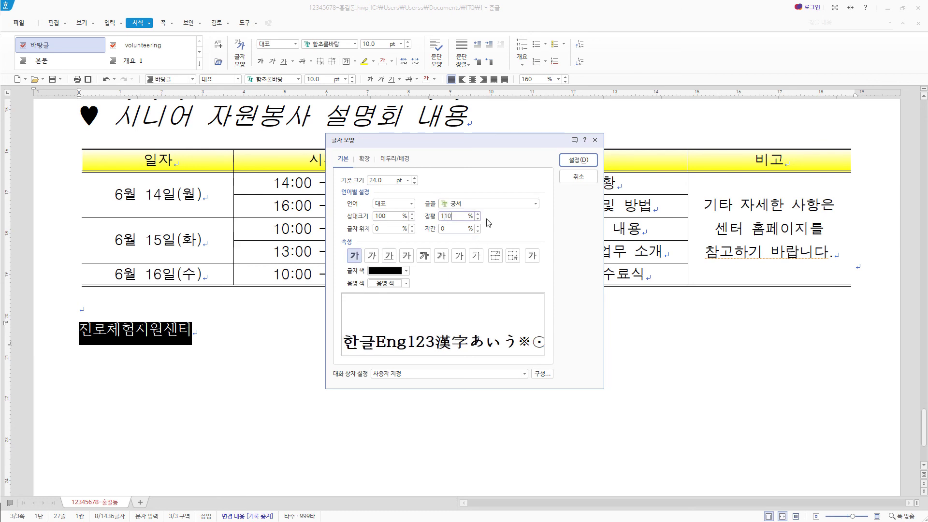
click(585, 161)
click(483, 79)
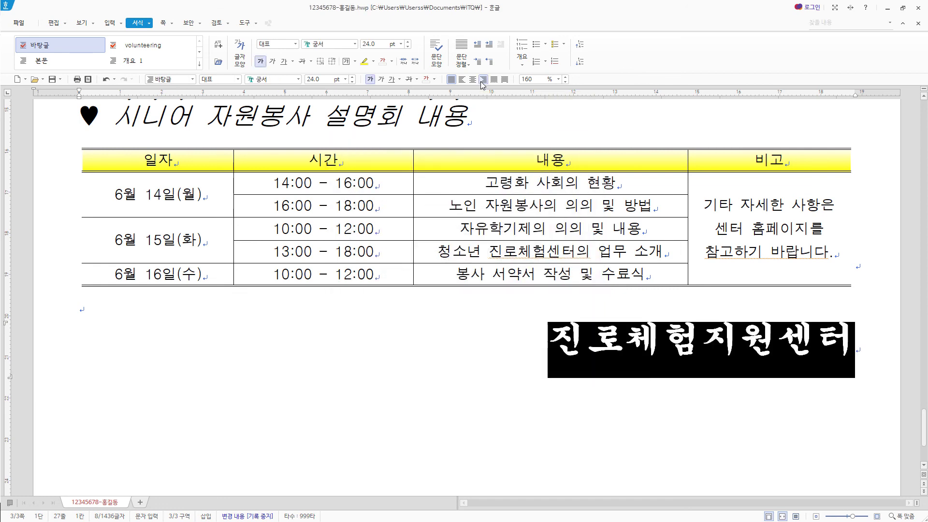
- Add a page number at the bottom right of page three in the ①,②,③ format, without dashes, starting at 4
scroll(745, 425, down, 3)
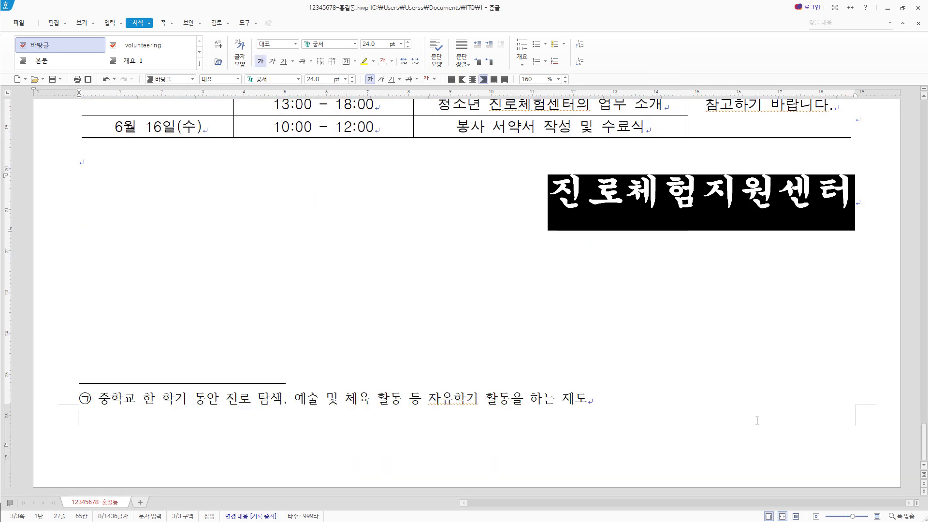
click(112, 159)
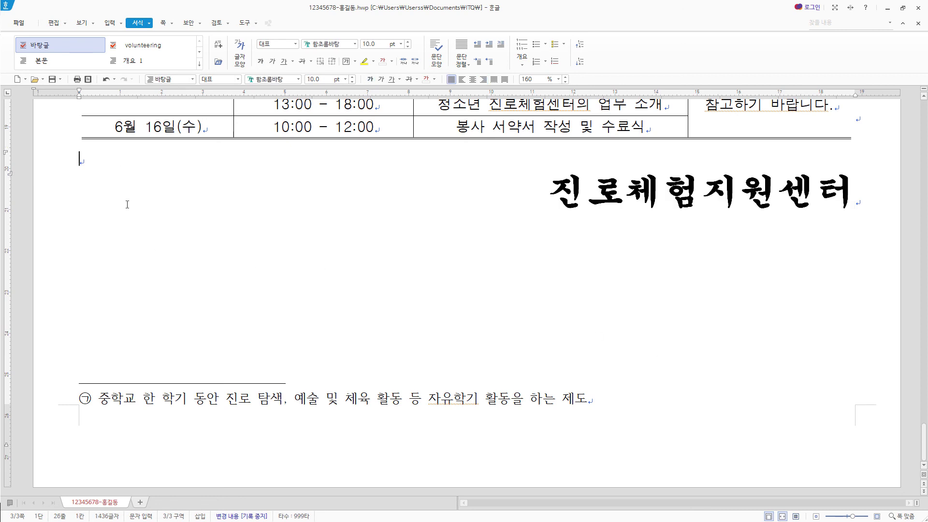
click(164, 24)
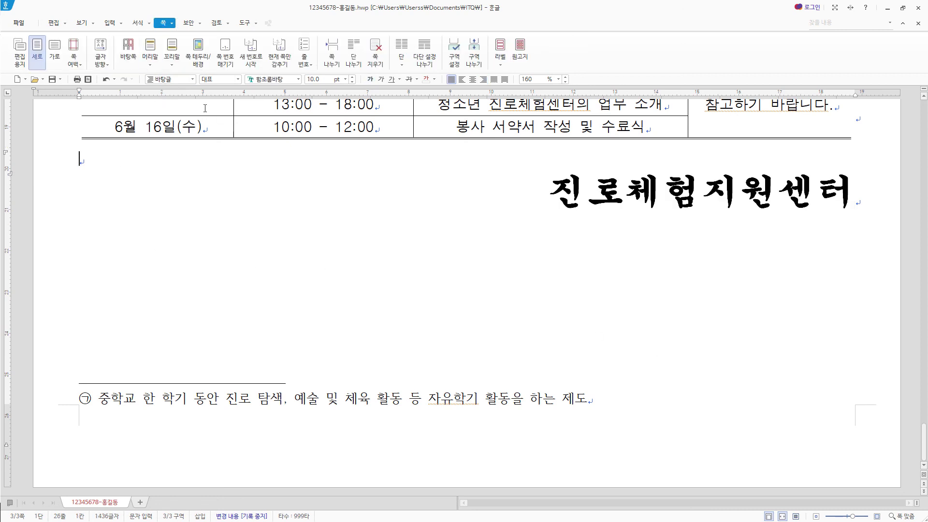
click(226, 51)
click(241, 87)
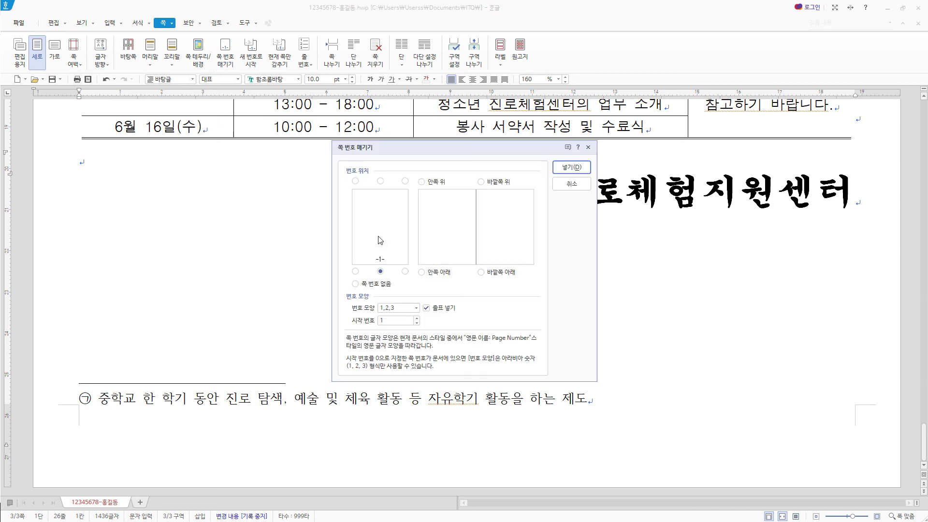
click(405, 272)
click(417, 308)
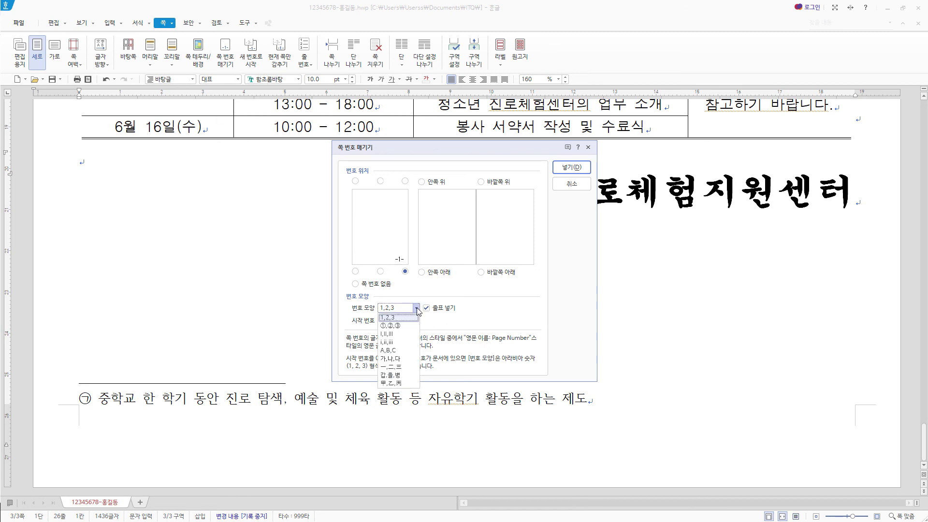
click(405, 325)
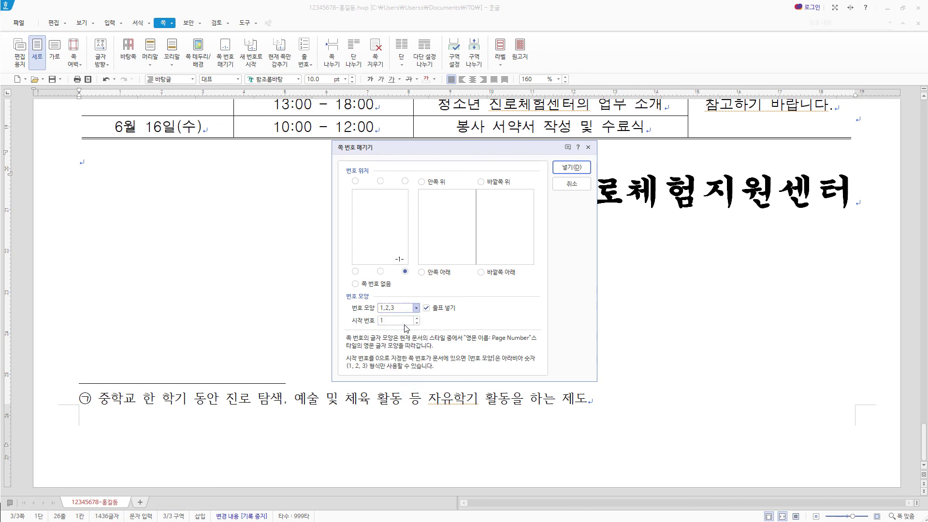
click(431, 310)
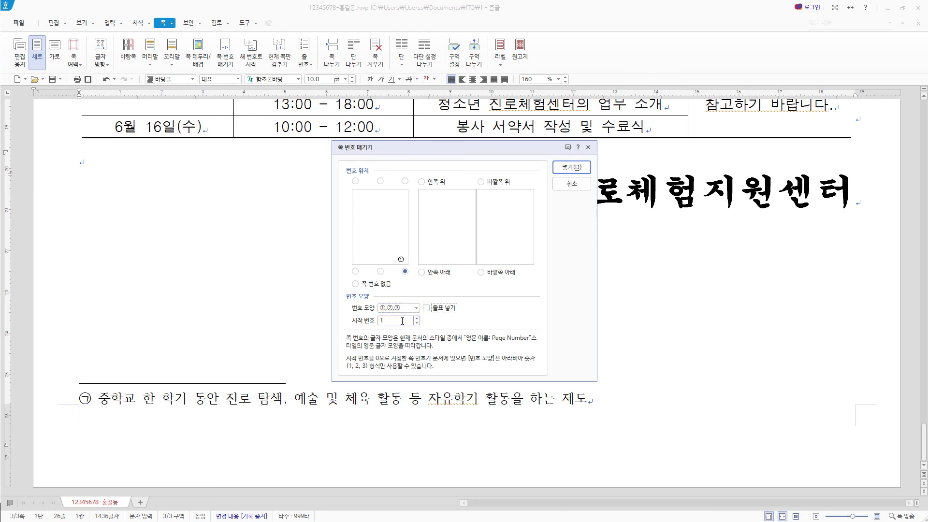
key(Tab)
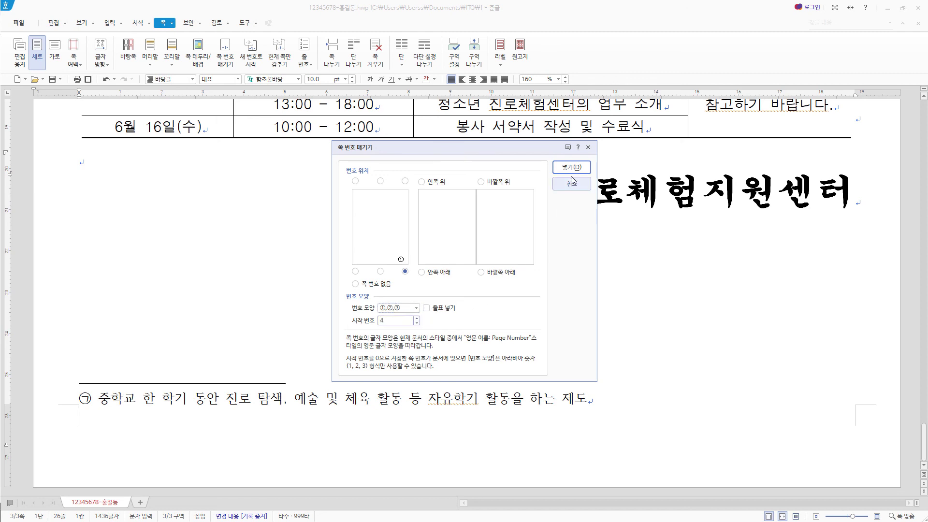
key(Return)
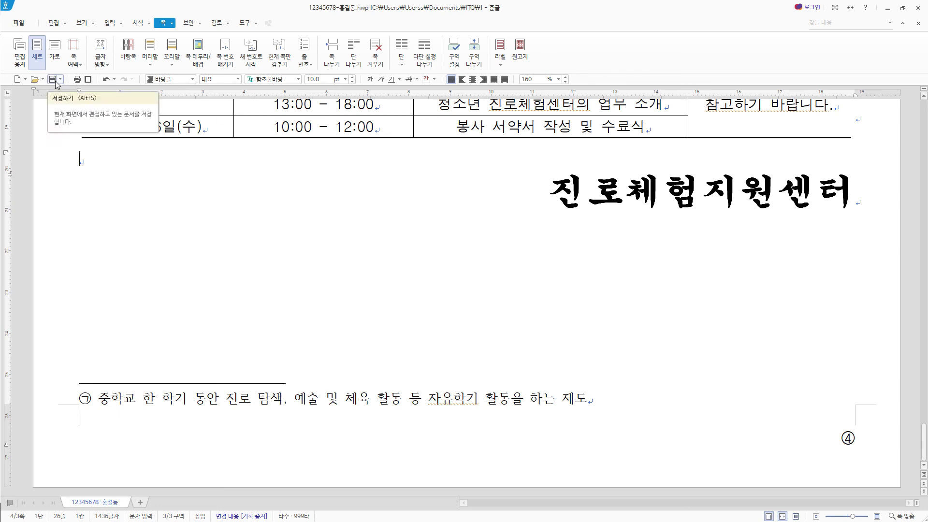
- Save the document and display all three pages side by side to review the whole layout
scroll(600, 333, up, 4)
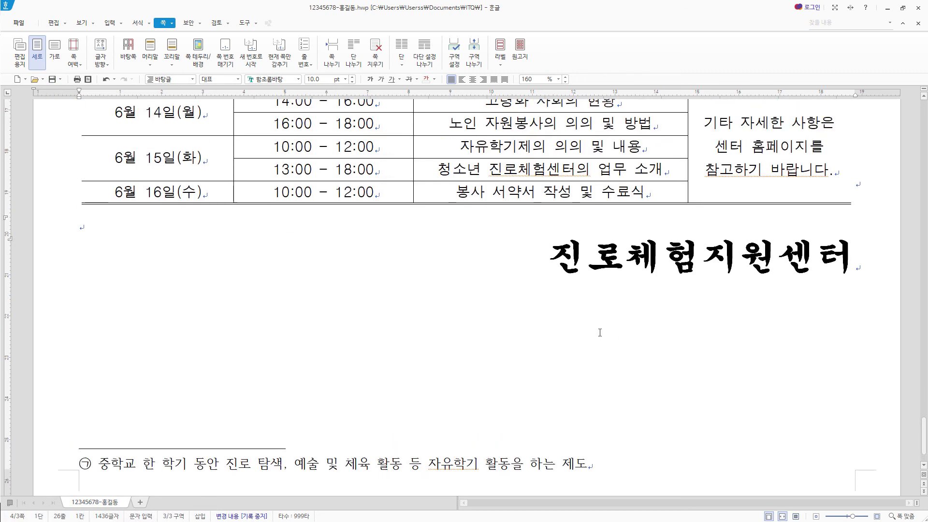
key(alt+s)
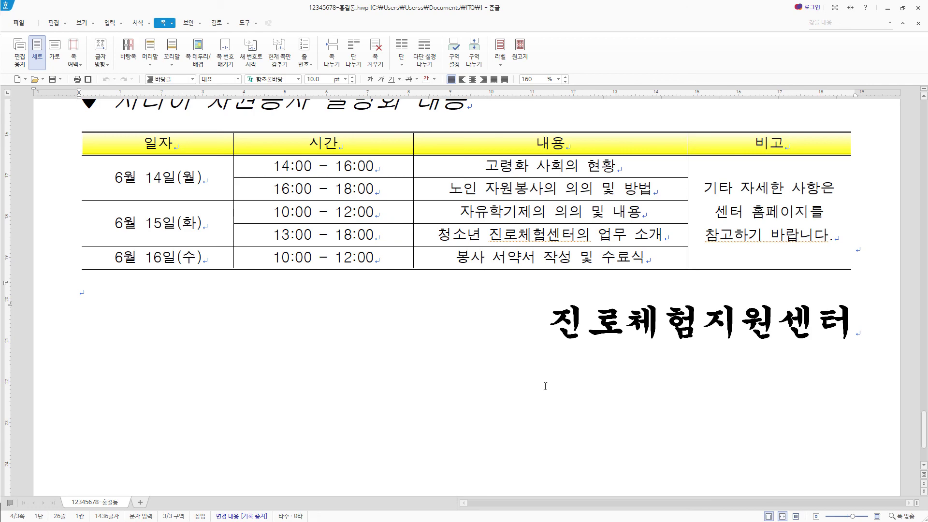
scroll(575, 383, up, 20)
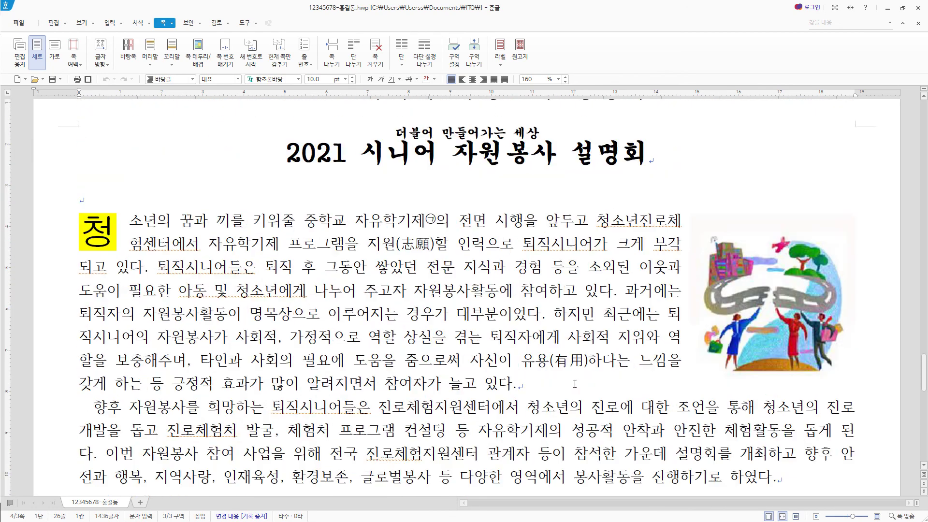
scroll(575, 383, up, 20)
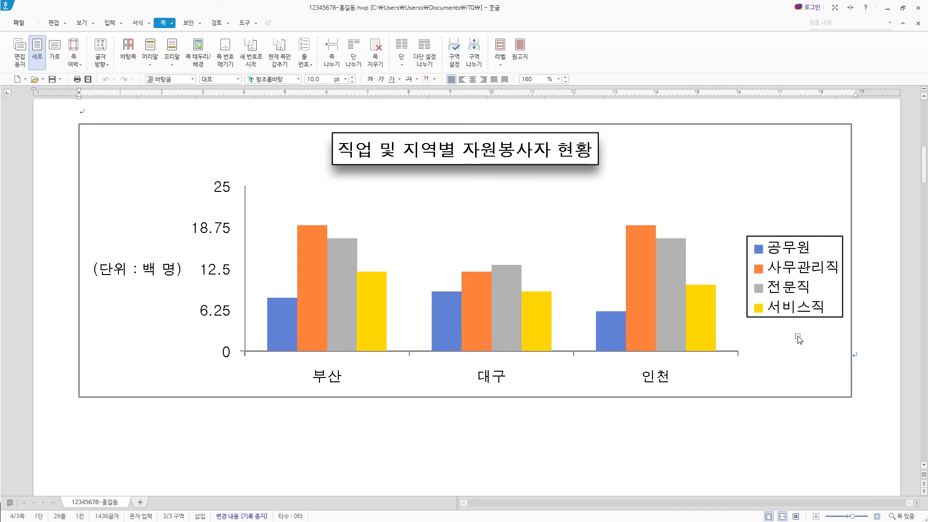
click(796, 517)
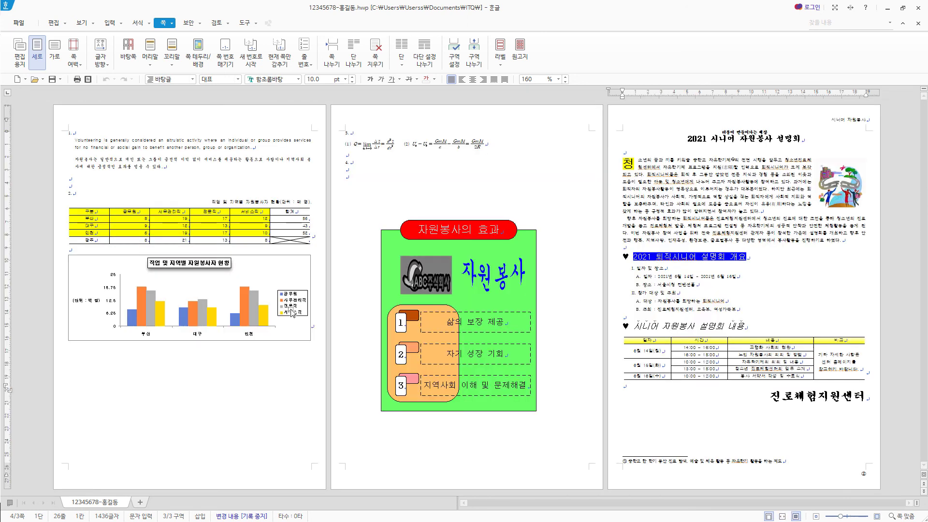
- Enlarge the legend of the chart on page one and reposition it inside the chart frame beside the columns
click(291, 311)
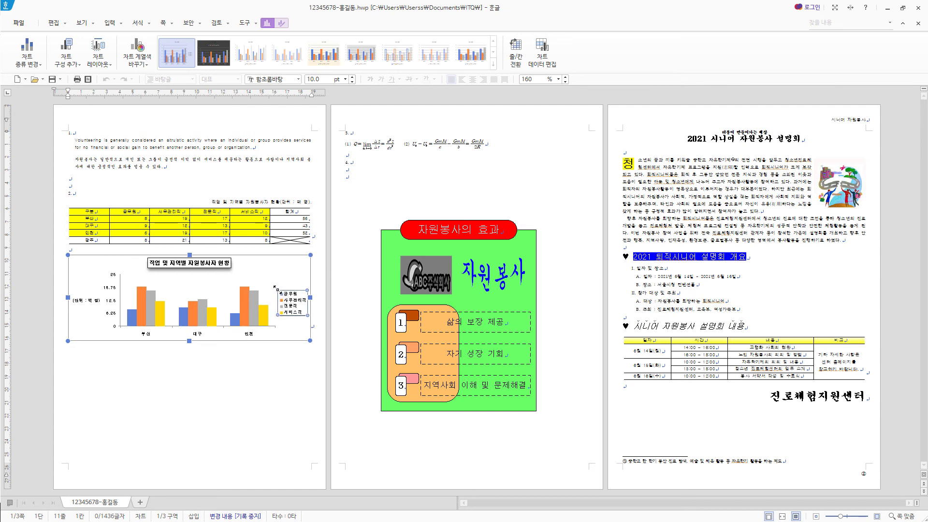
drag(276, 289, 222, 110)
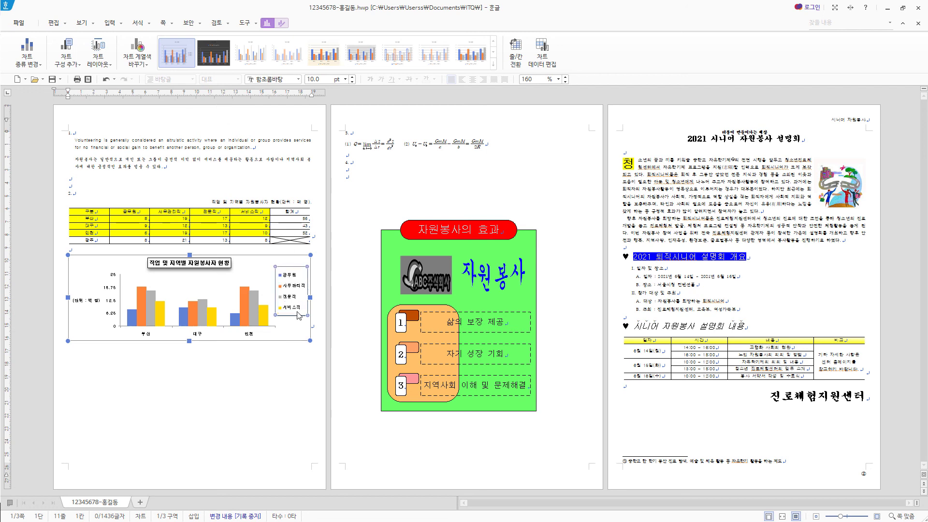
drag(293, 312, 293, 313)
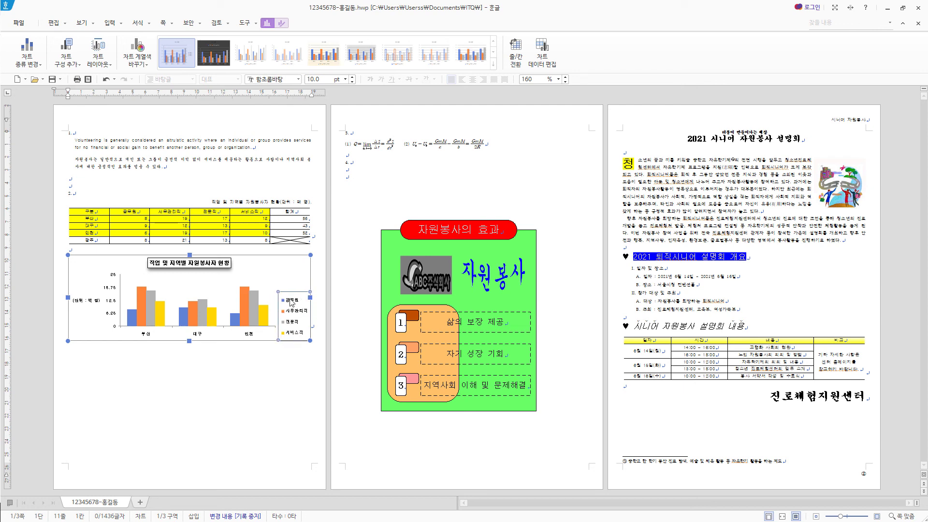
drag(294, 299, 240, 135)
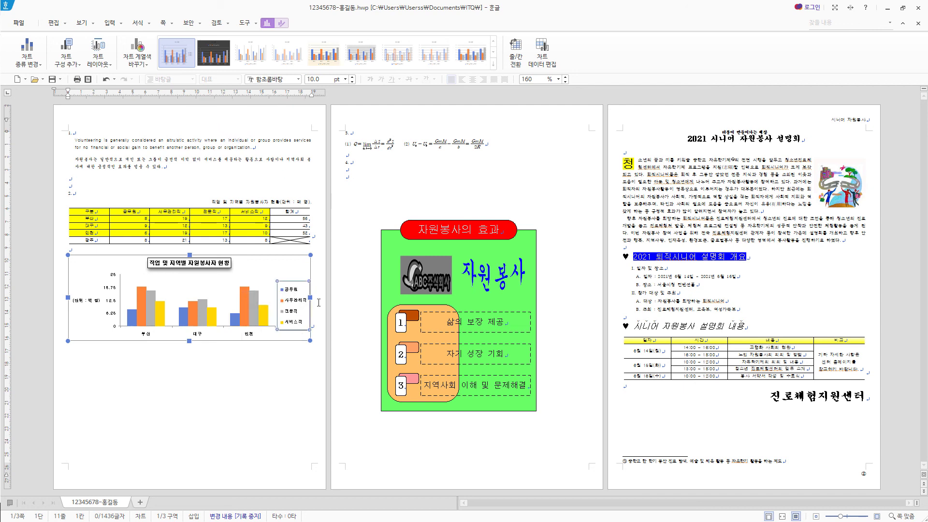